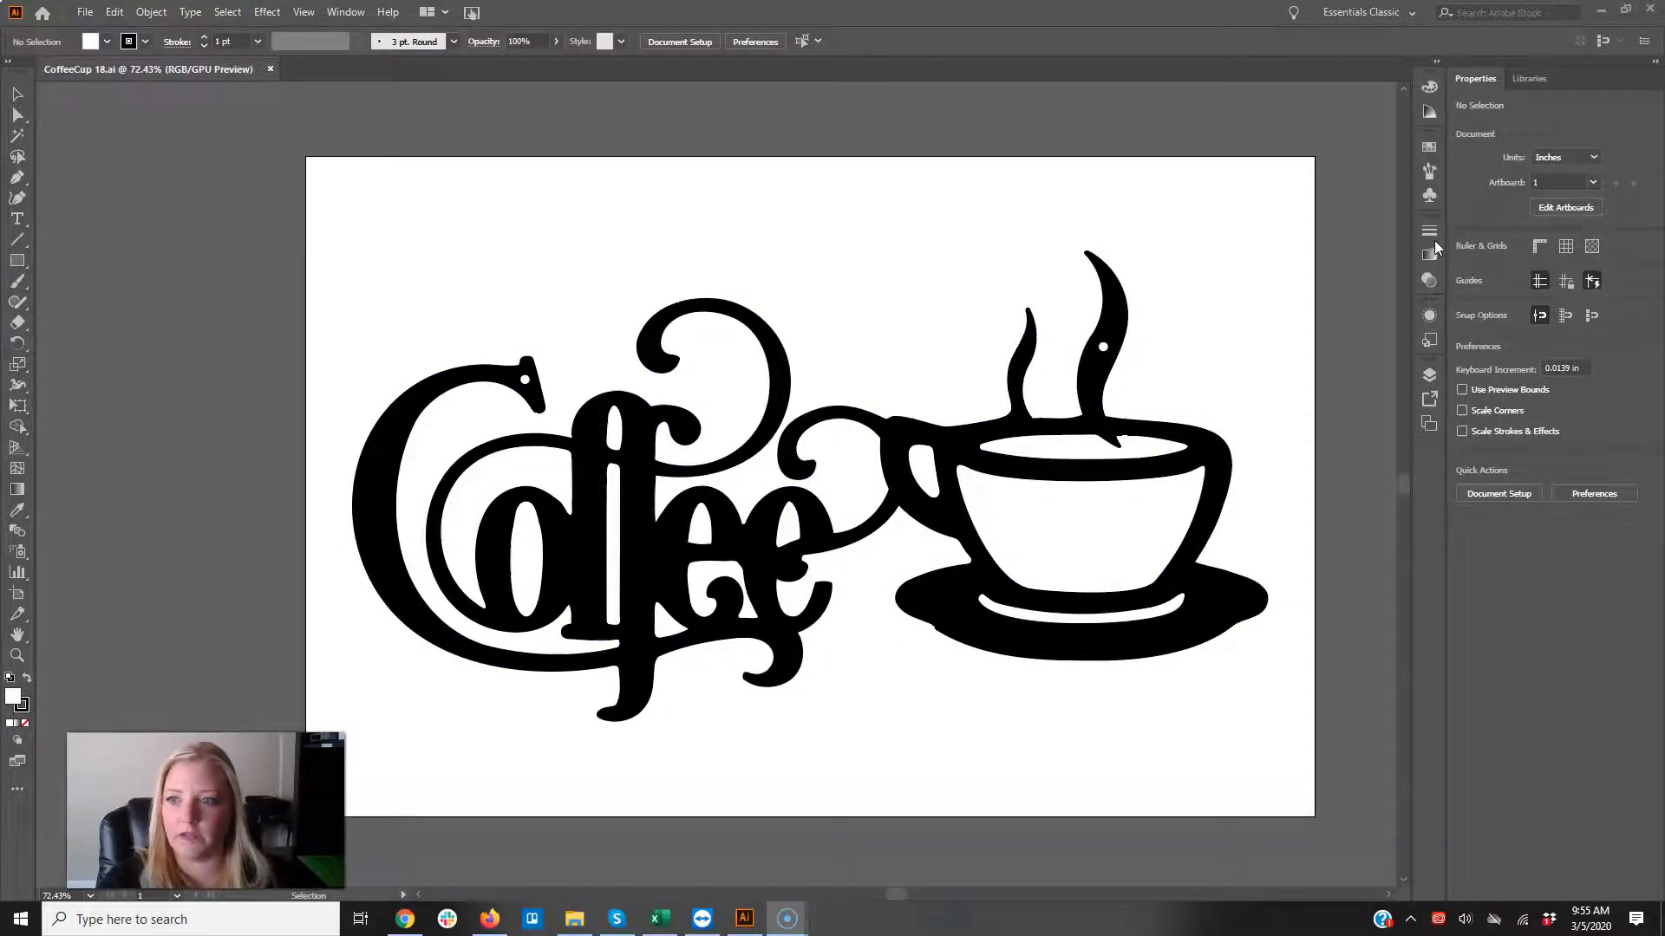
# Step: Inspect the contents of the Metal layer
pyautogui.click(1429, 374)
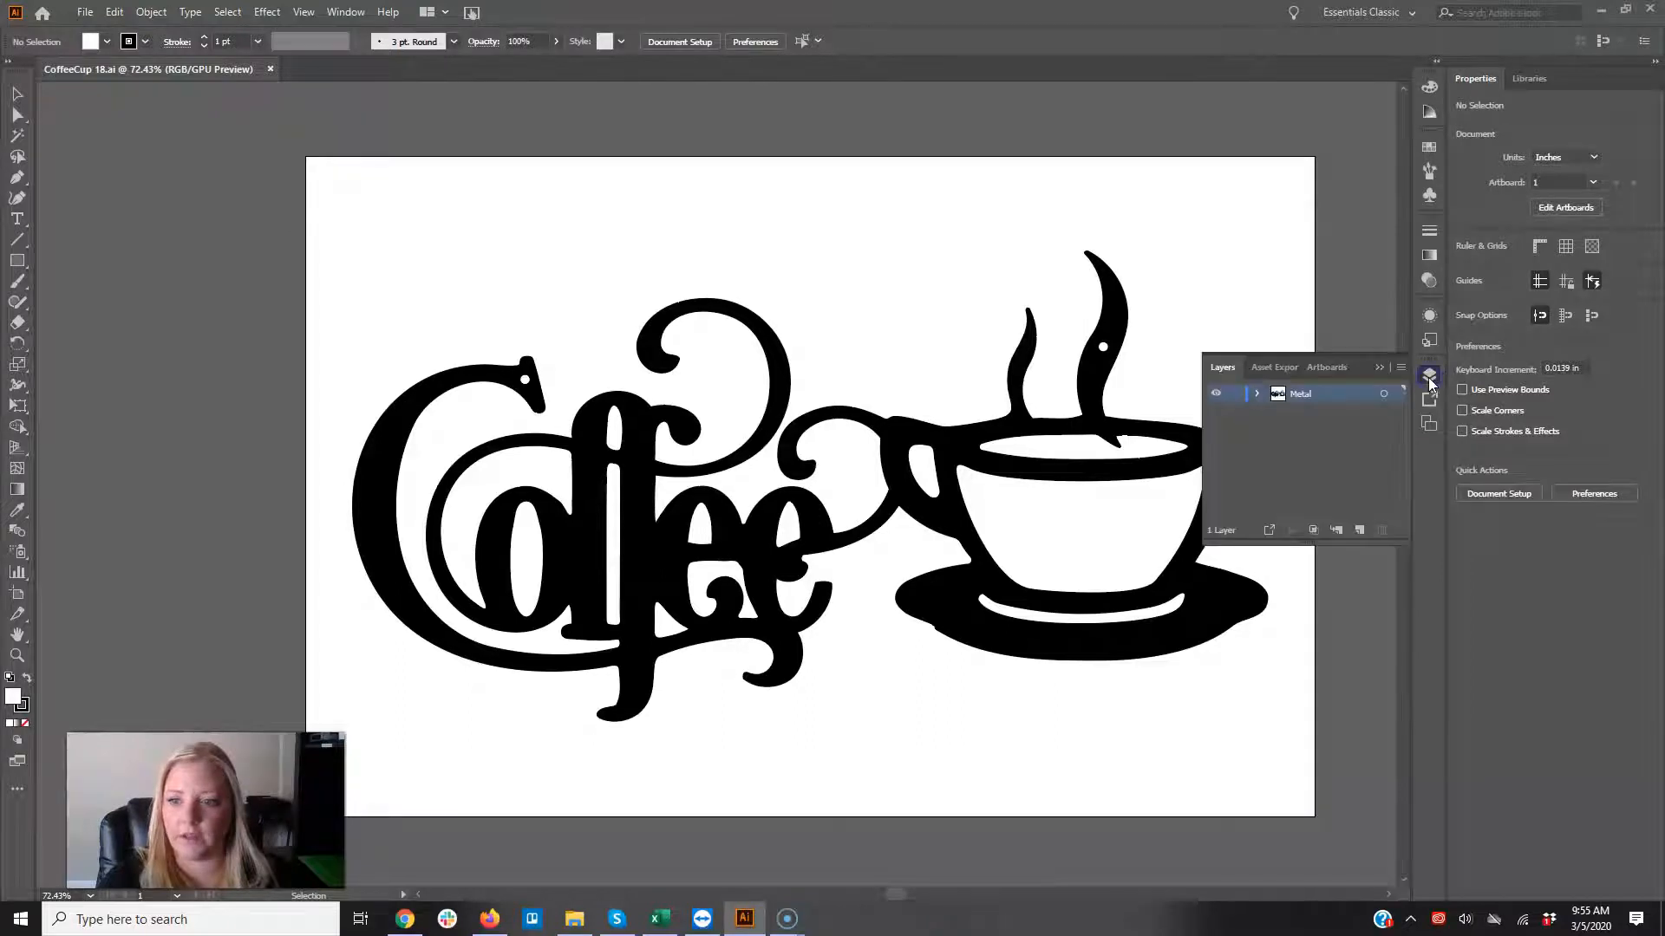
pyautogui.click(1258, 394)
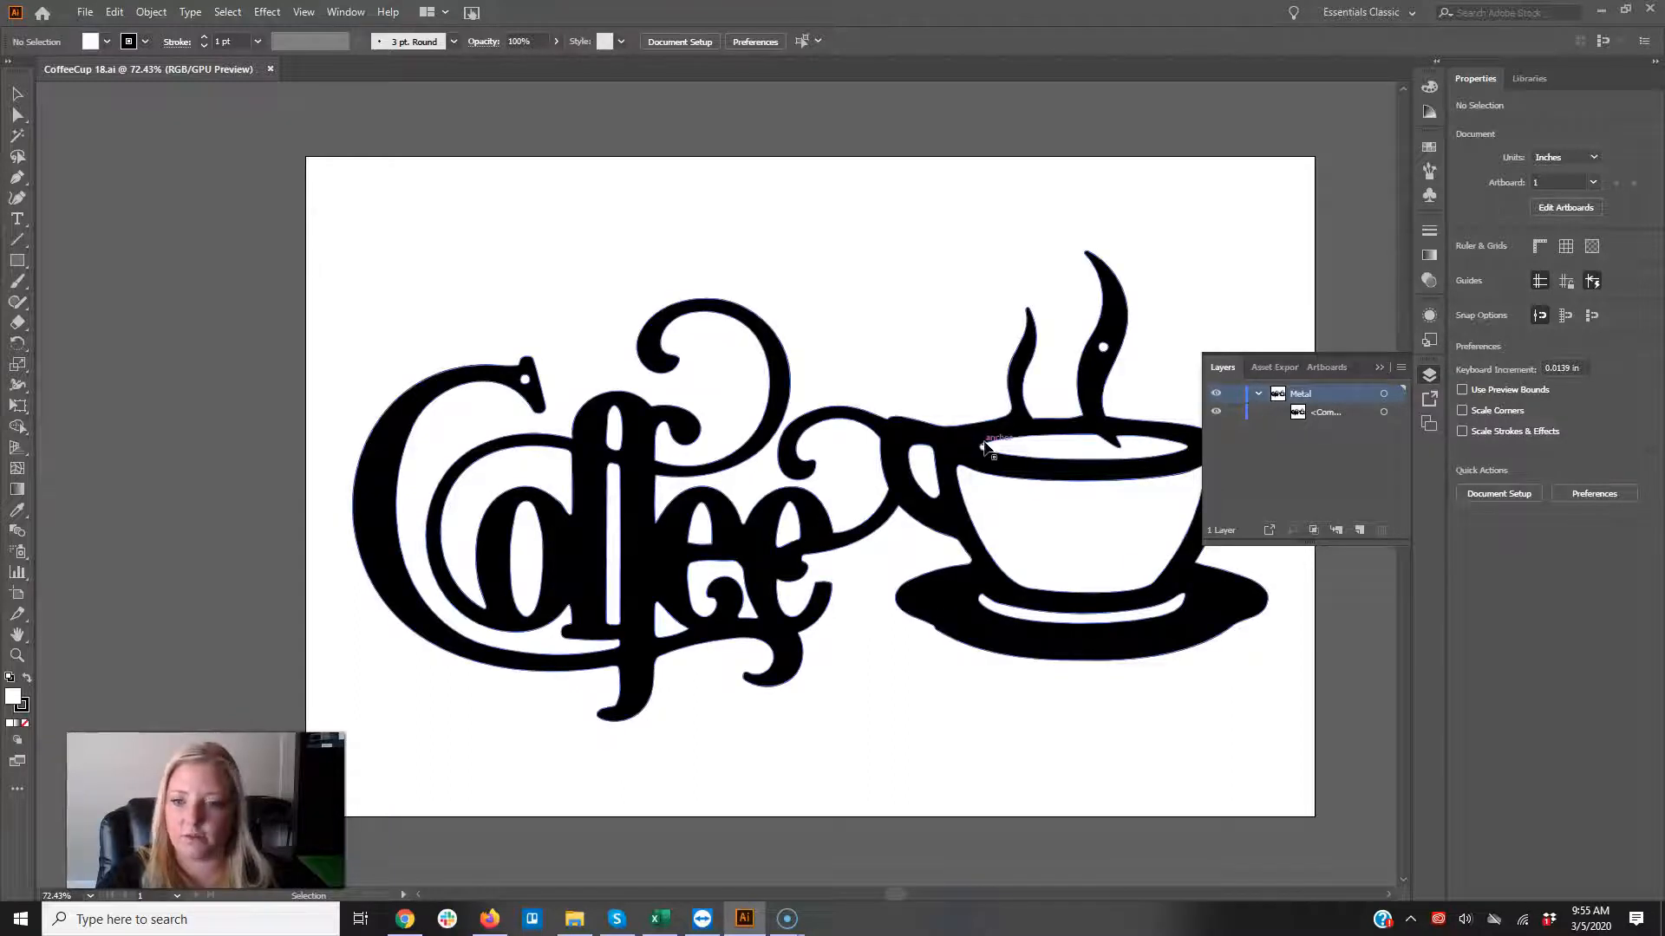
pyautogui.click(1258, 396)
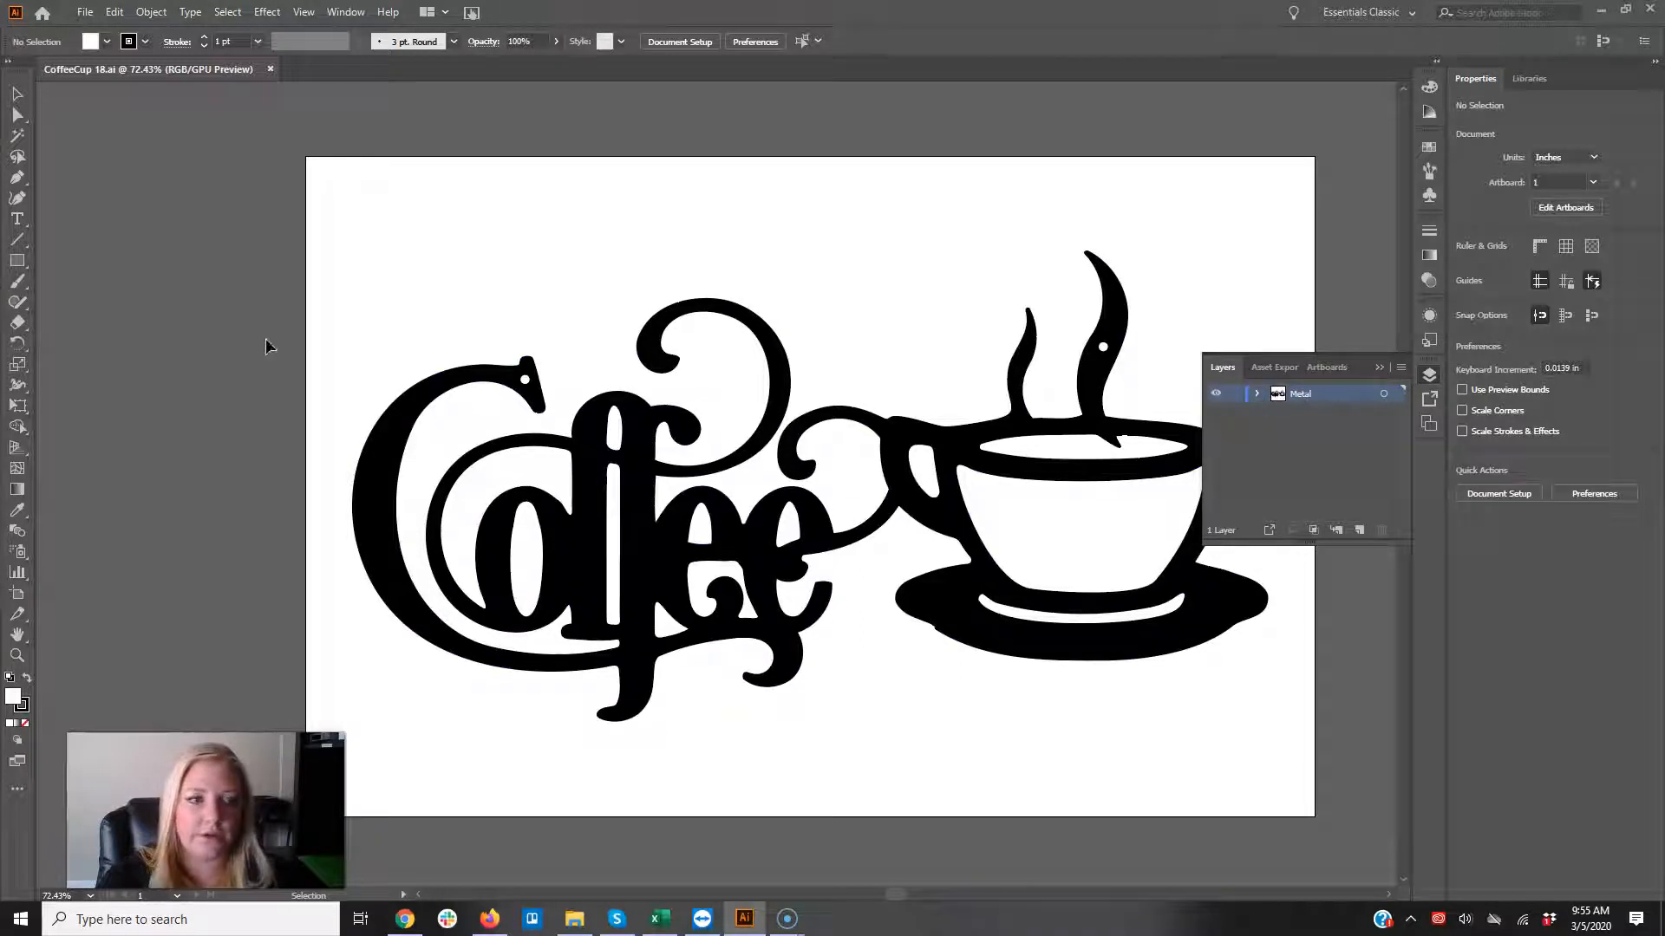
# Step: Begin exporting the coffee artwork as a Photoshop PSD file named CoffeeCup 18 in the Coffee Cup Working folder
pyautogui.click(85, 12)
pyautogui.moveTo(174, 317)
pyautogui.click(387, 333)
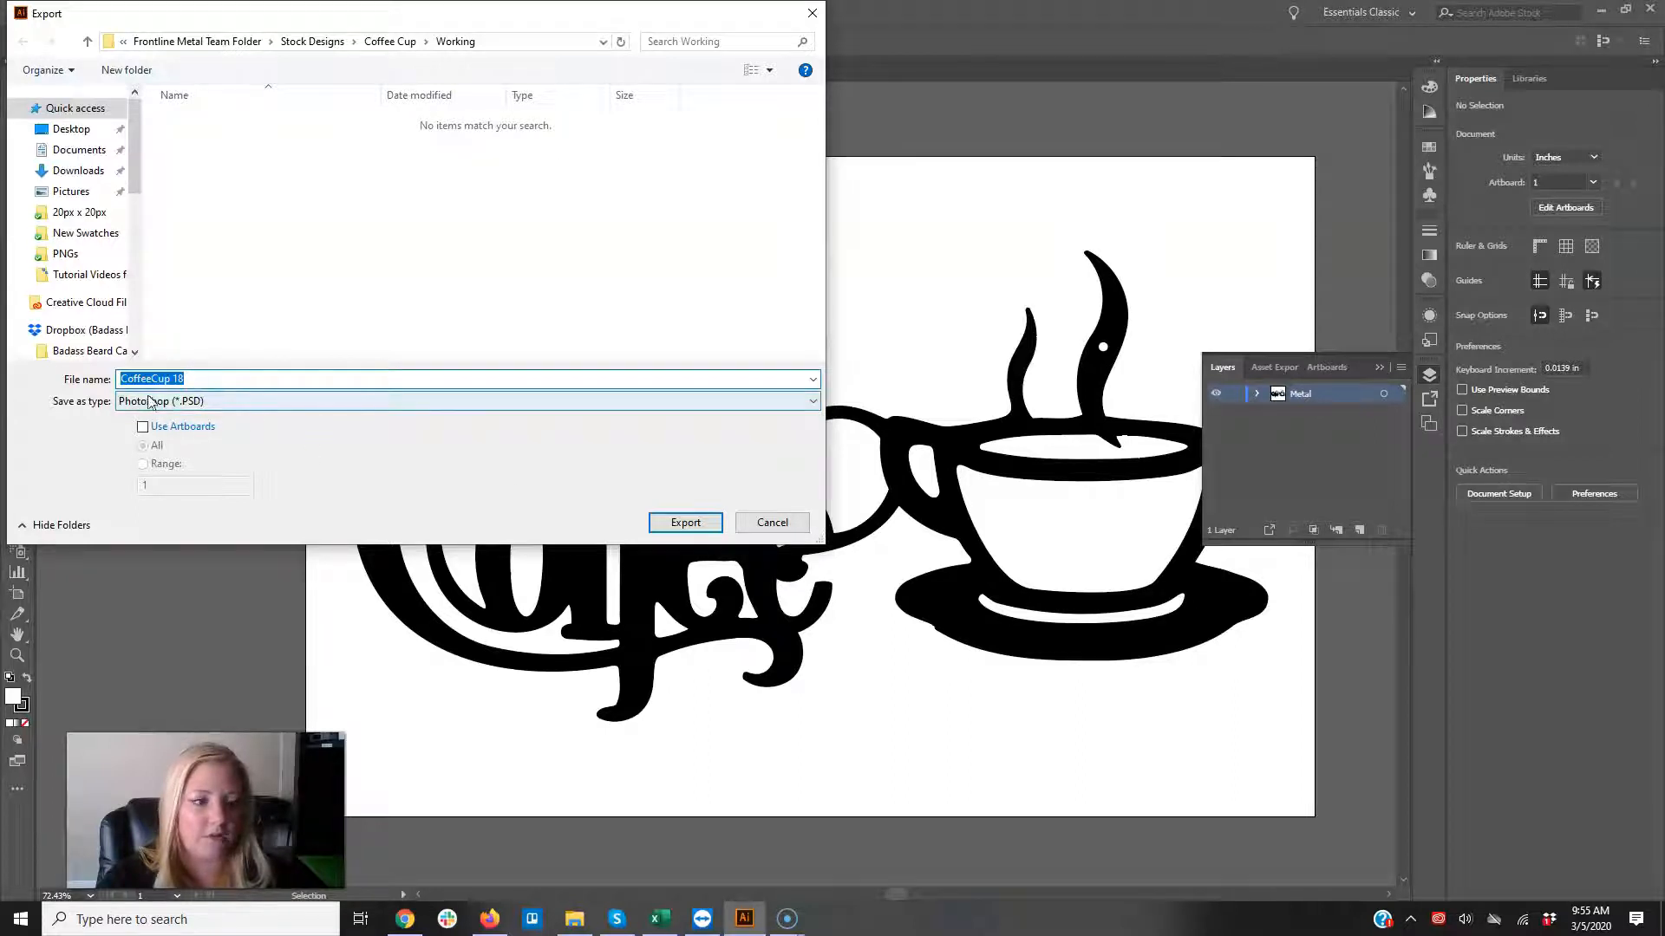
pyautogui.click(683, 523)
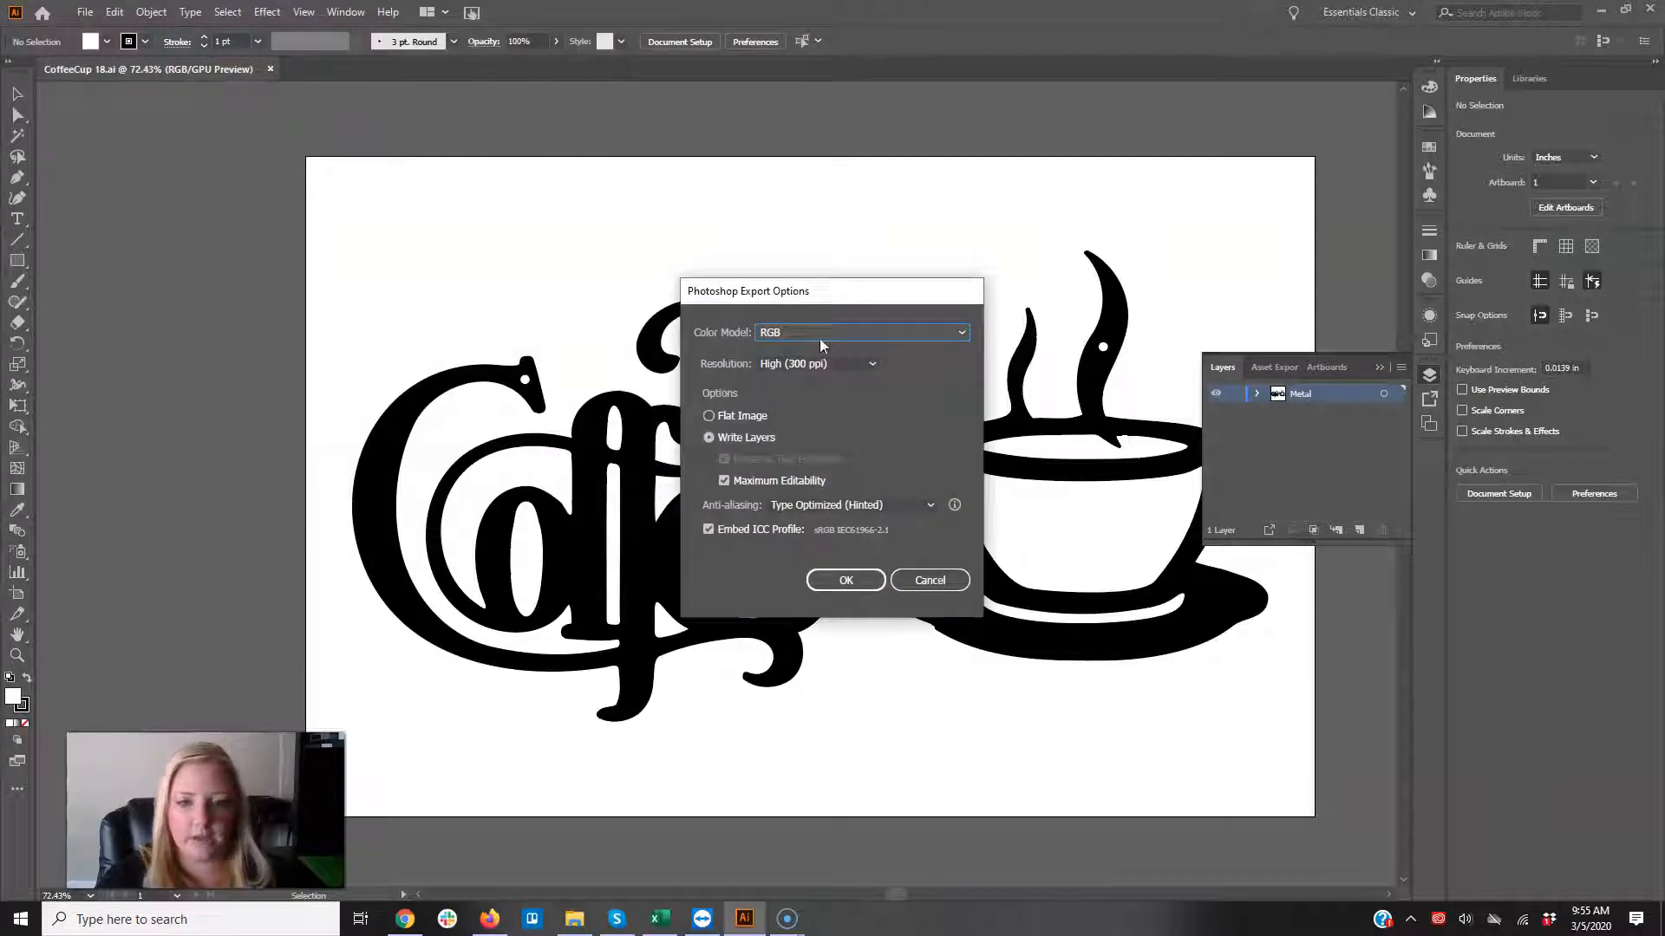
# Step: Try the CMYK color model in the Photoshop export options, then return to RGB
pyautogui.click(813, 328)
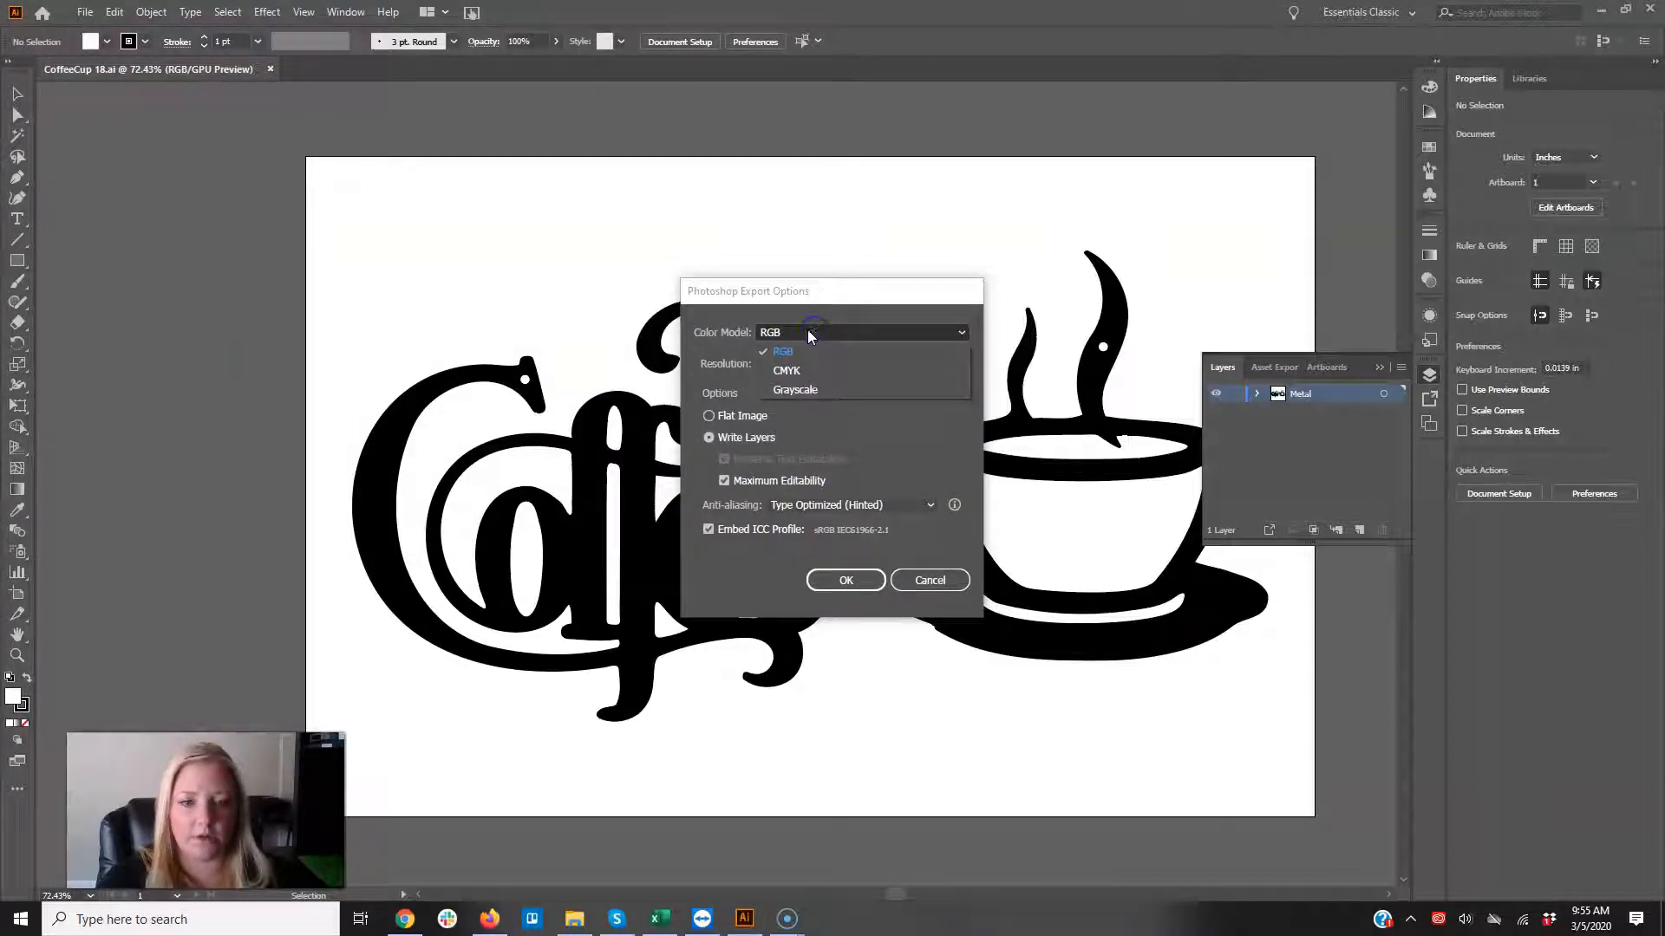
pyautogui.click(806, 332)
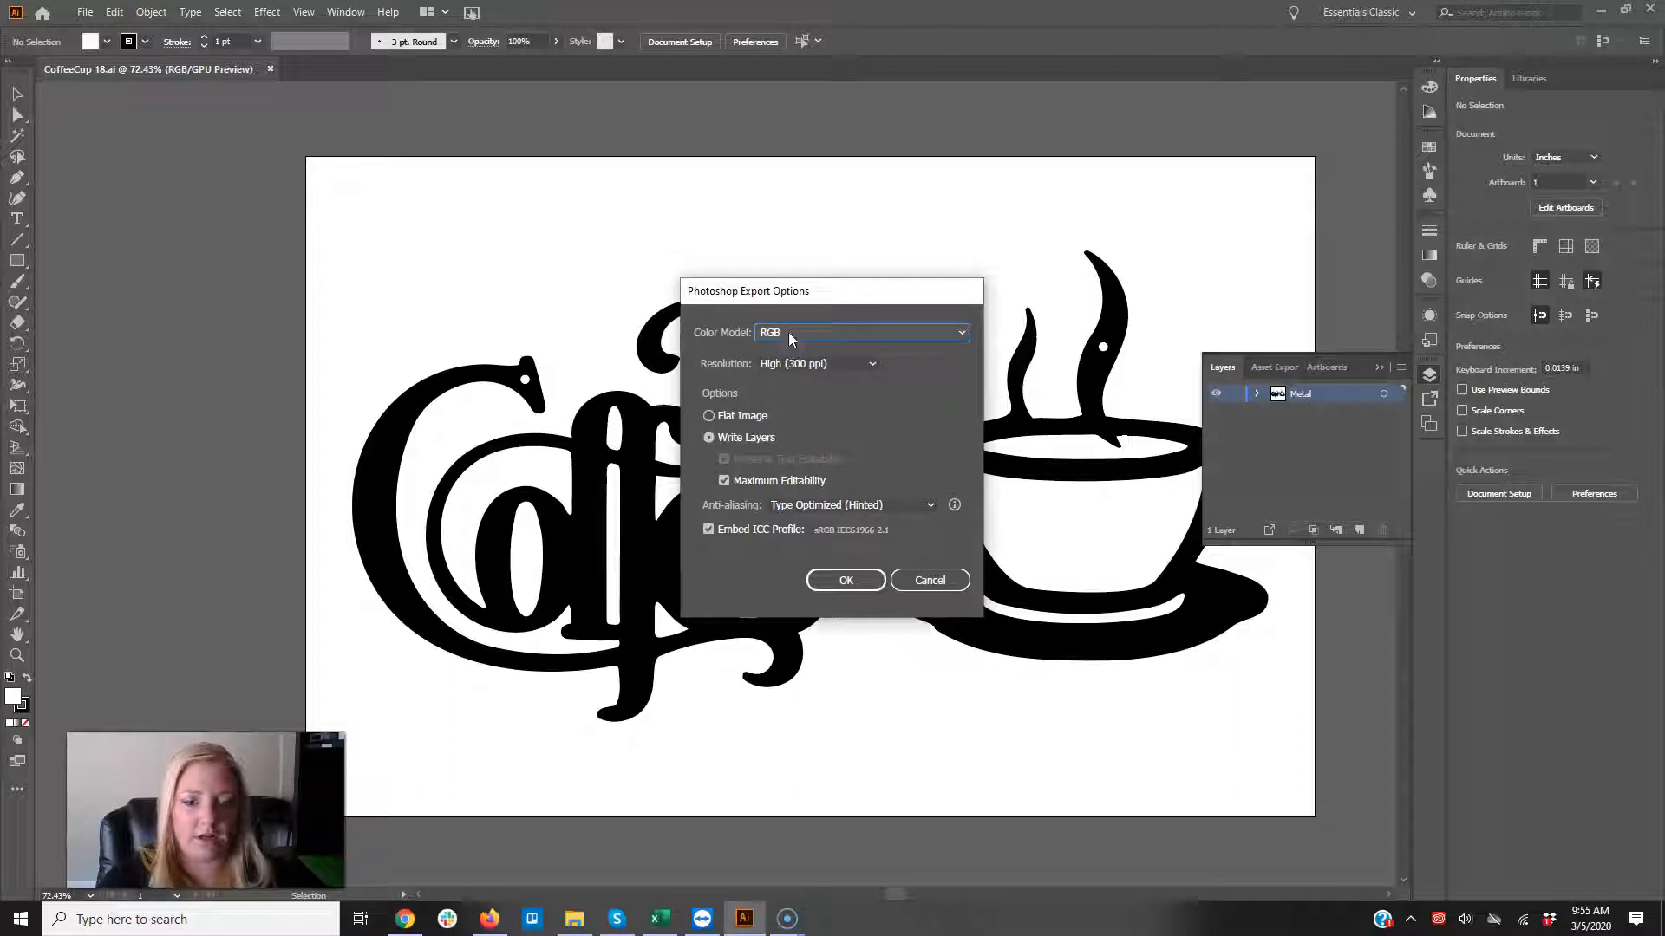
pyautogui.click(816, 336)
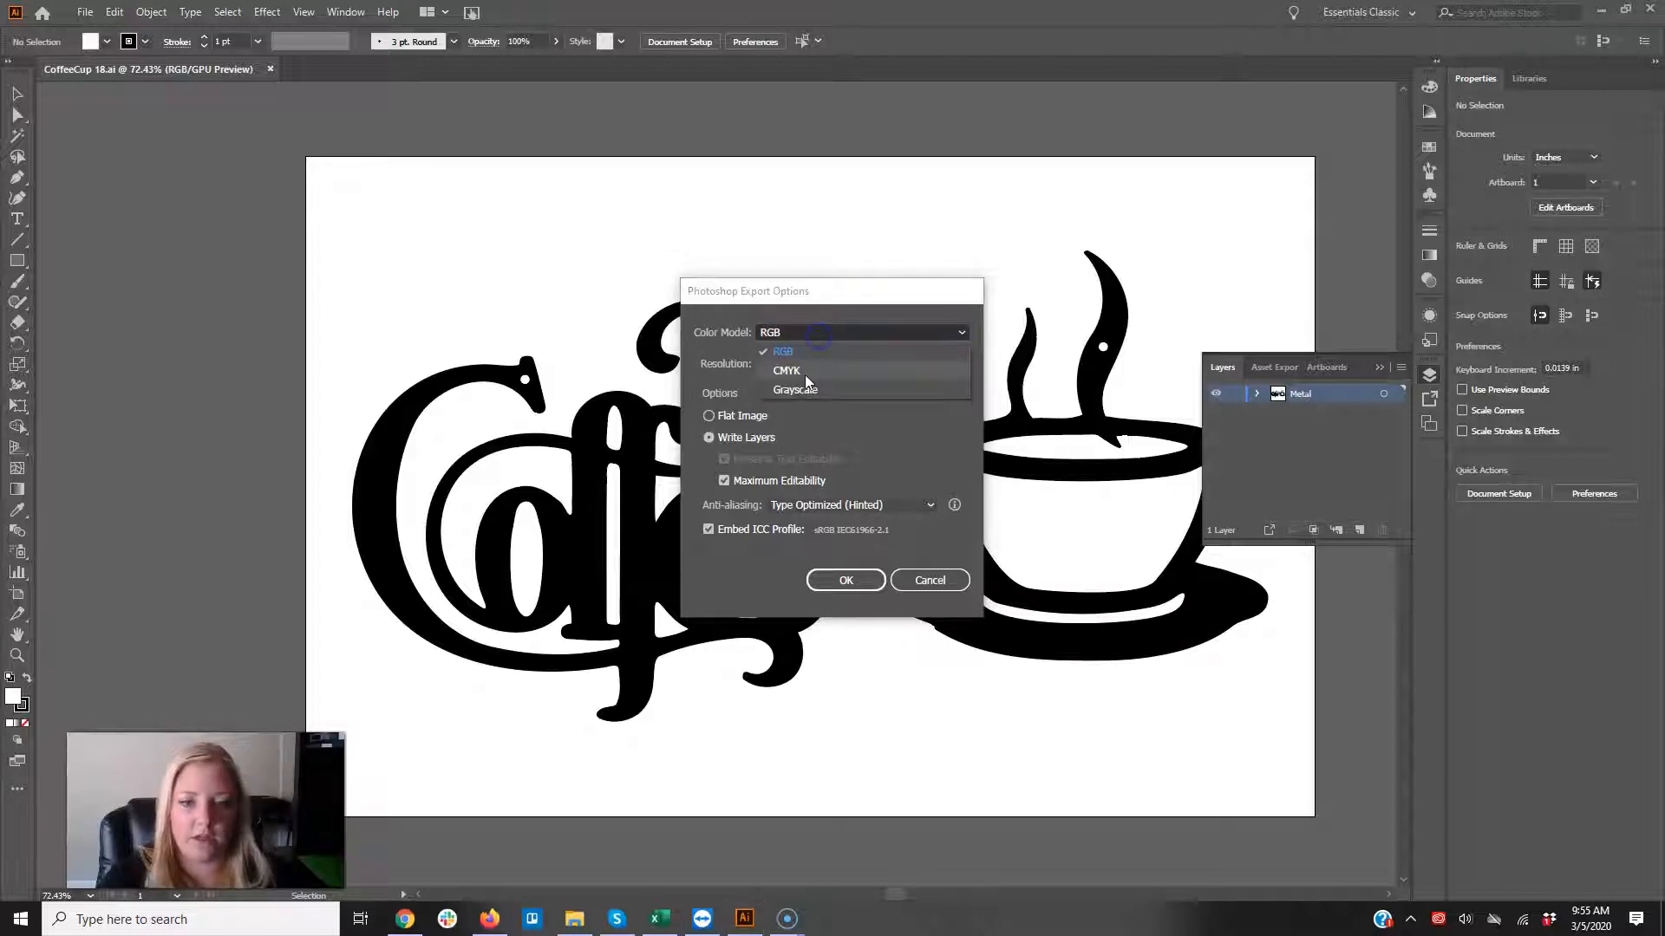
pyautogui.click(805, 373)
pyautogui.click(815, 331)
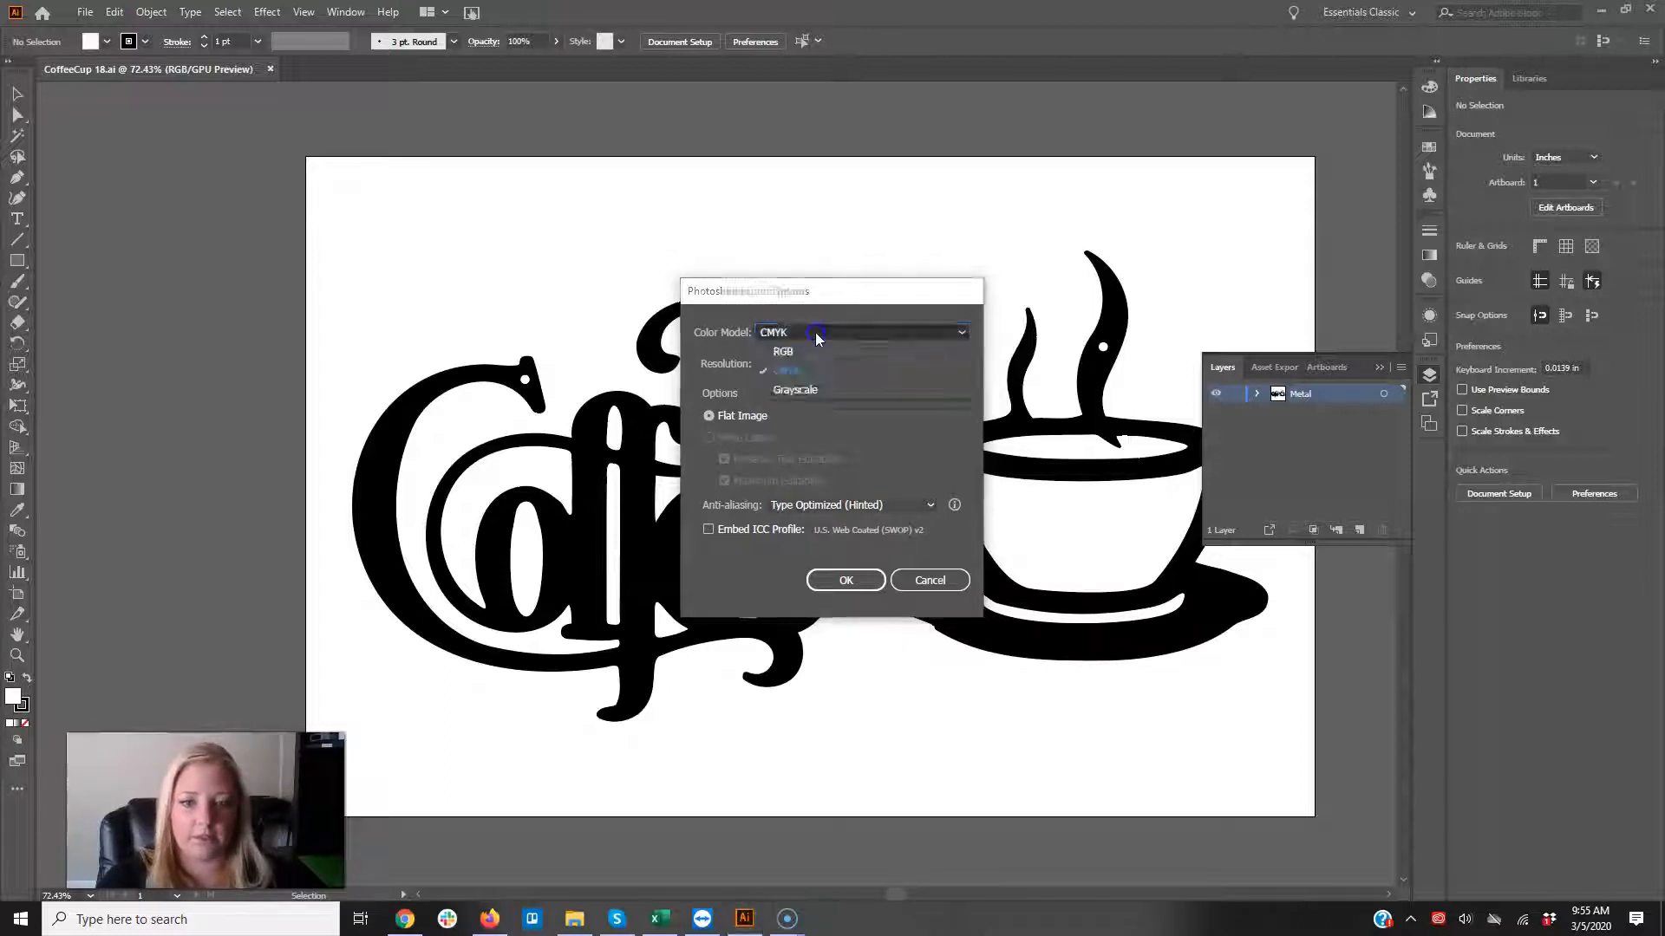
pyautogui.click(814, 352)
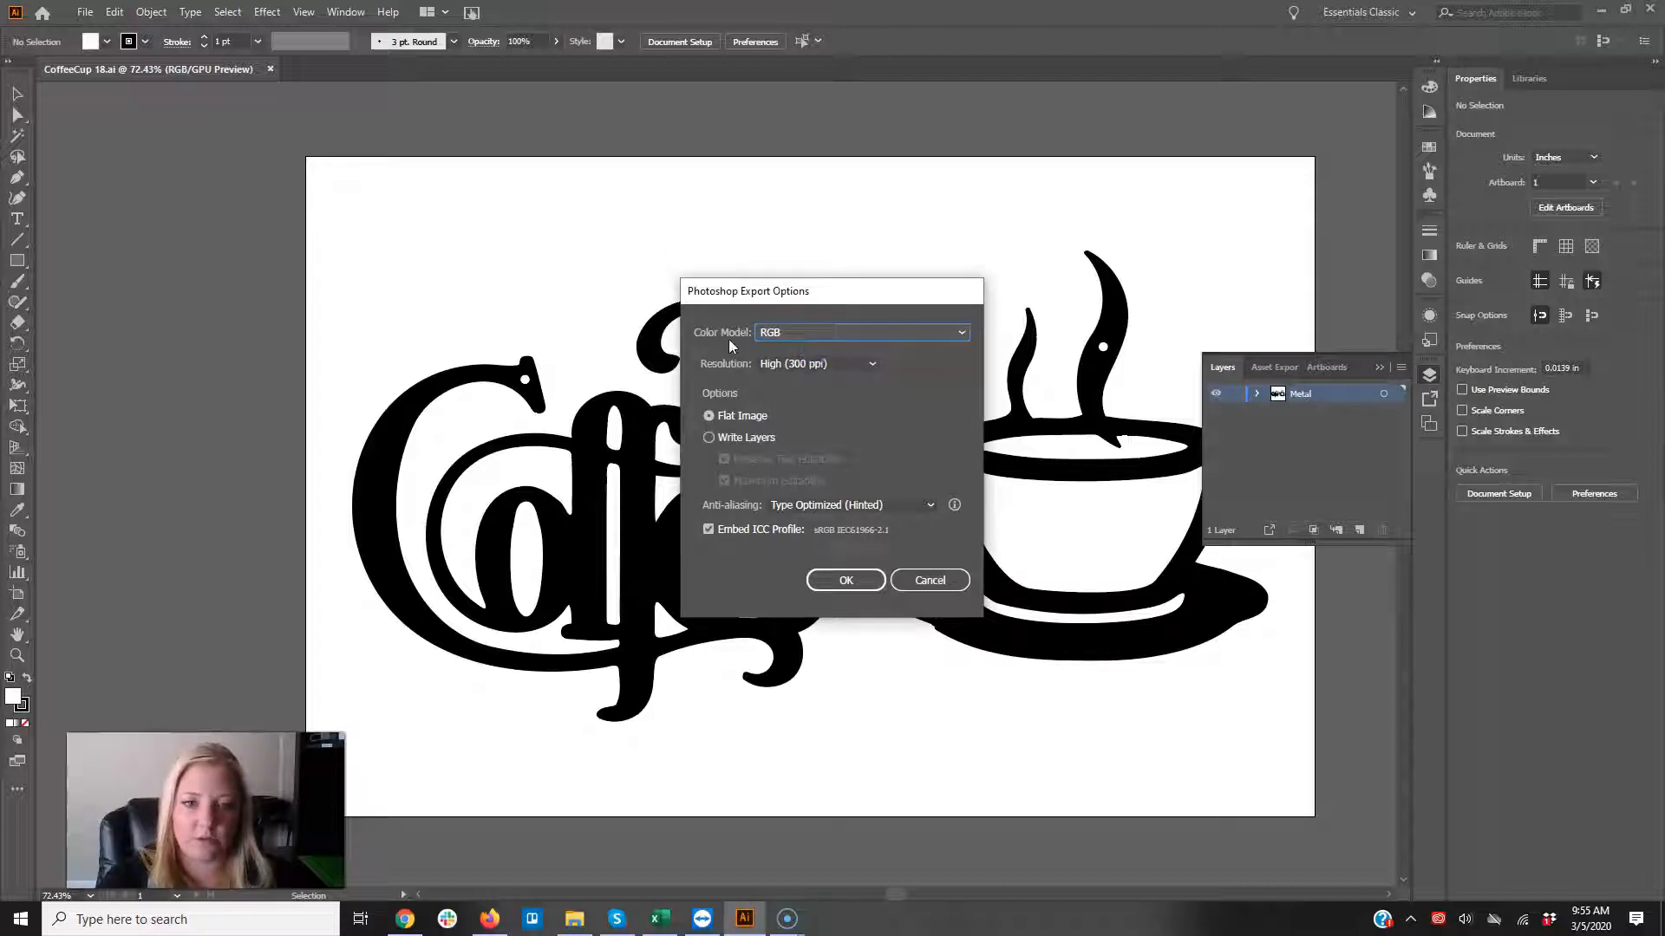
pyautogui.click(787, 331)
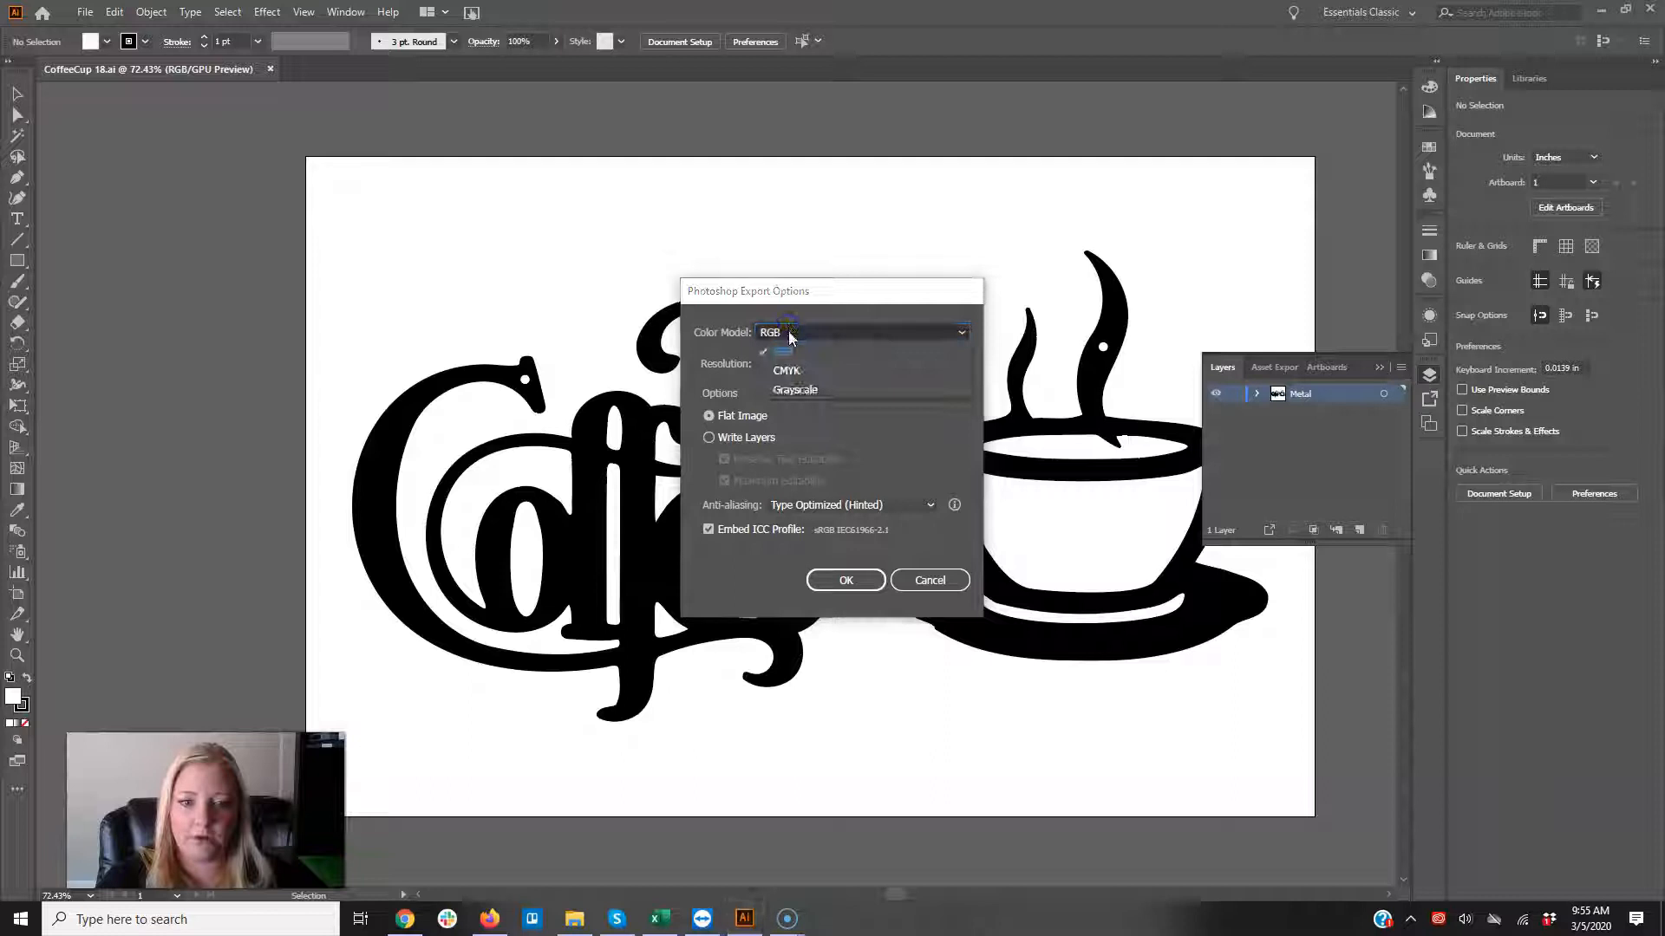
pyautogui.click(795, 371)
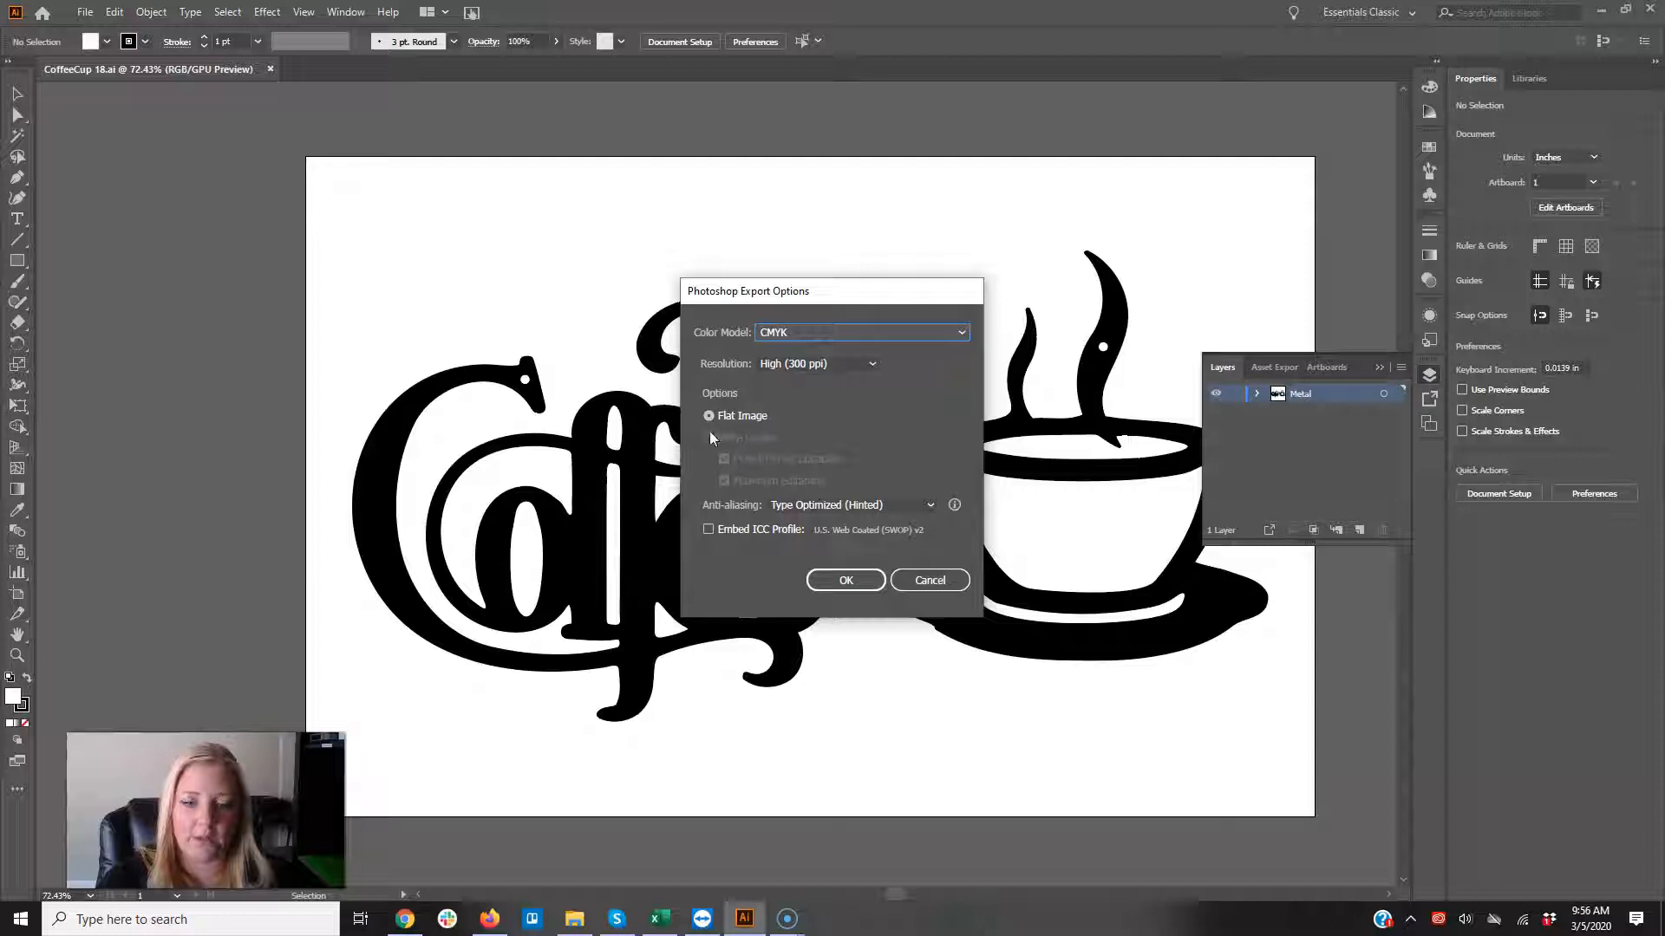
pyautogui.click(815, 336)
pyautogui.click(806, 353)
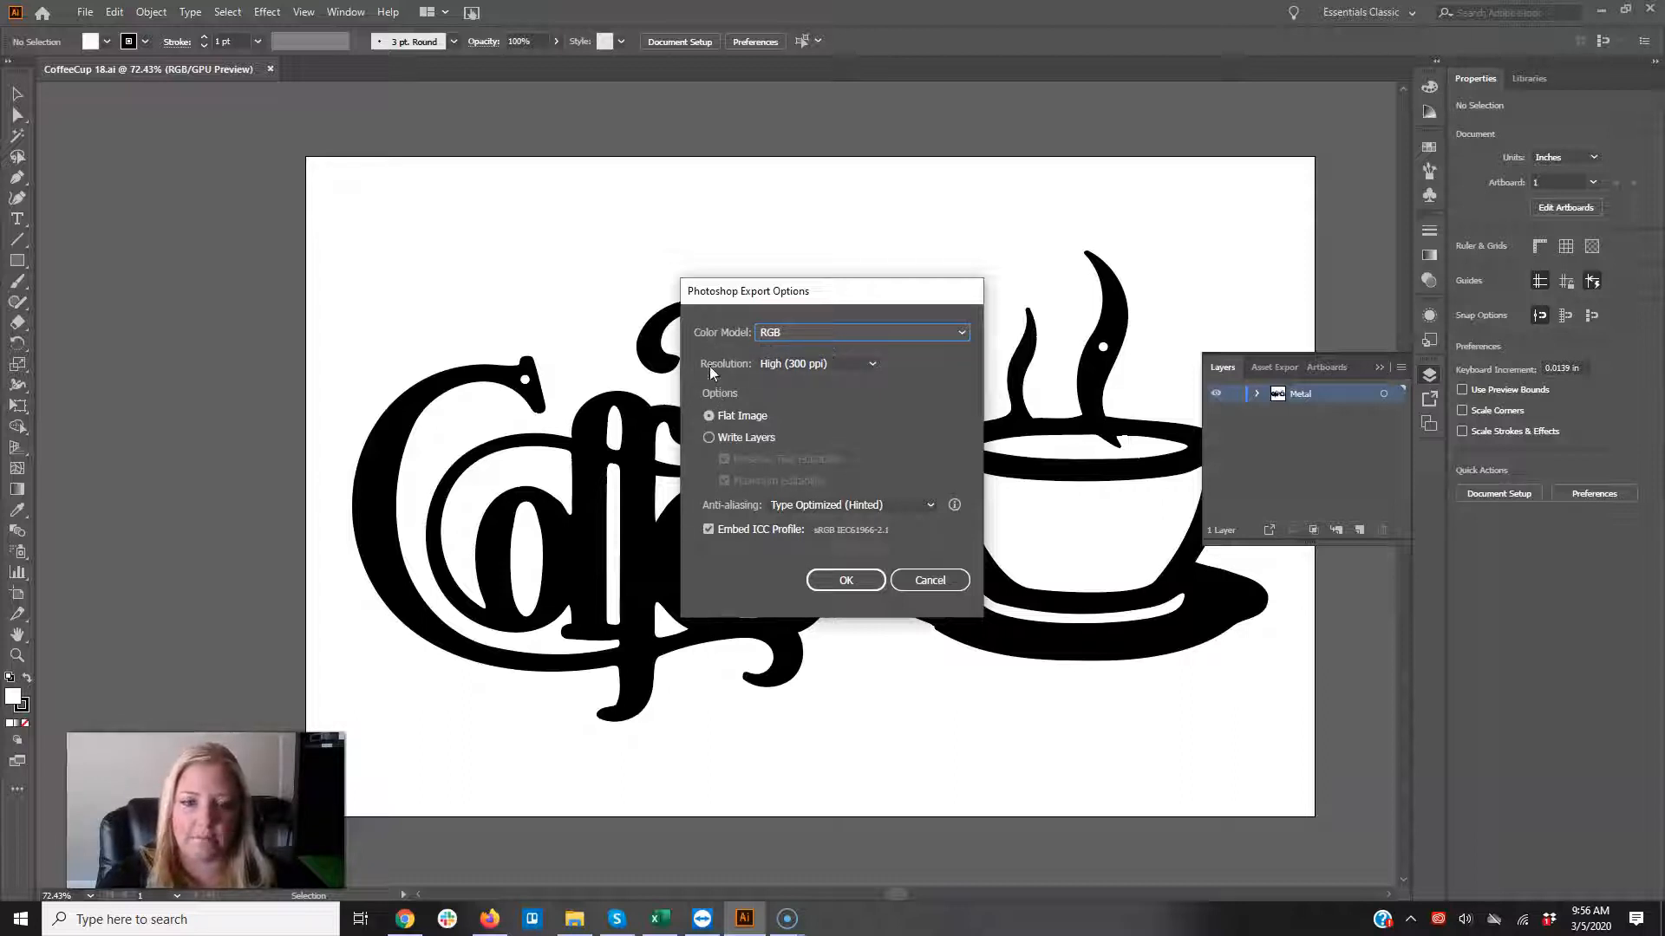
# Step: Finish the PSD export in RGB at High (300 ppi) resolution with Write Layers selected
pyautogui.click(813, 365)
pyautogui.click(709, 437)
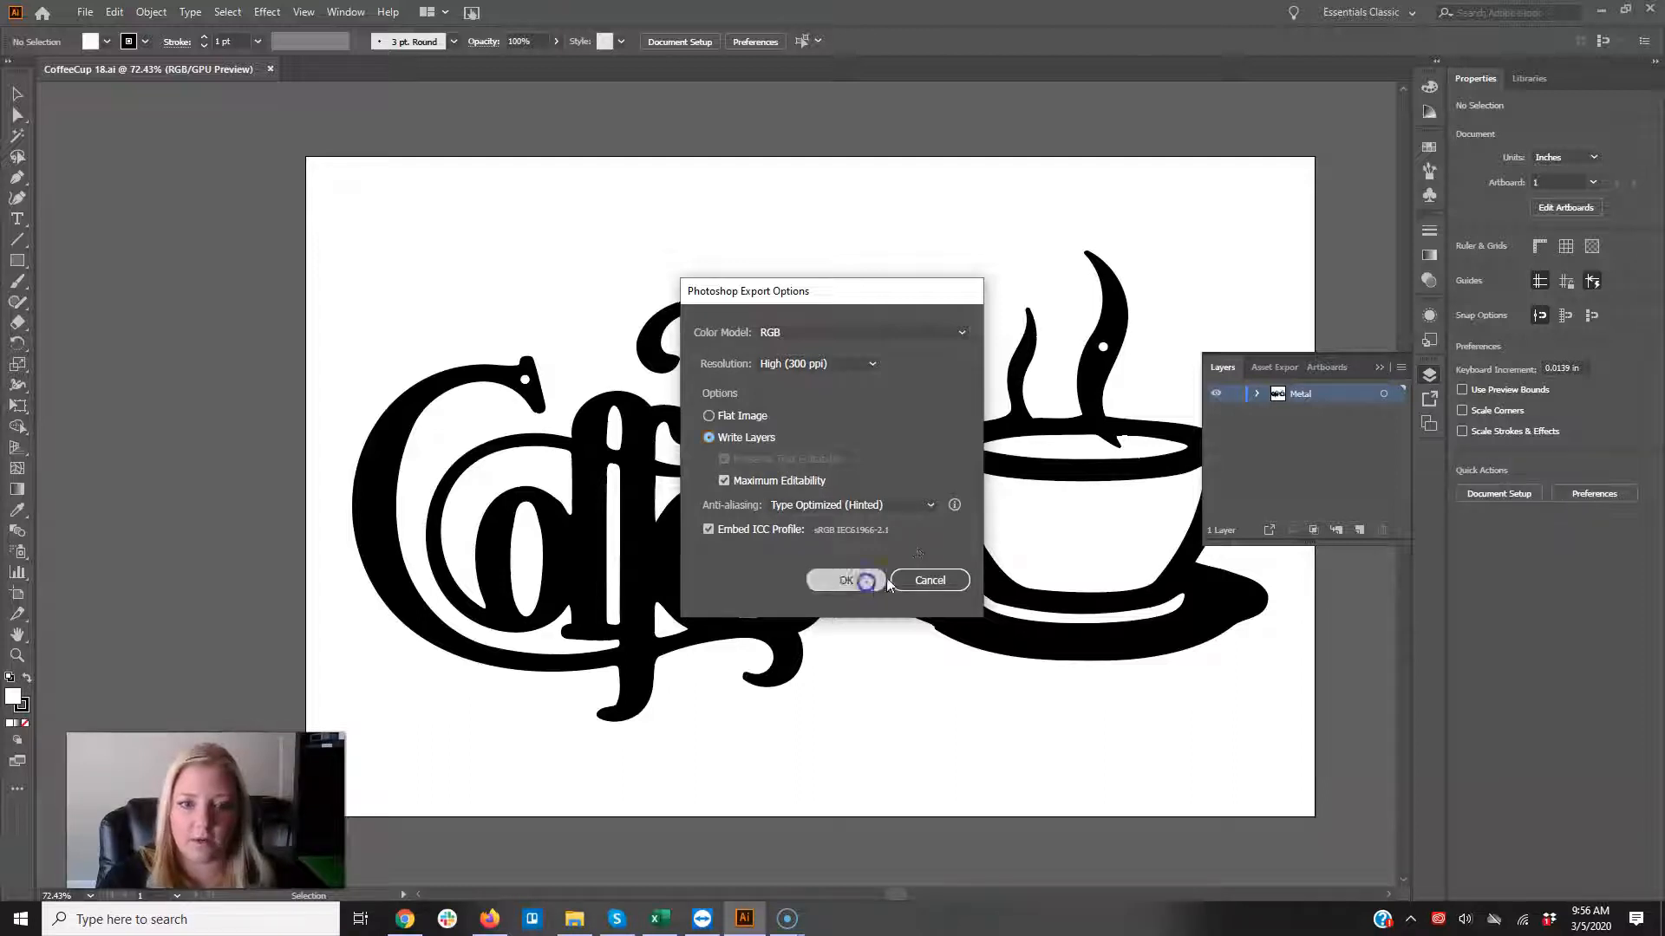
pyautogui.click(849, 580)
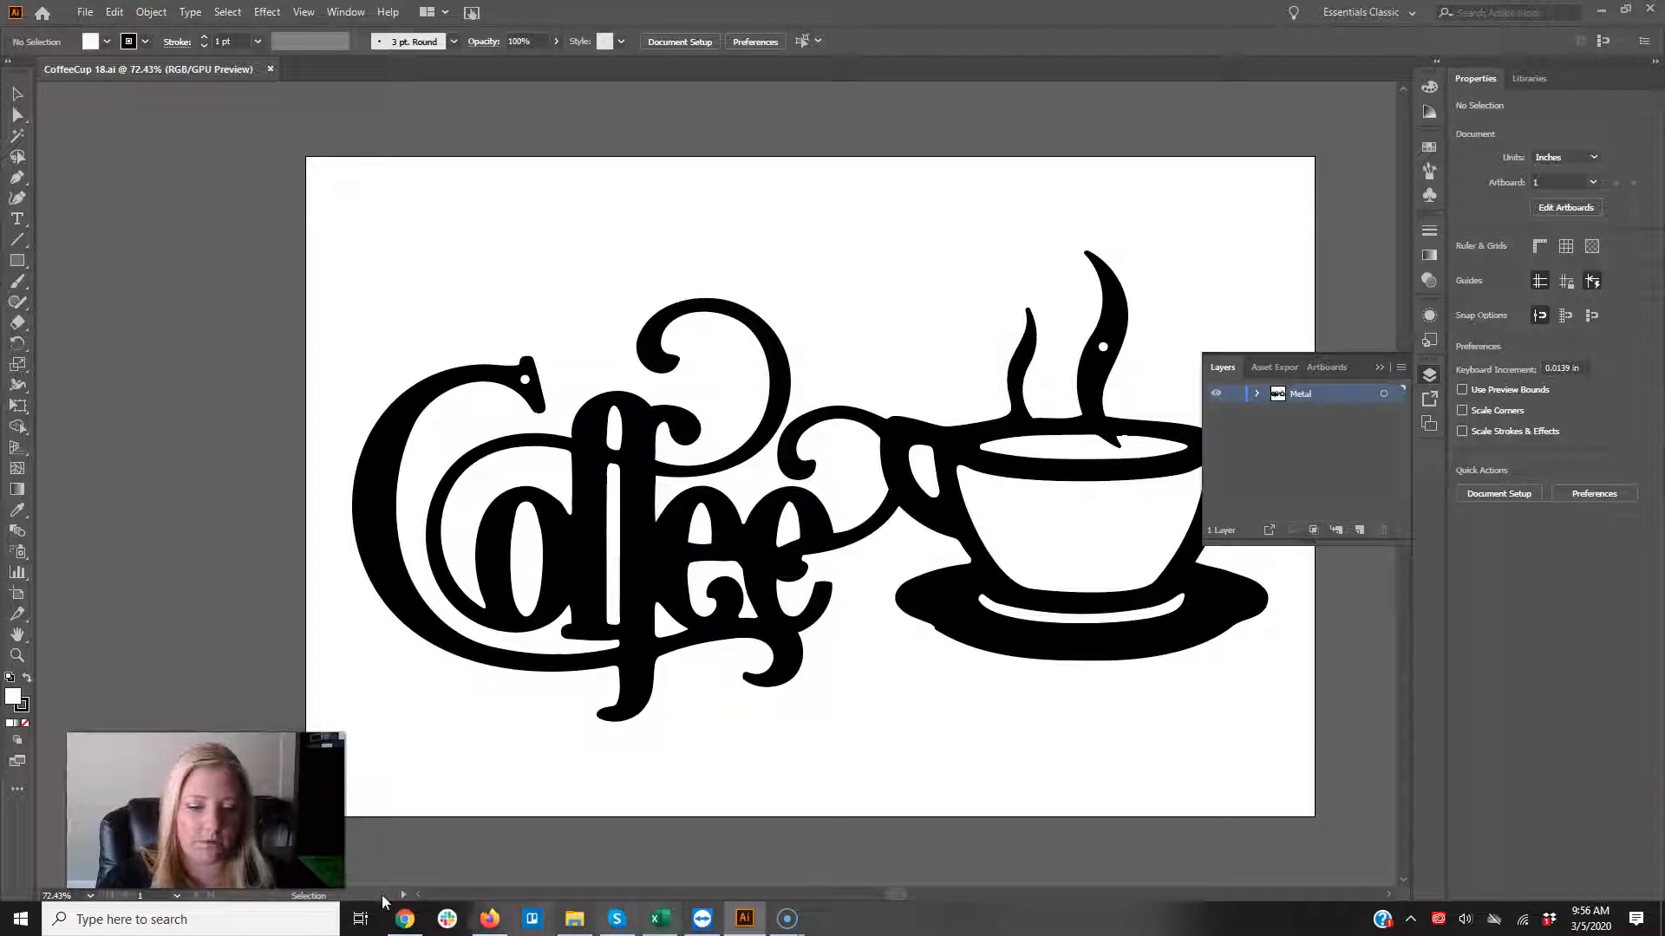
# Step: Launch Adobe Photoshop 2020 and open CoffeeCup 18.psd in it from the Working folder of the Coffee Cup stock design
pyautogui.click(21, 919)
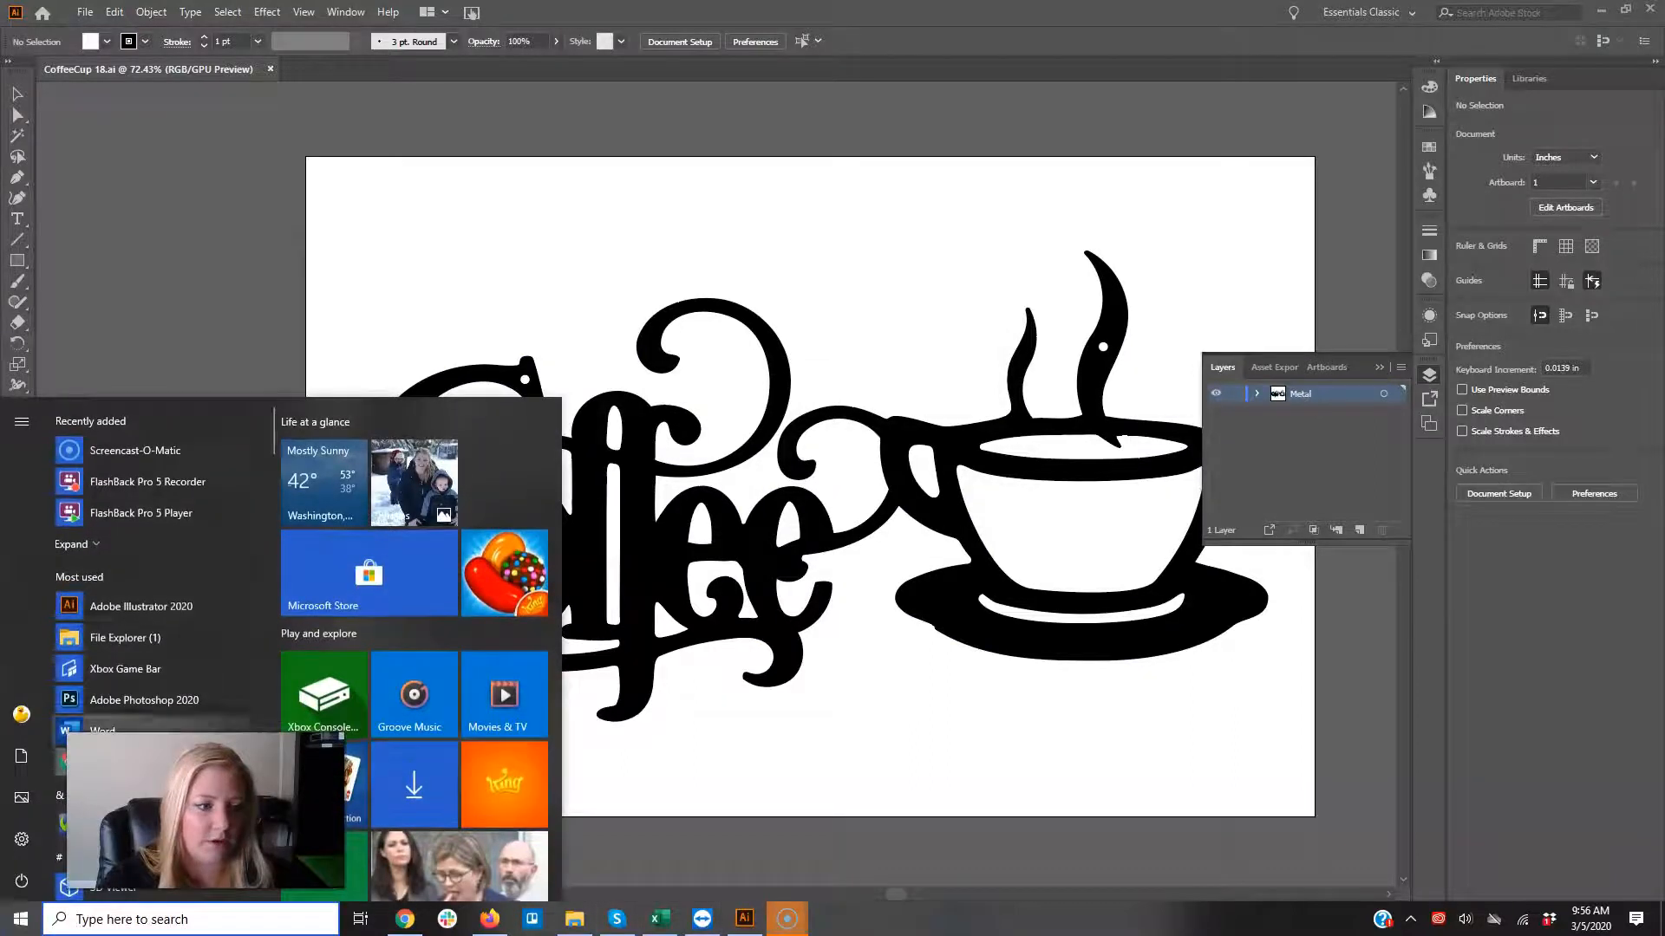
pyautogui.click(154, 701)
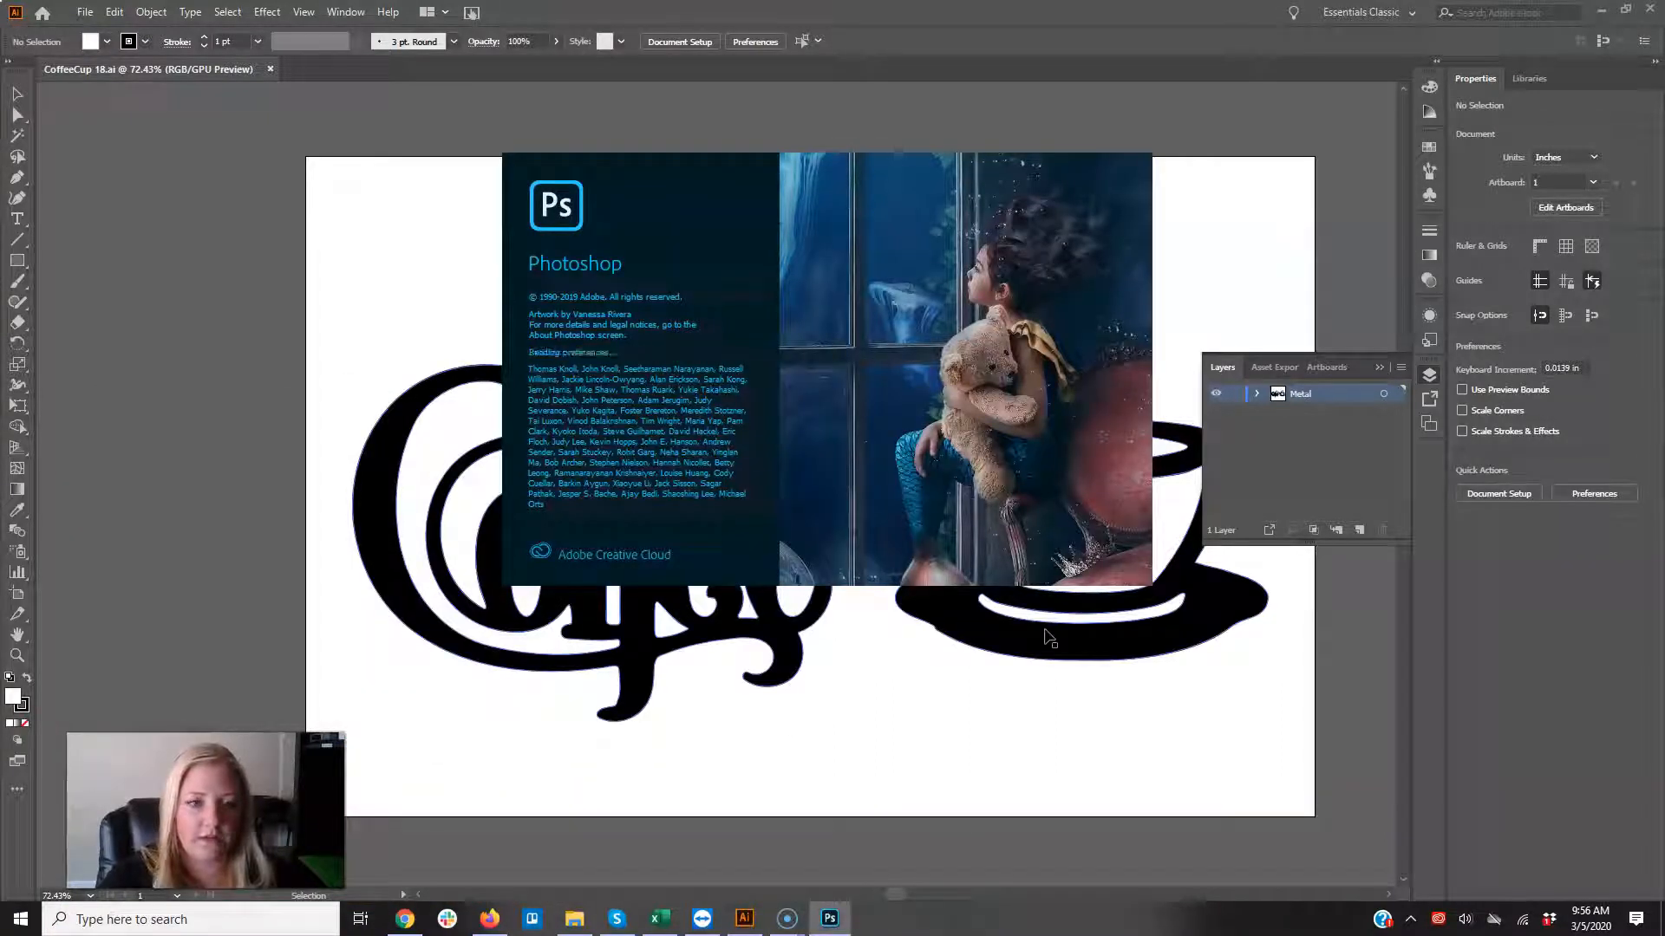
pyautogui.click(574, 919)
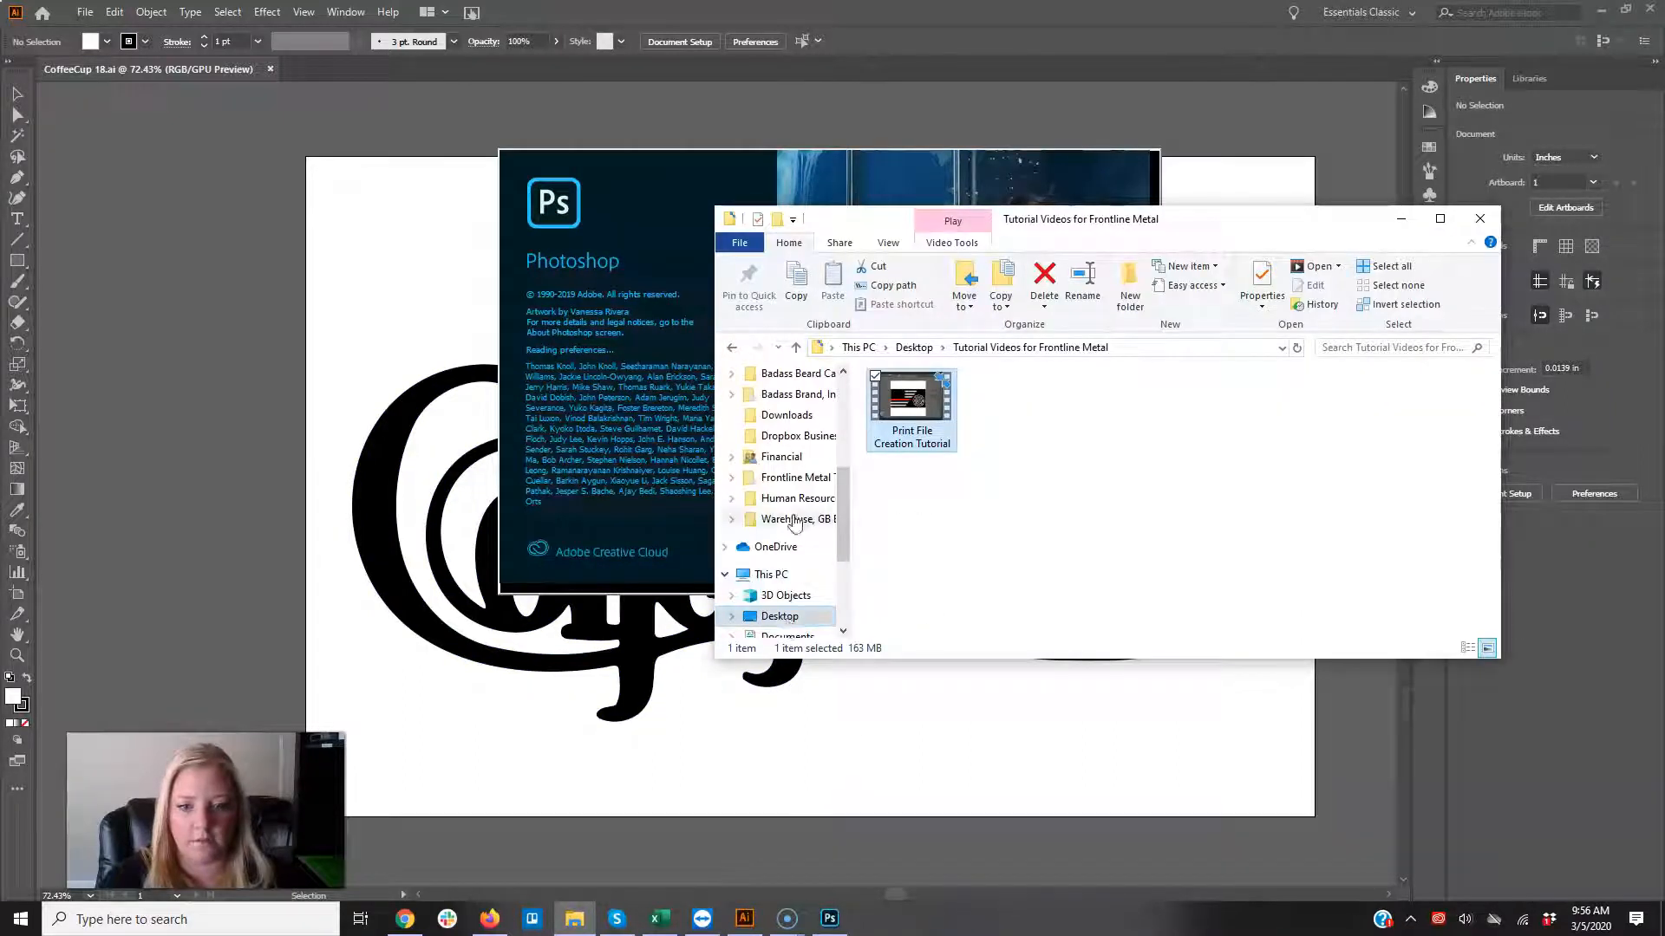
pyautogui.click(799, 477)
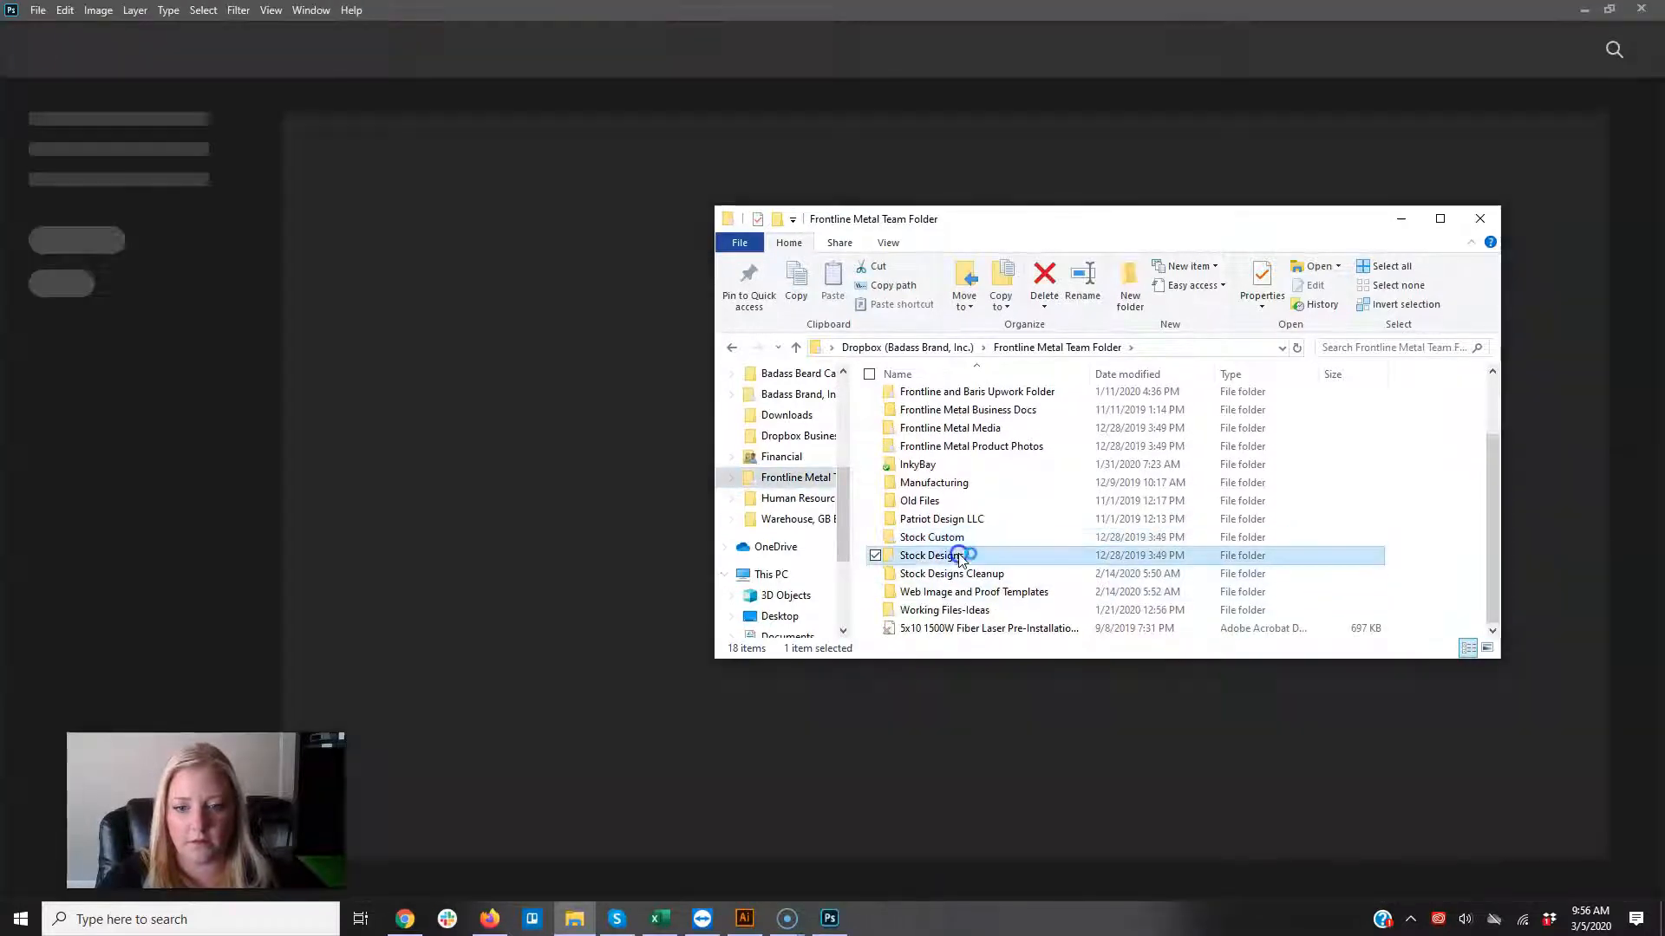
pyautogui.doubleClick(941, 555)
pyautogui.scroll(-3, 949, 572)
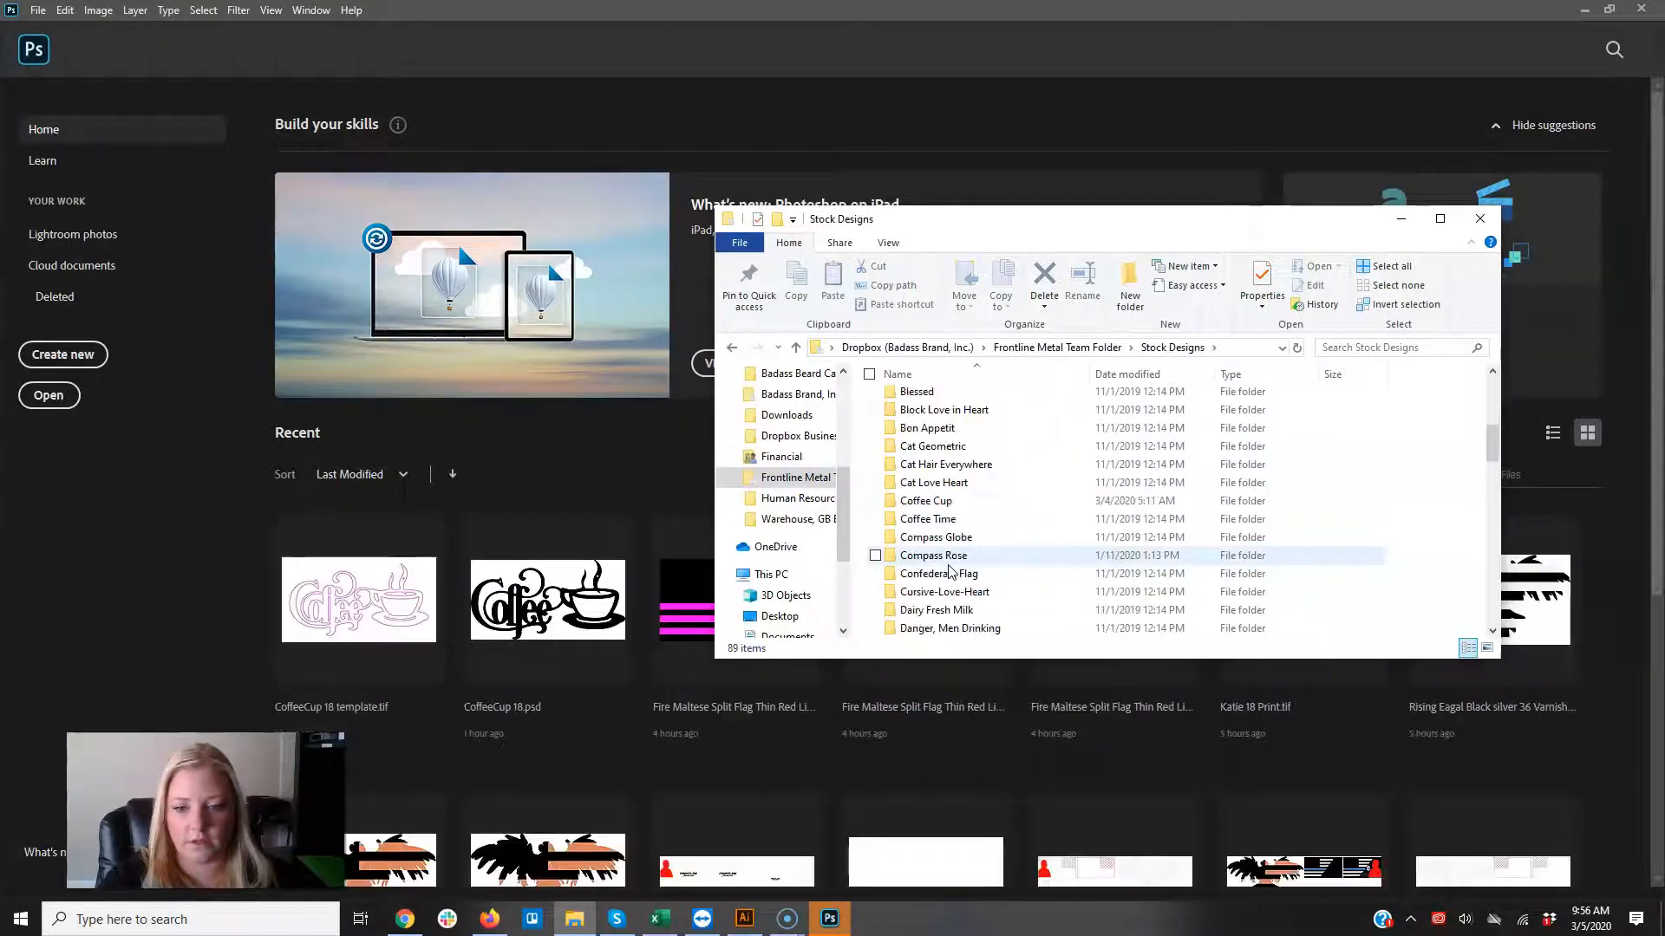
pyautogui.doubleClick(954, 505)
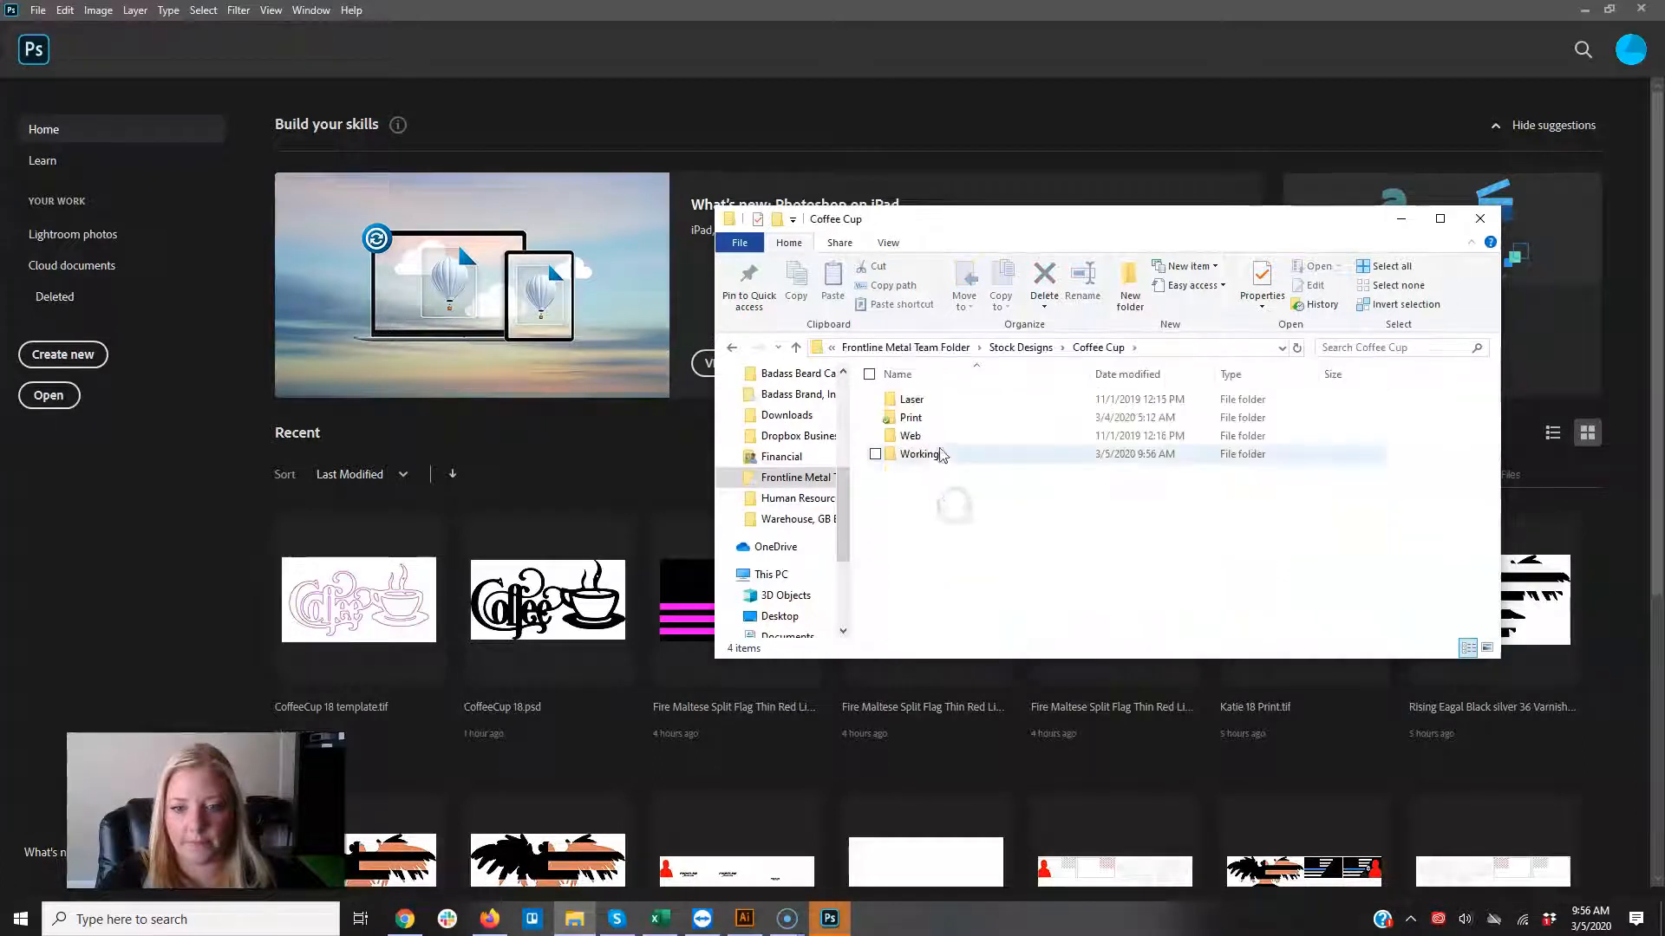
pyautogui.click(941, 421)
pyautogui.doubleClick(940, 454)
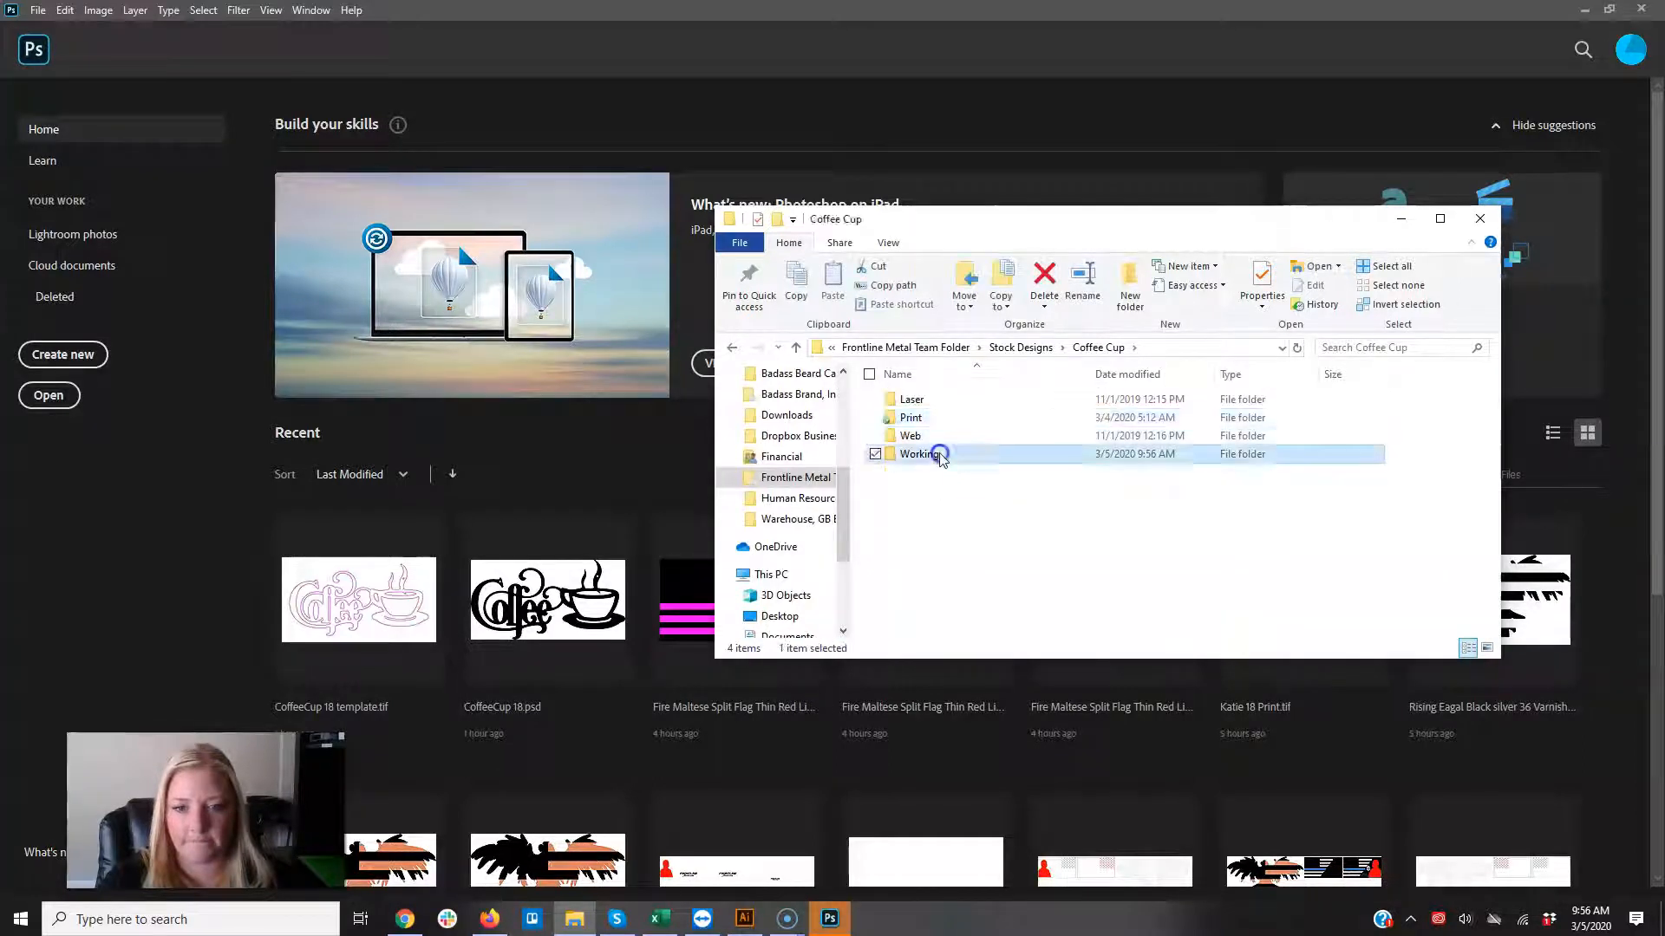
pyautogui.moveTo(932, 435); pyautogui.dragTo(163, 134)
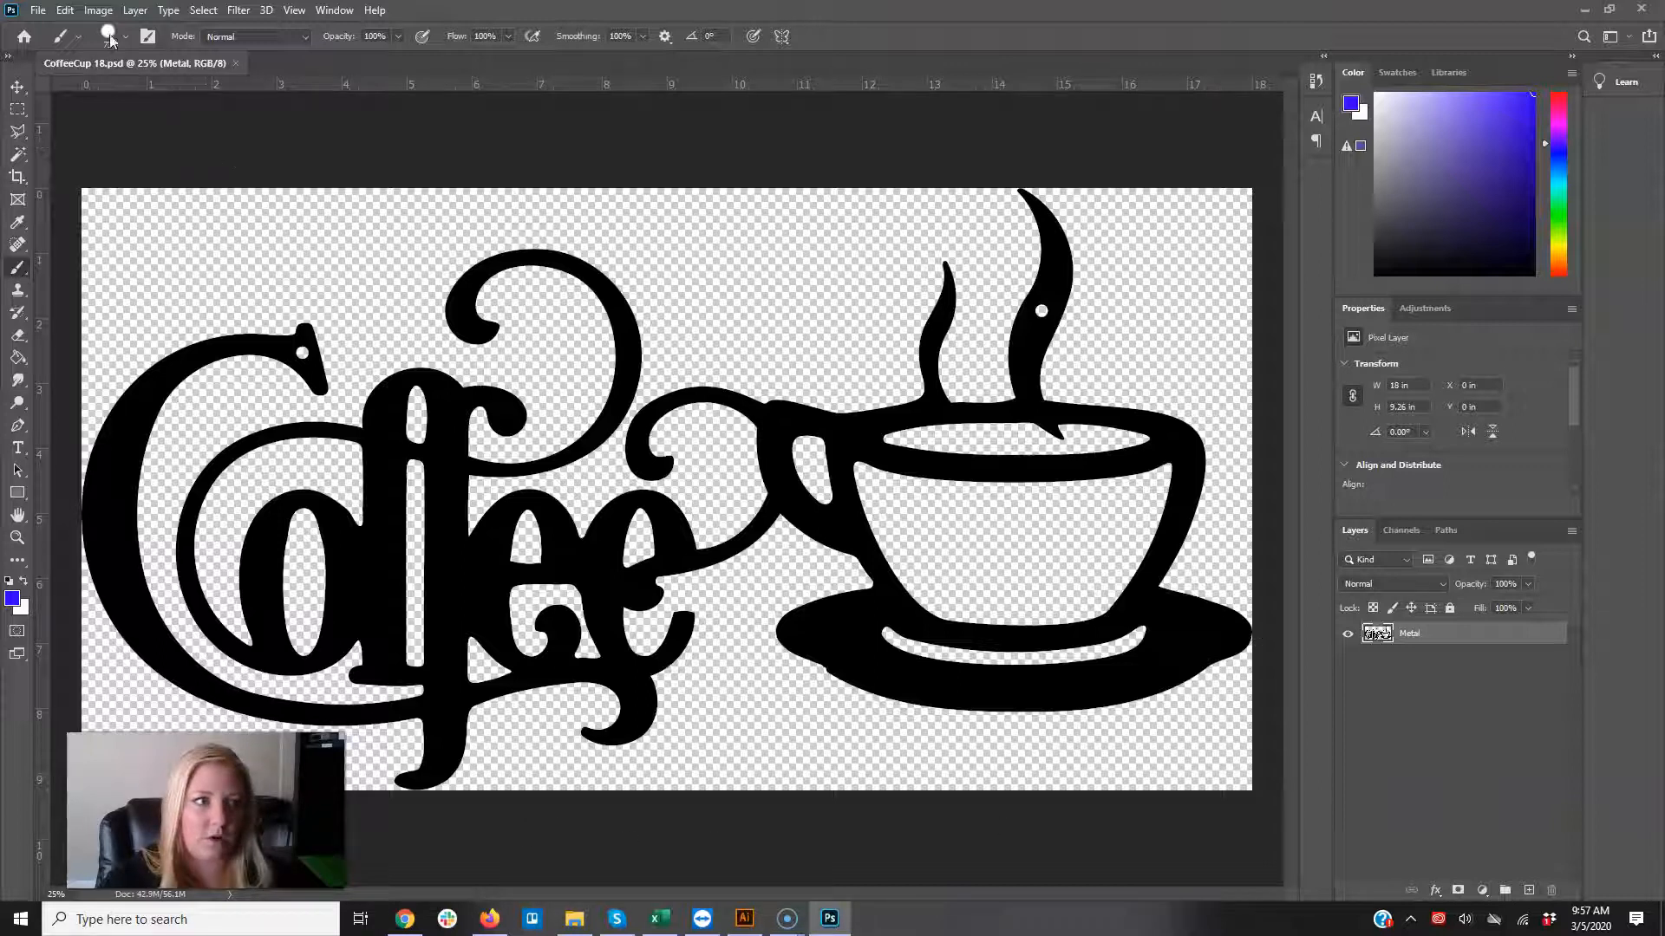
# Step: Enlarge the canvas to 20 inches wide by 11 inches high, keeping the artwork centered
pyautogui.click(86, 12)
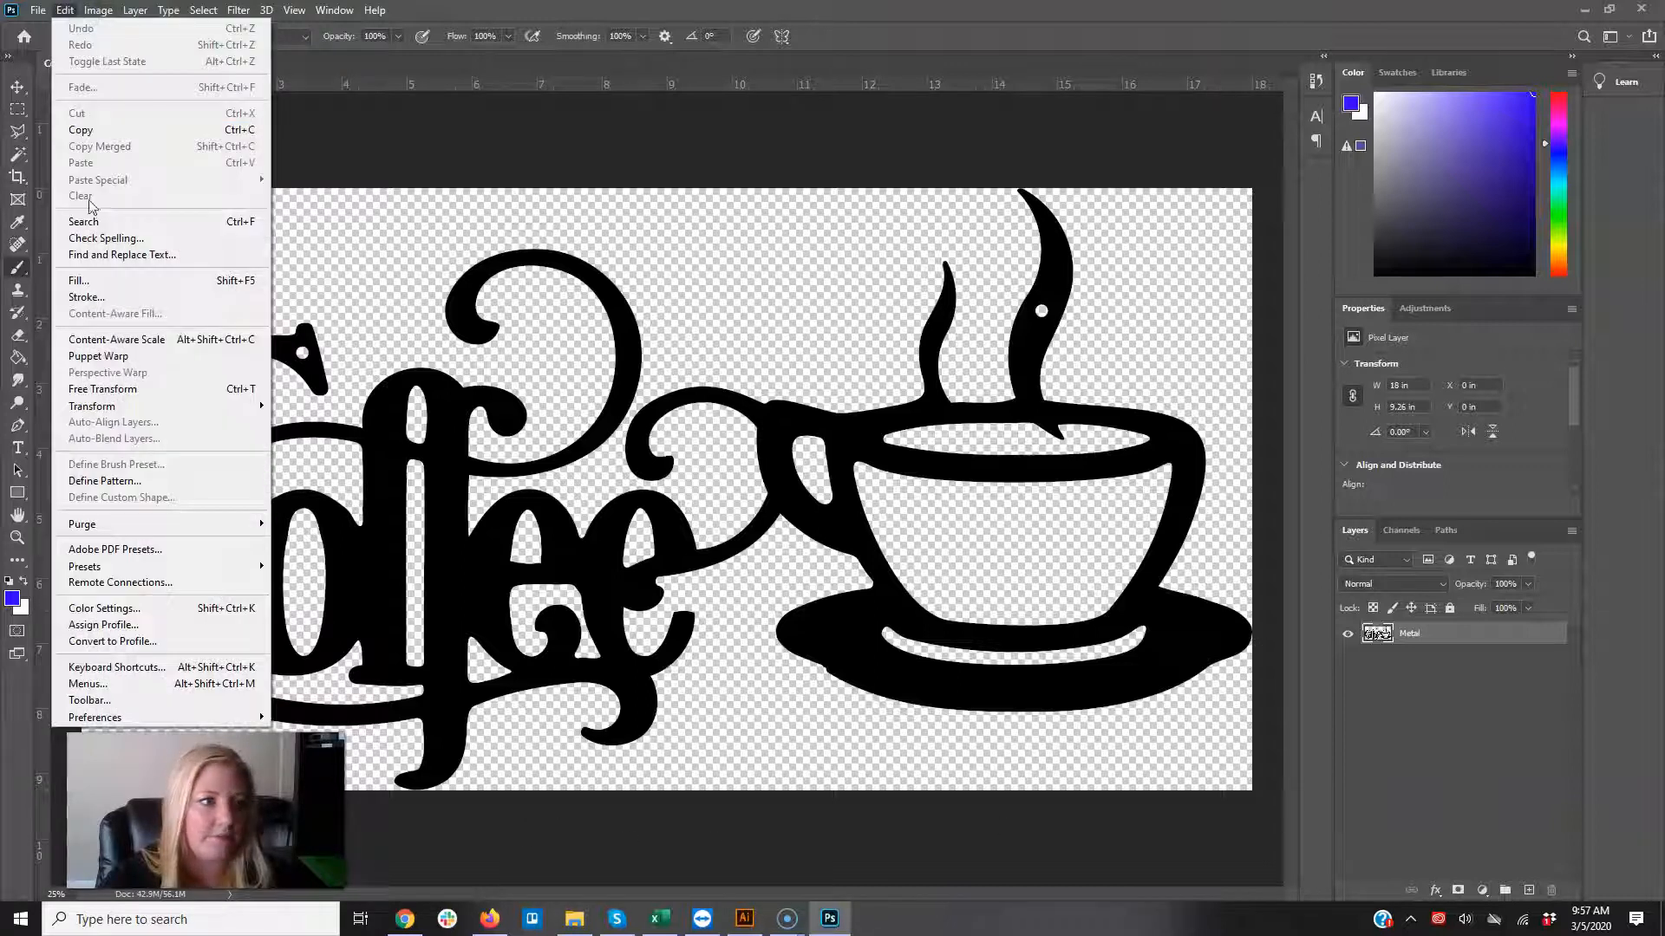
pyautogui.click(126, 155)
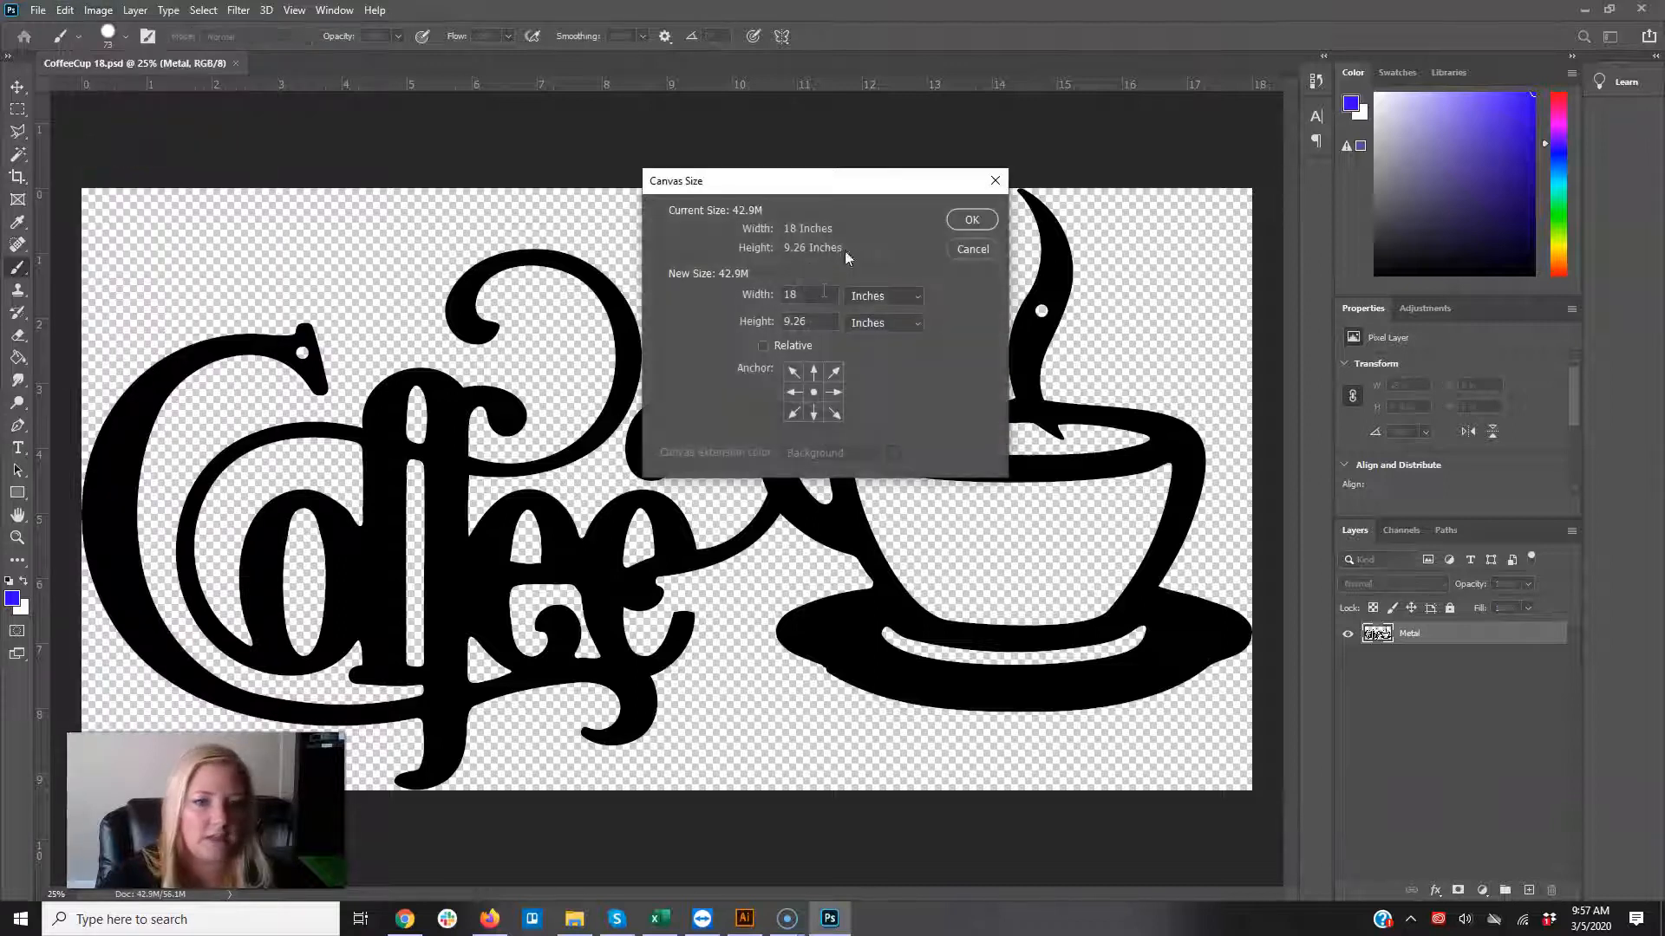
pyautogui.write('20')
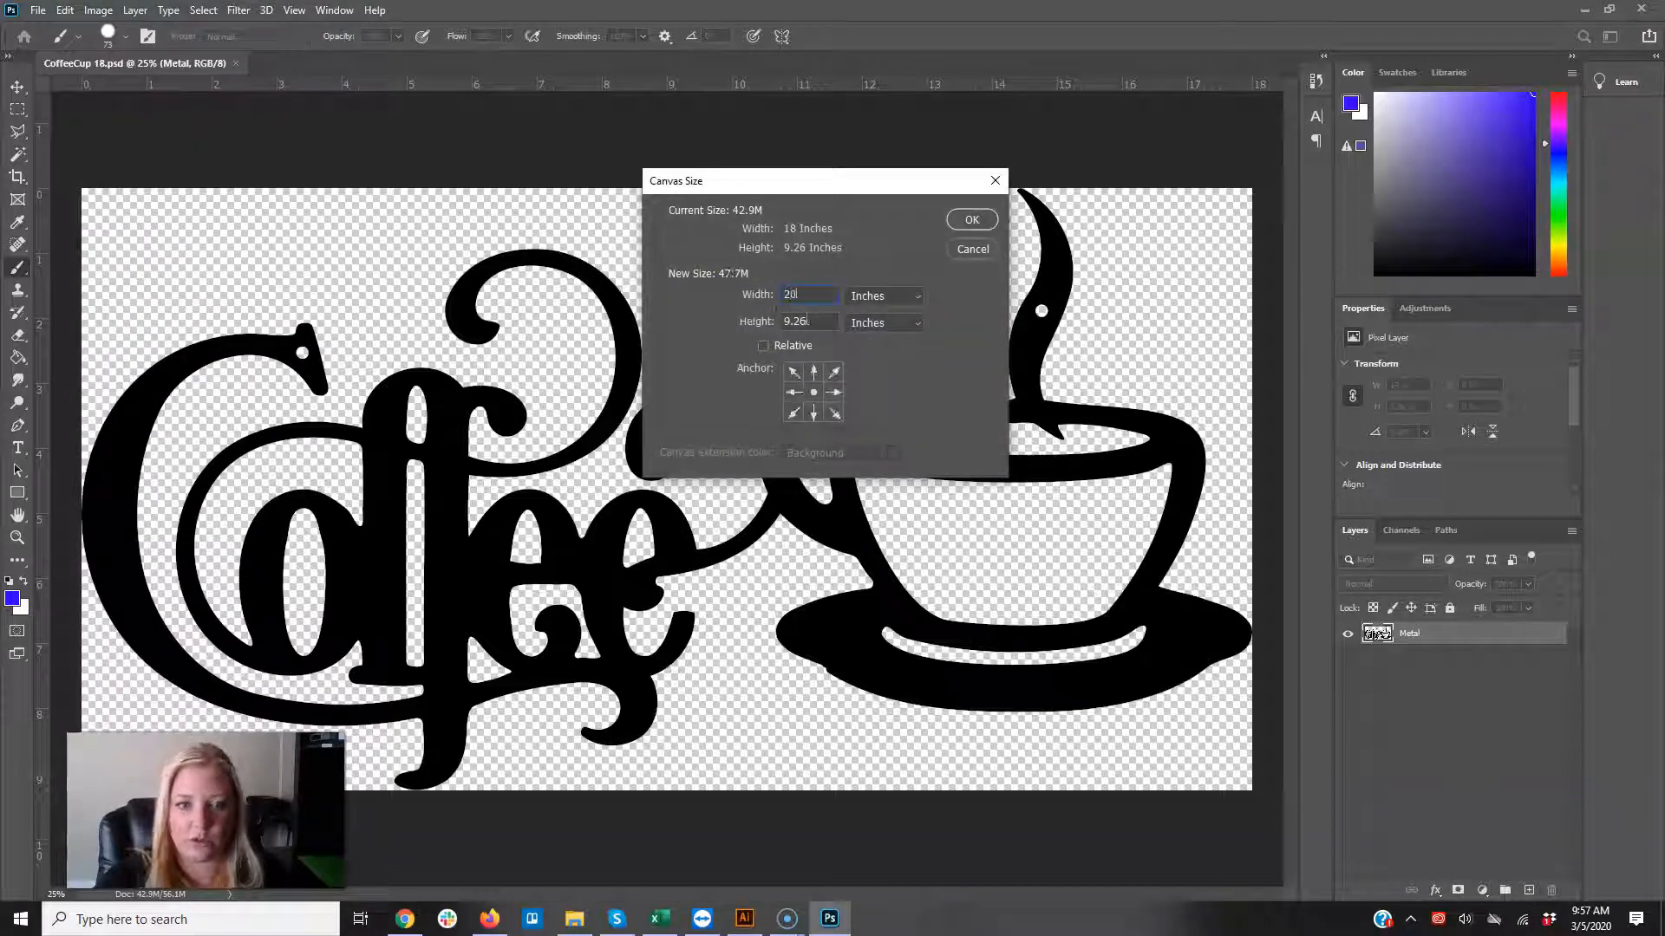
pyautogui.press('Tab')
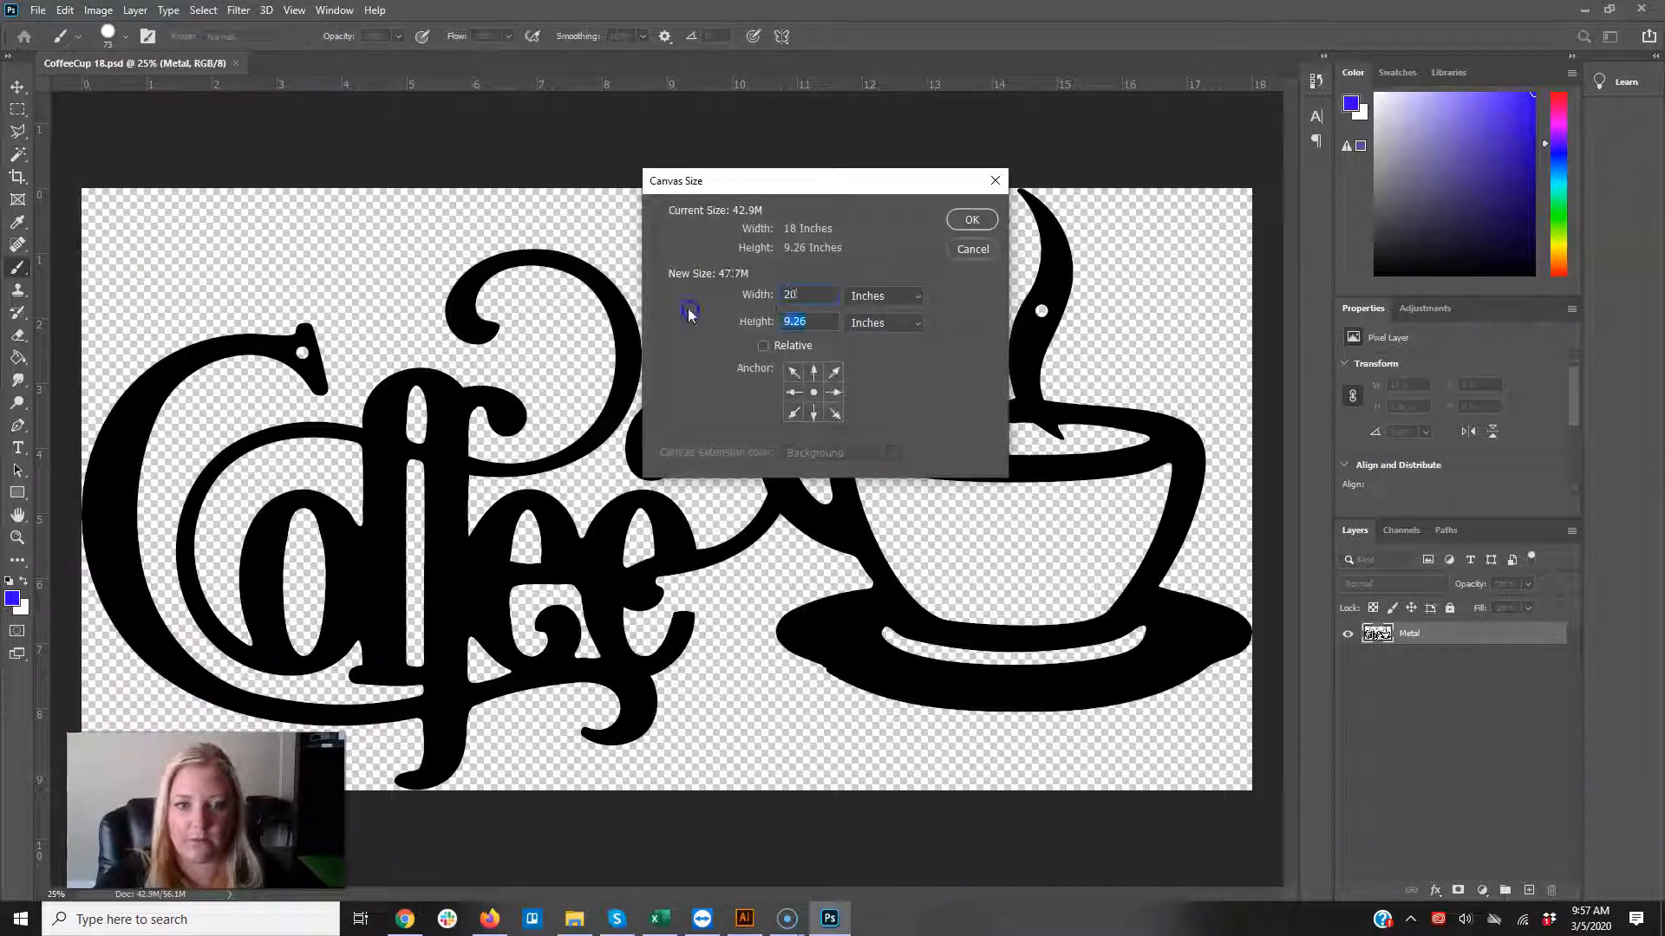
pyautogui.click(798, 374)
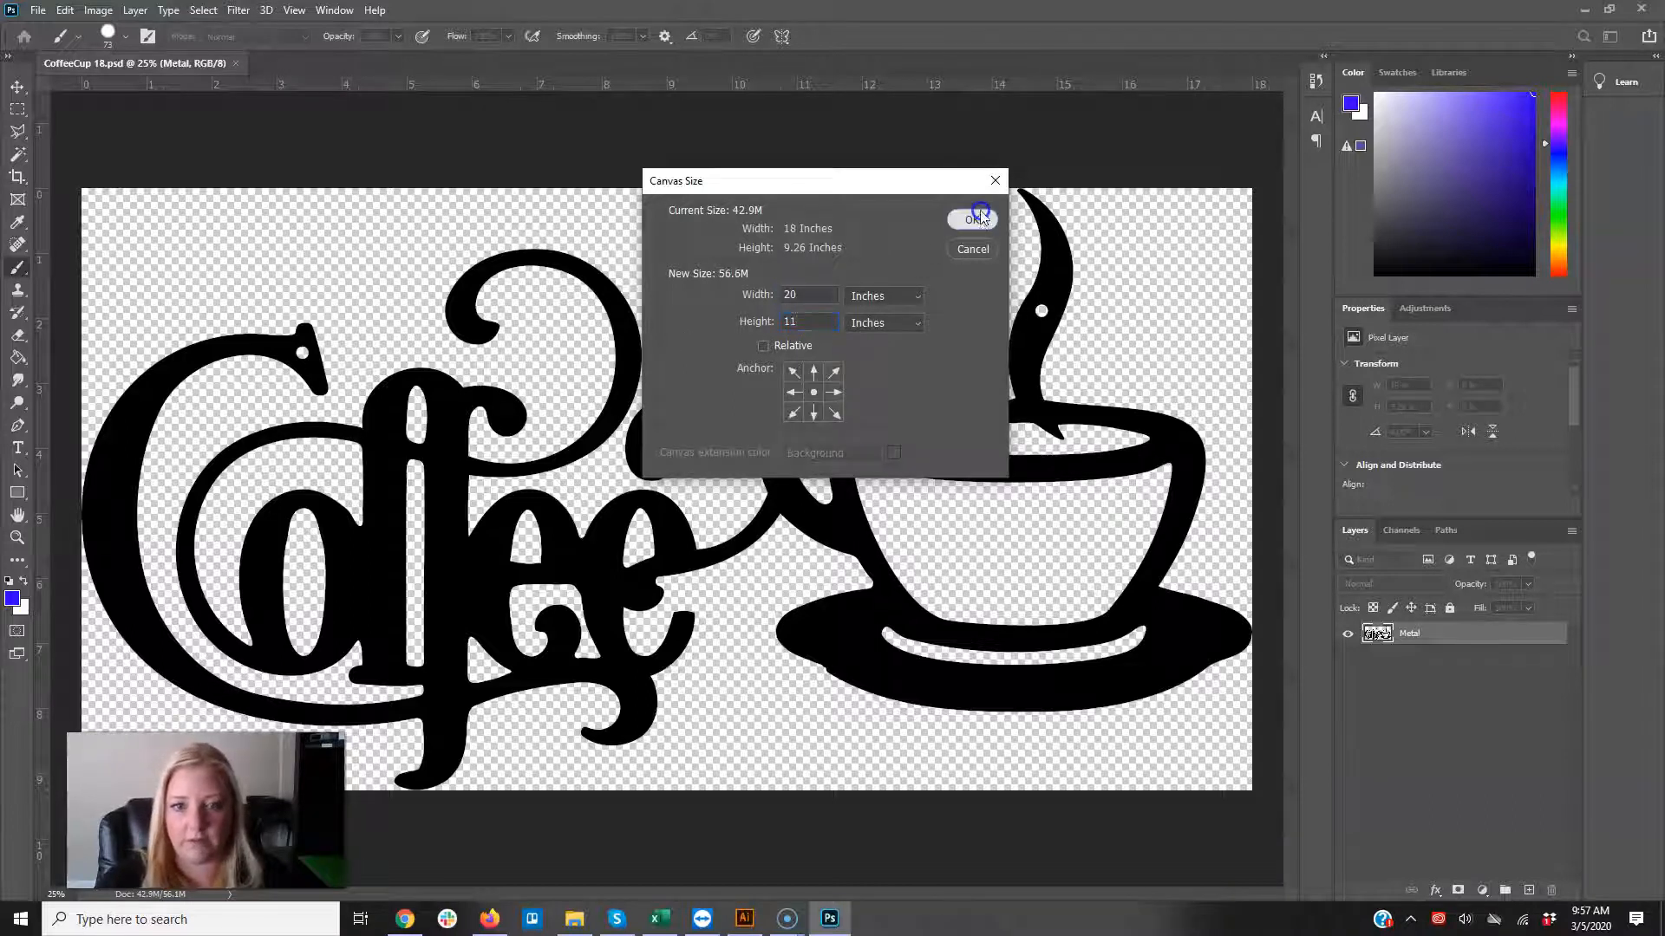
pyautogui.click(972, 219)
pyautogui.hotkey('ctrl', '0')
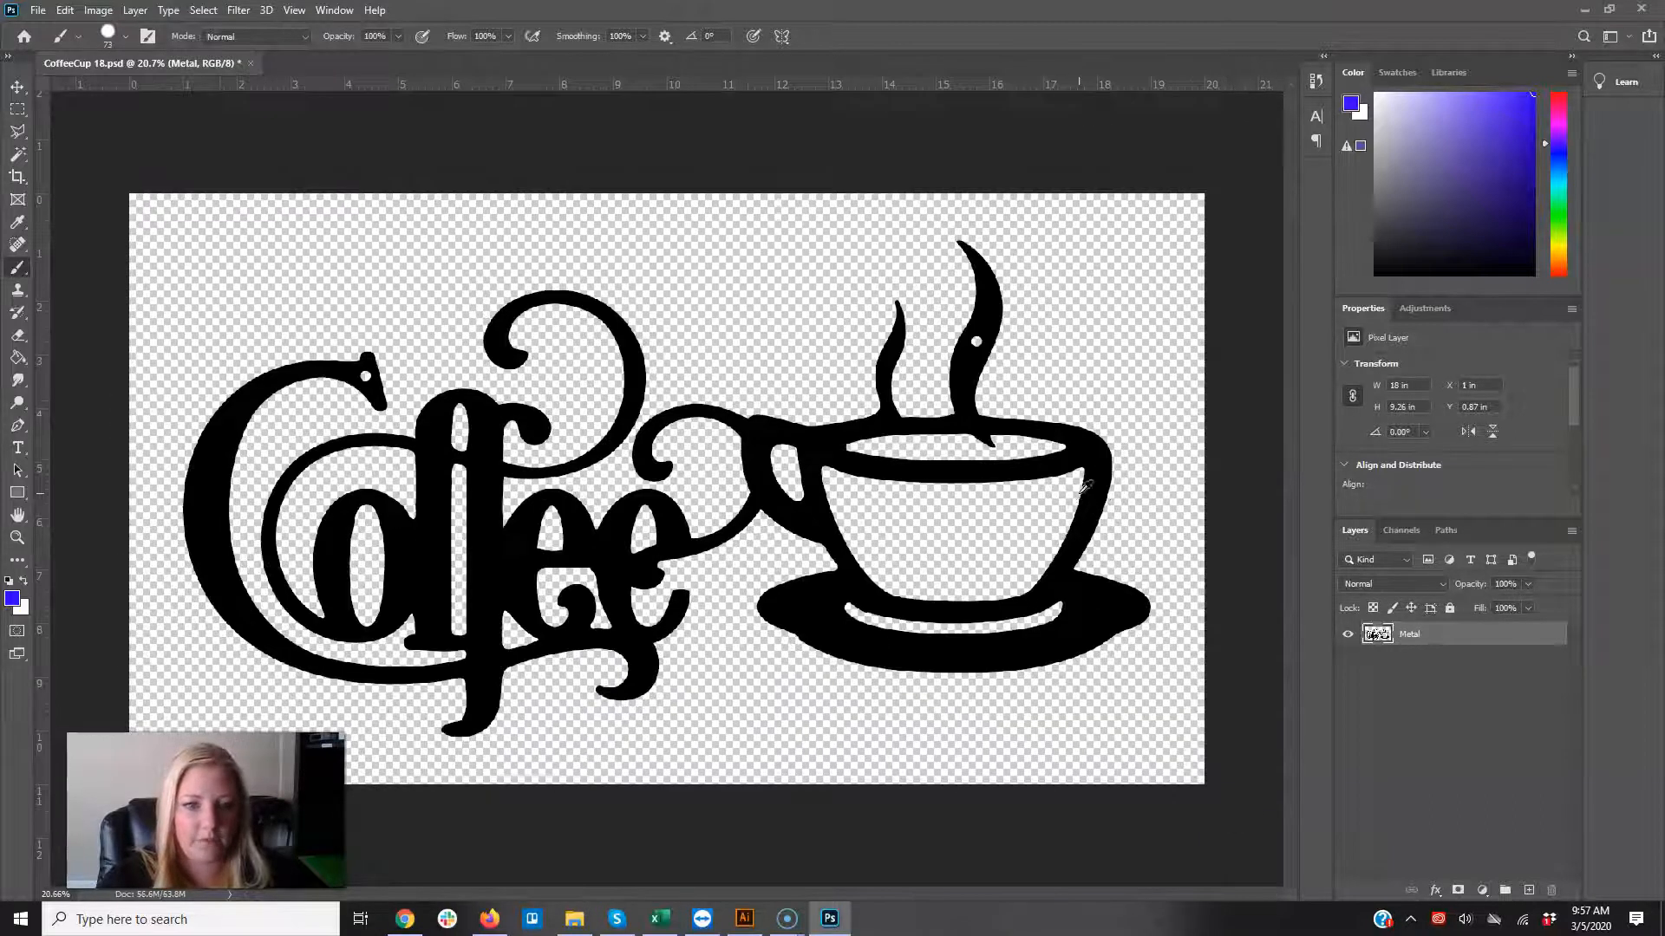
# Step: Add three new empty layers above the Metal layer
pyautogui.click(1530, 891)
pyautogui.click(1529, 891)
pyautogui.click(1529, 892)
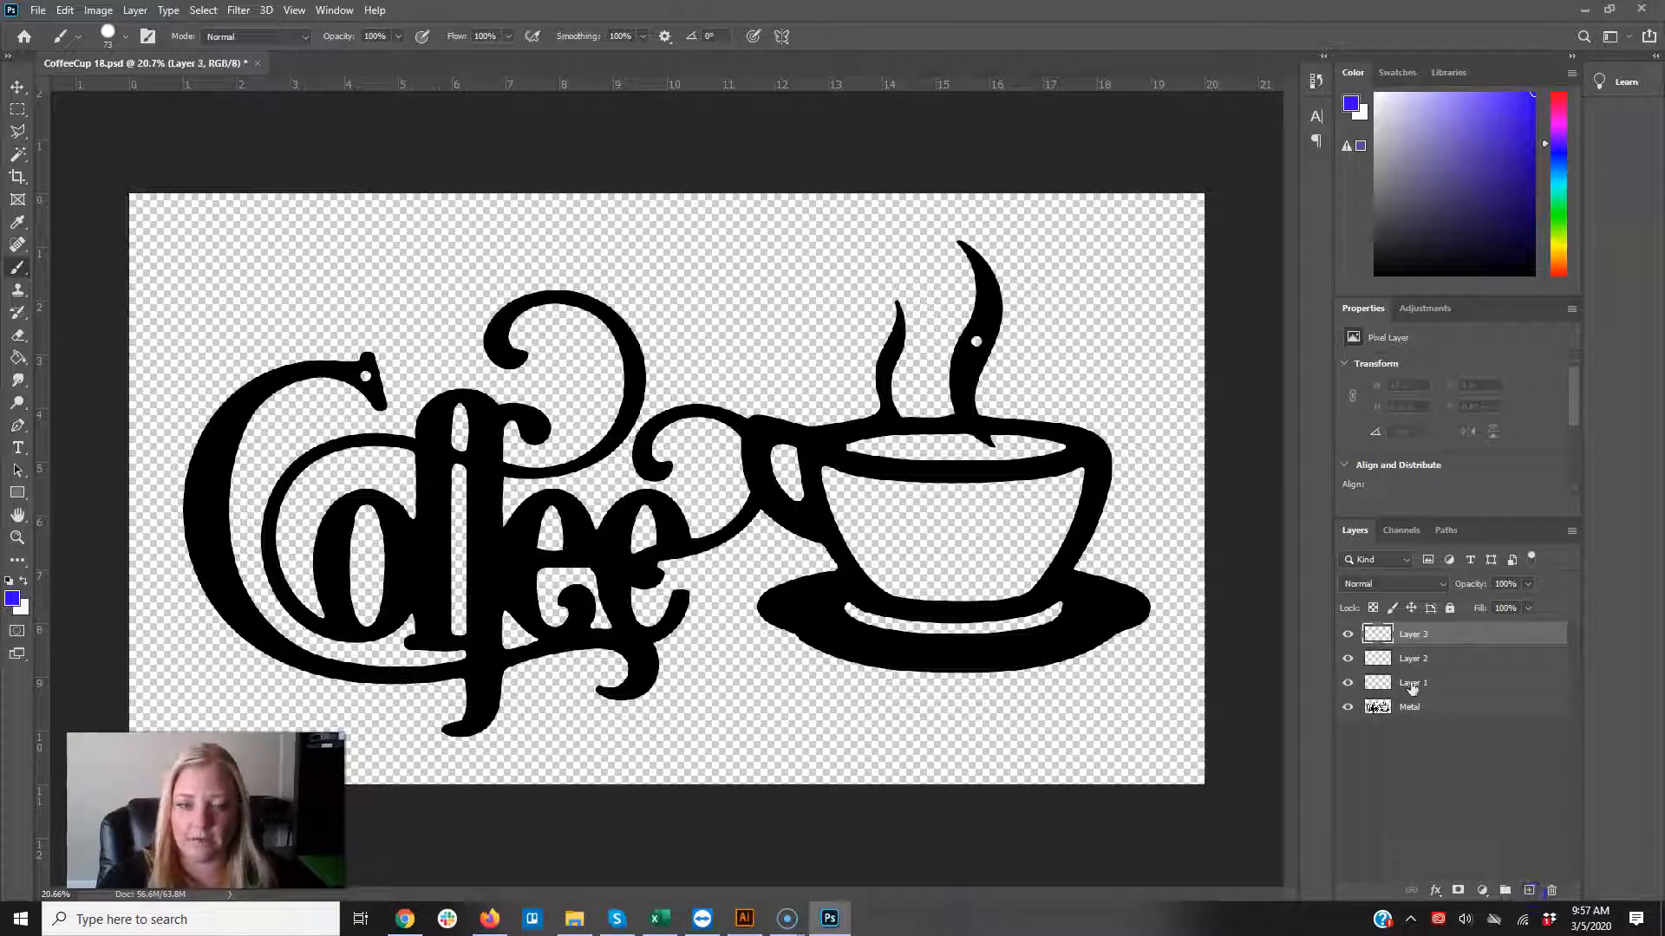
# Step: Rename the three new layers, from the lowest up, as Template, Varnish and Print
pyautogui.doubleClick(1412, 683)
pyautogui.write('Template')
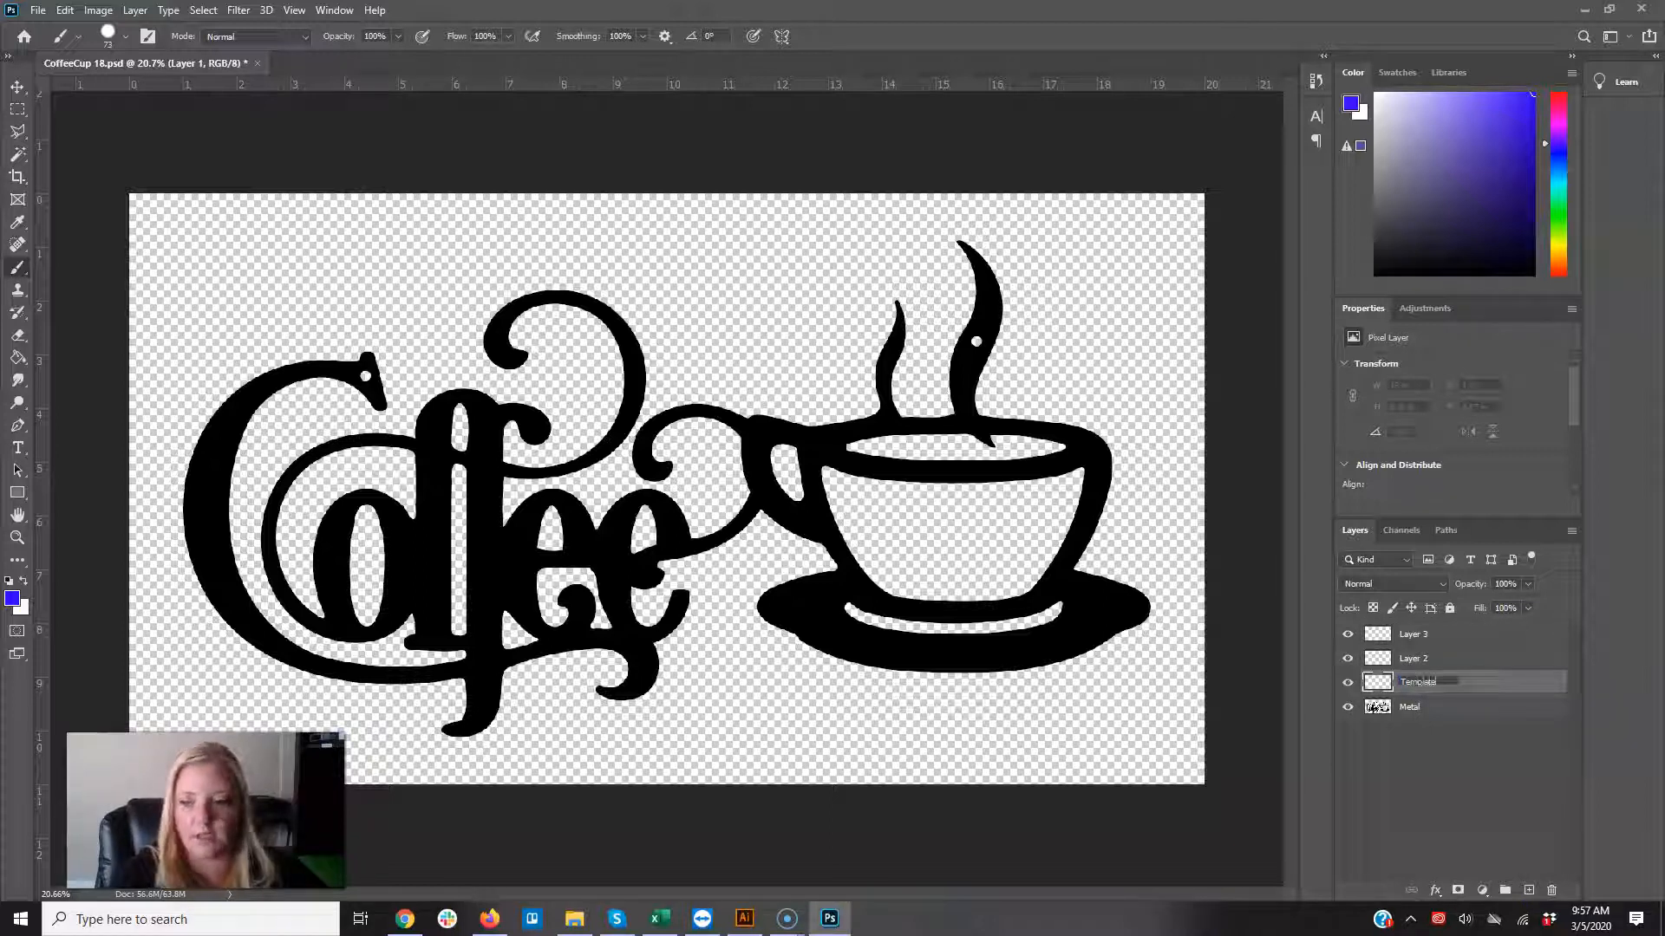
pyautogui.hotkey('shift', 'Tab')
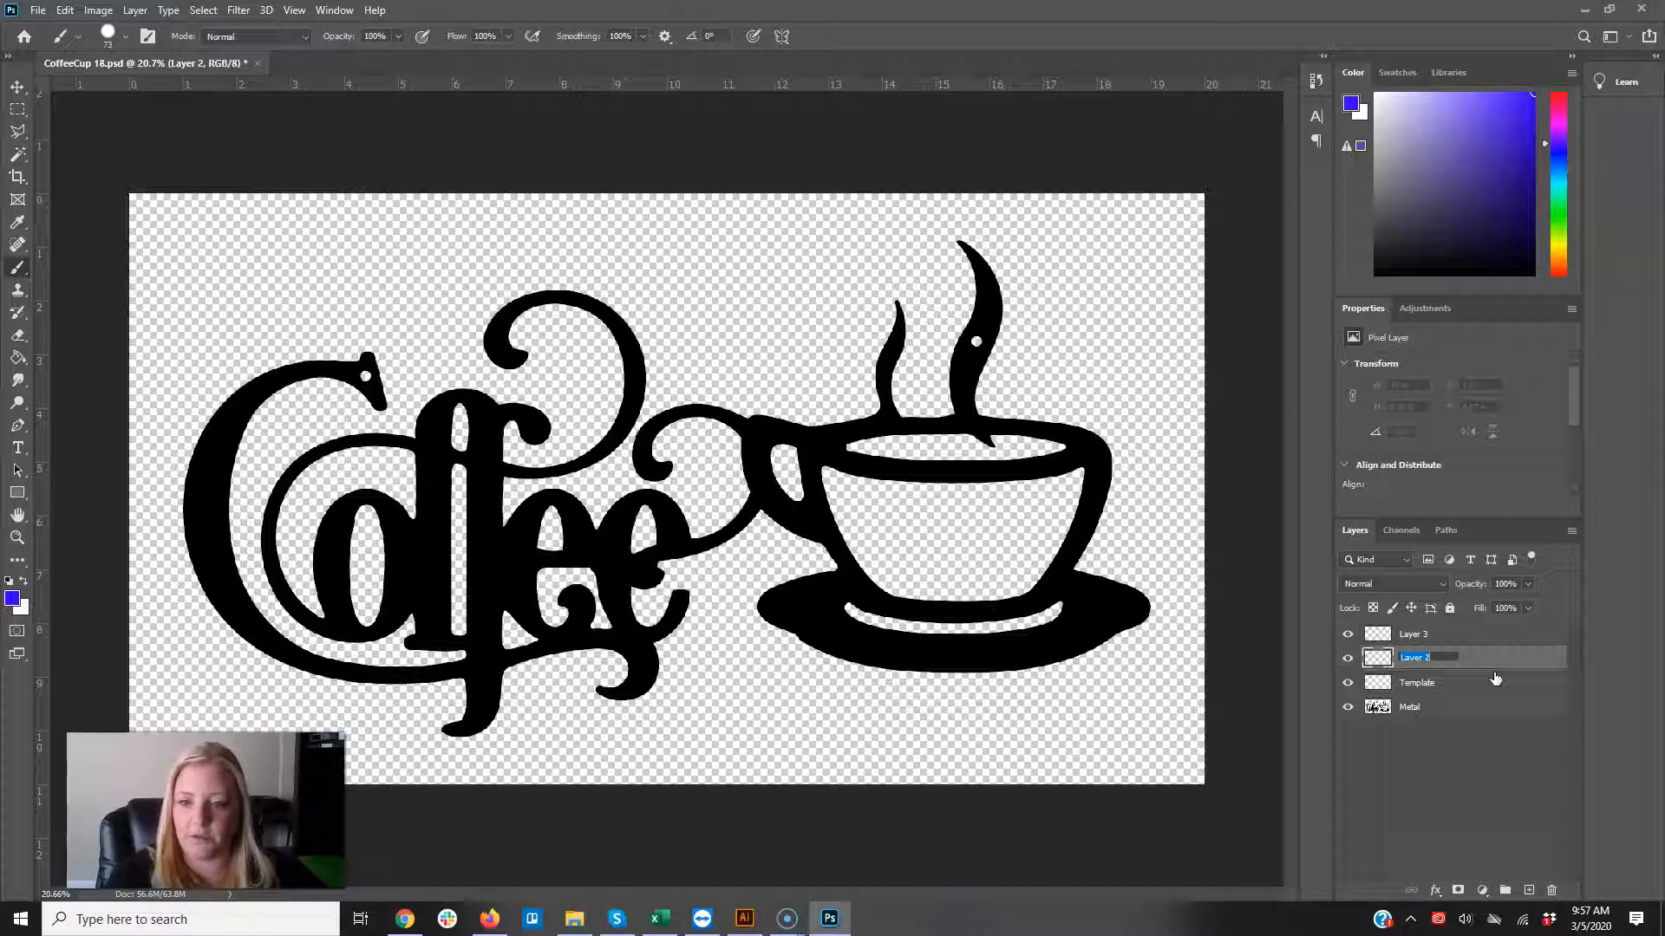
pyautogui.write('Varnish')
pyautogui.press('Return')
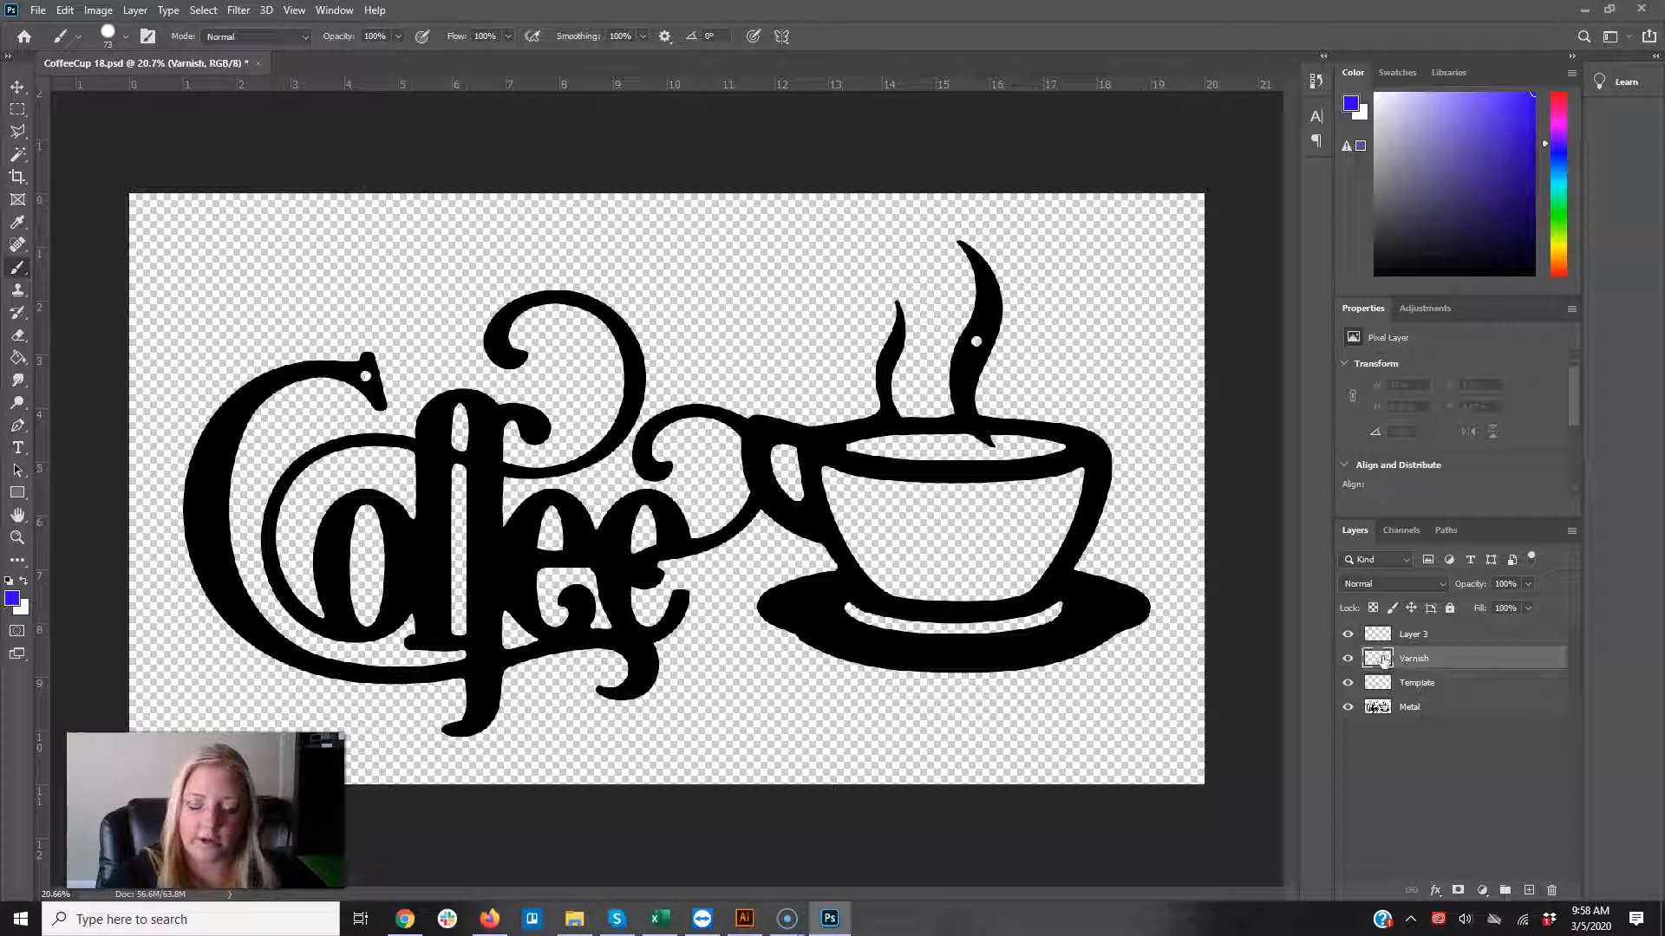
pyautogui.doubleClick(1411, 635)
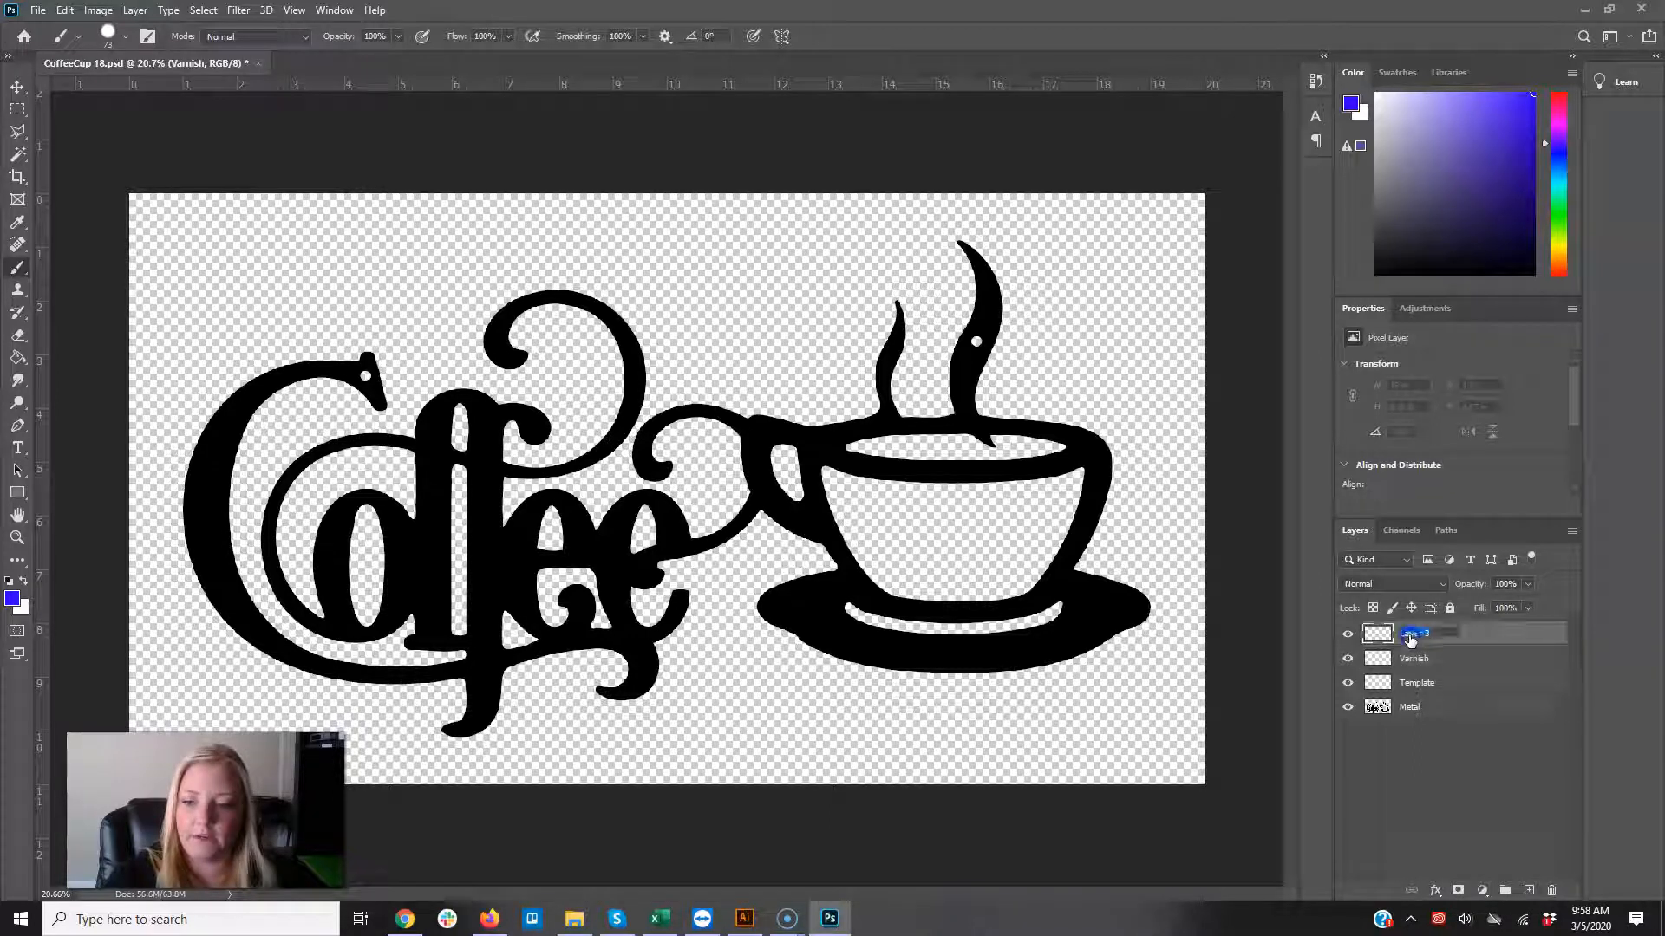
pyautogui.write('Print')
pyautogui.click(1394, 689)
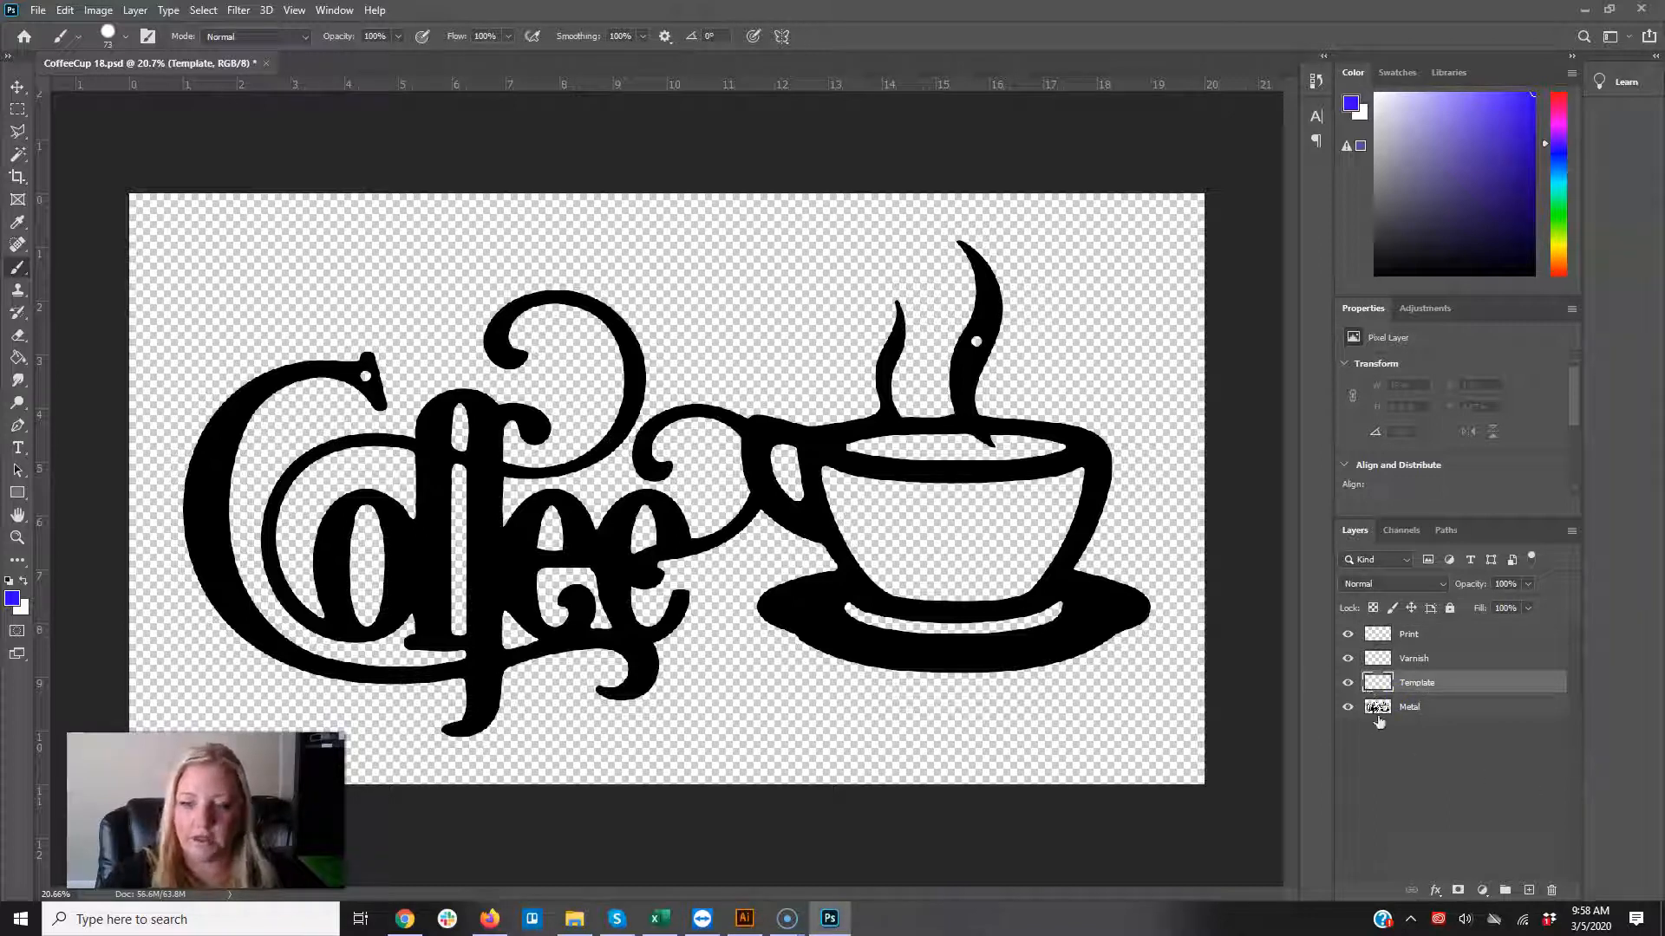
# Step: Load the outline of the Metal layer's artwork as a selection and expand it by 20 pixels
pyautogui.moveTo(1377, 717); pyautogui.dragTo(1379, 721)
pyautogui.keyDown('ctrl'); pyautogui.click(1377, 711); pyautogui.keyUp('ctrl')
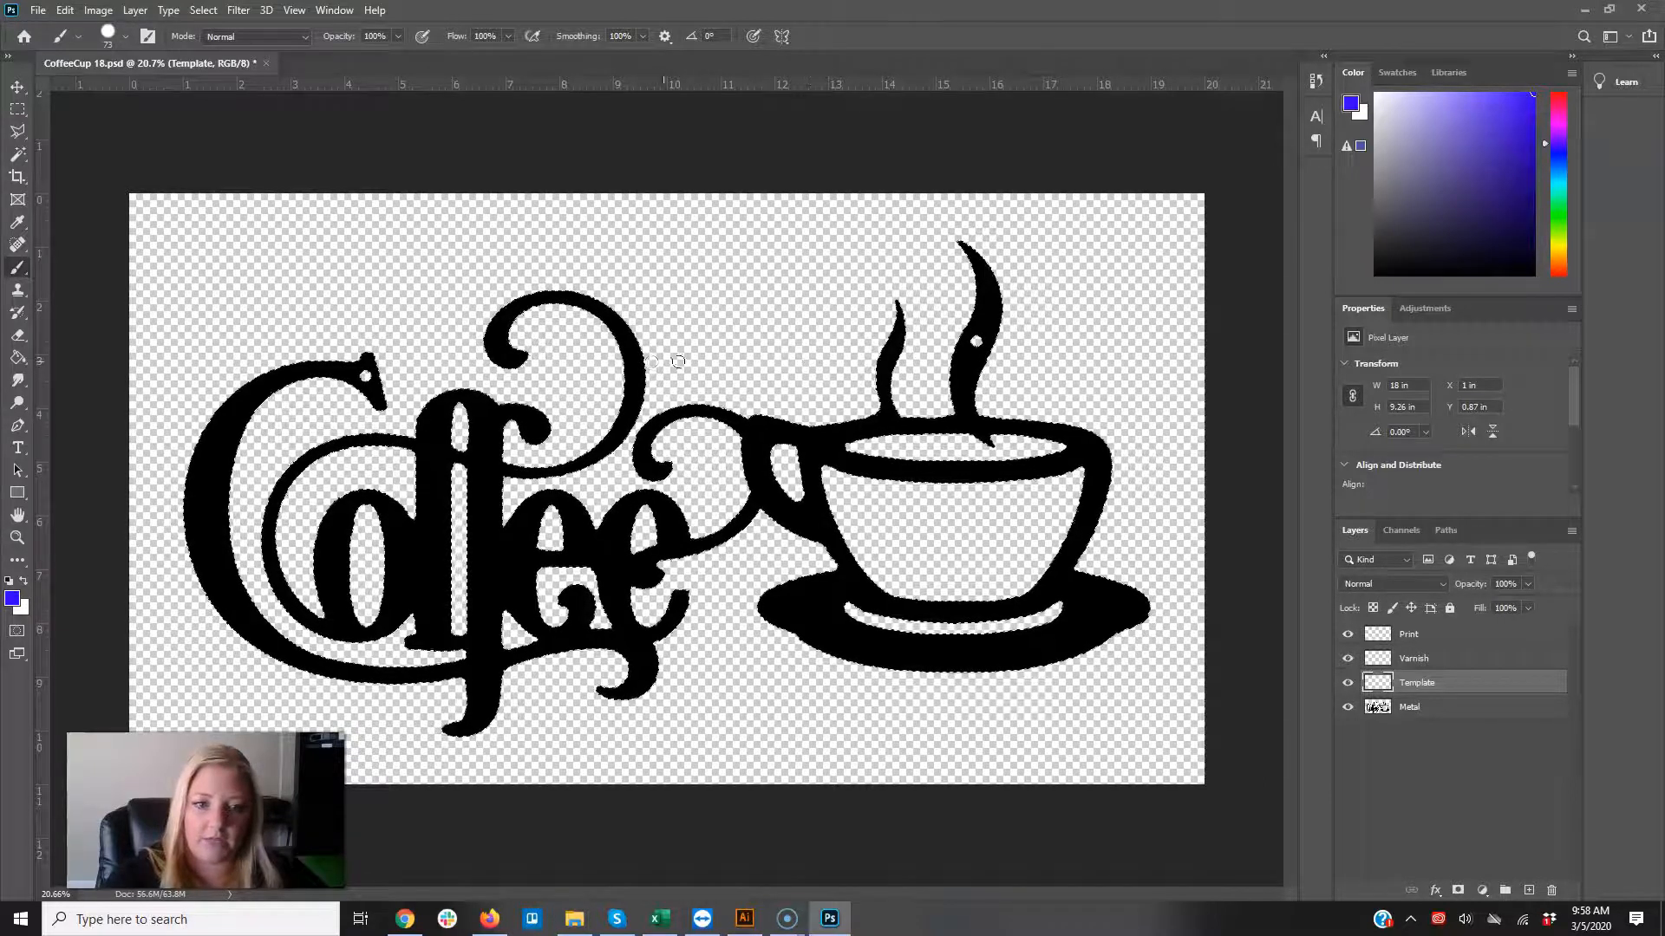
pyautogui.click(206, 11)
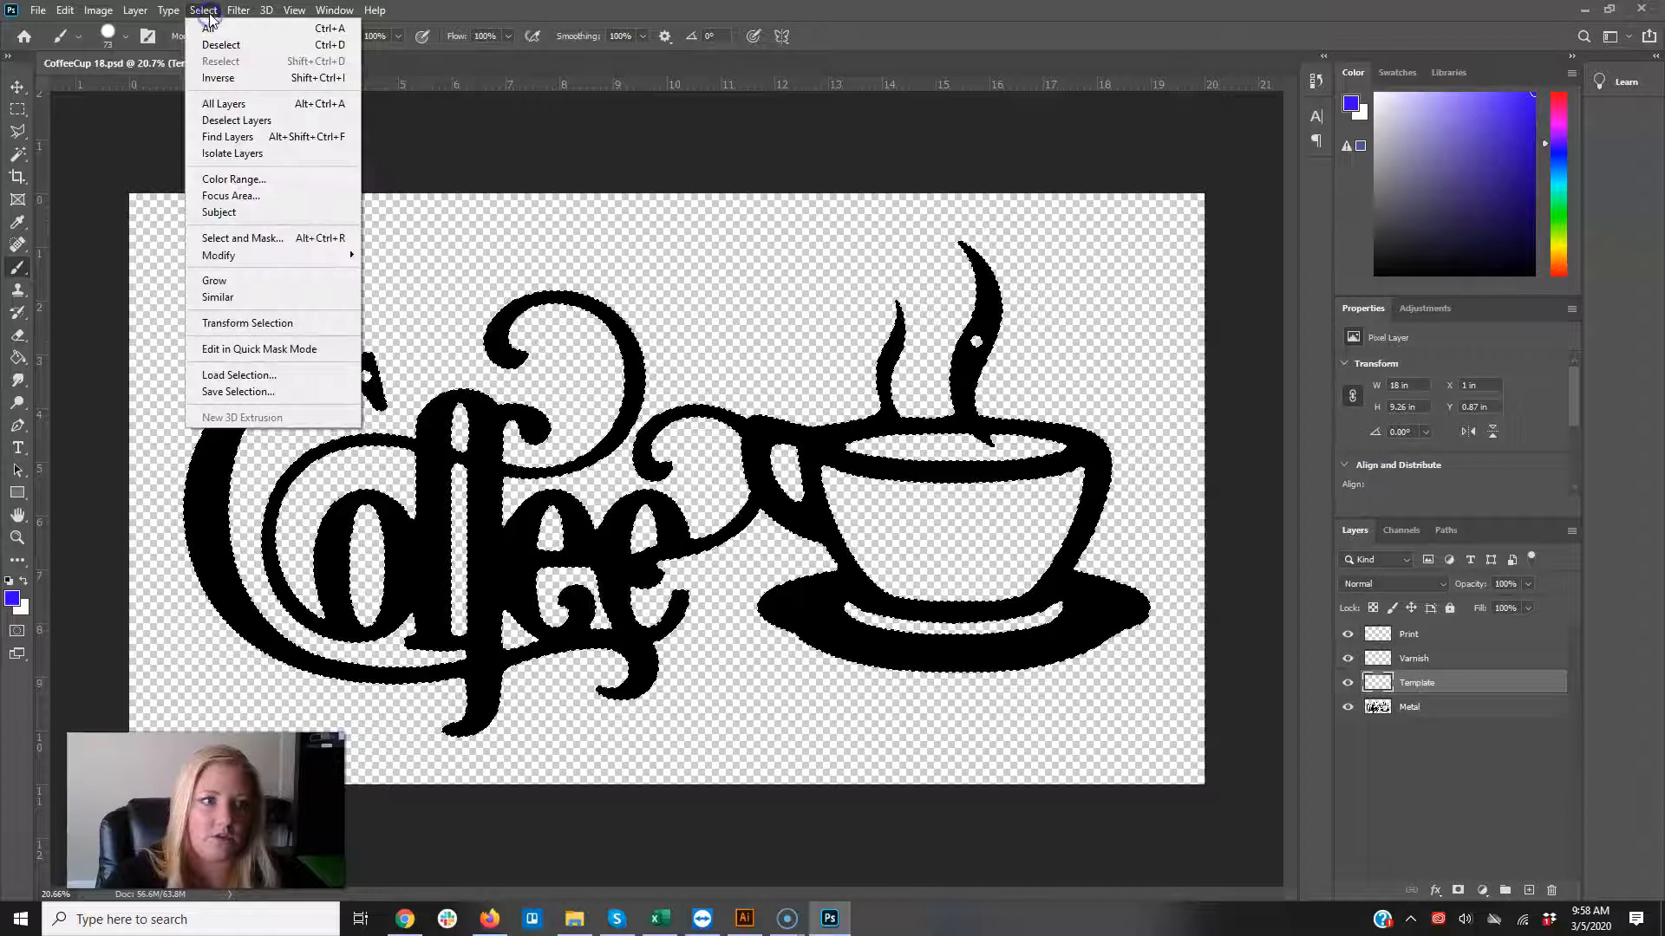
pyautogui.moveTo(312, 256)
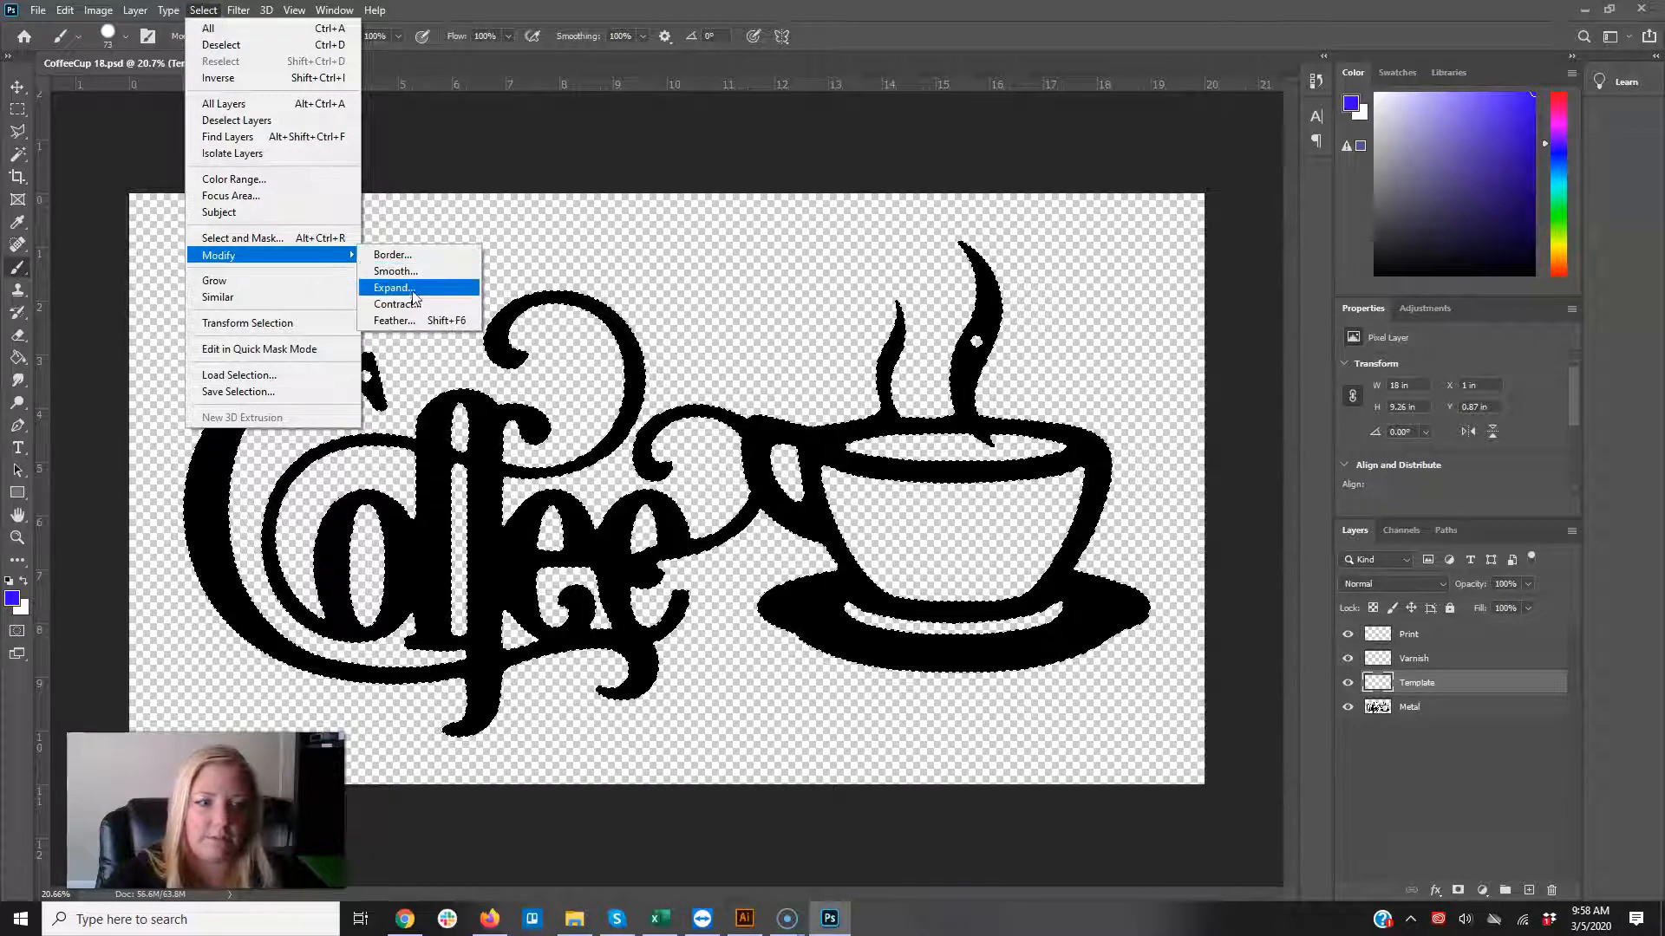
pyautogui.click(412, 293)
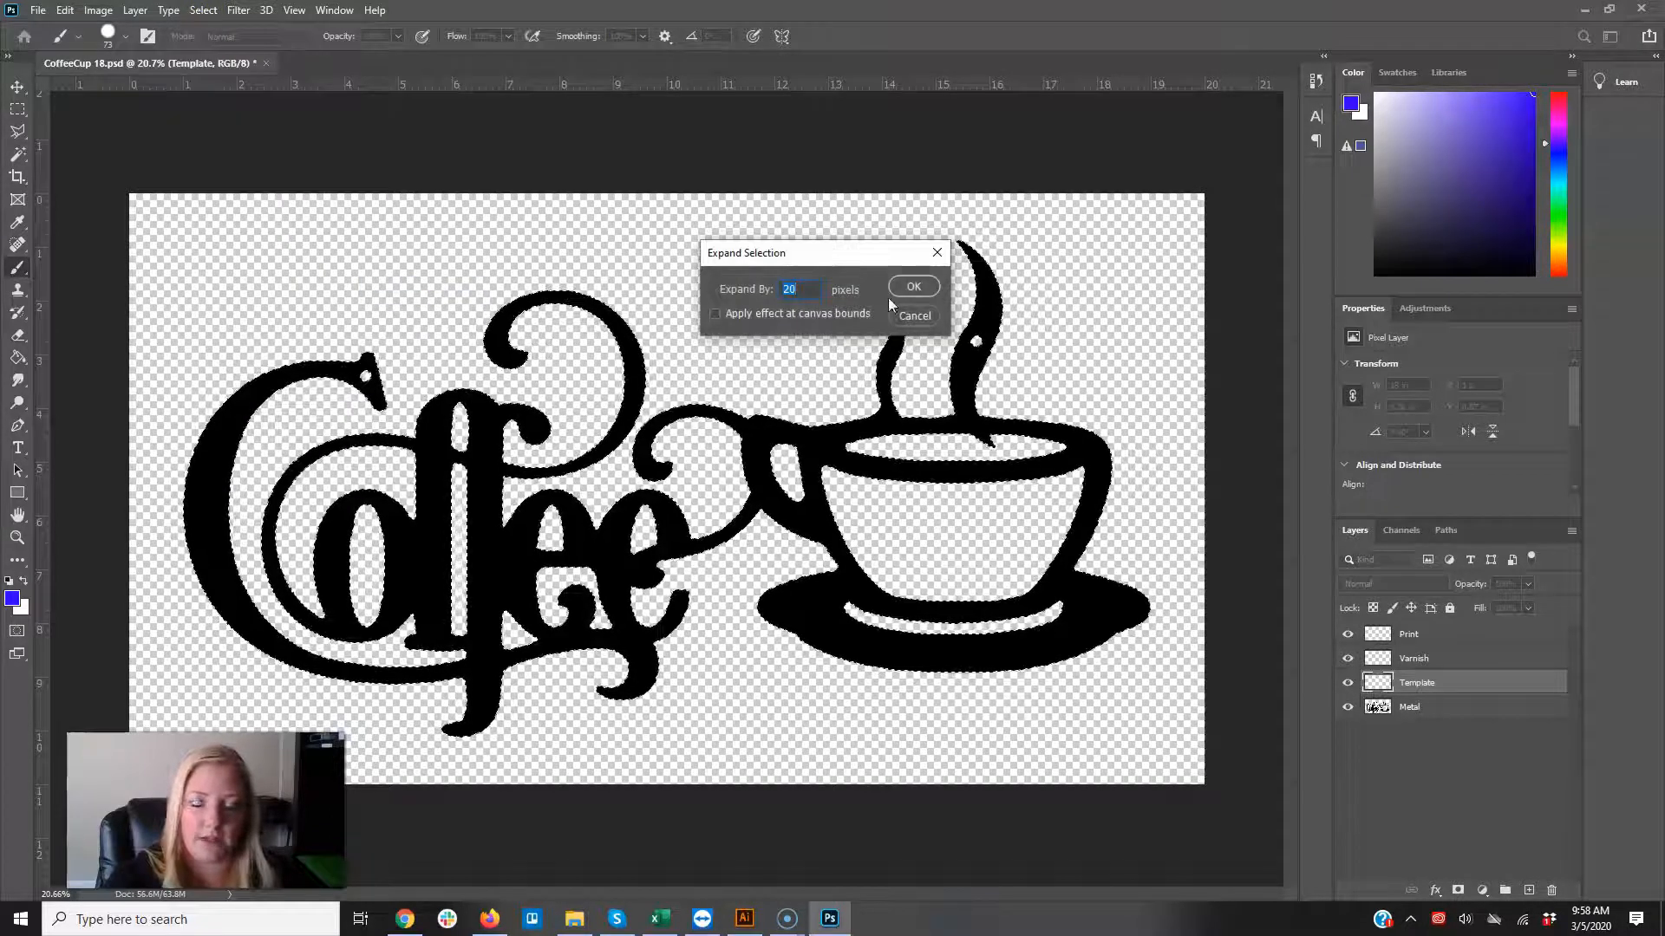
pyautogui.click(912, 287)
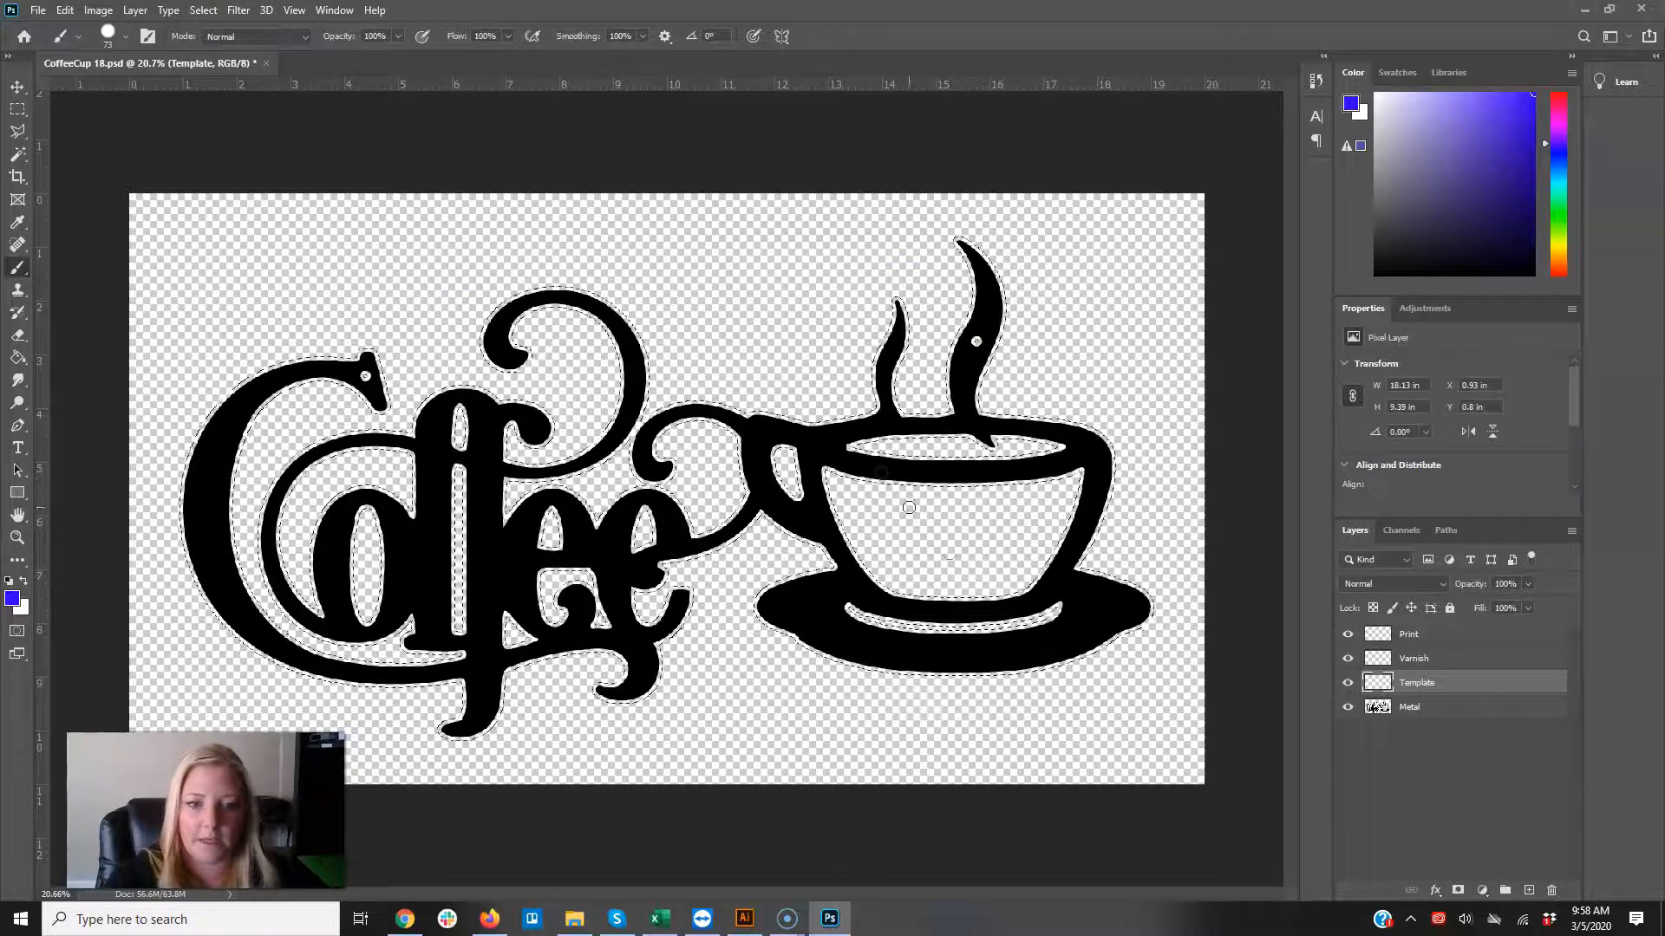
# Step: Fill the expanded selection on the Print layer with the blue foreground color in Normal mode at 100% opacity
pyautogui.click(1409, 635)
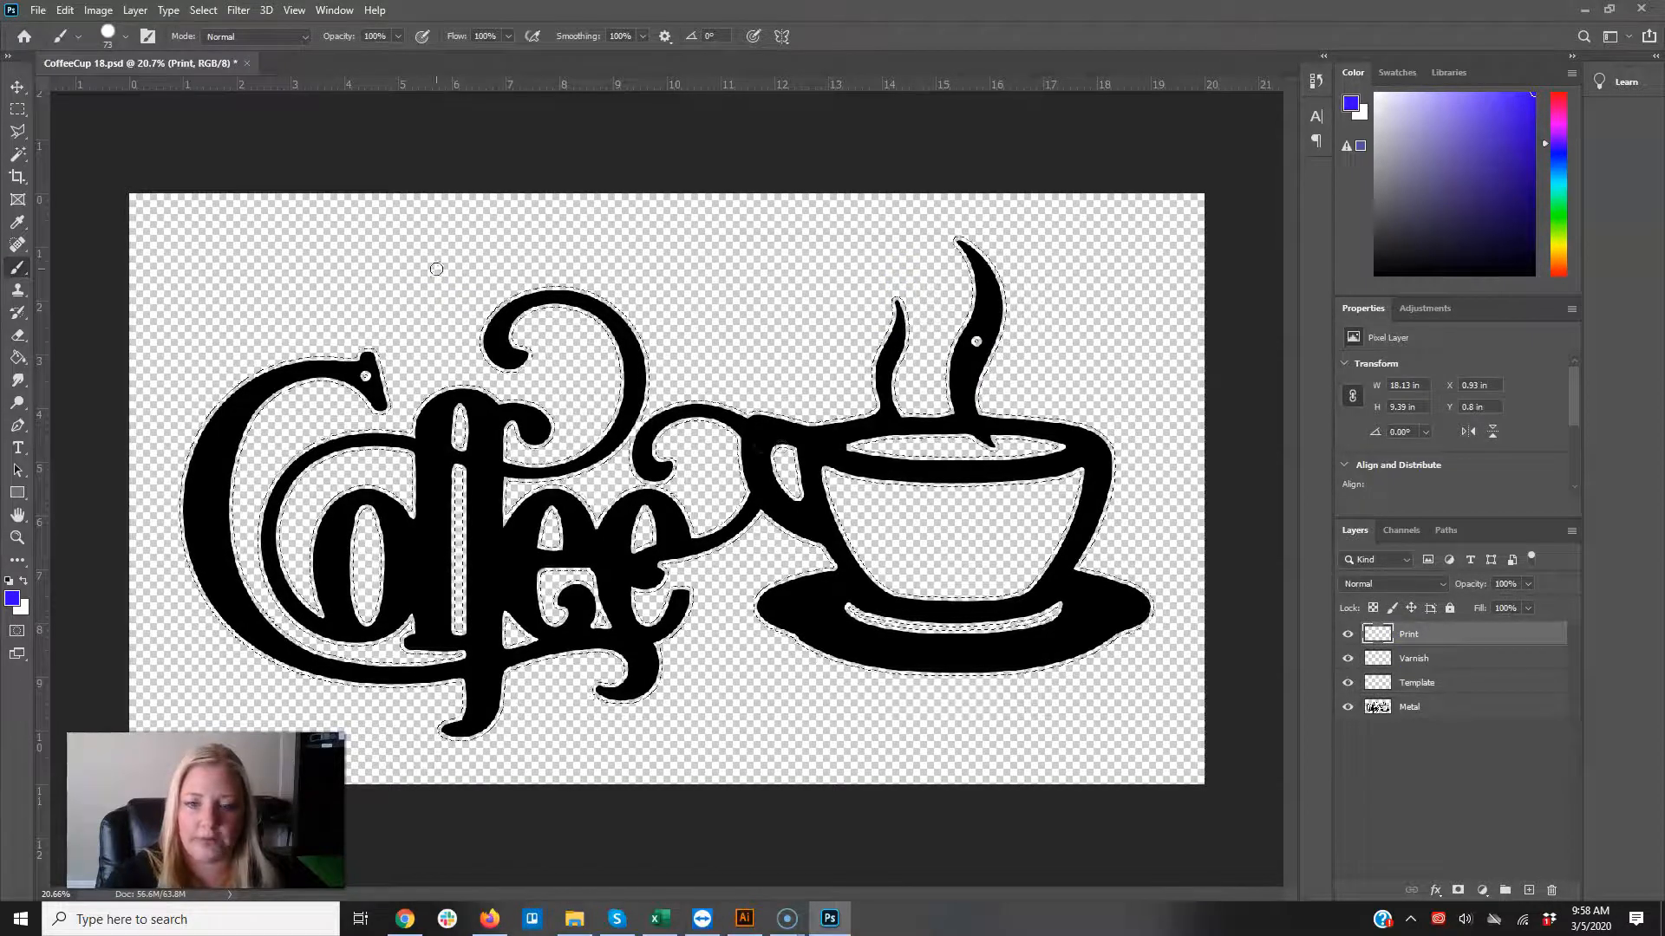
pyautogui.click(65, 10)
pyautogui.click(100, 282)
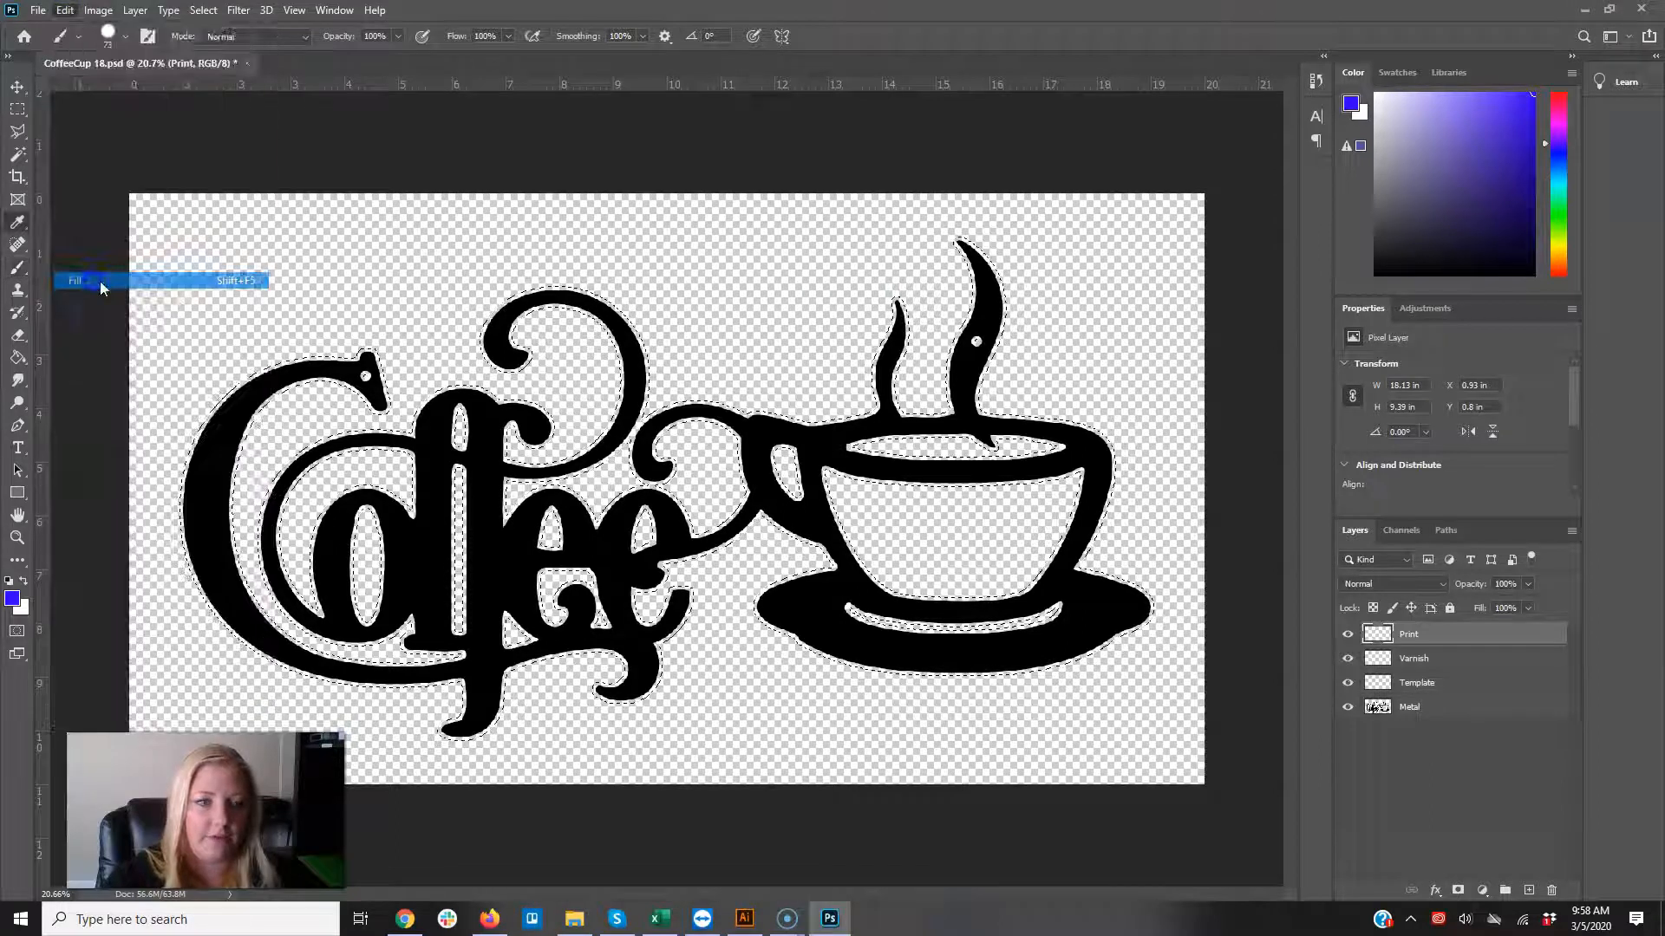
pyautogui.click(856, 244)
pyautogui.click(856, 246)
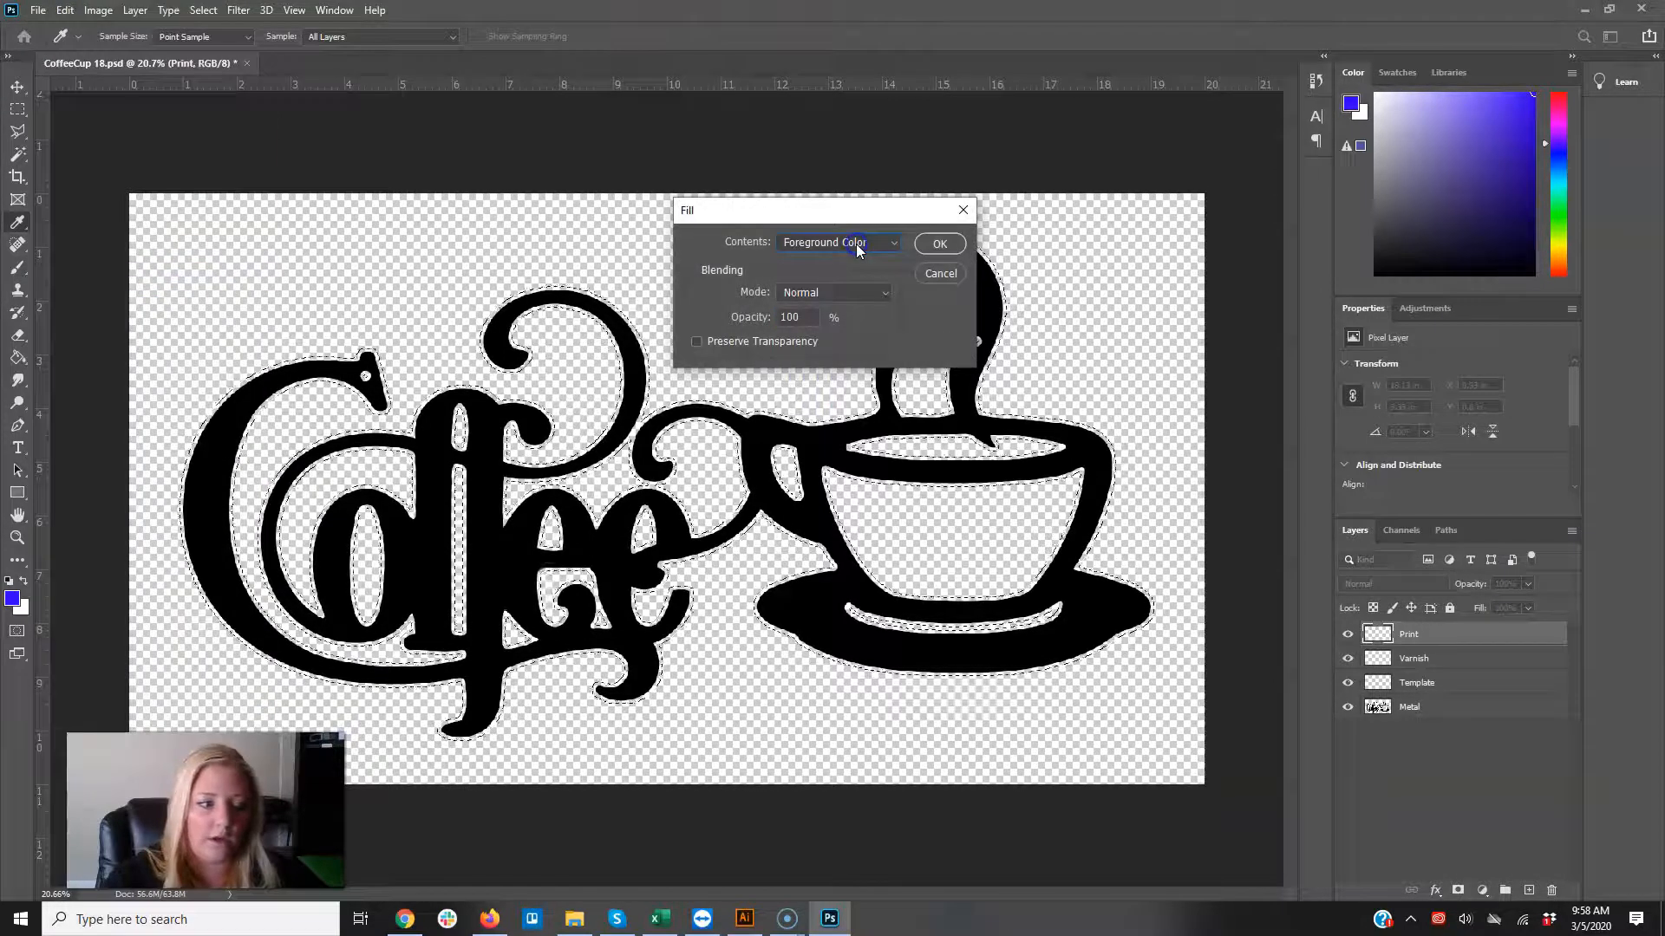
pyautogui.click(938, 244)
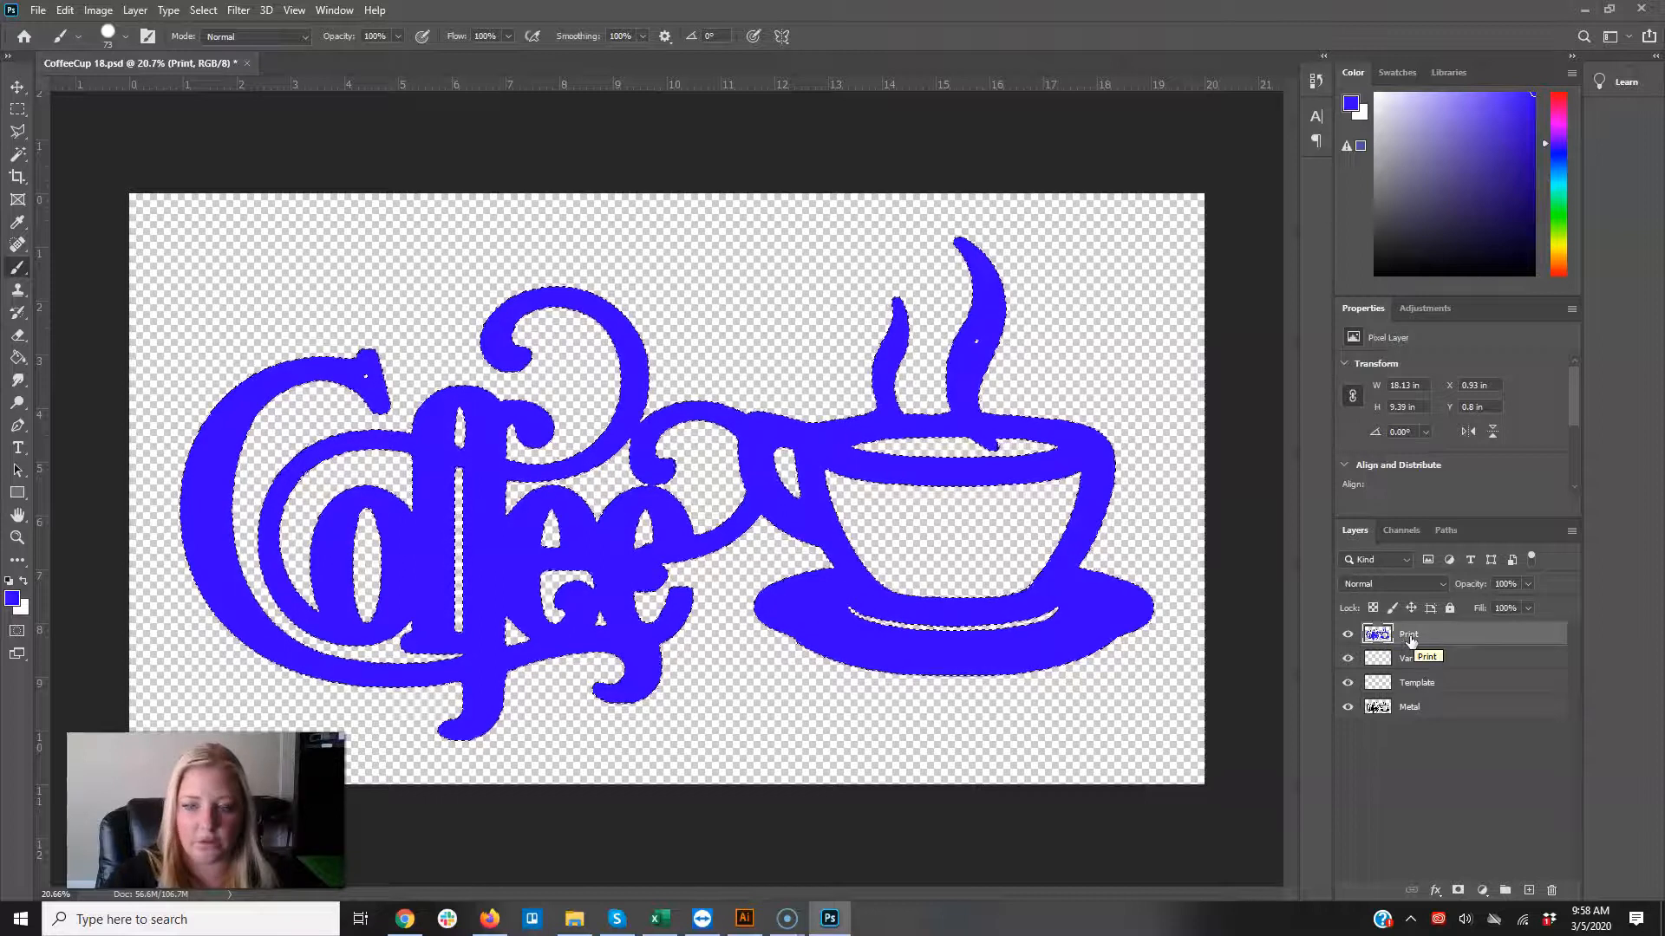
# Step: Check the Print layer against the artwork beneath, clear the selection, and paint over the thin gap in the saucer below the cup in blue
pyautogui.click(1349, 635)
pyautogui.click(1350, 637)
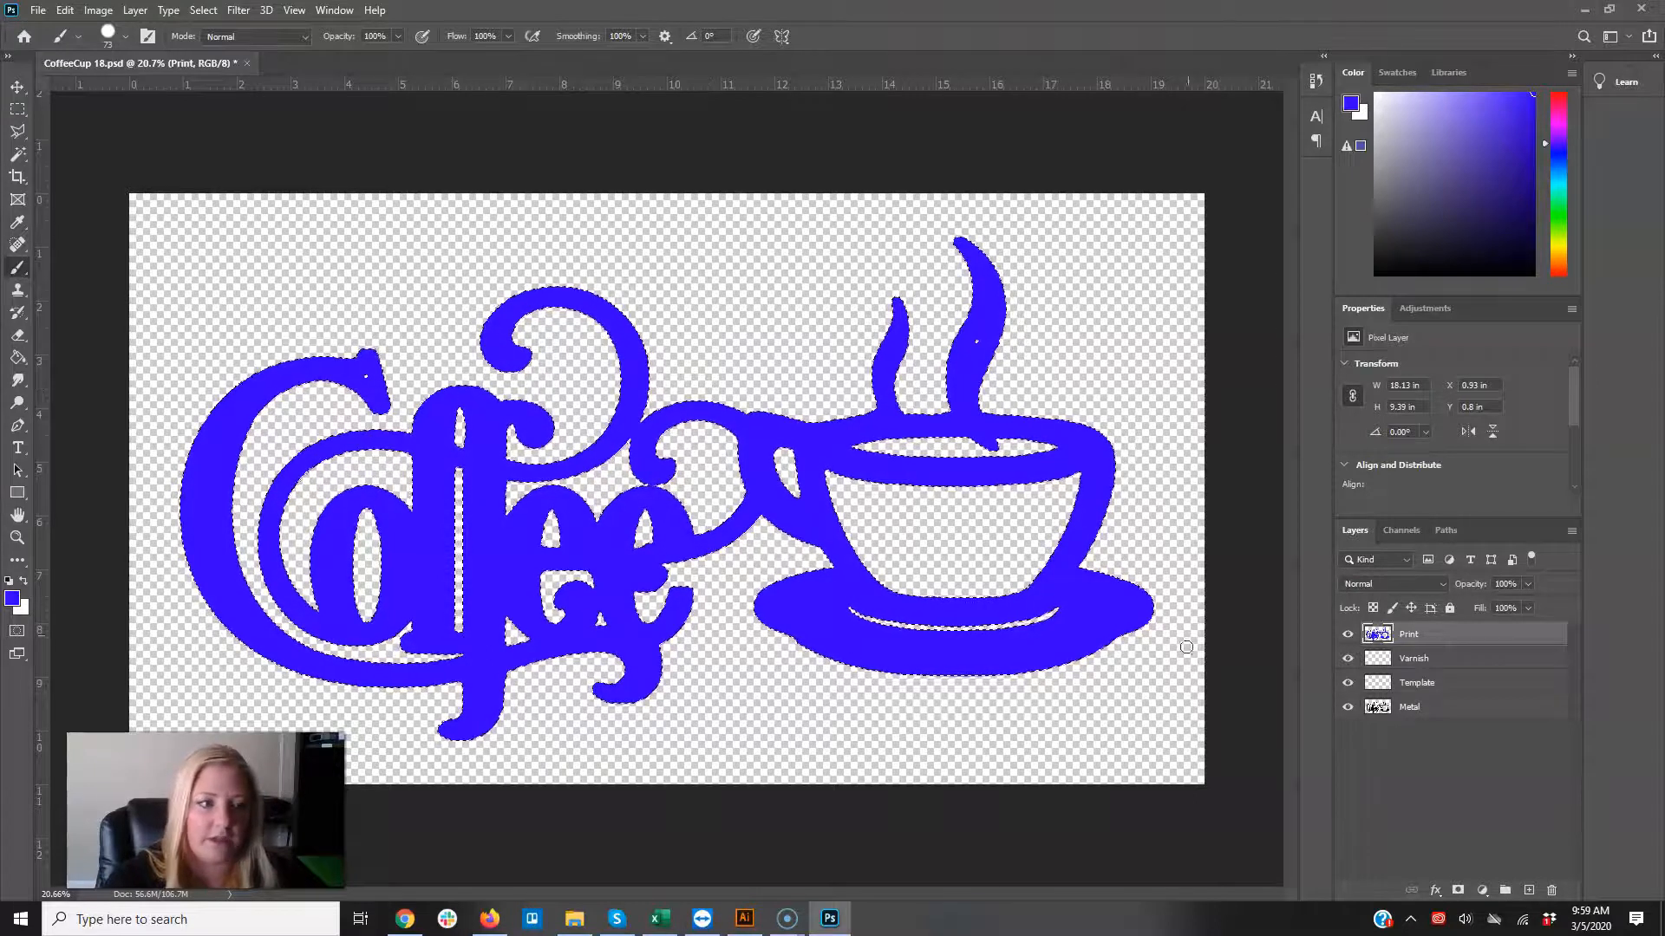
pyautogui.hotkey('ctrl', 'd')
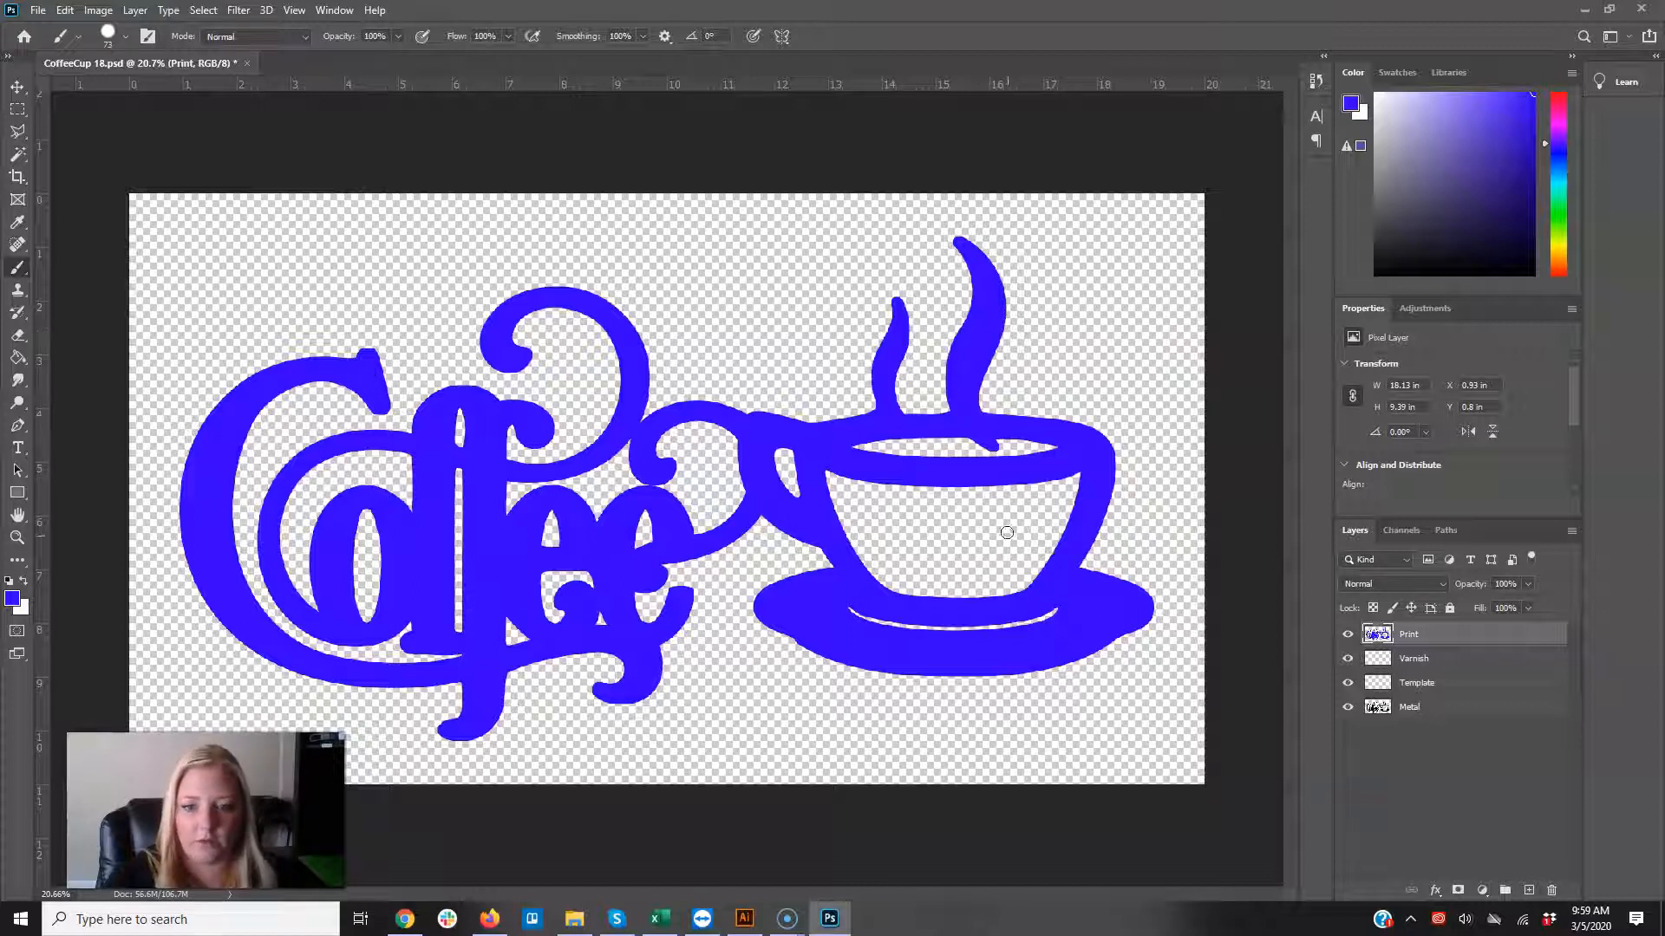
pyautogui.moveTo(853, 608)
pyautogui.mouseDown()
pyautogui.moveTo(968, 632)
pyautogui.moveTo(1073, 599)
pyautogui.mouseUp()
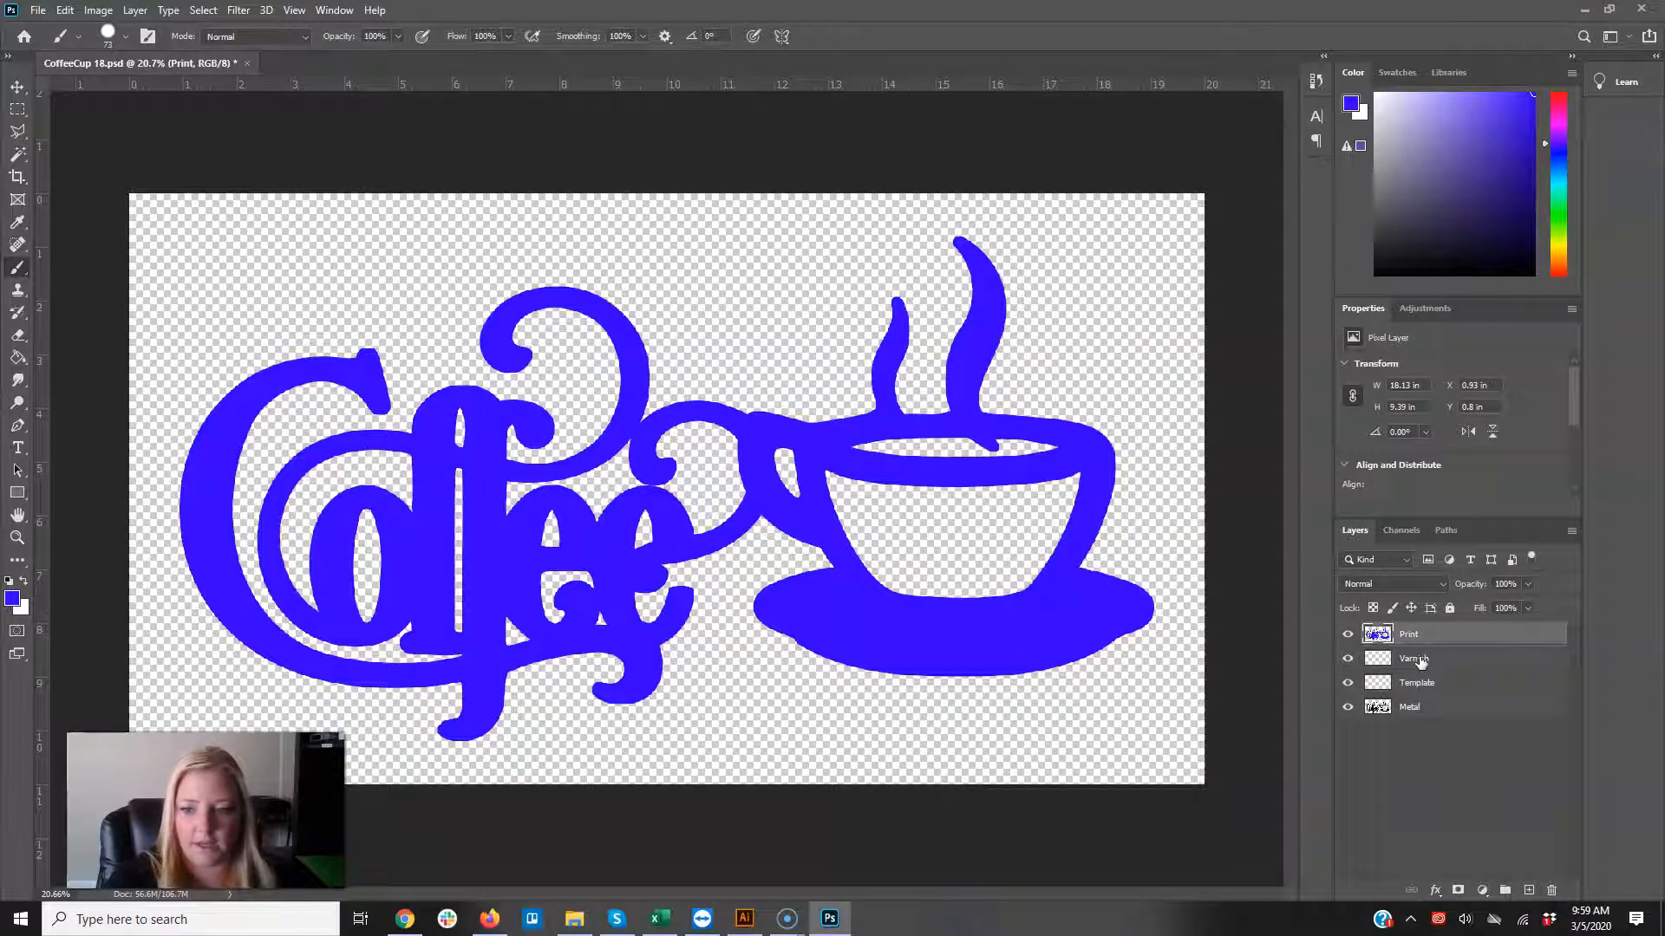
# Step: Load the Print artwork's outline as a selection and fill it with white on the Varnish layer
pyautogui.keyDown('ctrl'); pyautogui.click(1378, 642); pyautogui.keyUp('ctrl')
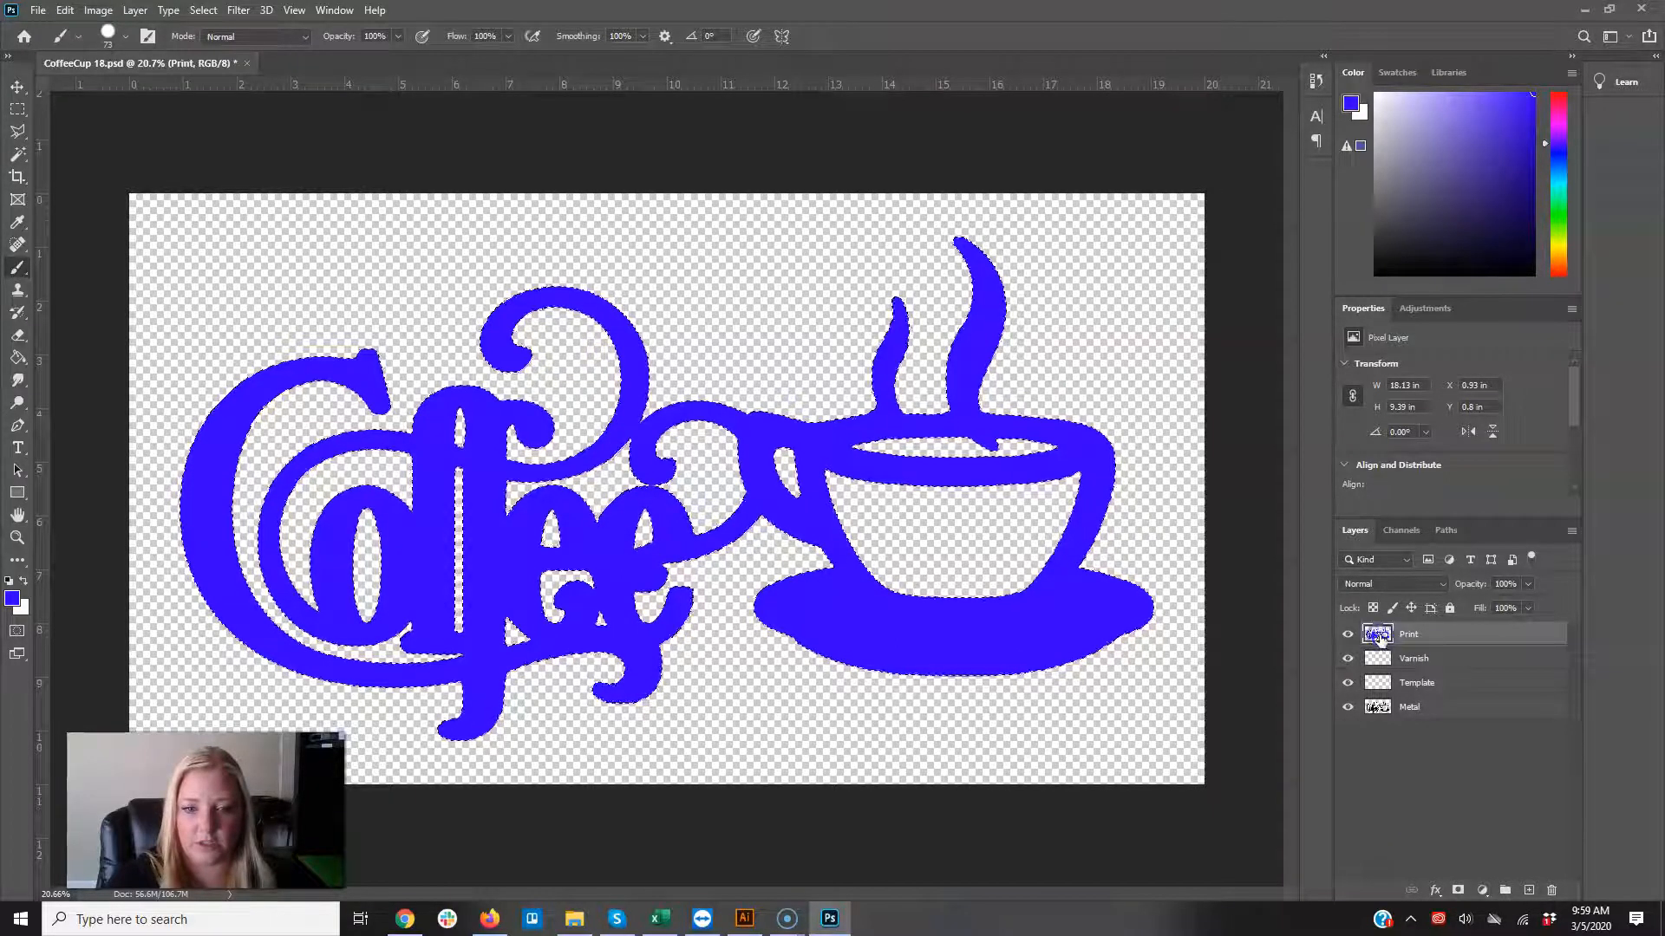
pyautogui.click(1405, 659)
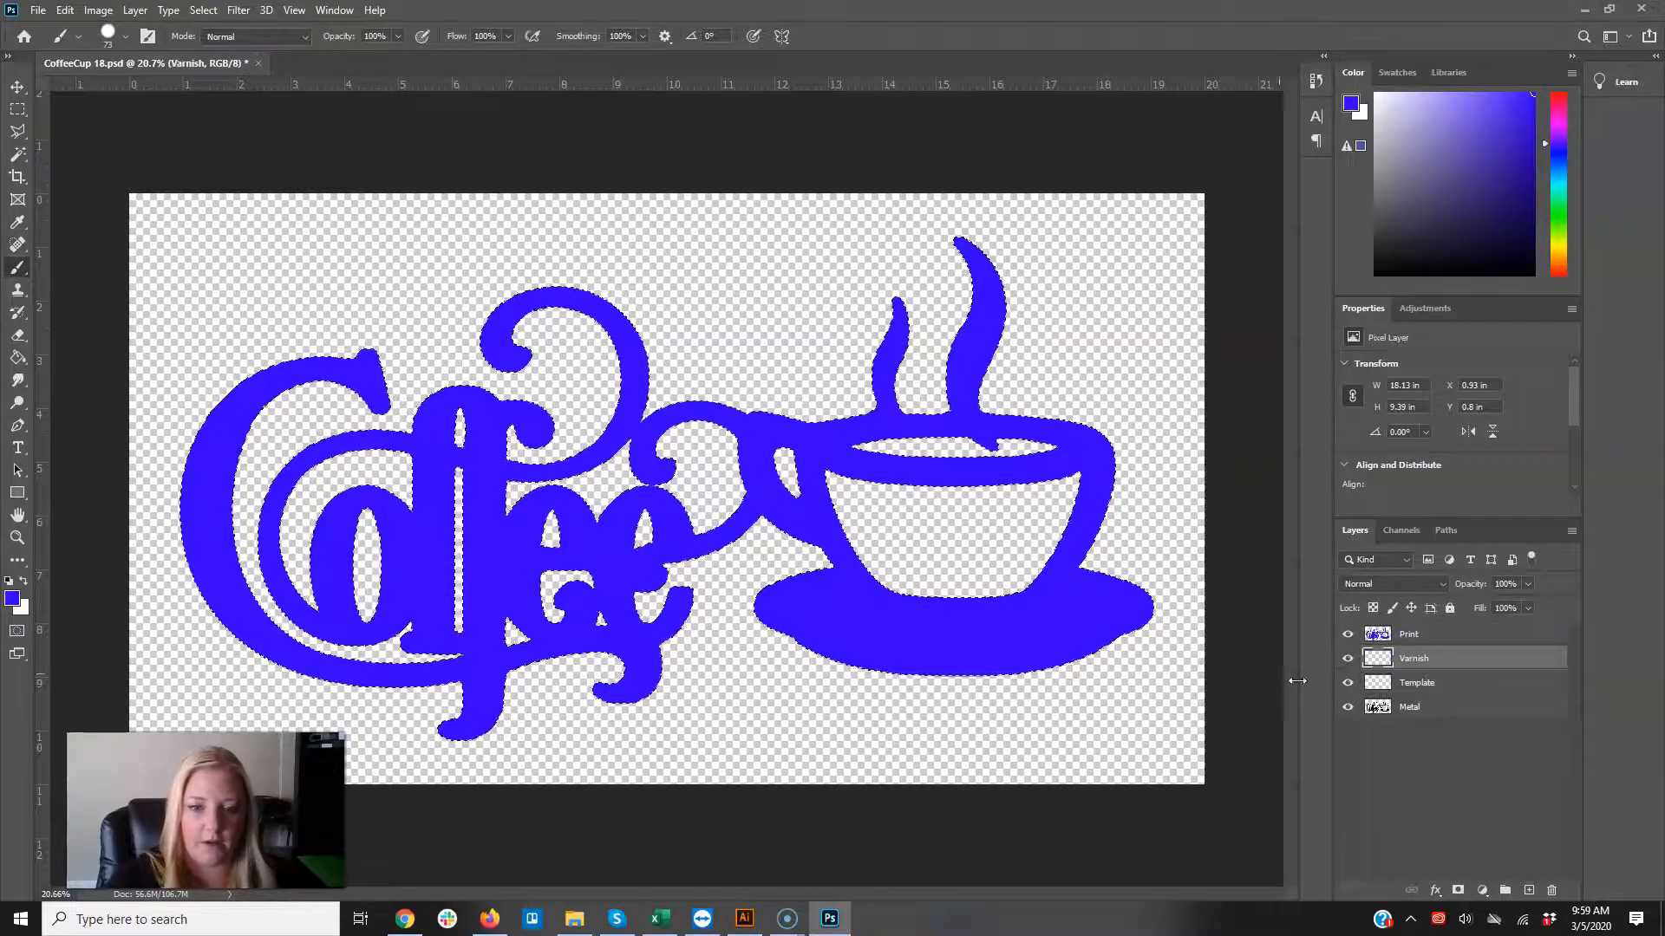
pyautogui.click(66, 10)
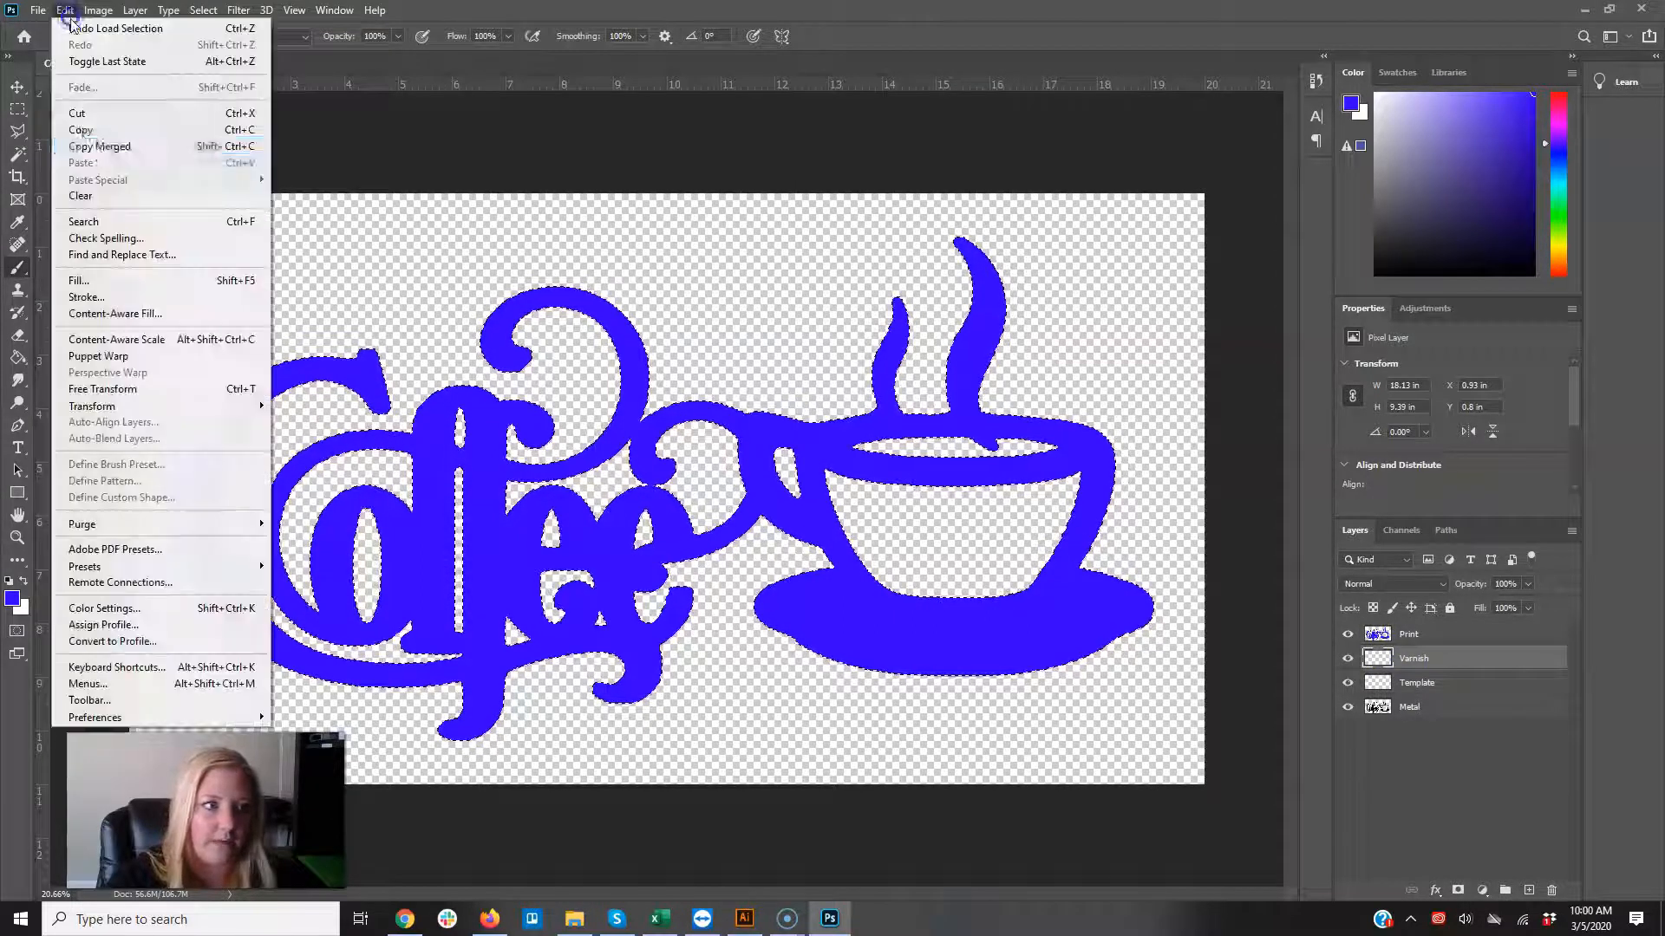
pyautogui.click(91, 281)
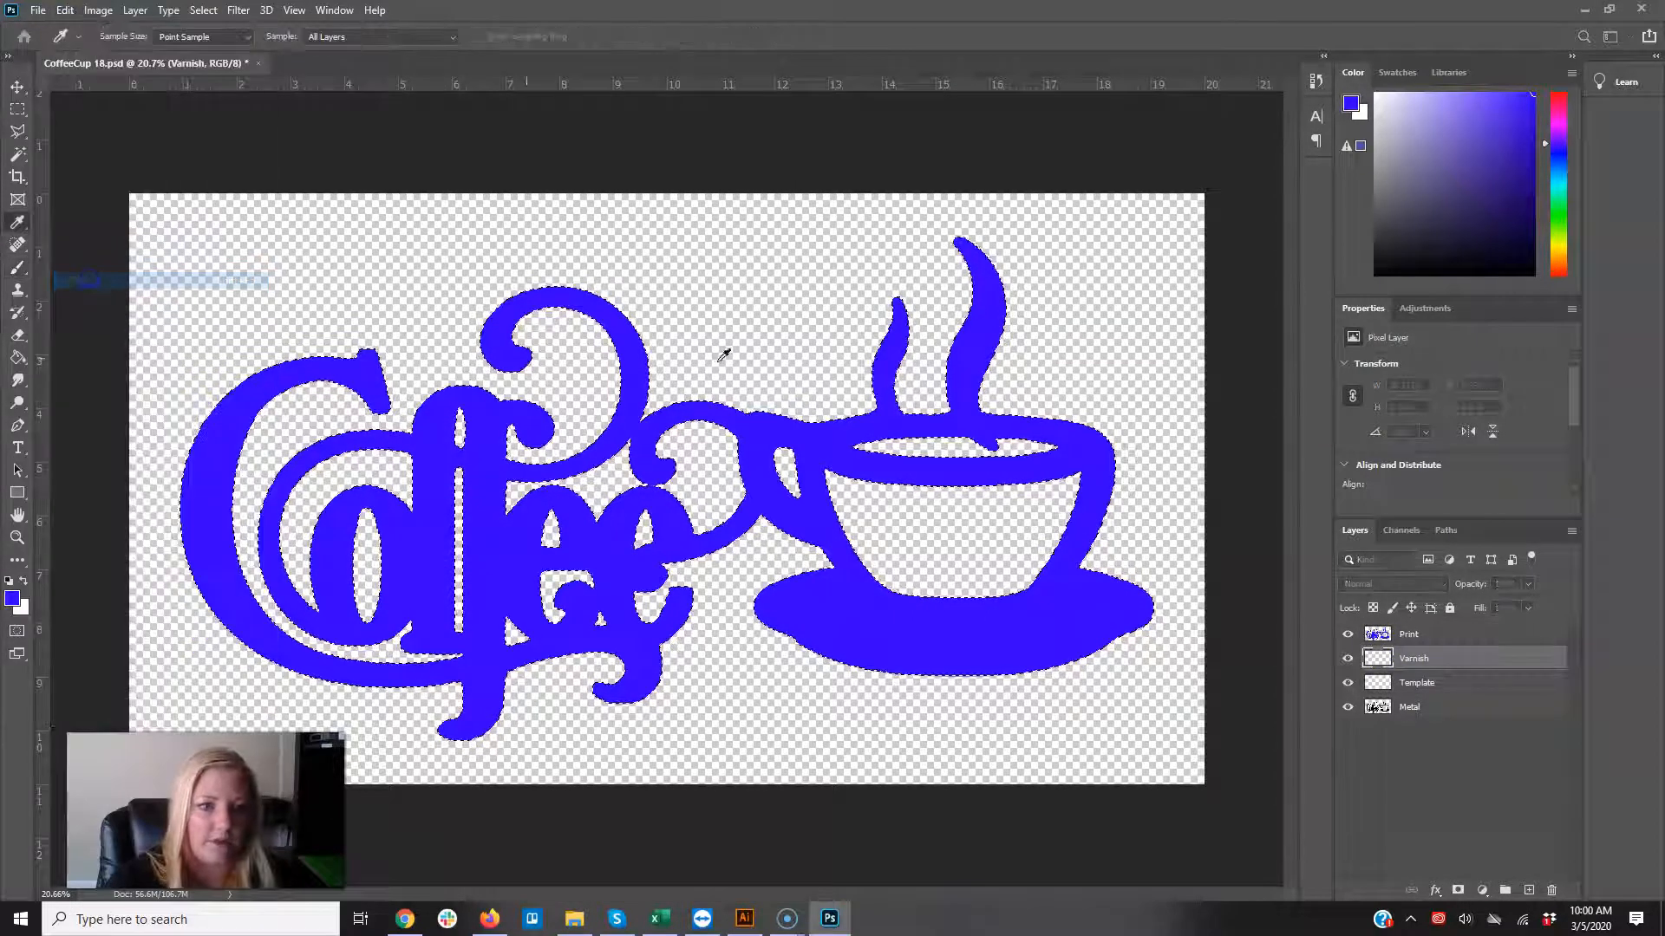
pyautogui.click(867, 244)
pyautogui.click(826, 406)
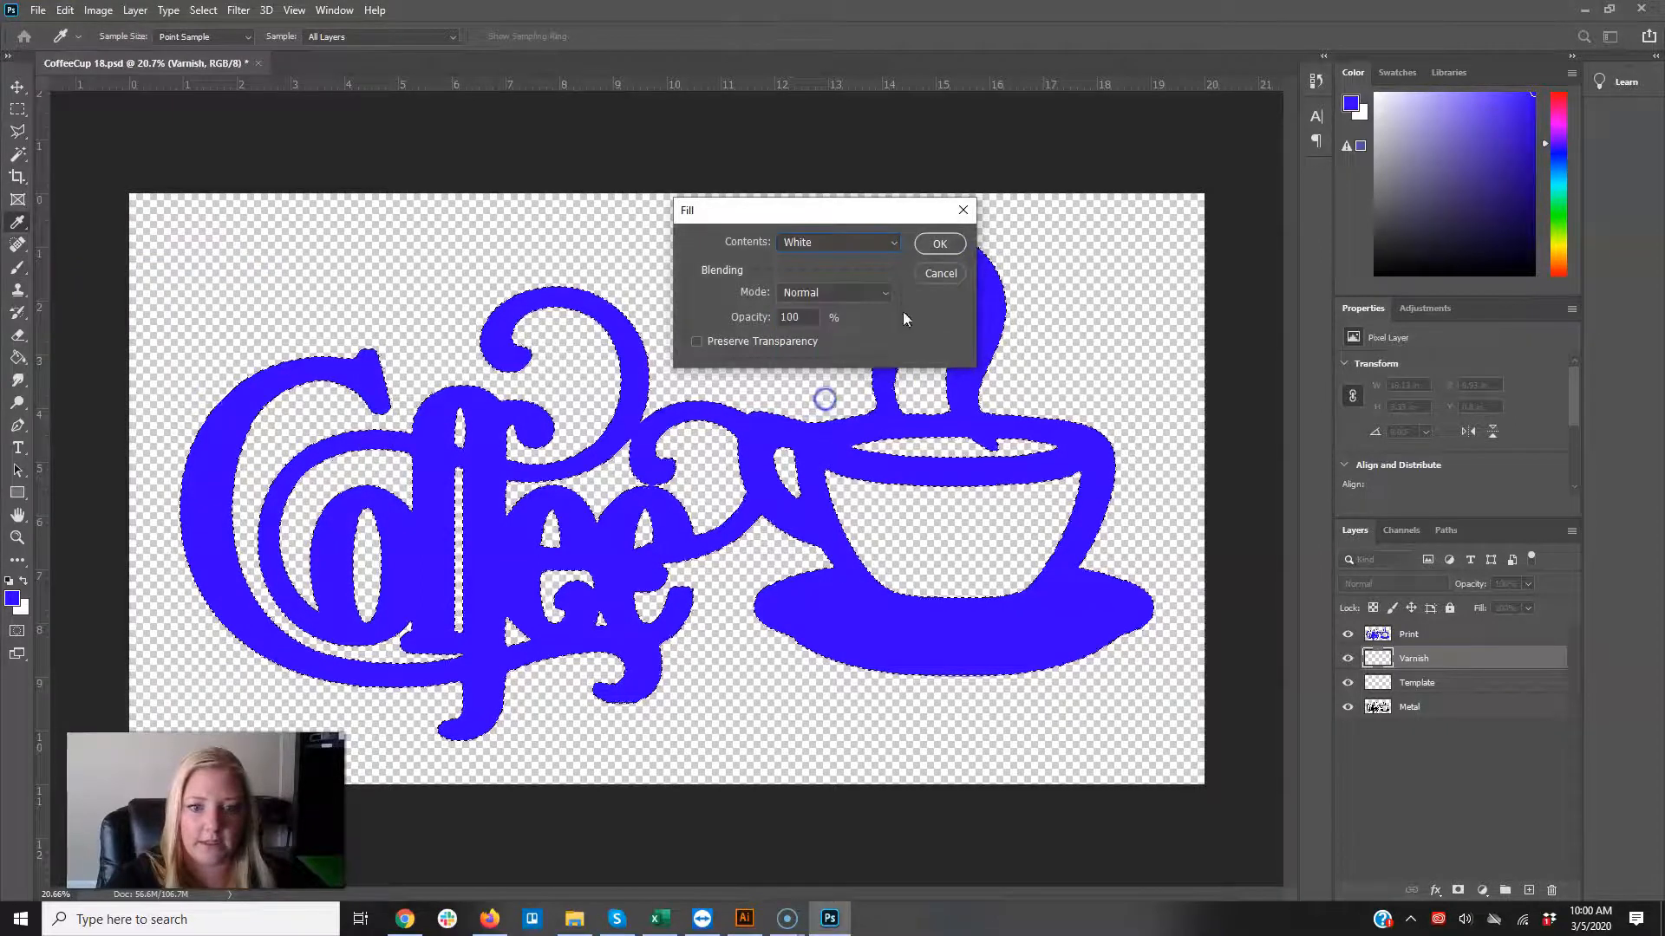
pyautogui.click(939, 243)
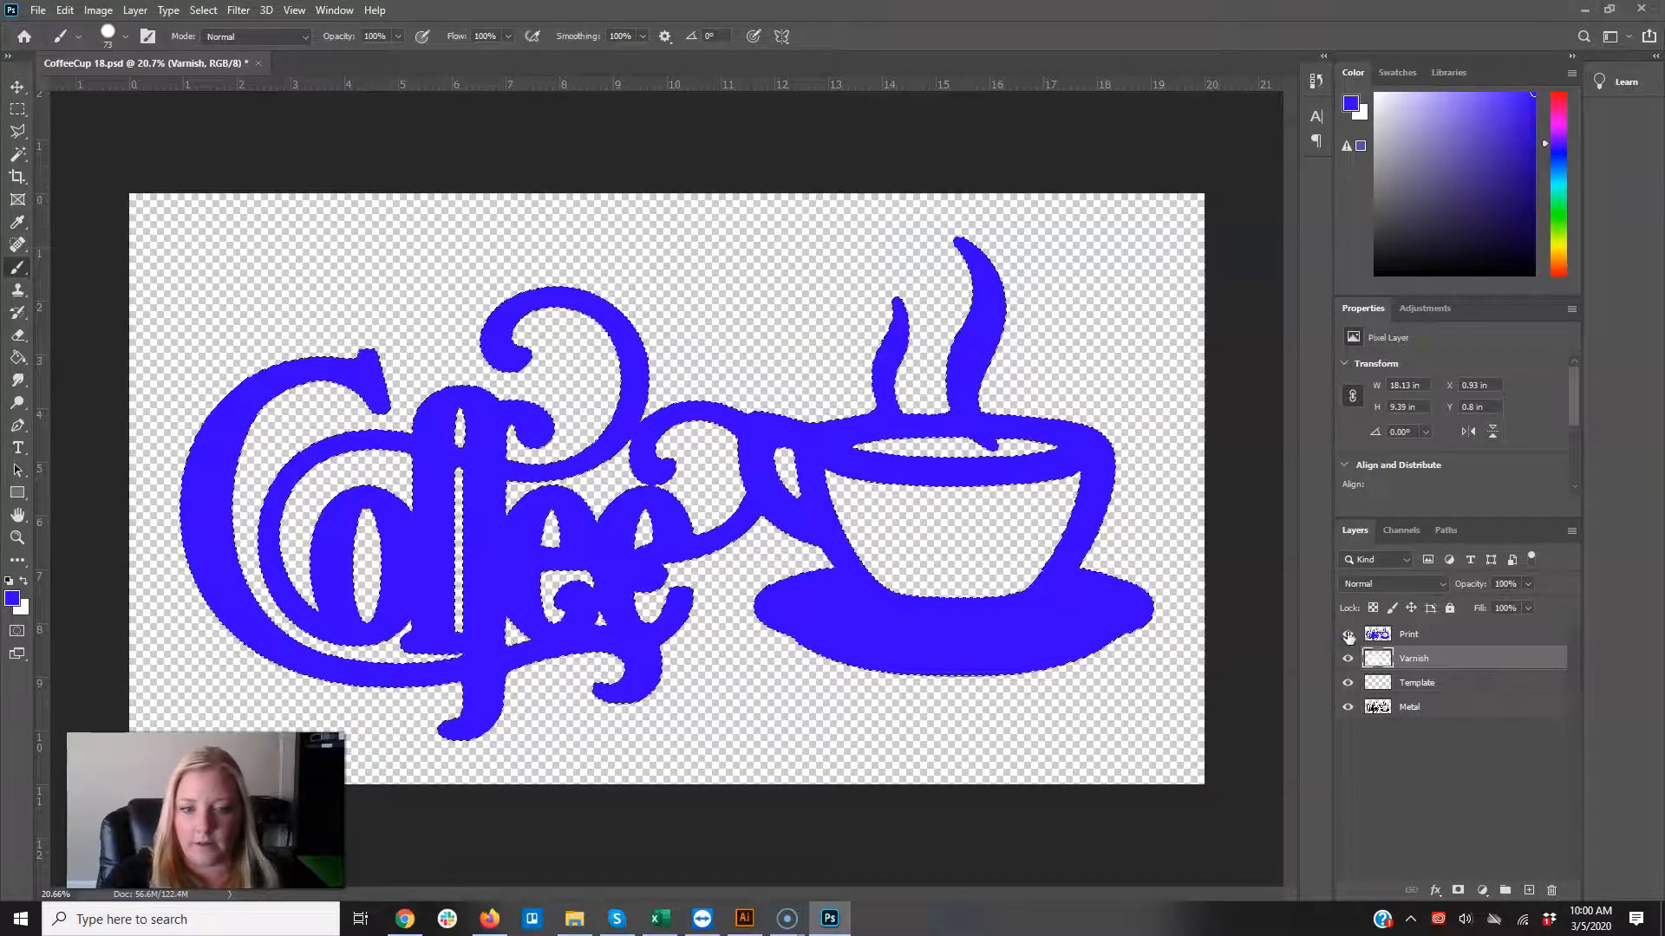
# Step: Check the white Varnish fill with the Print layer hidden and shown, make Varnish the active layer, and clear the selection
pyautogui.click(1348, 633)
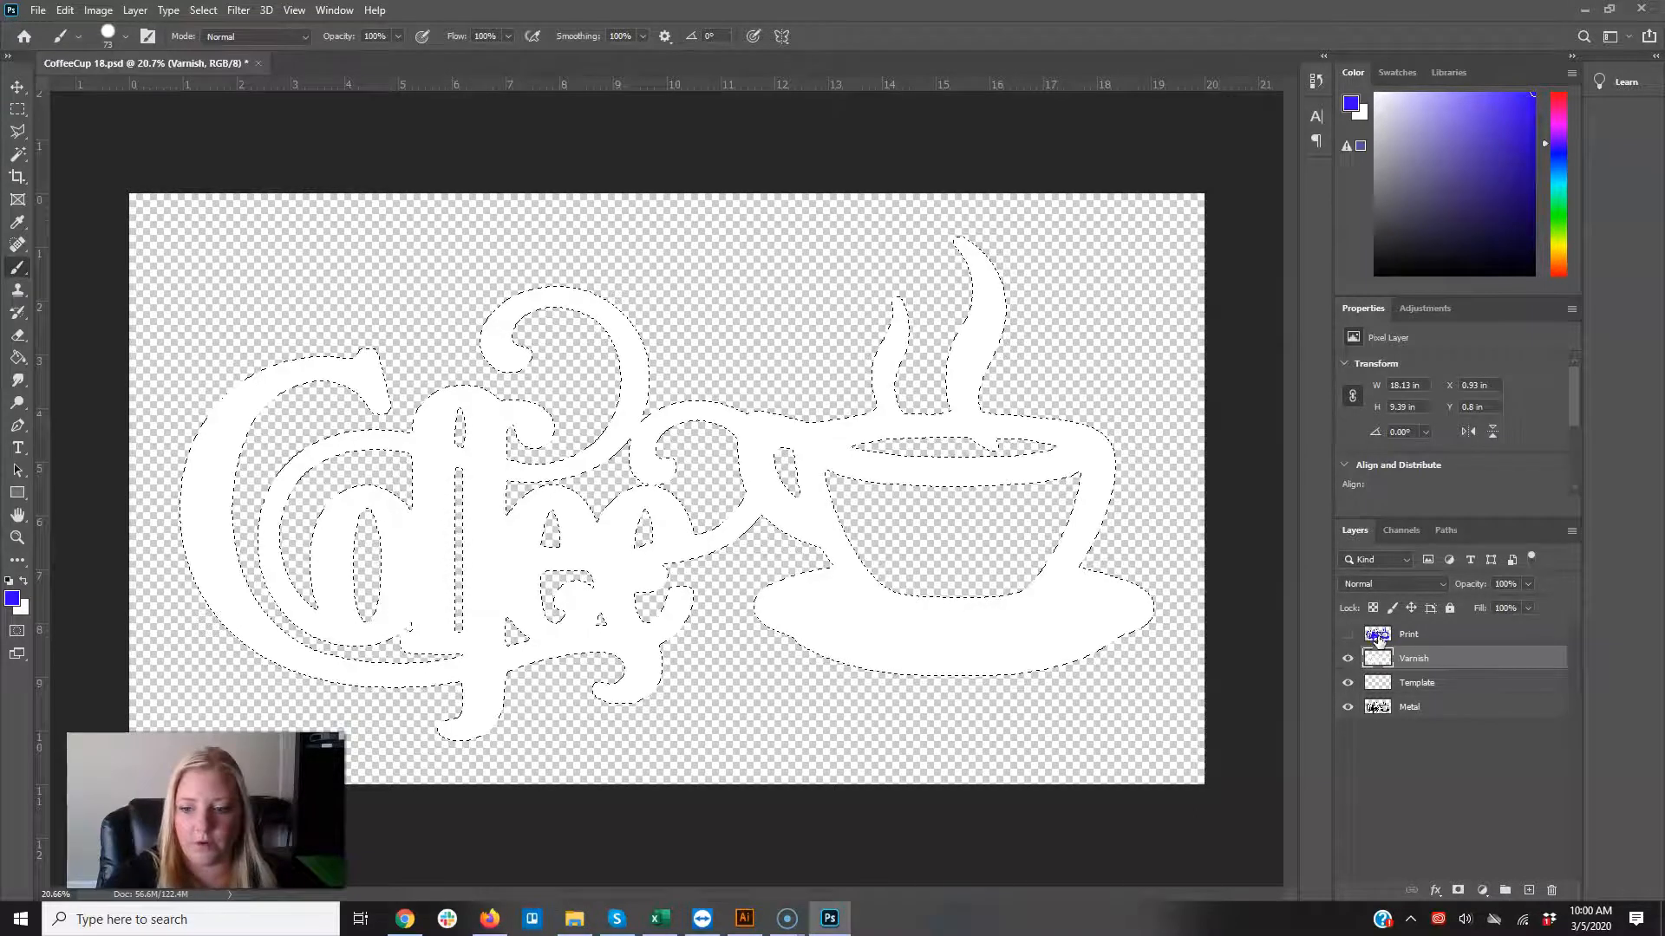
pyautogui.click(1378, 636)
pyautogui.click(1348, 635)
pyautogui.click(1349, 635)
pyautogui.click(1348, 635)
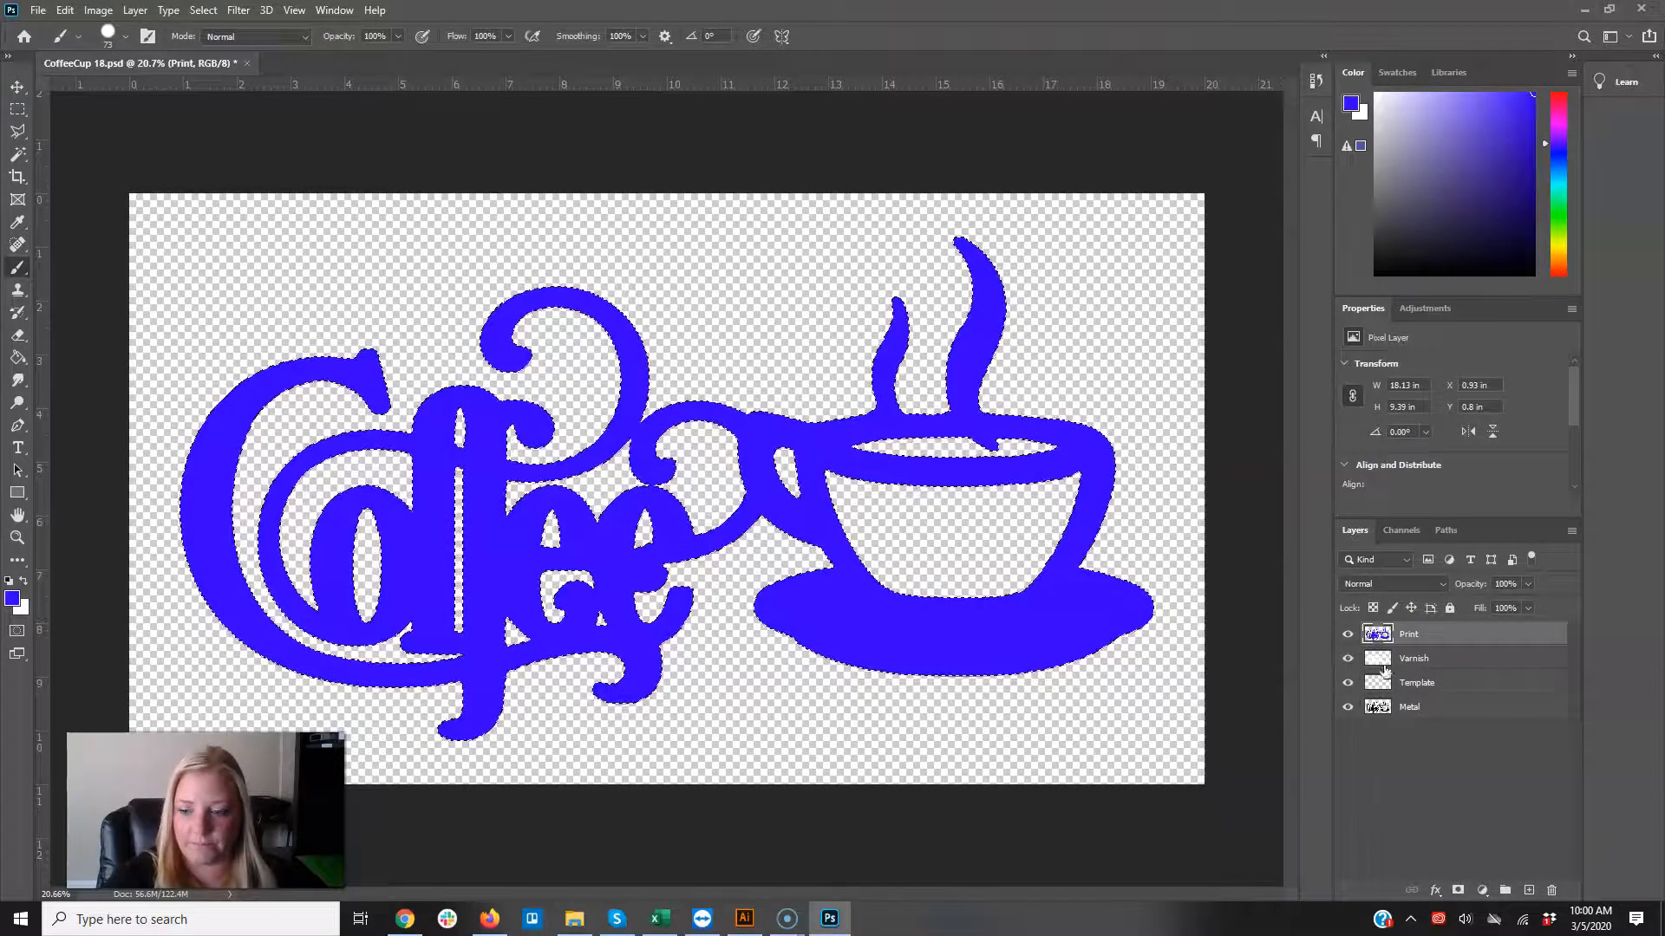
pyautogui.click(1423, 662)
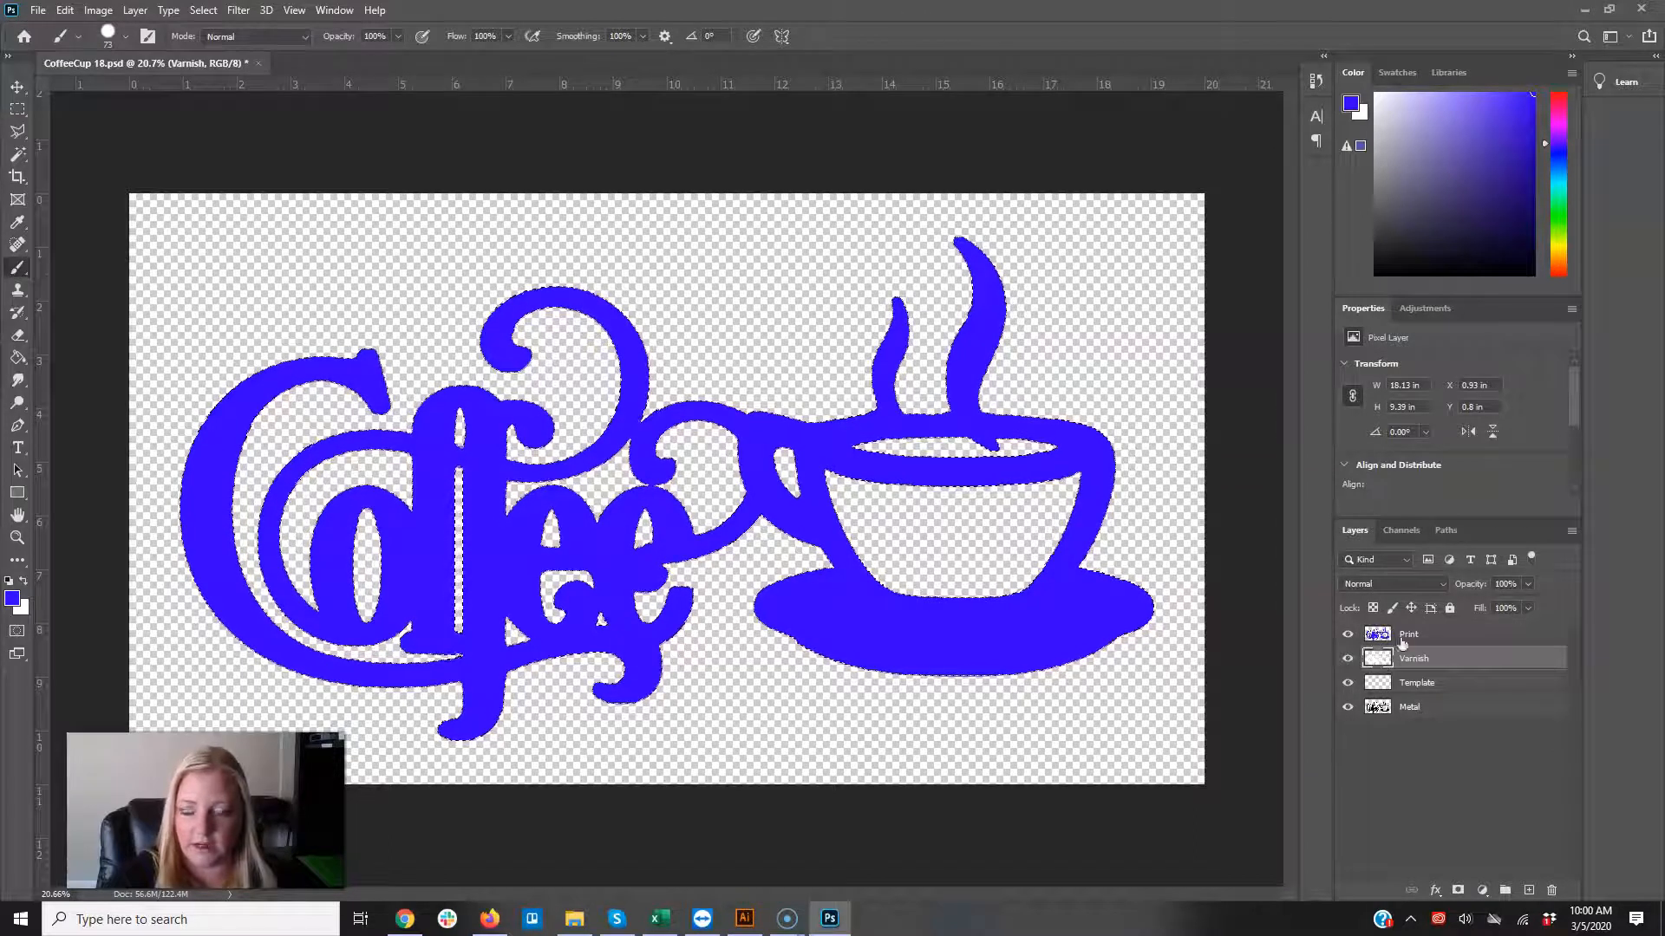
pyautogui.hotkey('ctrl', 'd')
pyautogui.click(1402, 531)
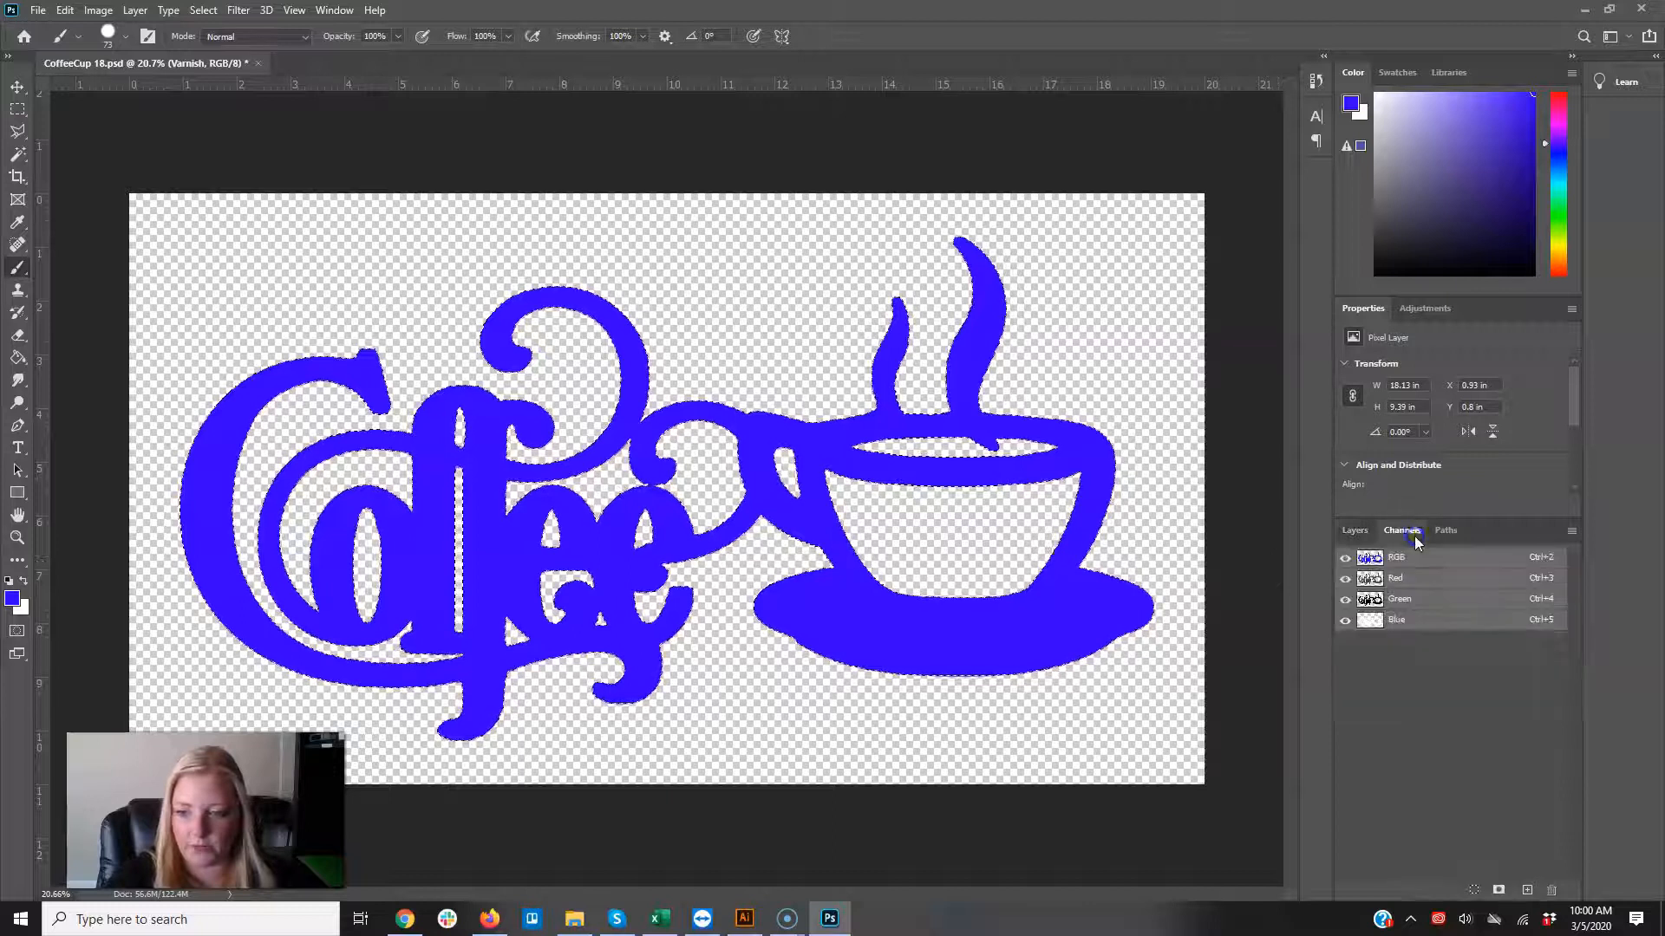
pyautogui.click(1355, 530)
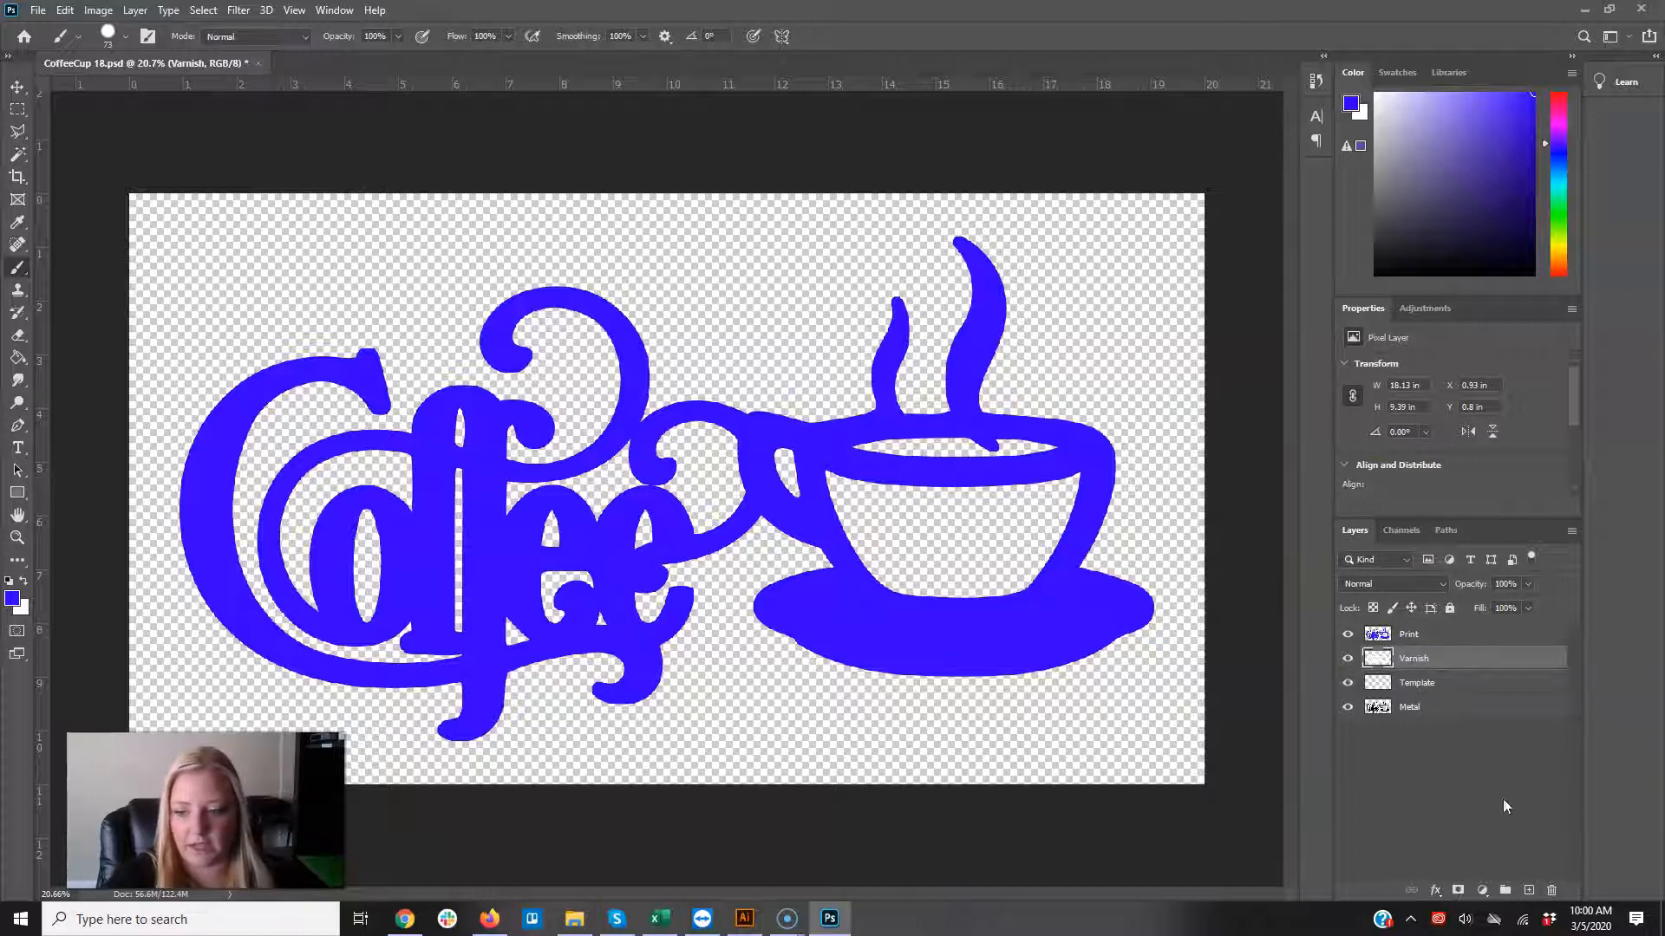
pyautogui.keyDown('ctrl'); pyautogui.click(1376, 634); pyautogui.keyUp('ctrl')
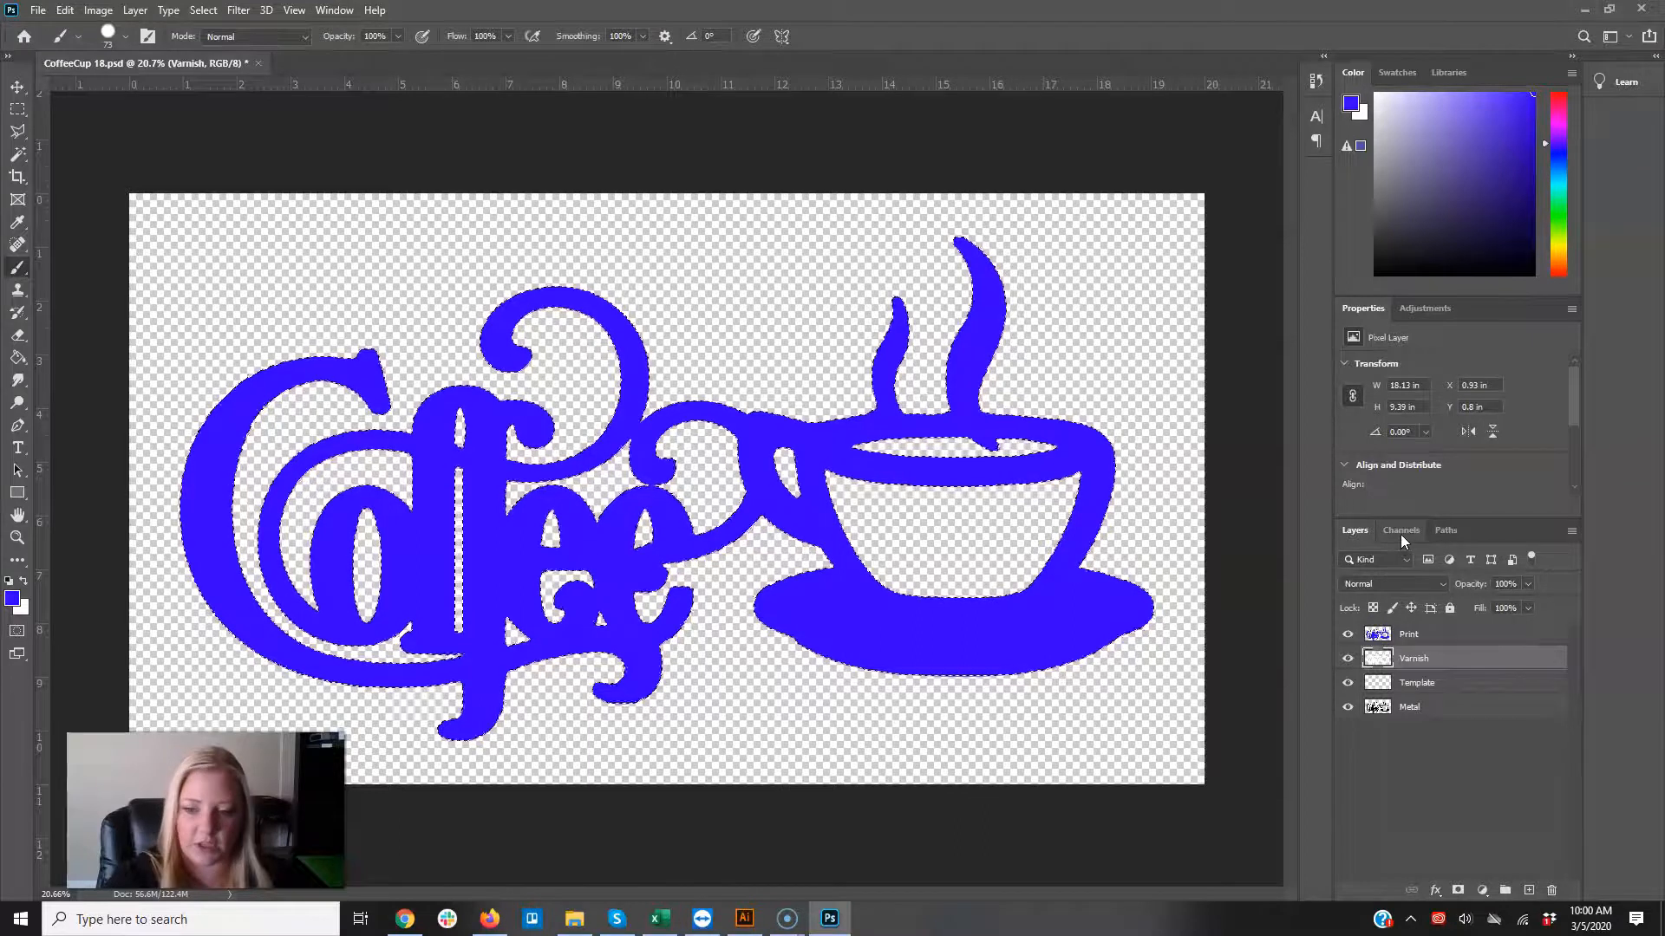
pyautogui.hotkey('ctrl', 'd')
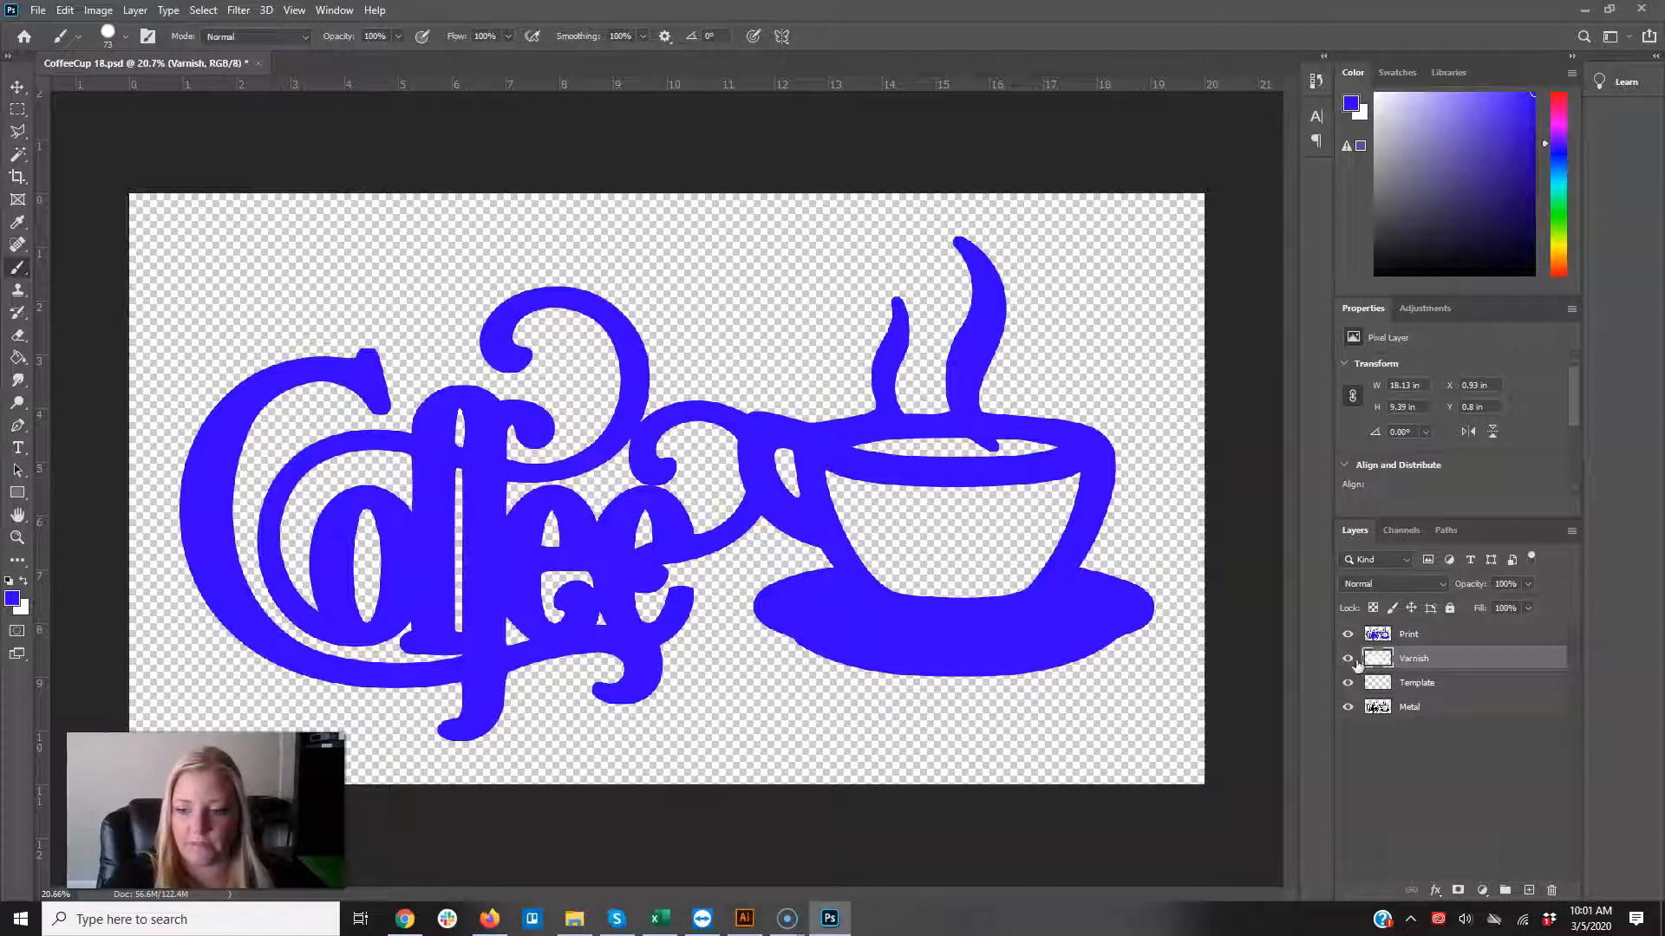
# Step: Add a spot channel named Spot Color White with a red ink color and 100% solidity
pyautogui.click(1396, 528)
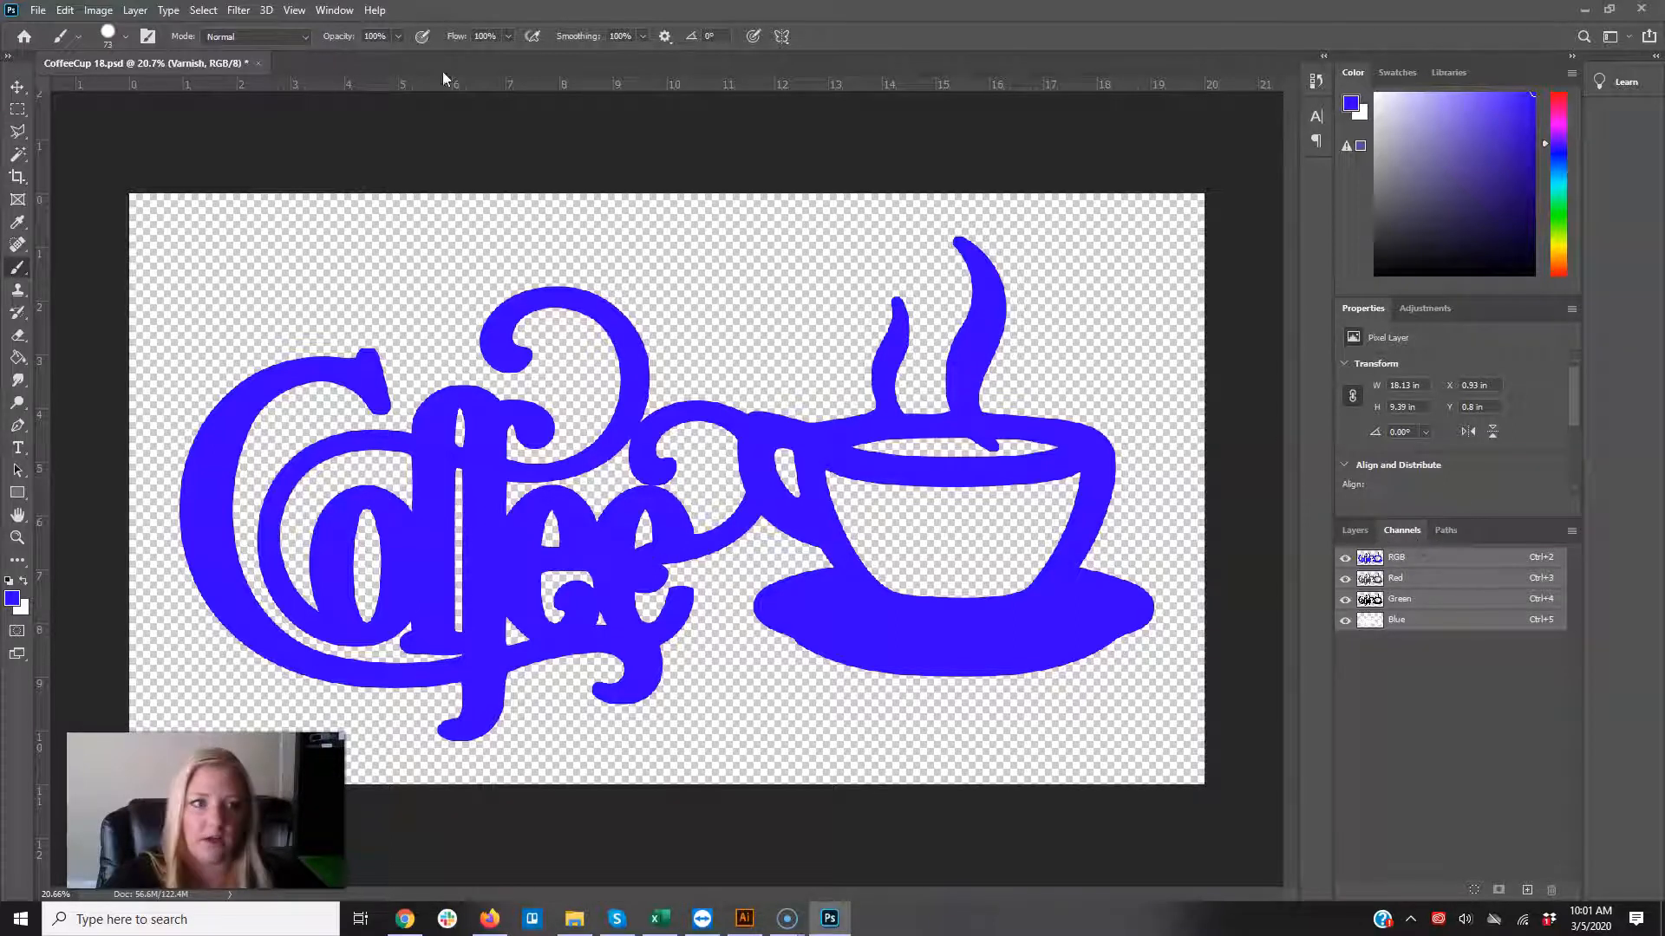
pyautogui.click(334, 10)
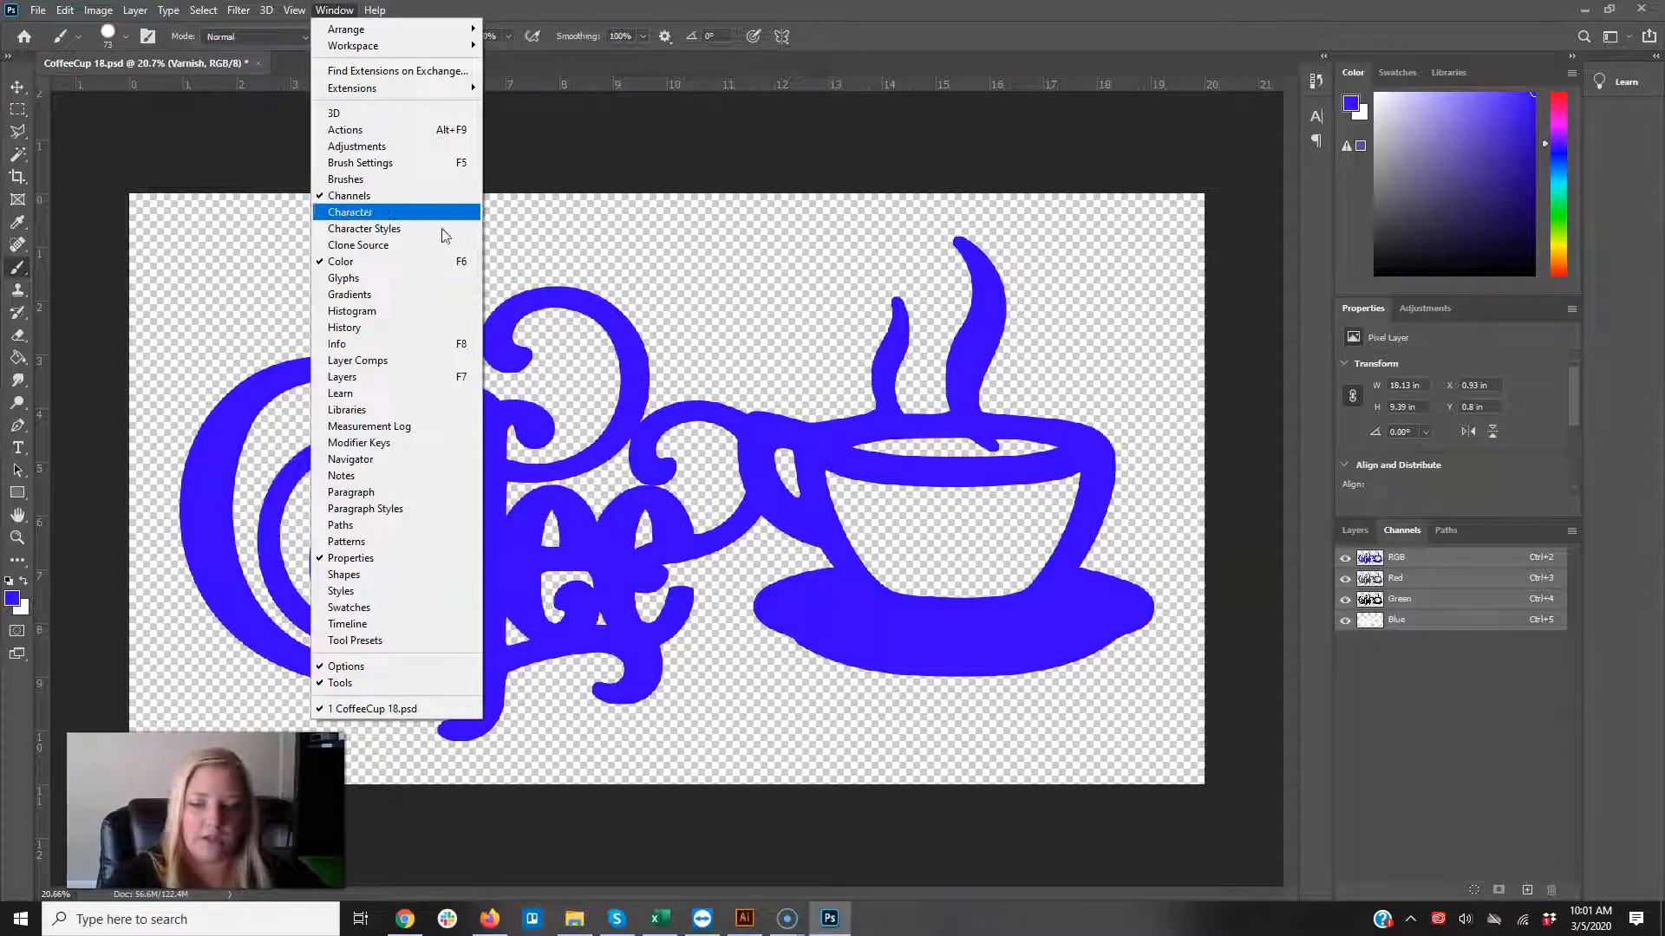
pyautogui.click(1407, 539)
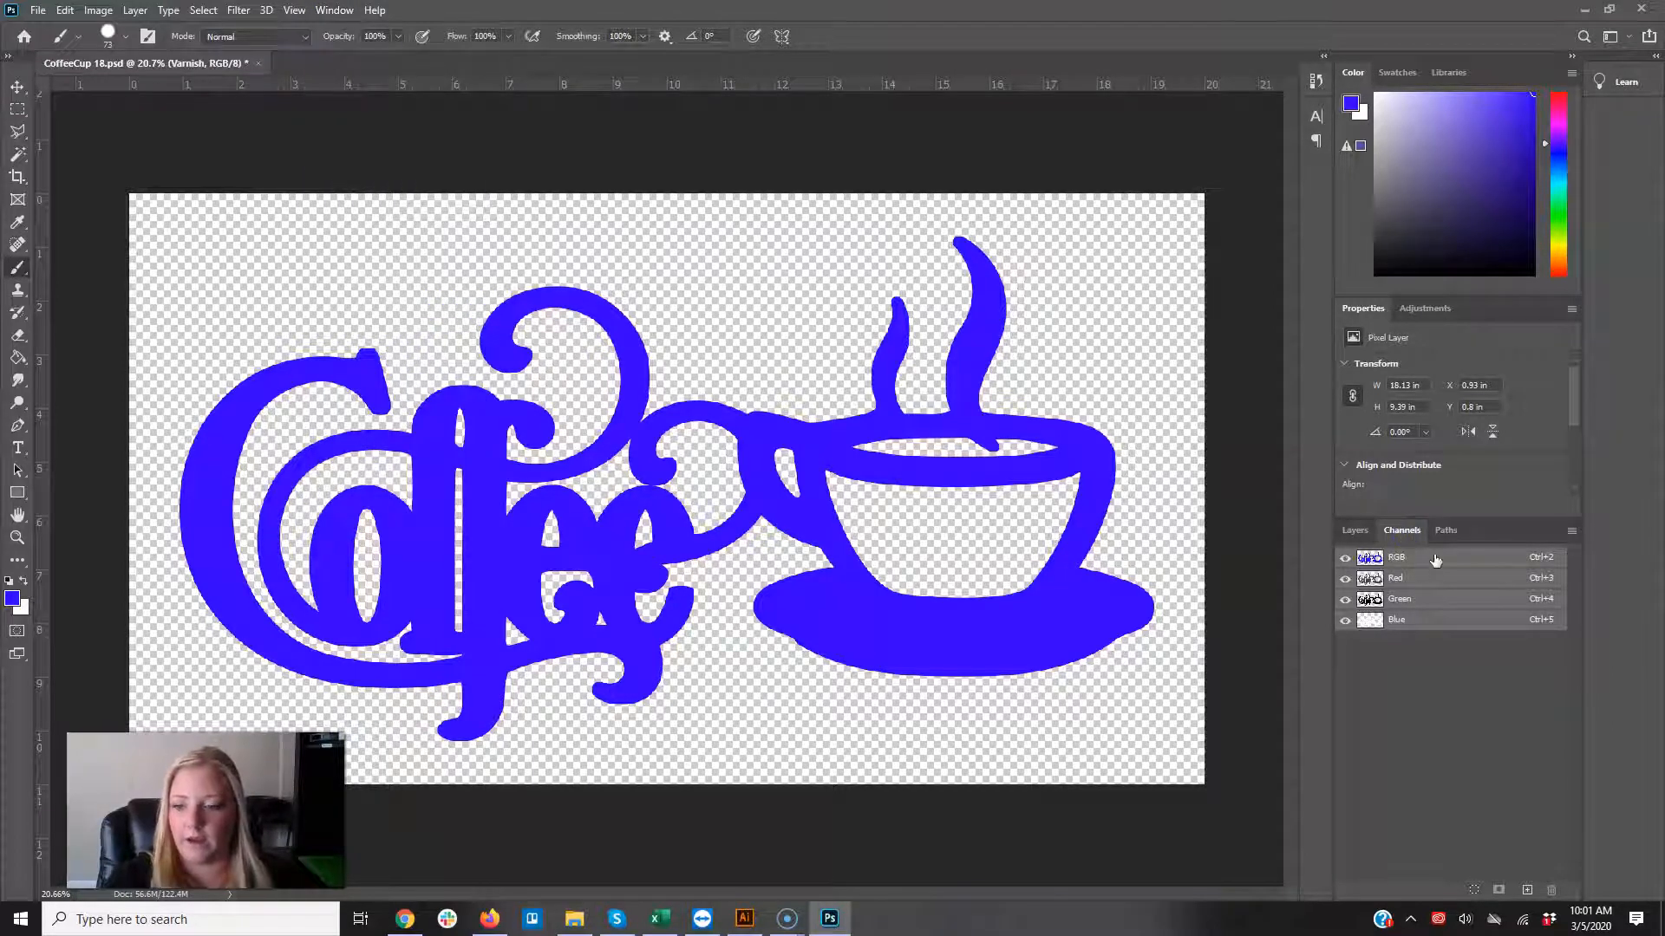
pyautogui.click(1569, 533)
pyautogui.click(1596, 607)
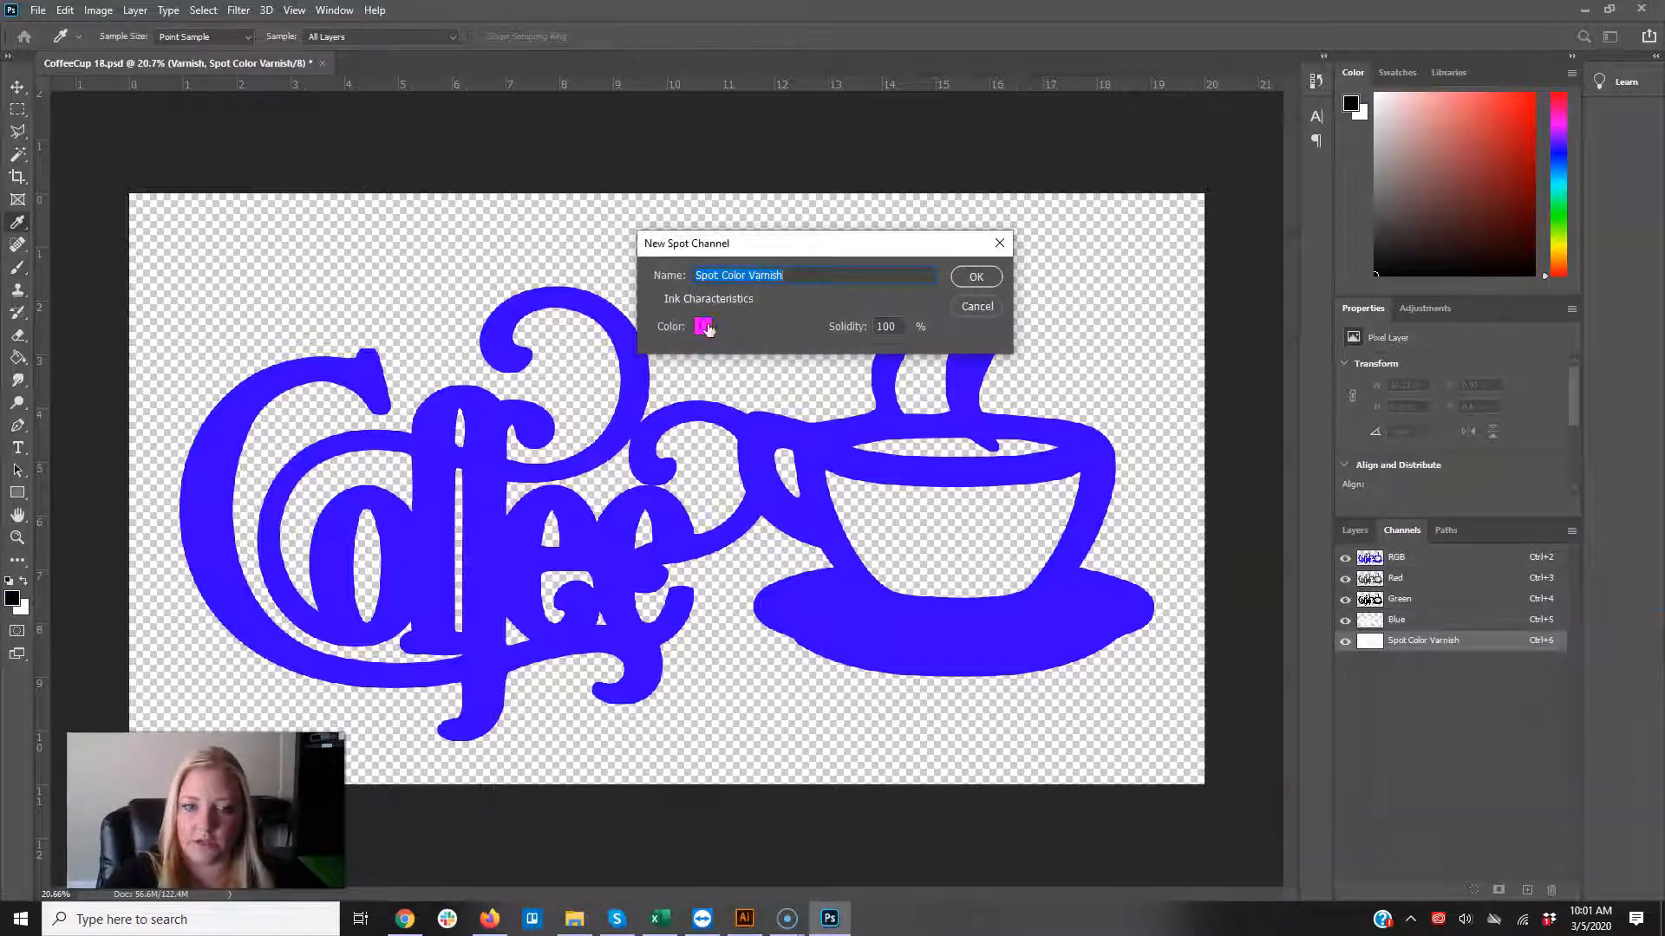
pyautogui.click(704, 327)
pyautogui.moveTo(1080, 245); pyautogui.dragTo(1086, 170)
pyautogui.click(1215, 200)
pyautogui.doubleClick(770, 276)
pyautogui.write('White')
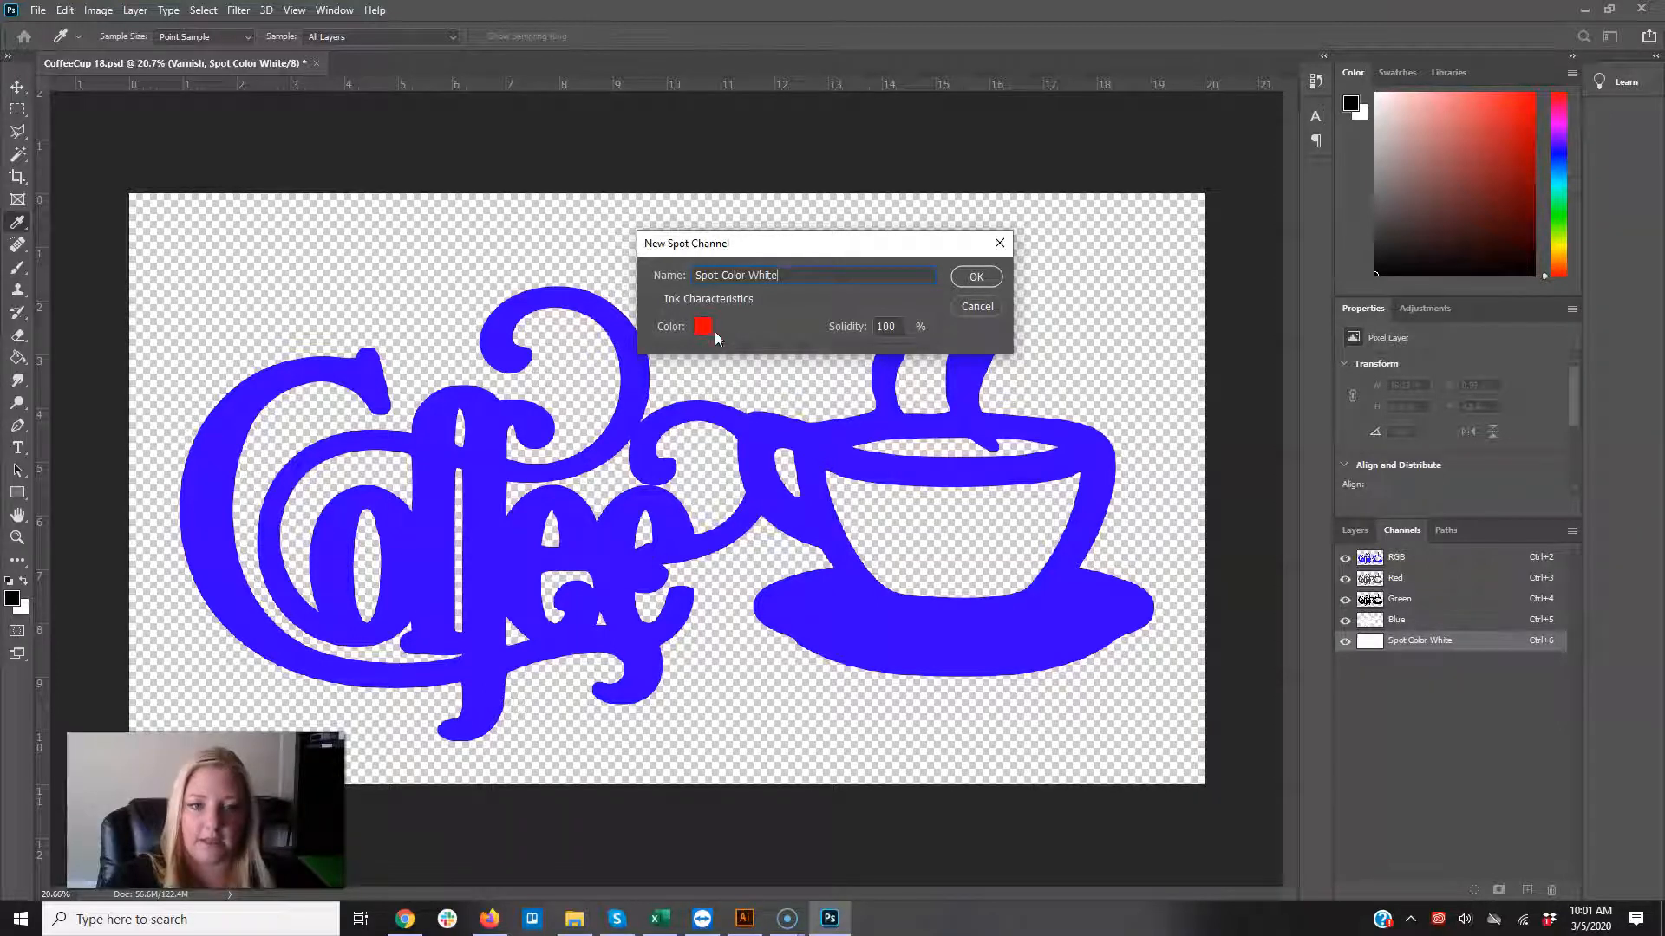
pyautogui.click(977, 276)
pyautogui.press('b')
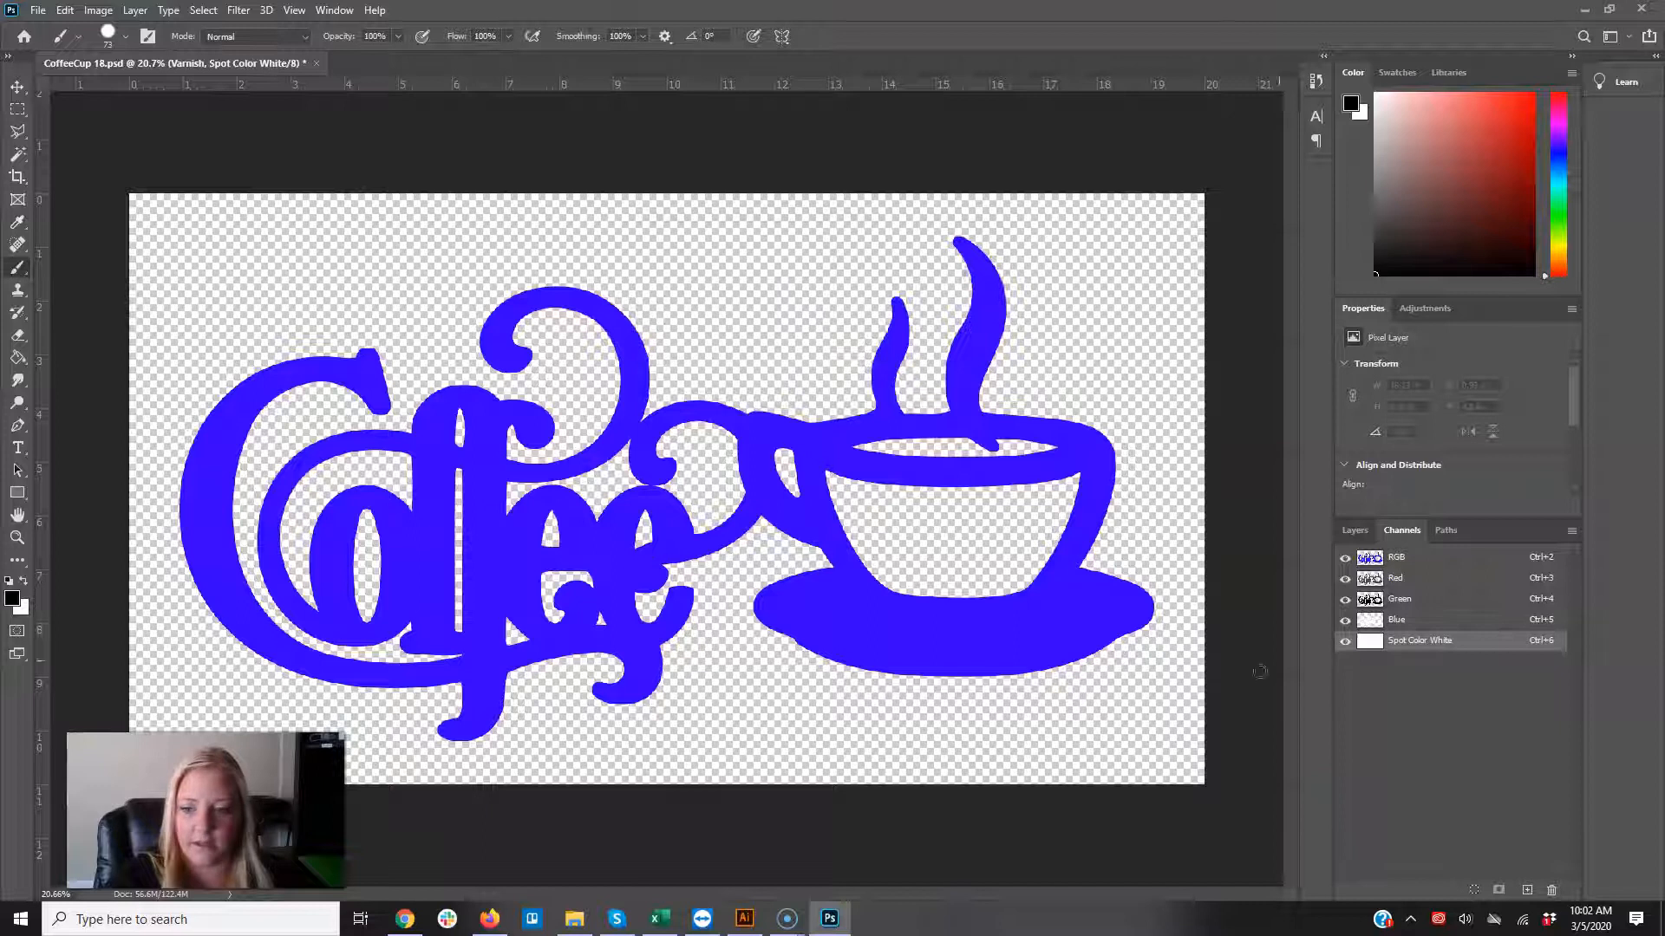
# Step: Add a second spot channel named Spot Color Varnish with a magenta ink color and 100% solidity
pyautogui.click(1571, 530)
pyautogui.click(1595, 605)
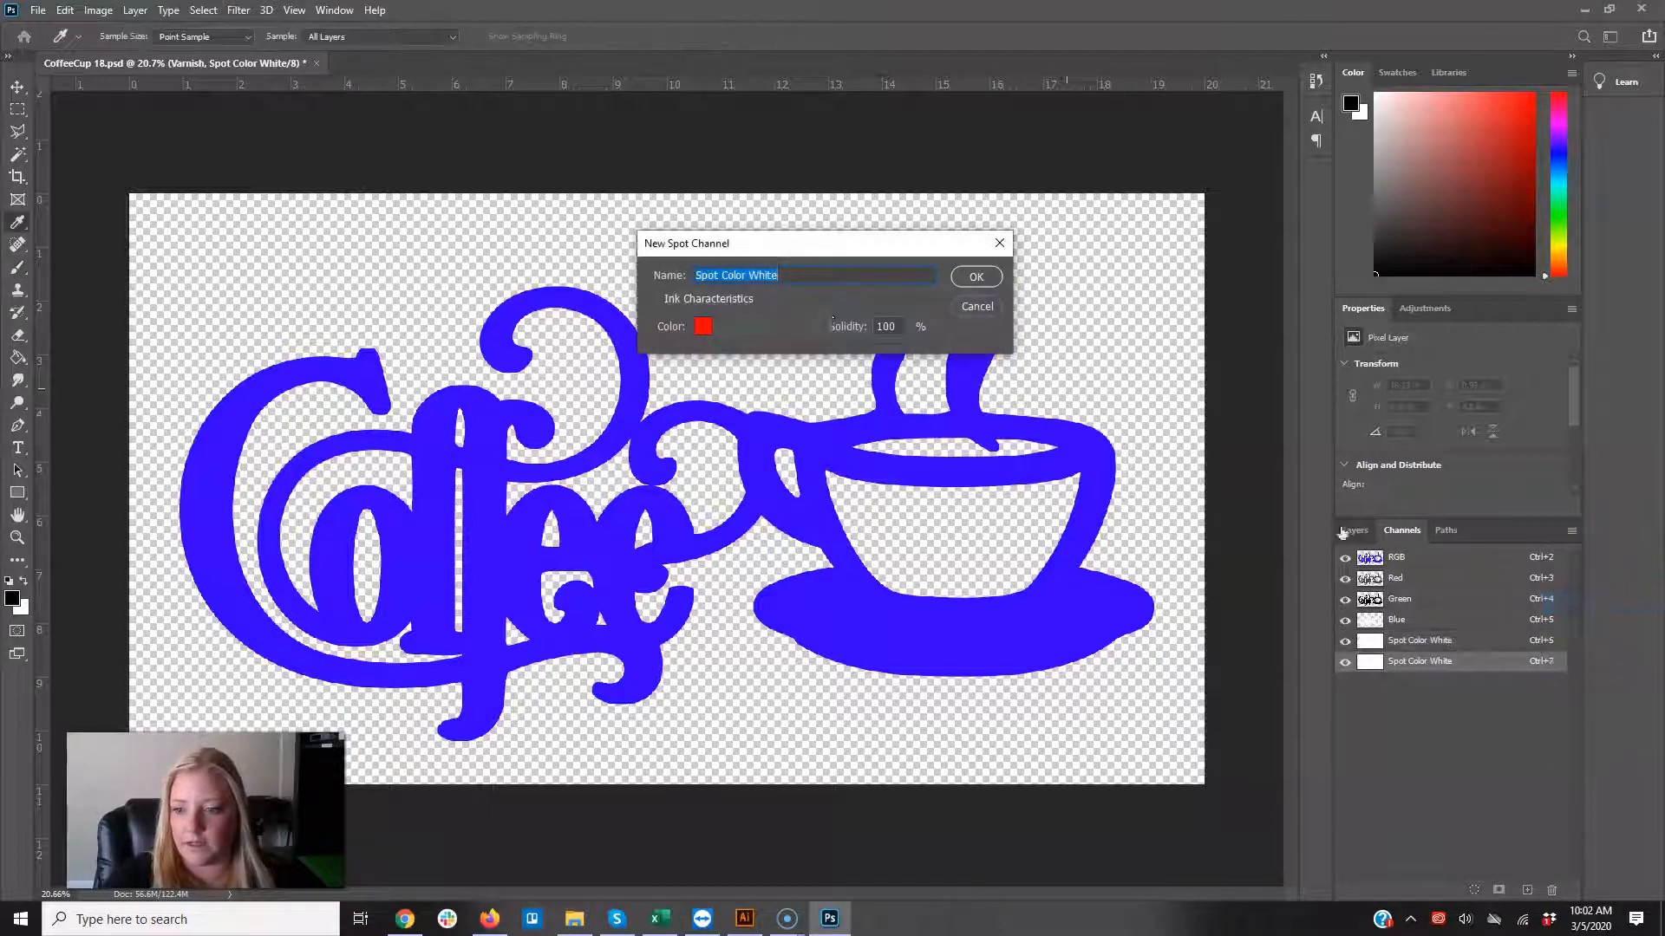
pyautogui.doubleClick(776, 276)
pyautogui.write('Varnish')
pyautogui.click(703, 326)
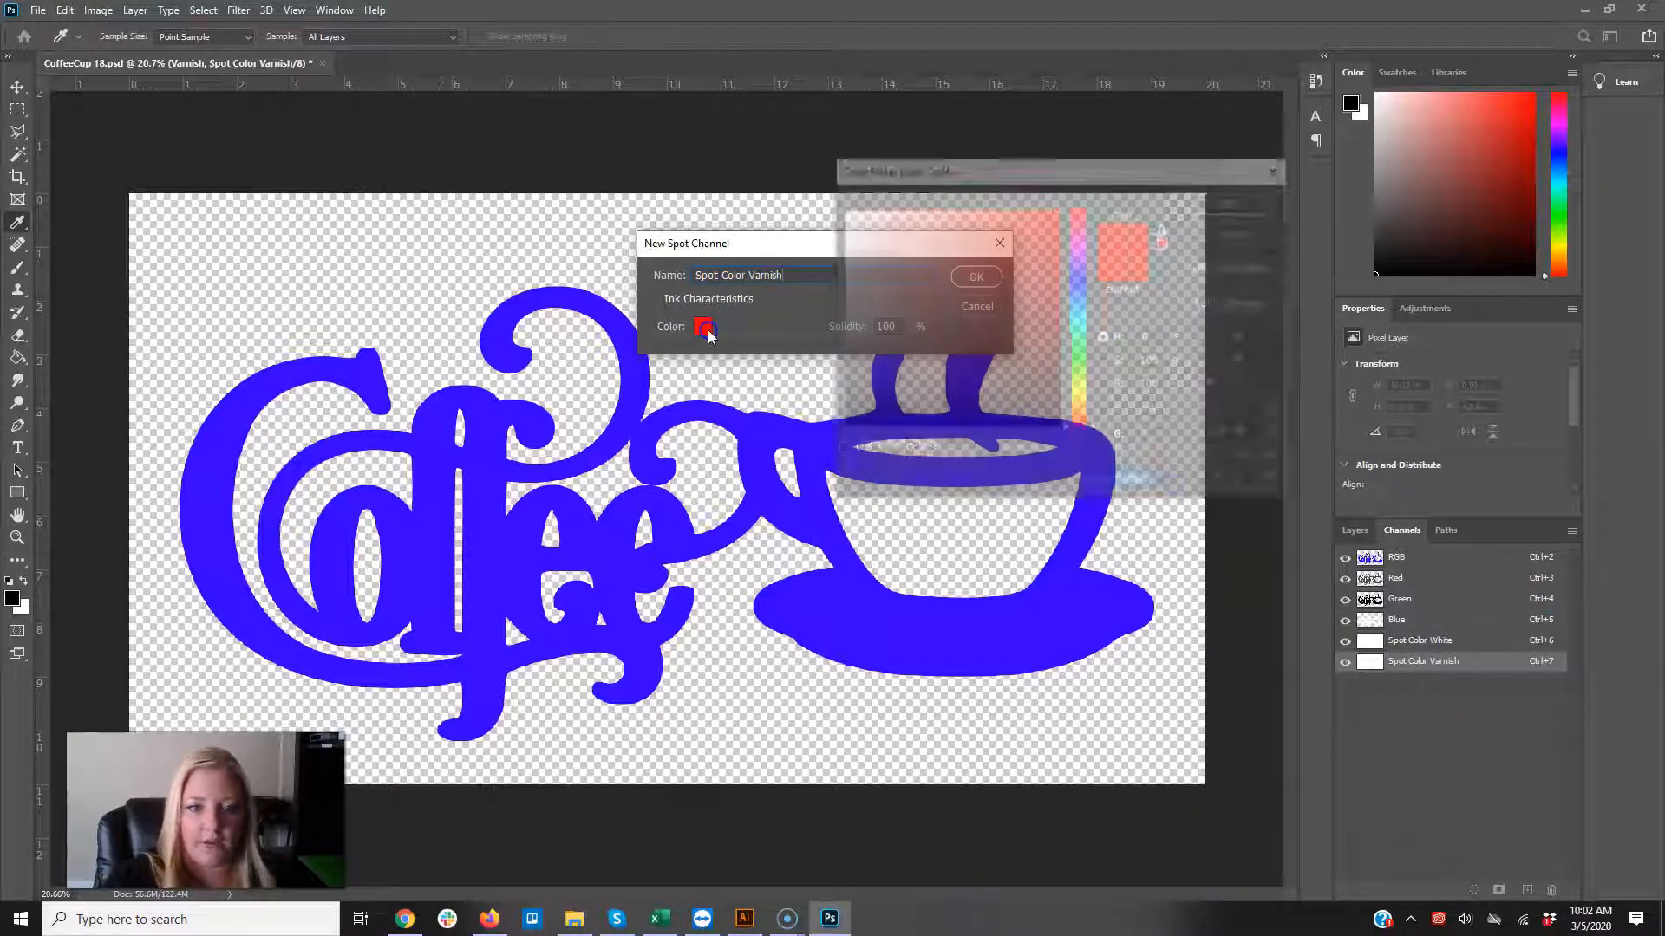
pyautogui.click(1074, 251)
pyautogui.click(1231, 202)
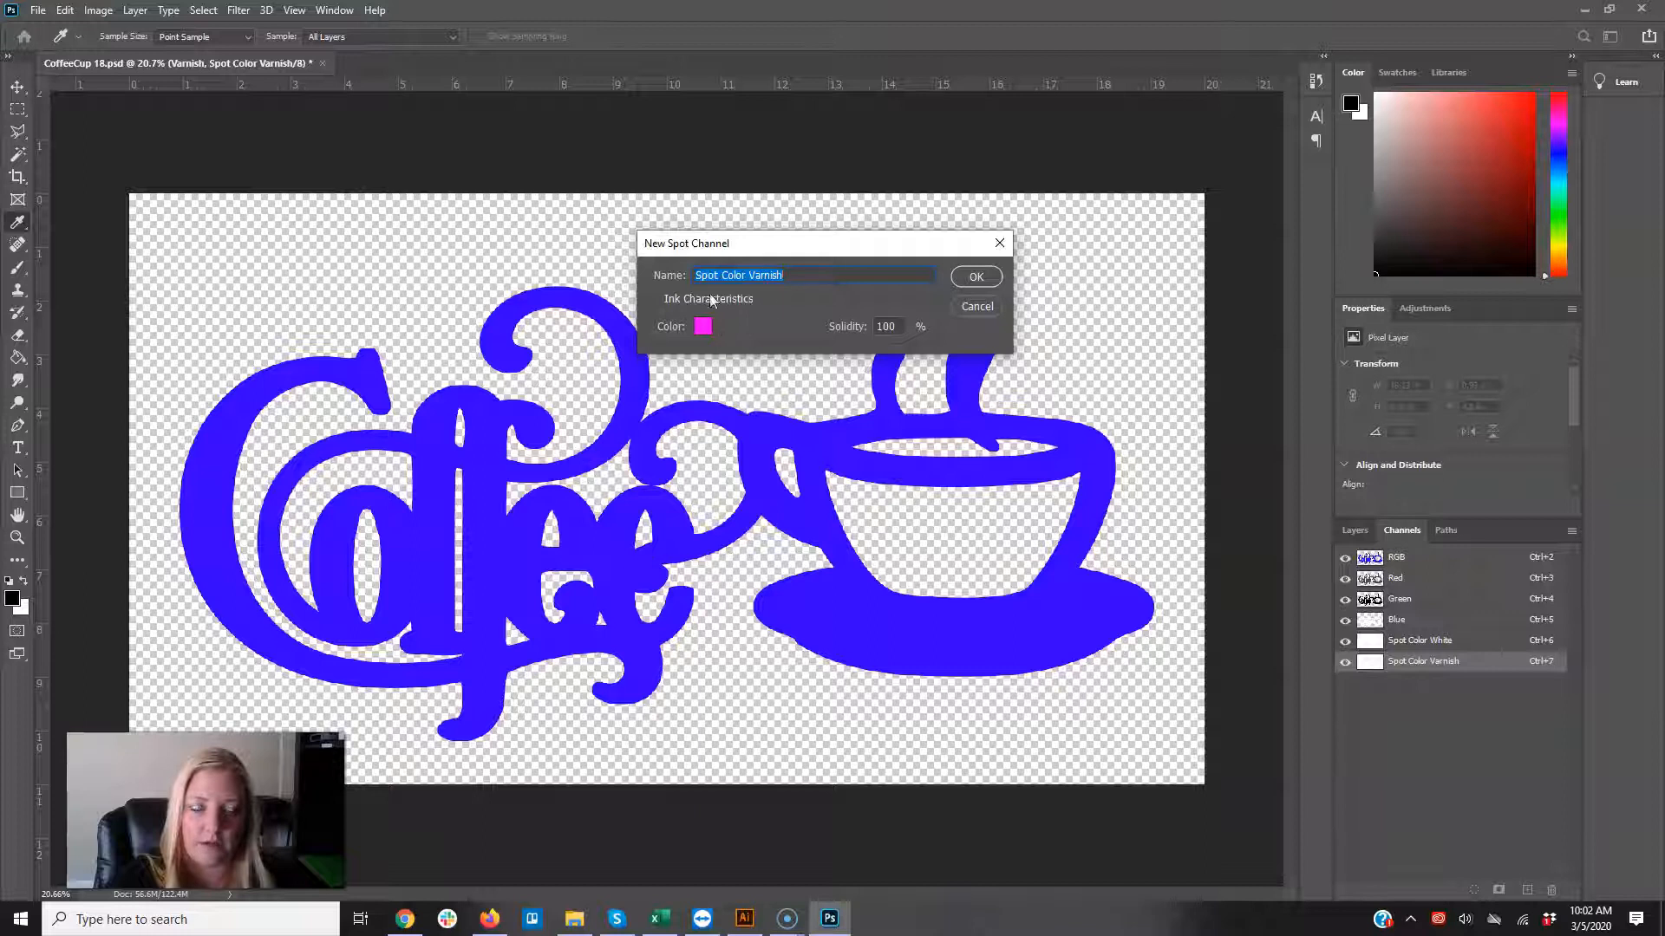
pyautogui.click(979, 278)
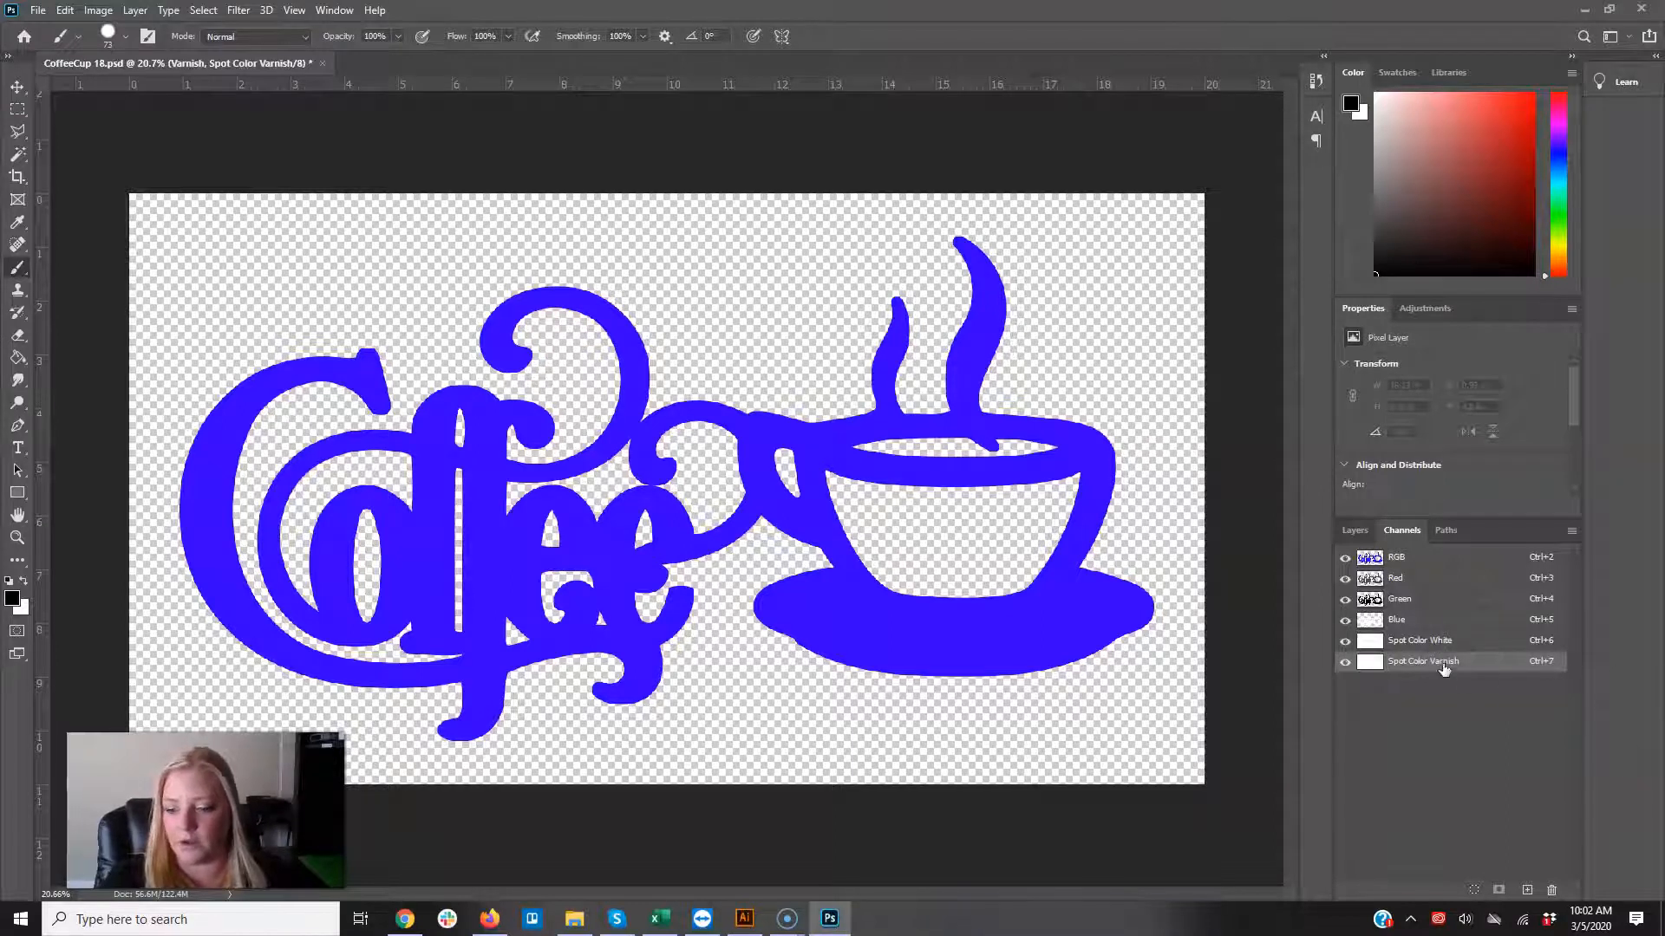
pyautogui.click(1441, 645)
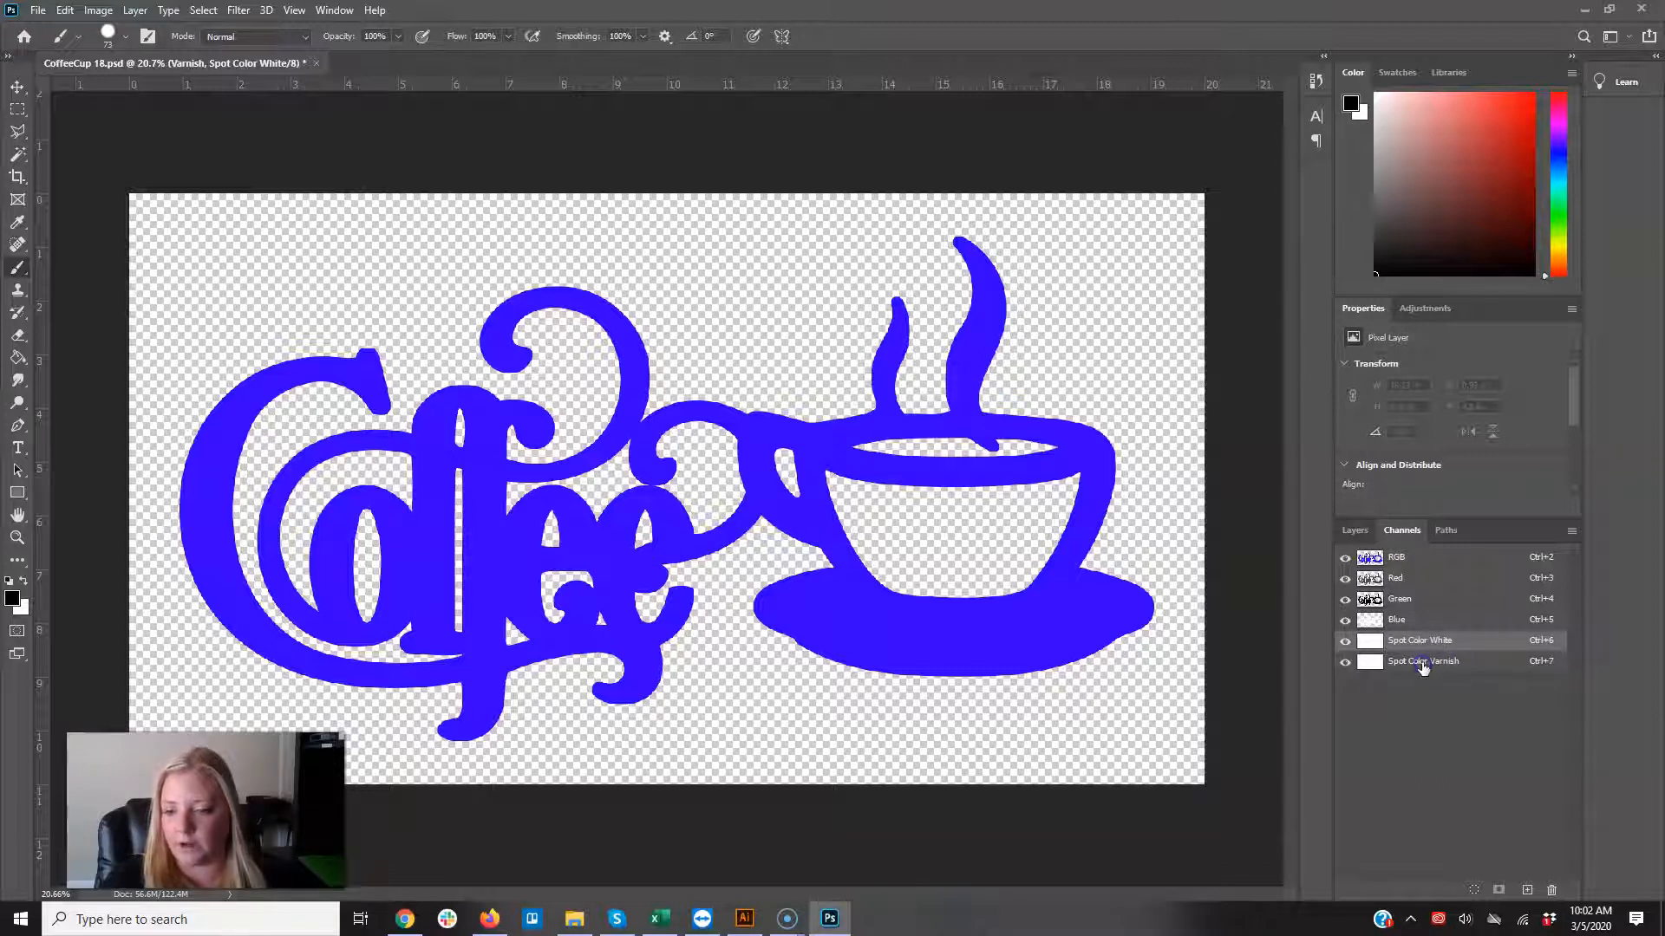
pyautogui.click(1423, 666)
pyautogui.click(1376, 647)
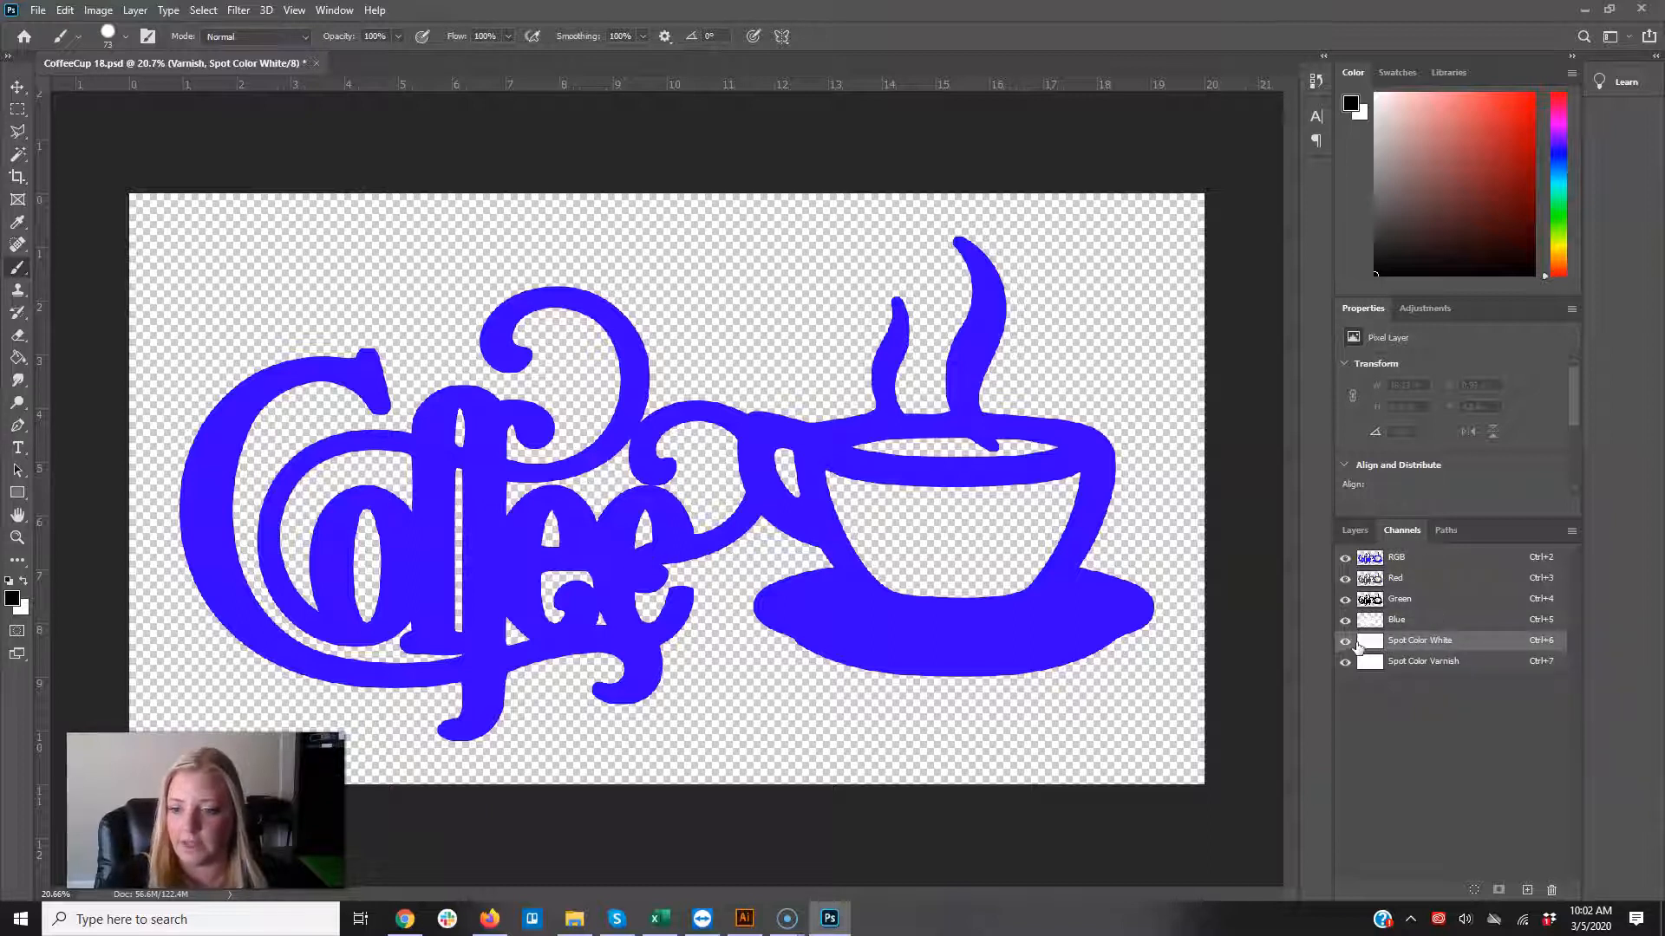
pyautogui.click(1449, 662)
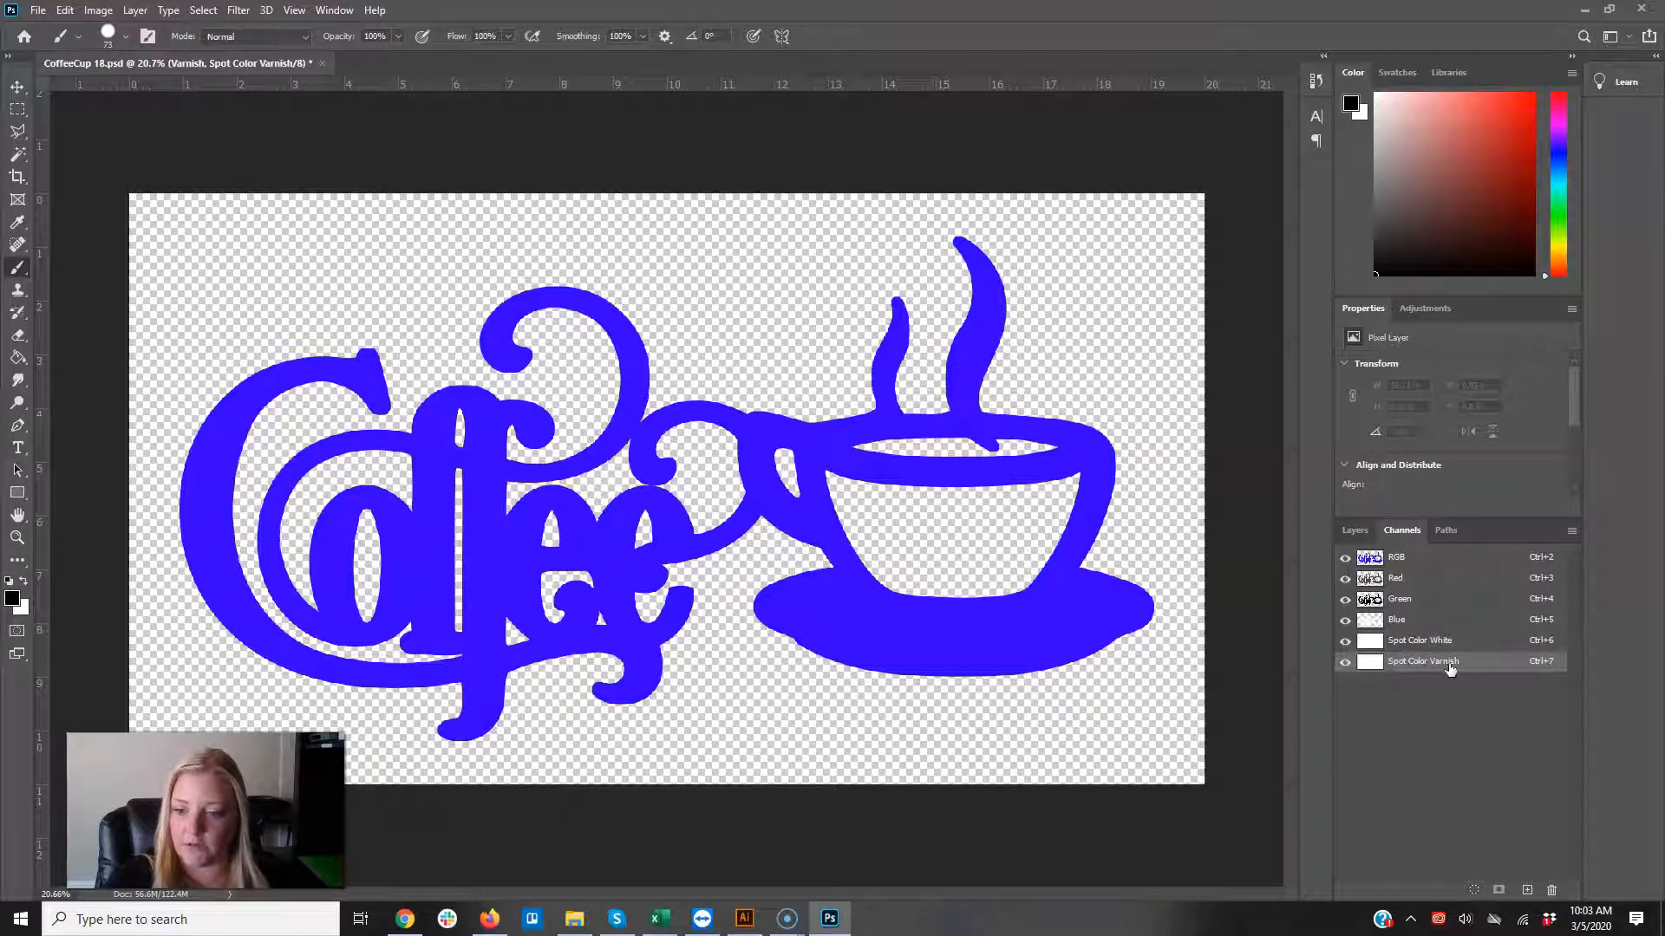
pyautogui.click(1442, 644)
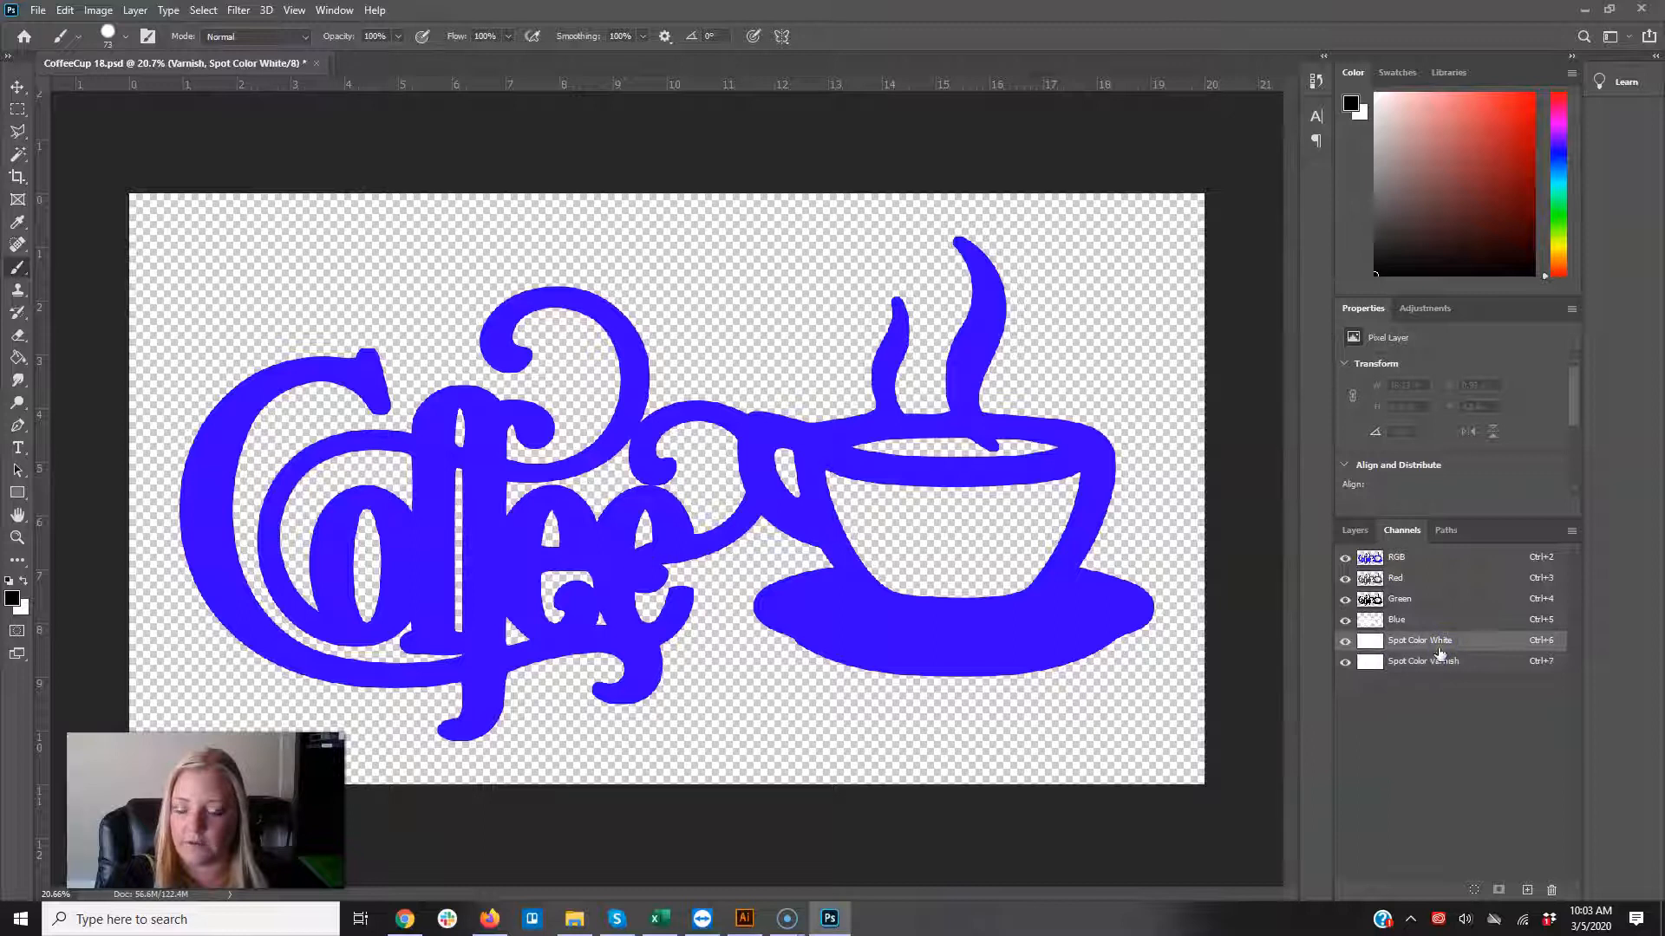
# Step: Load the Varnish layer's outline as a selection, then make the Print layer and the Spot Color Varnish channel active
pyautogui.click(1354, 530)
pyautogui.keyDown('ctrl'); pyautogui.click(1381, 666); pyautogui.keyUp('ctrl')
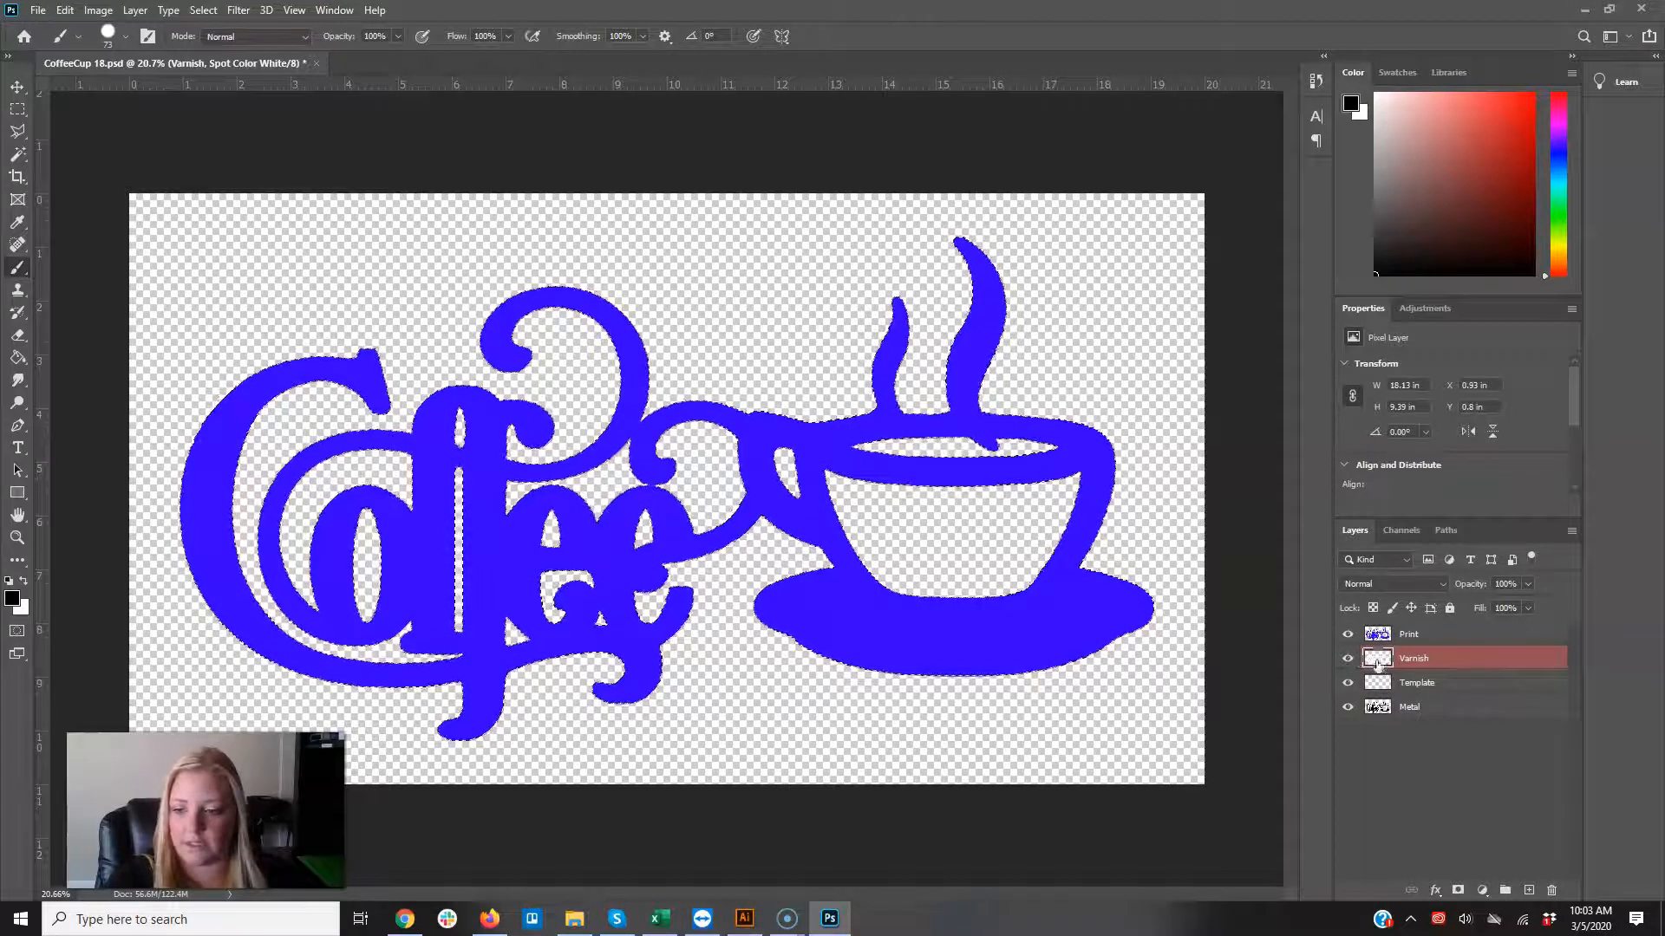
pyautogui.click(1412, 634)
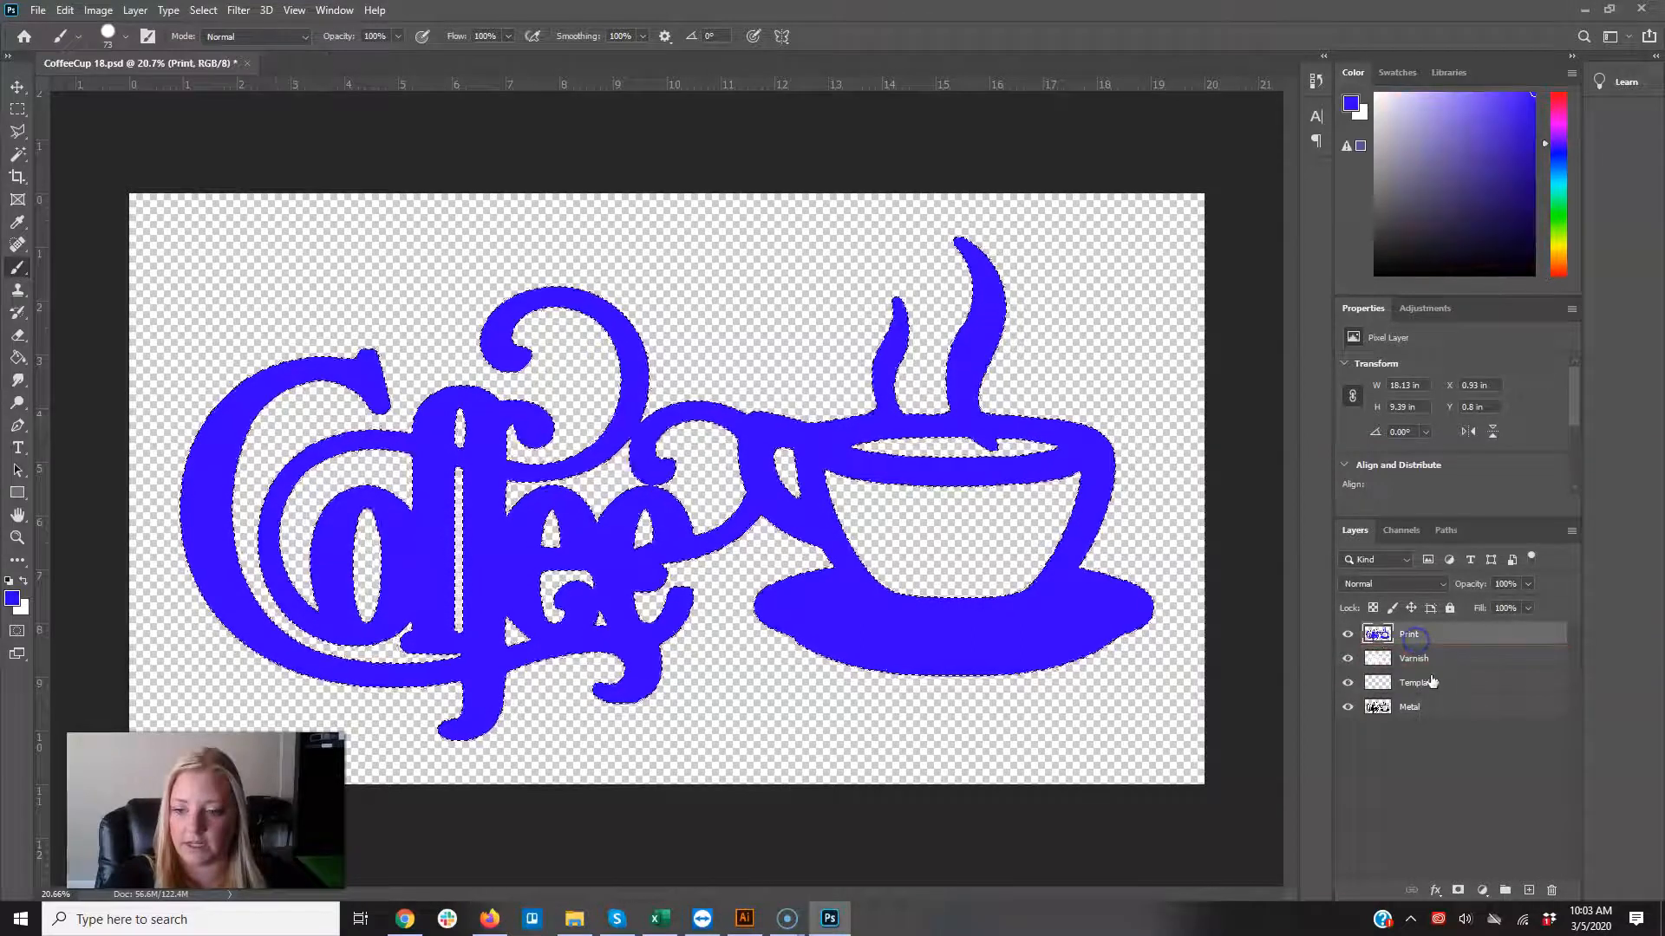
pyautogui.click(1401, 530)
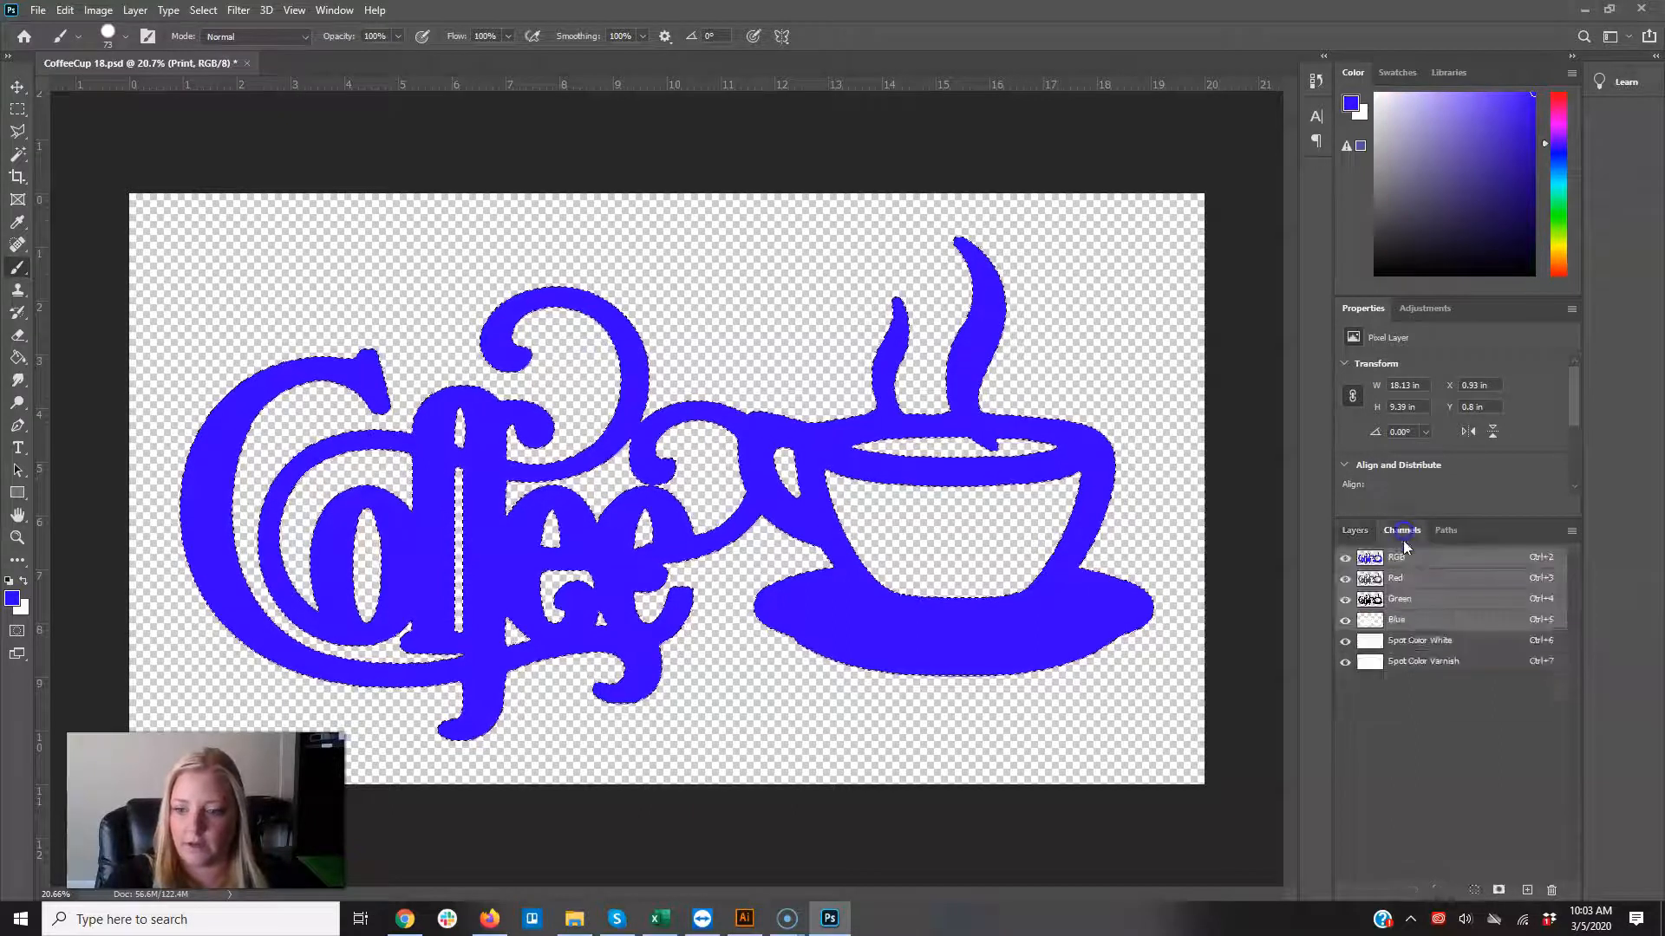
pyautogui.click(1422, 662)
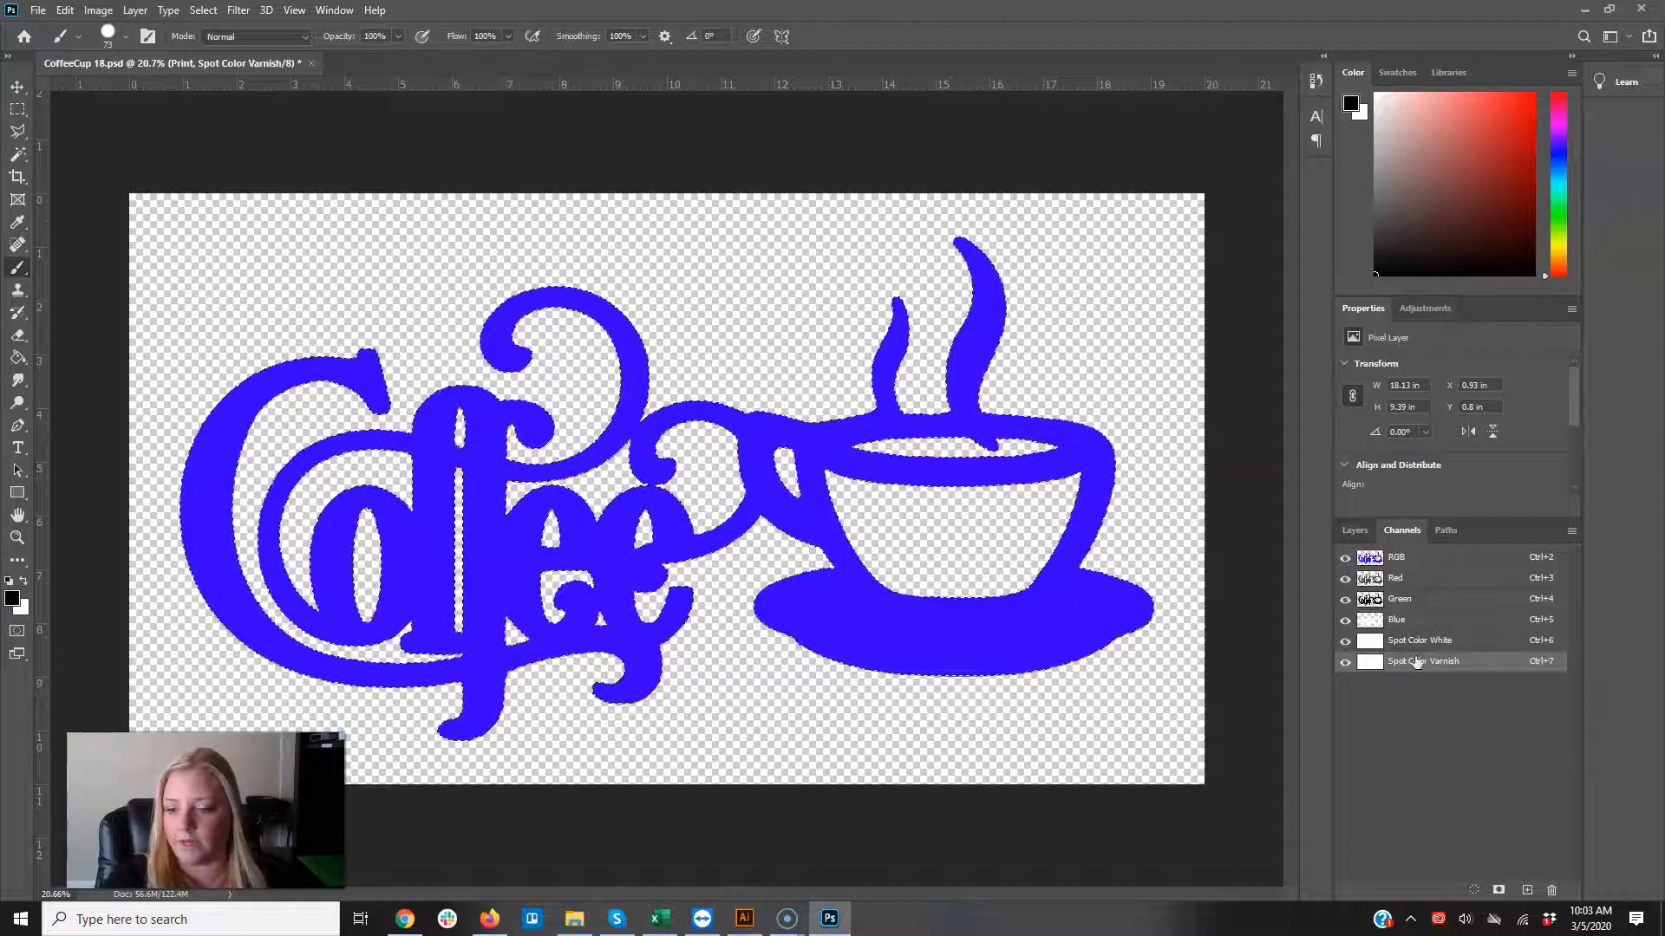
# Step: Fill the selected artwork shape with black on the Spot Color Varnish channel
pyautogui.moveTo(1386, 248)
pyautogui.mouseDown()
pyautogui.moveTo(1337, 206)
pyautogui.moveTo(1322, 86)
pyautogui.moveTo(1321, 226)
pyautogui.moveTo(1318, 79)
pyautogui.moveTo(1323, 289)
pyautogui.mouseUp()
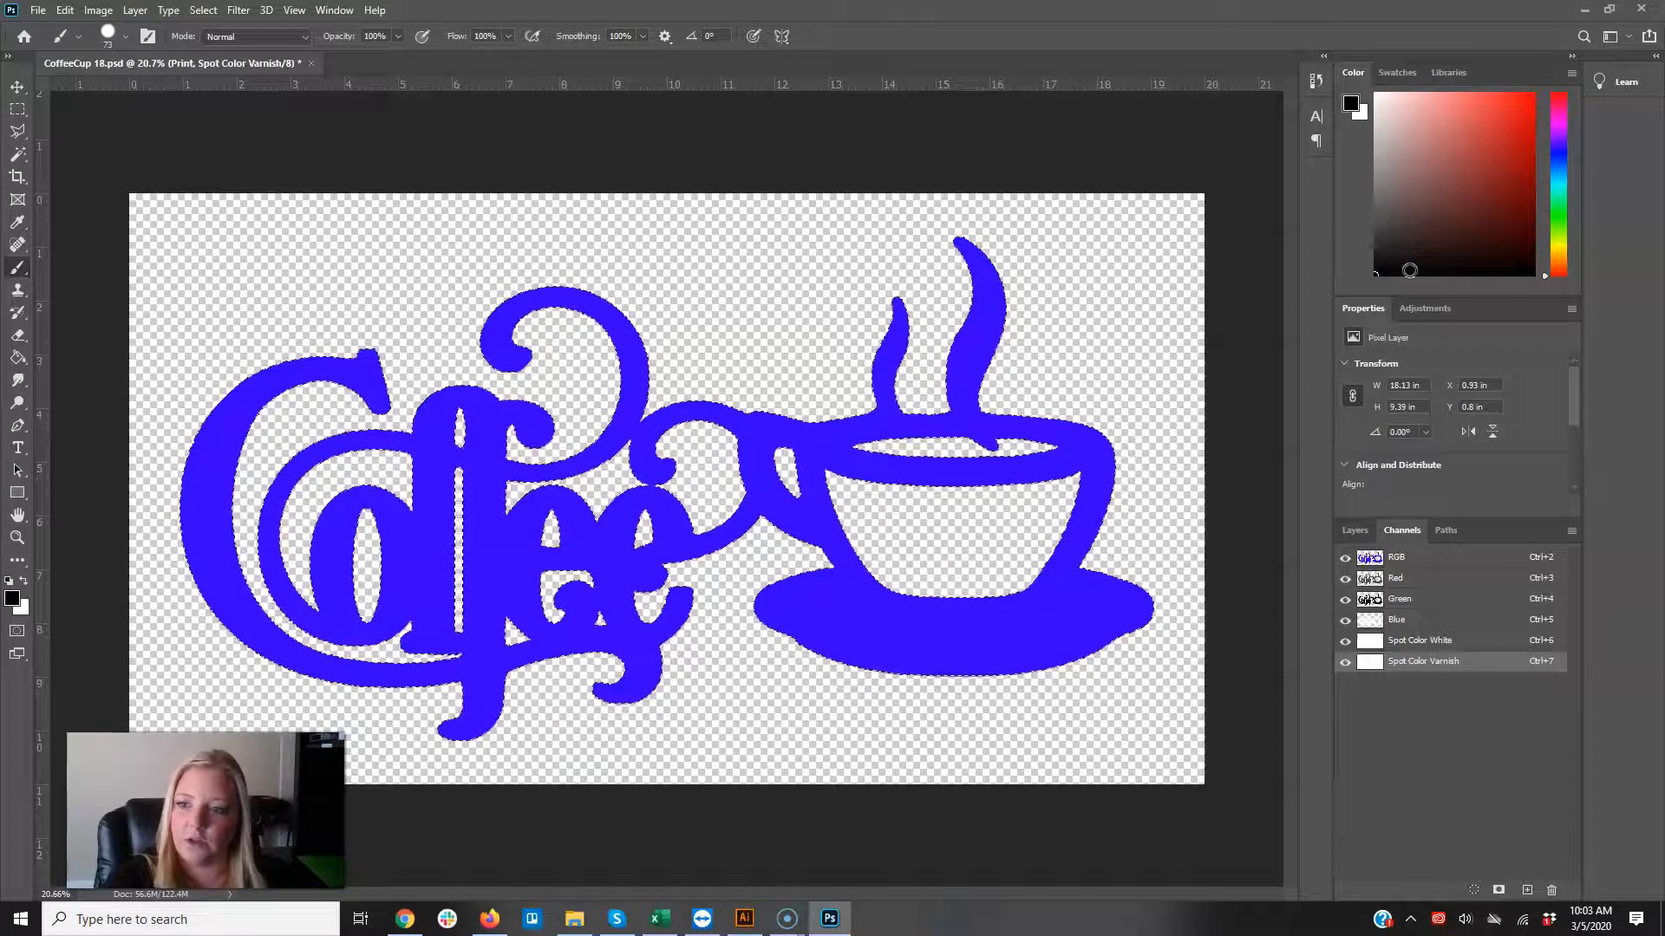
pyautogui.moveTo(1387, 266)
pyautogui.mouseDown()
pyautogui.moveTo(1301, 143)
pyautogui.moveTo(1266, 210)
pyautogui.moveTo(1256, 84)
pyautogui.moveTo(1189, 329)
pyautogui.moveTo(1353, 286)
pyautogui.moveTo(1378, 241)
pyautogui.moveTo(1325, 306)
pyautogui.mouseUp()
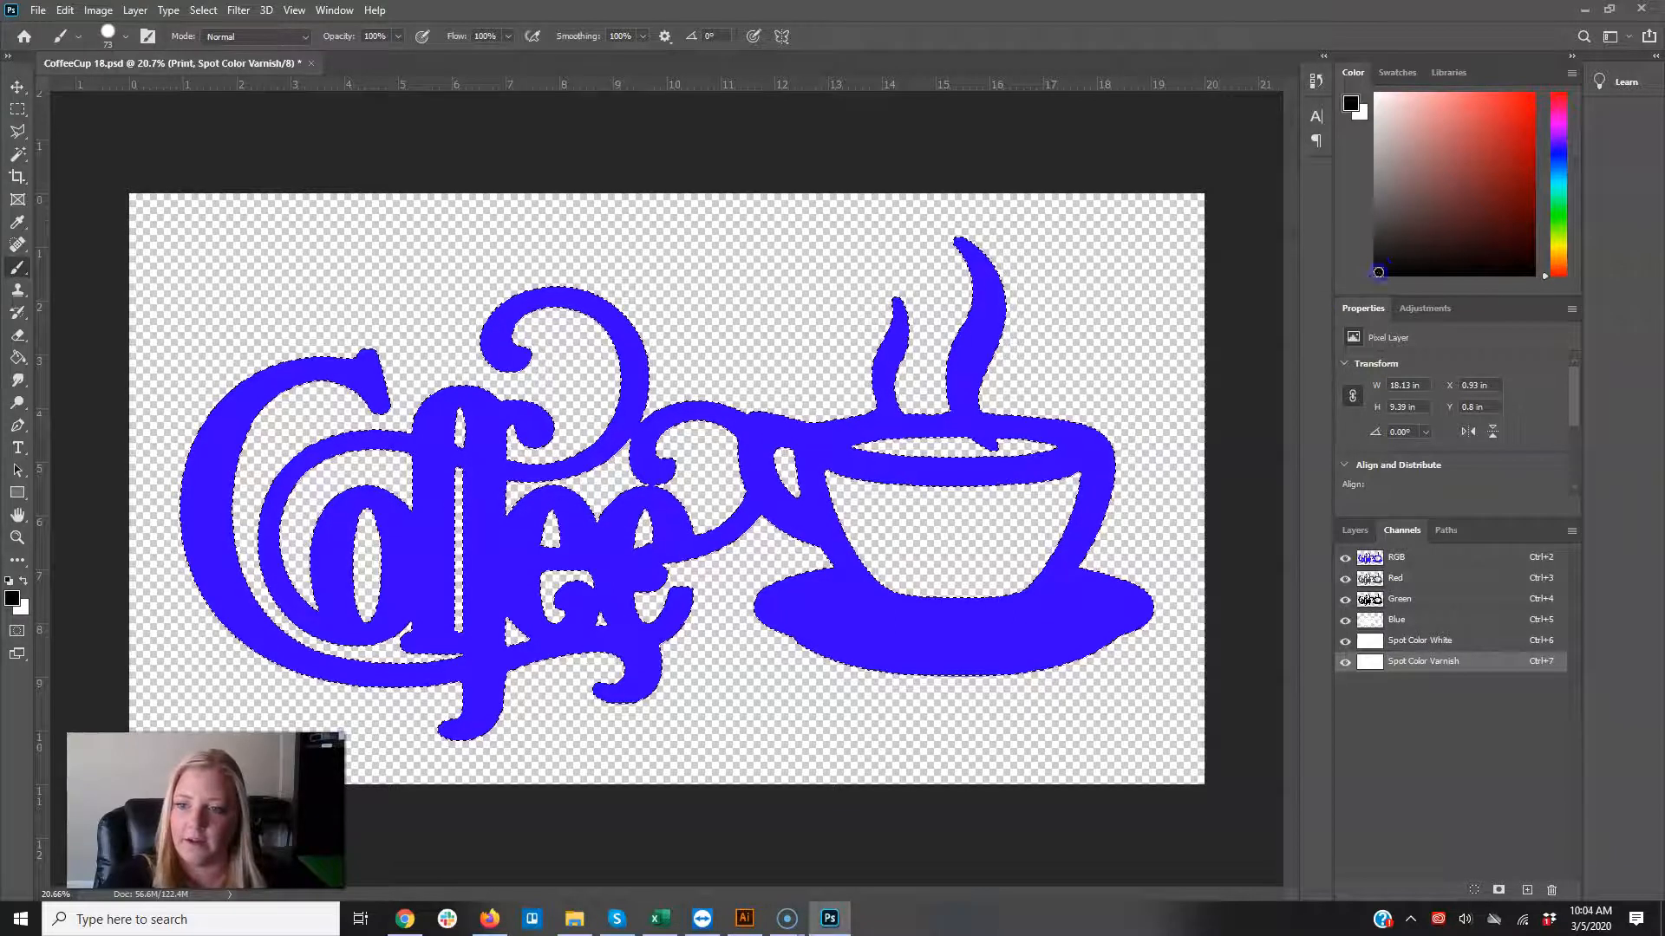
pyautogui.moveTo(1380, 252)
pyautogui.mouseDown()
pyautogui.moveTo(1393, 168)
pyautogui.moveTo(1348, 62)
pyautogui.moveTo(1292, 224)
pyautogui.moveTo(1301, 145)
pyautogui.moveTo(1271, 304)
pyautogui.moveTo(1266, 181)
pyautogui.moveTo(1240, 303)
pyautogui.mouseUp()
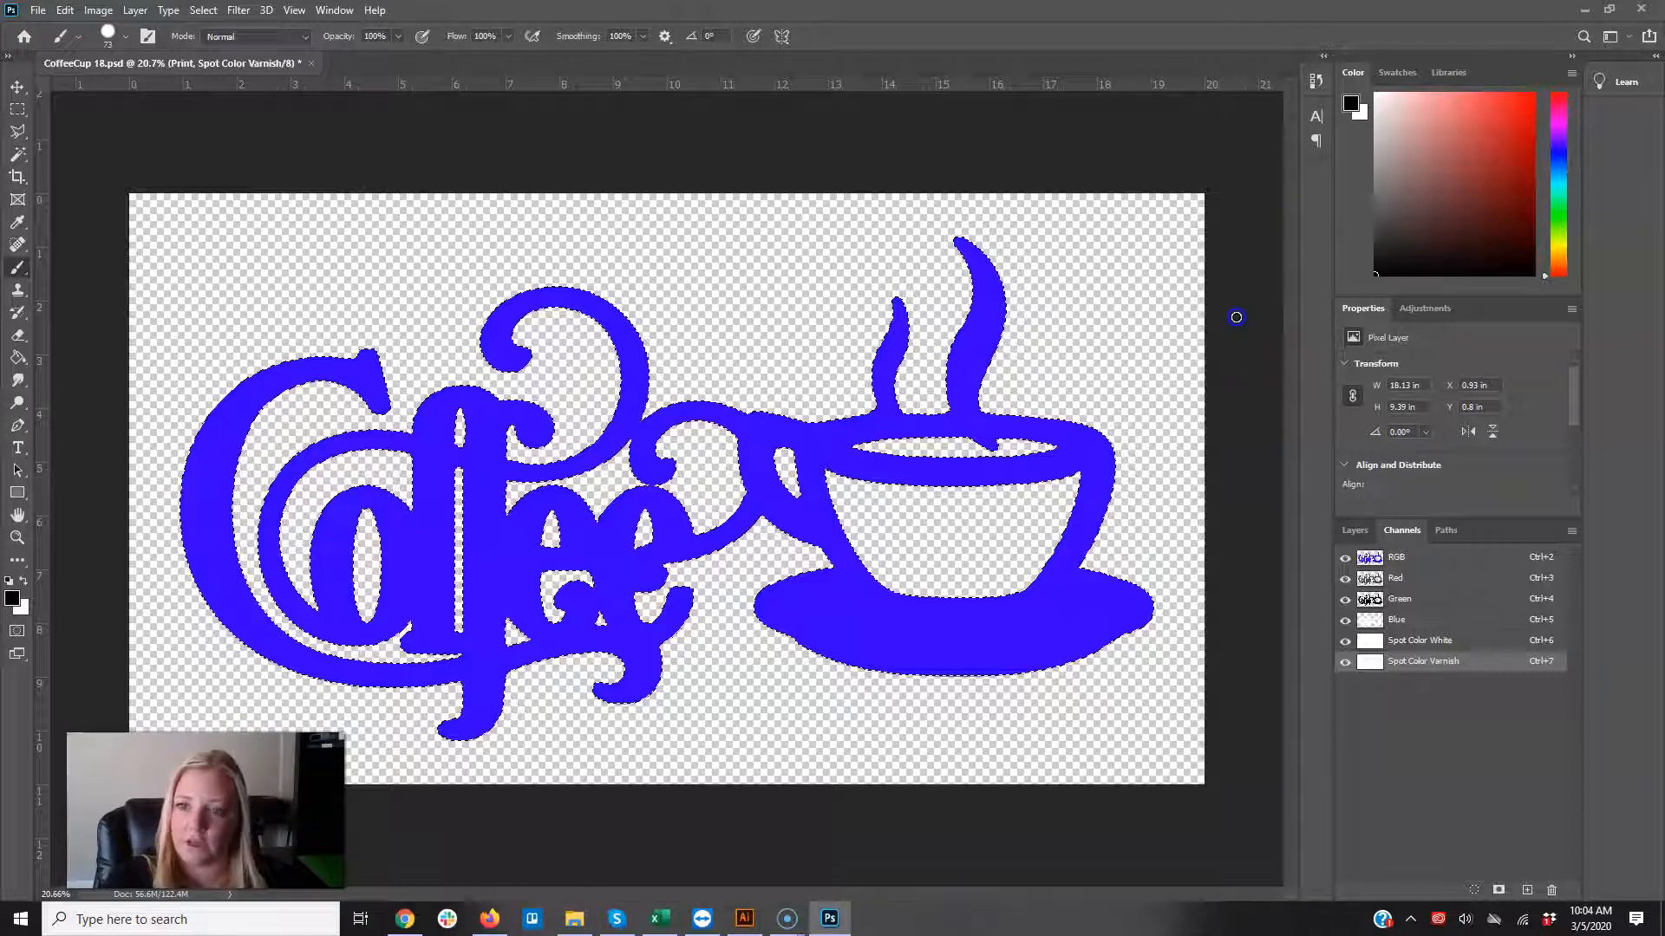
pyautogui.moveTo(1236, 317)
pyautogui.mouseDown()
pyautogui.moveTo(1208, 117)
pyautogui.moveTo(1181, 278)
pyautogui.moveTo(1193, 263)
pyautogui.moveTo(1193, 310)
pyautogui.mouseUp()
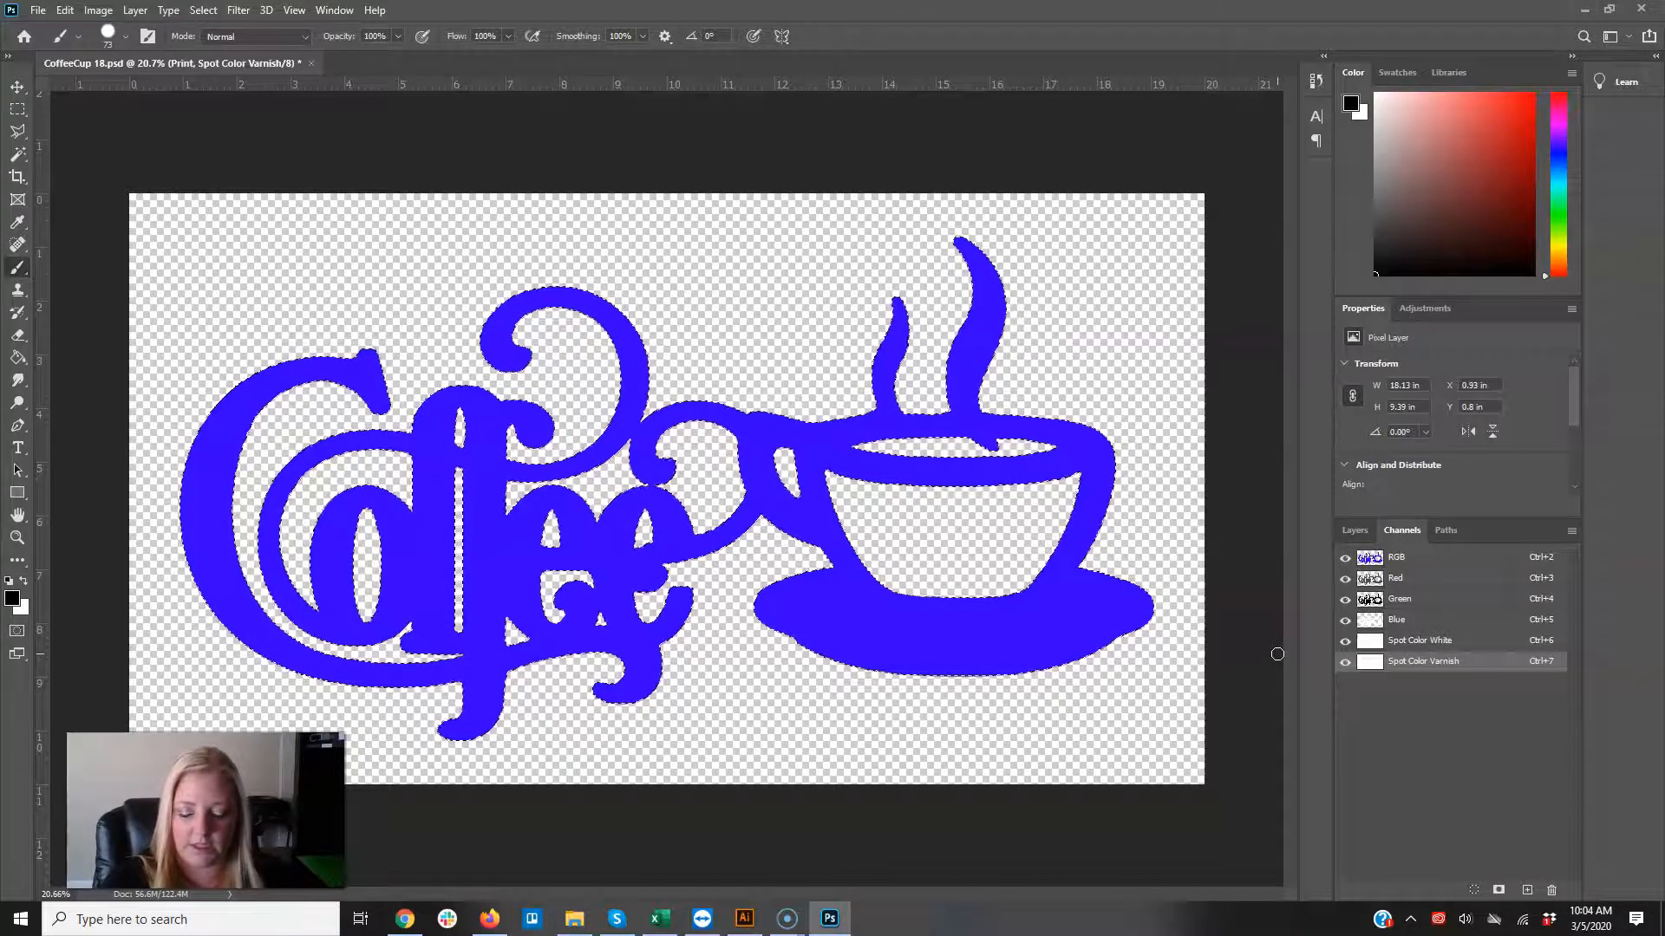
pyautogui.hotkey('alt', 'BackSpace')
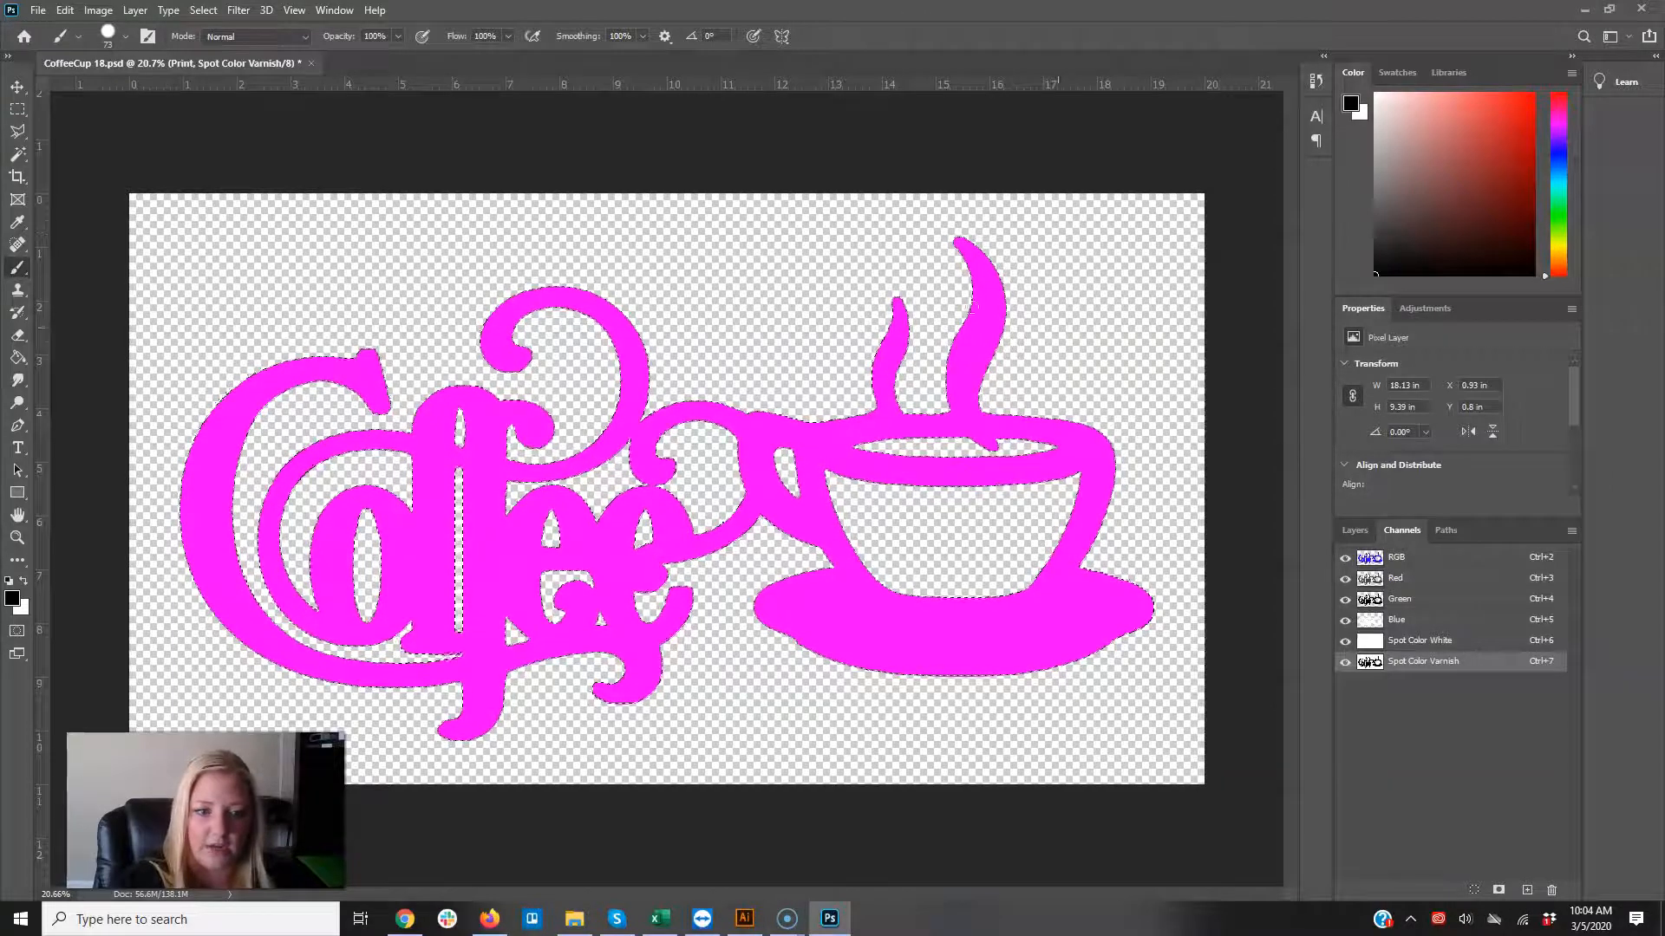
# Step: Check the Spot Color Varnish channel's options and clear the selection
pyautogui.doubleClick(1385, 661)
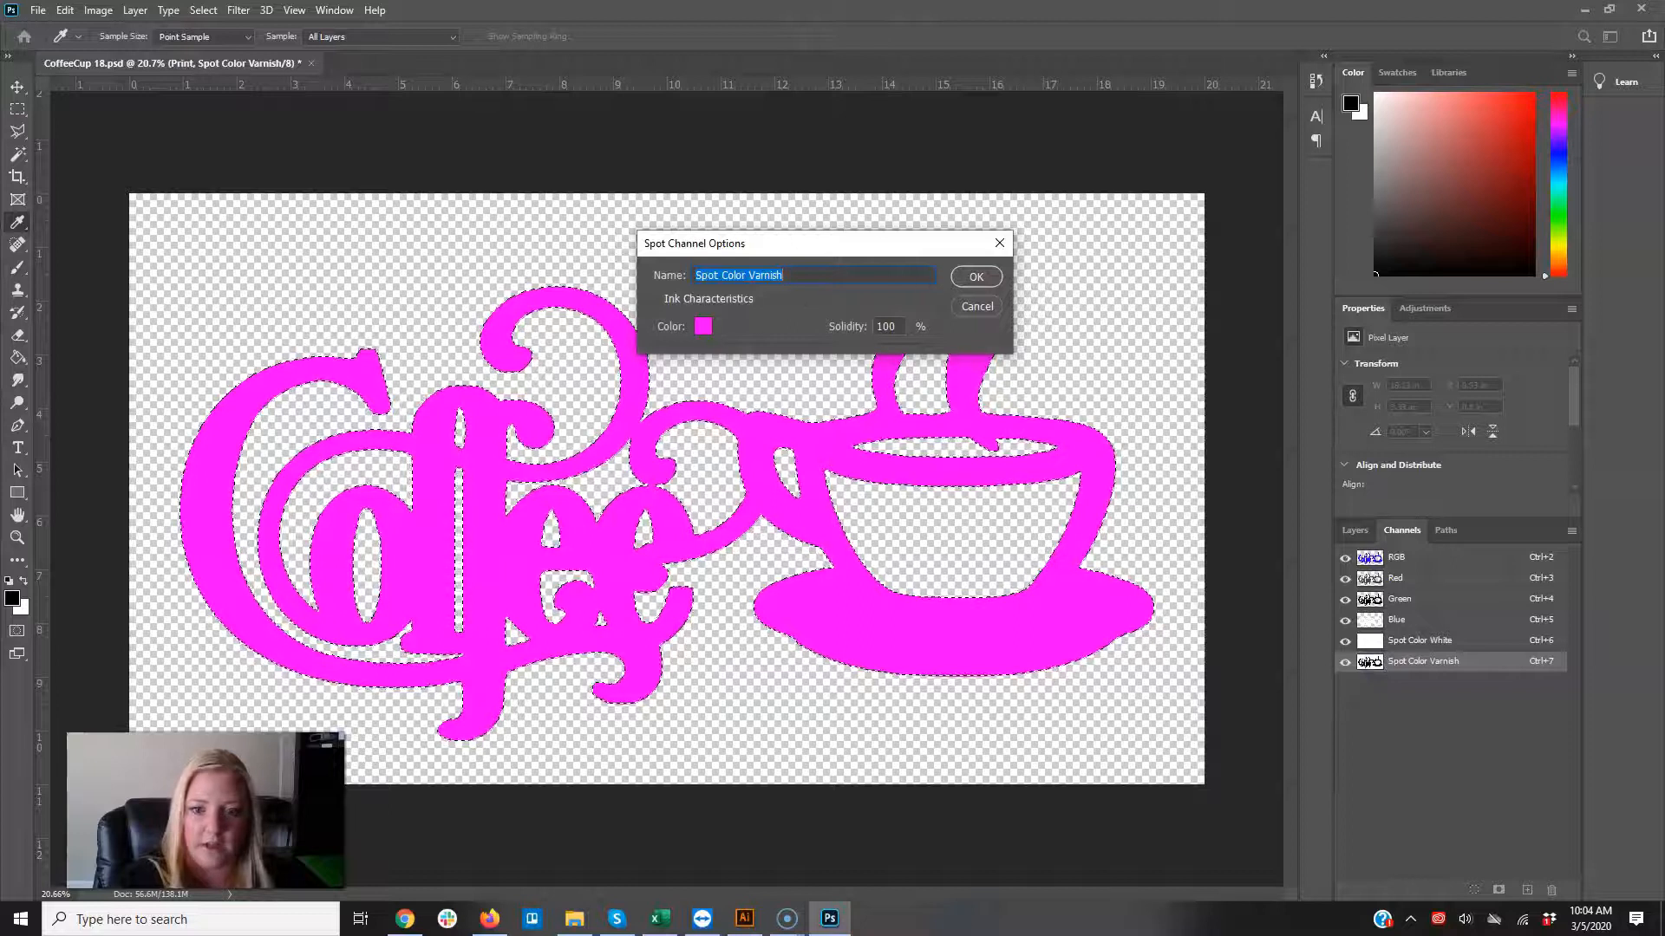
pyautogui.press('Return')
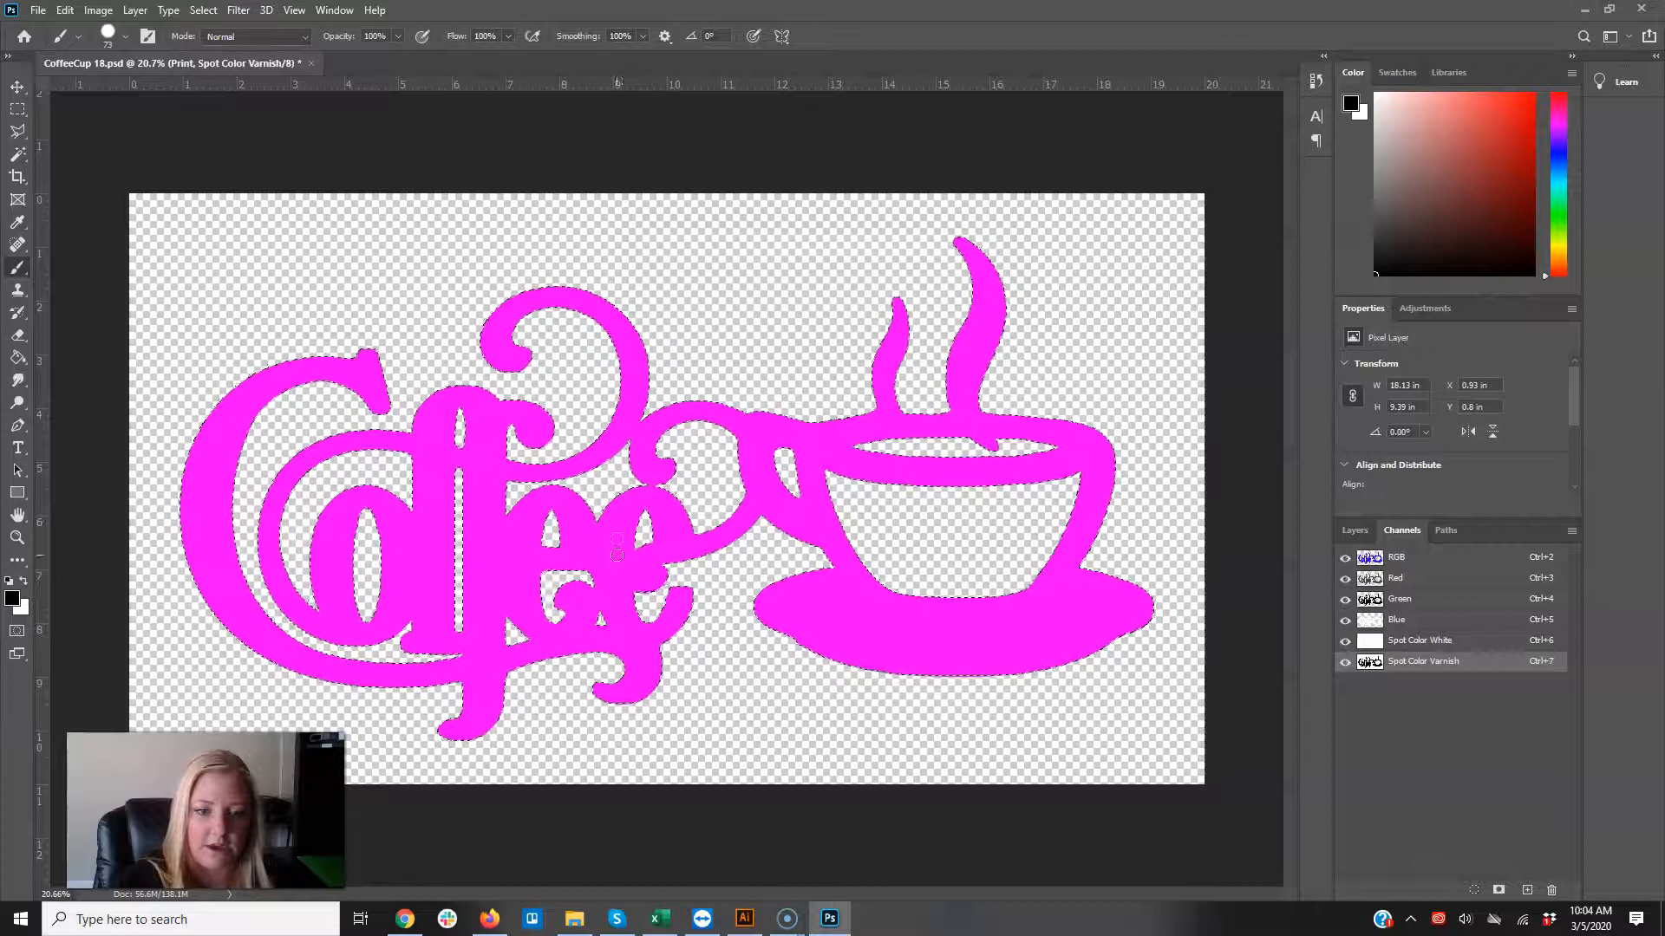
pyautogui.hotkey('ctrl', 'd')
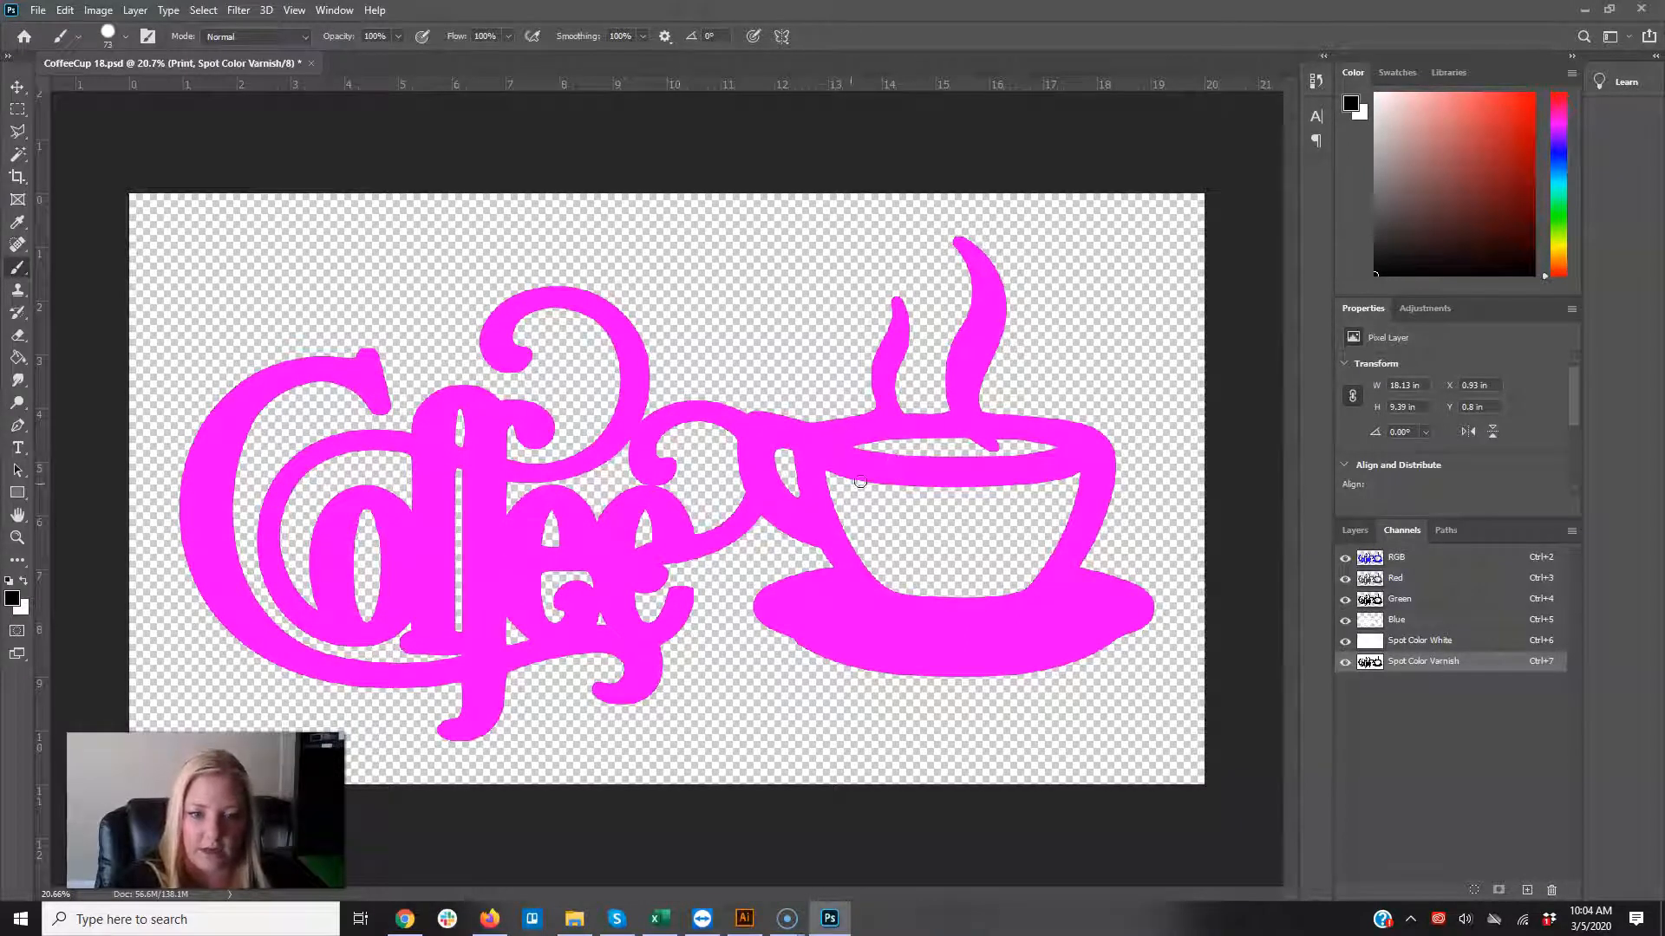
# Step: Compare the artwork with the Spot Color Varnish channel hidden and shown, and review the layer list
pyautogui.click(1344, 663)
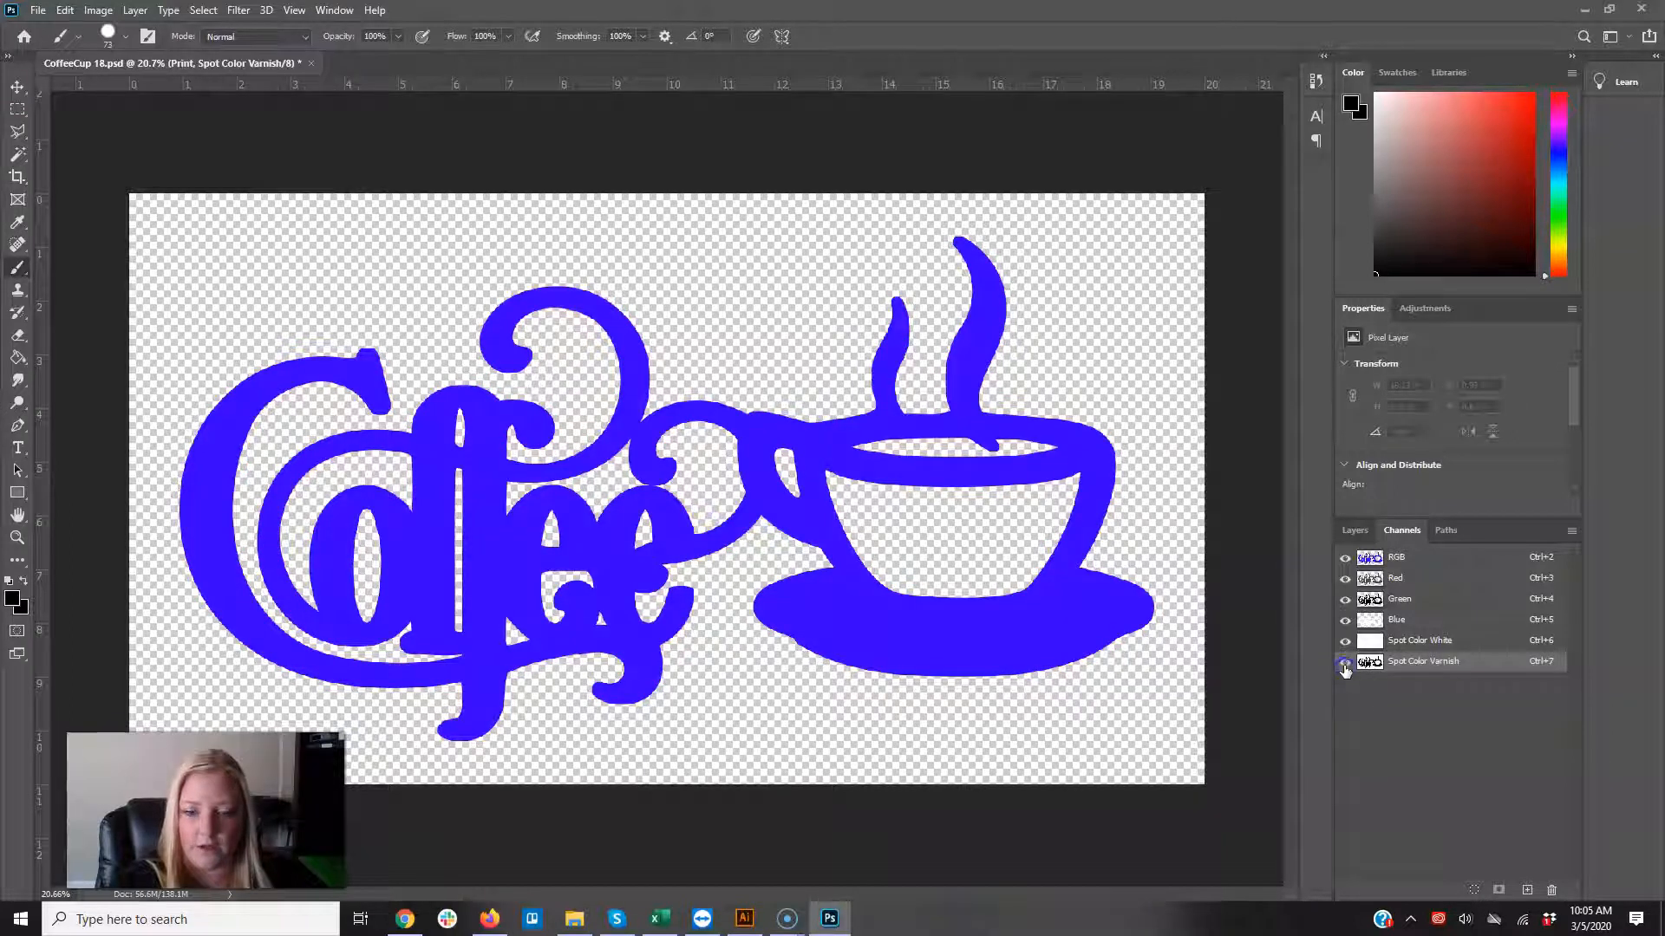
pyautogui.click(1345, 663)
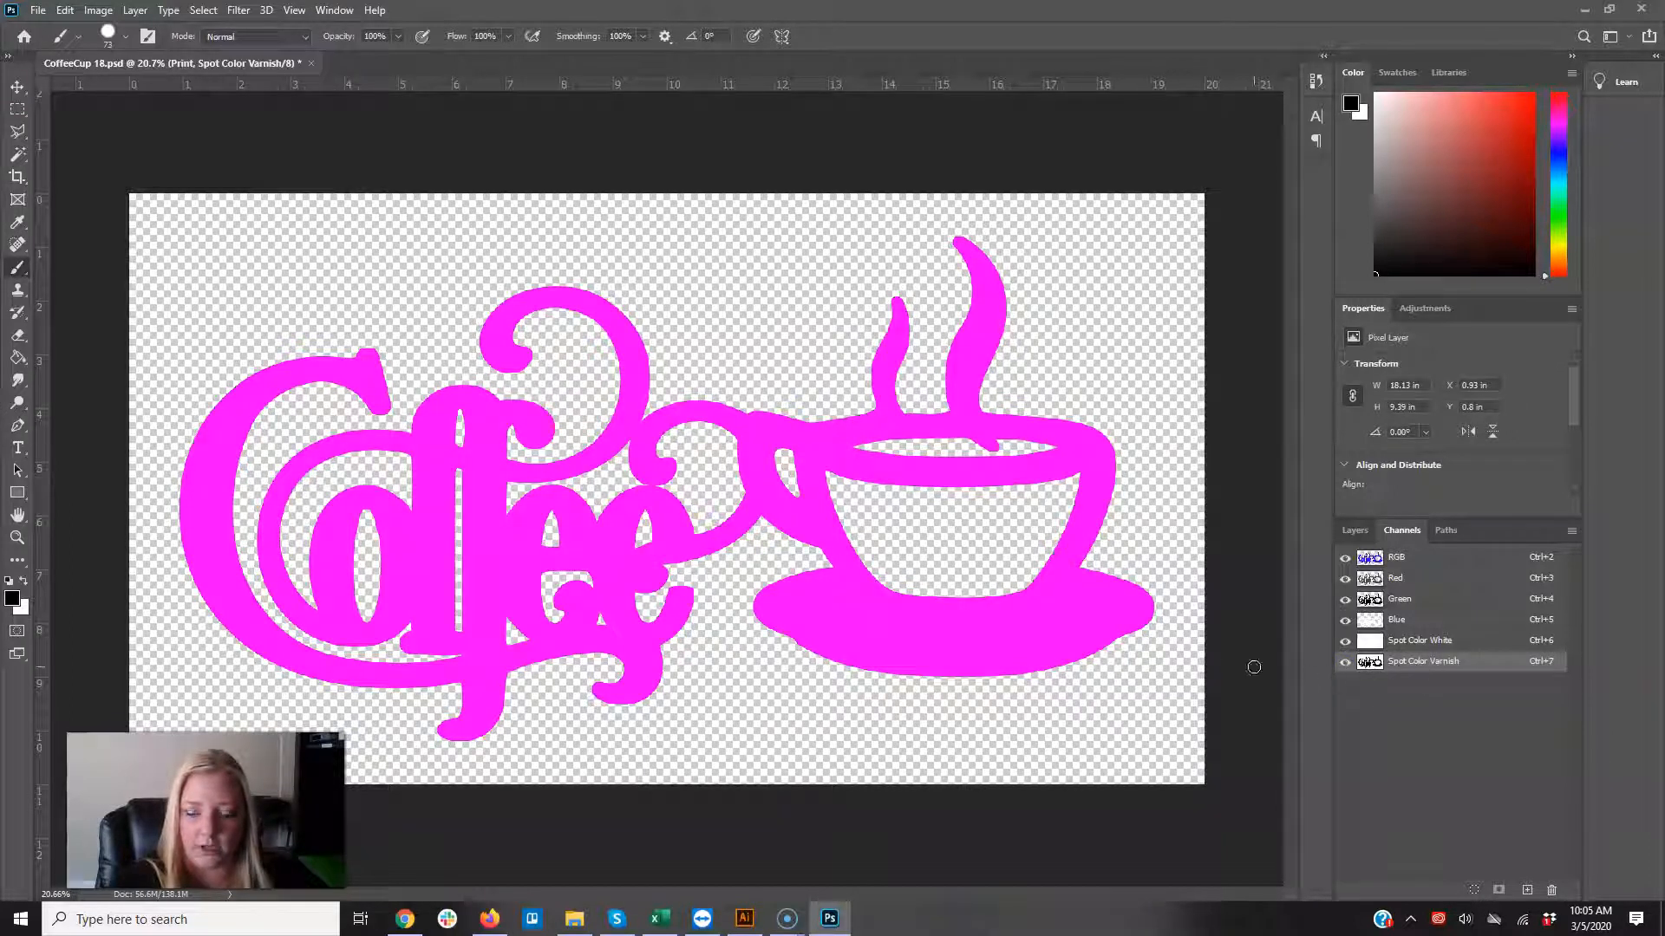
pyautogui.click(1355, 529)
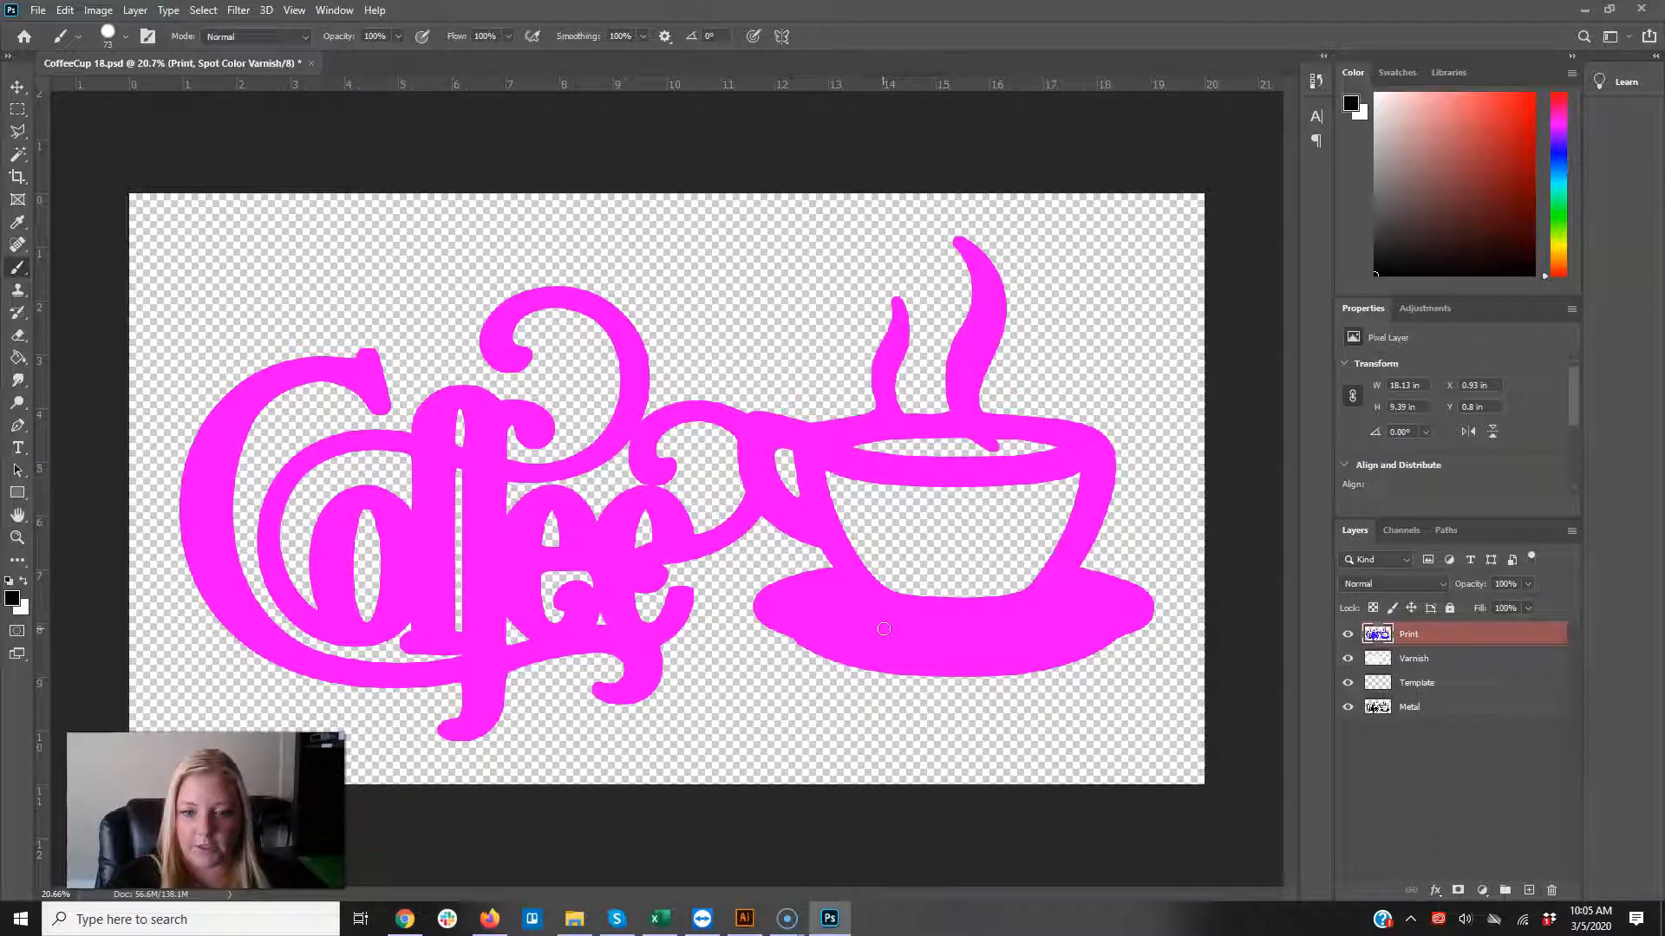
pyautogui.click(1389, 531)
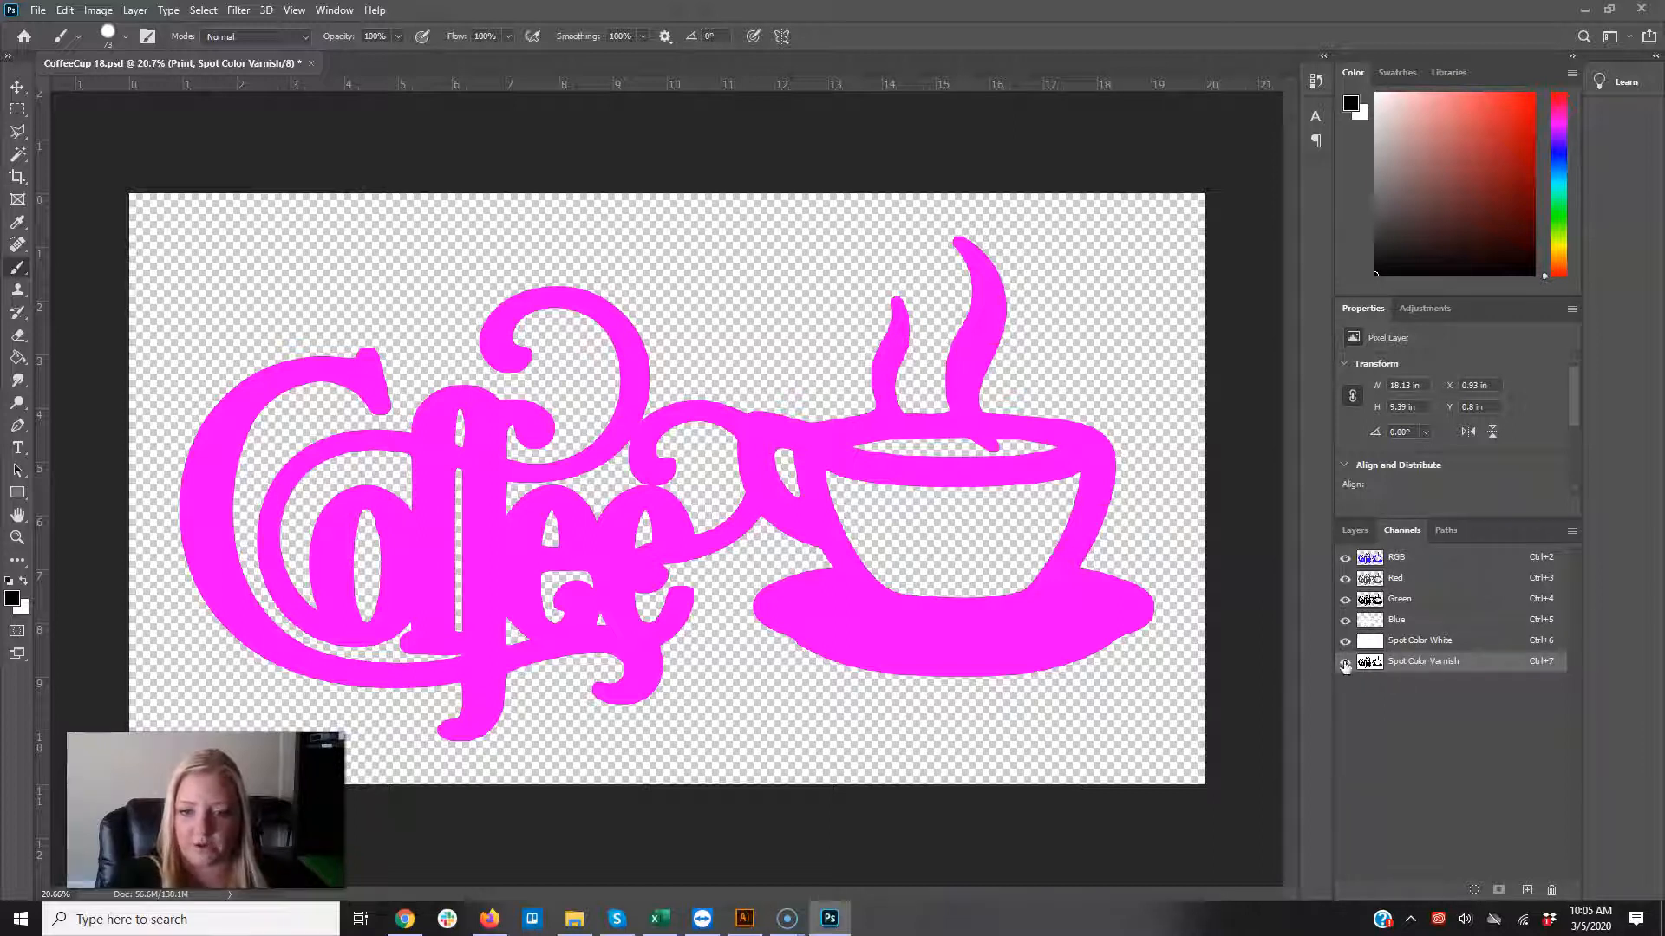
# Step: Delete the Metal layer and hide the Print and Varnish layers
pyautogui.click(1354, 529)
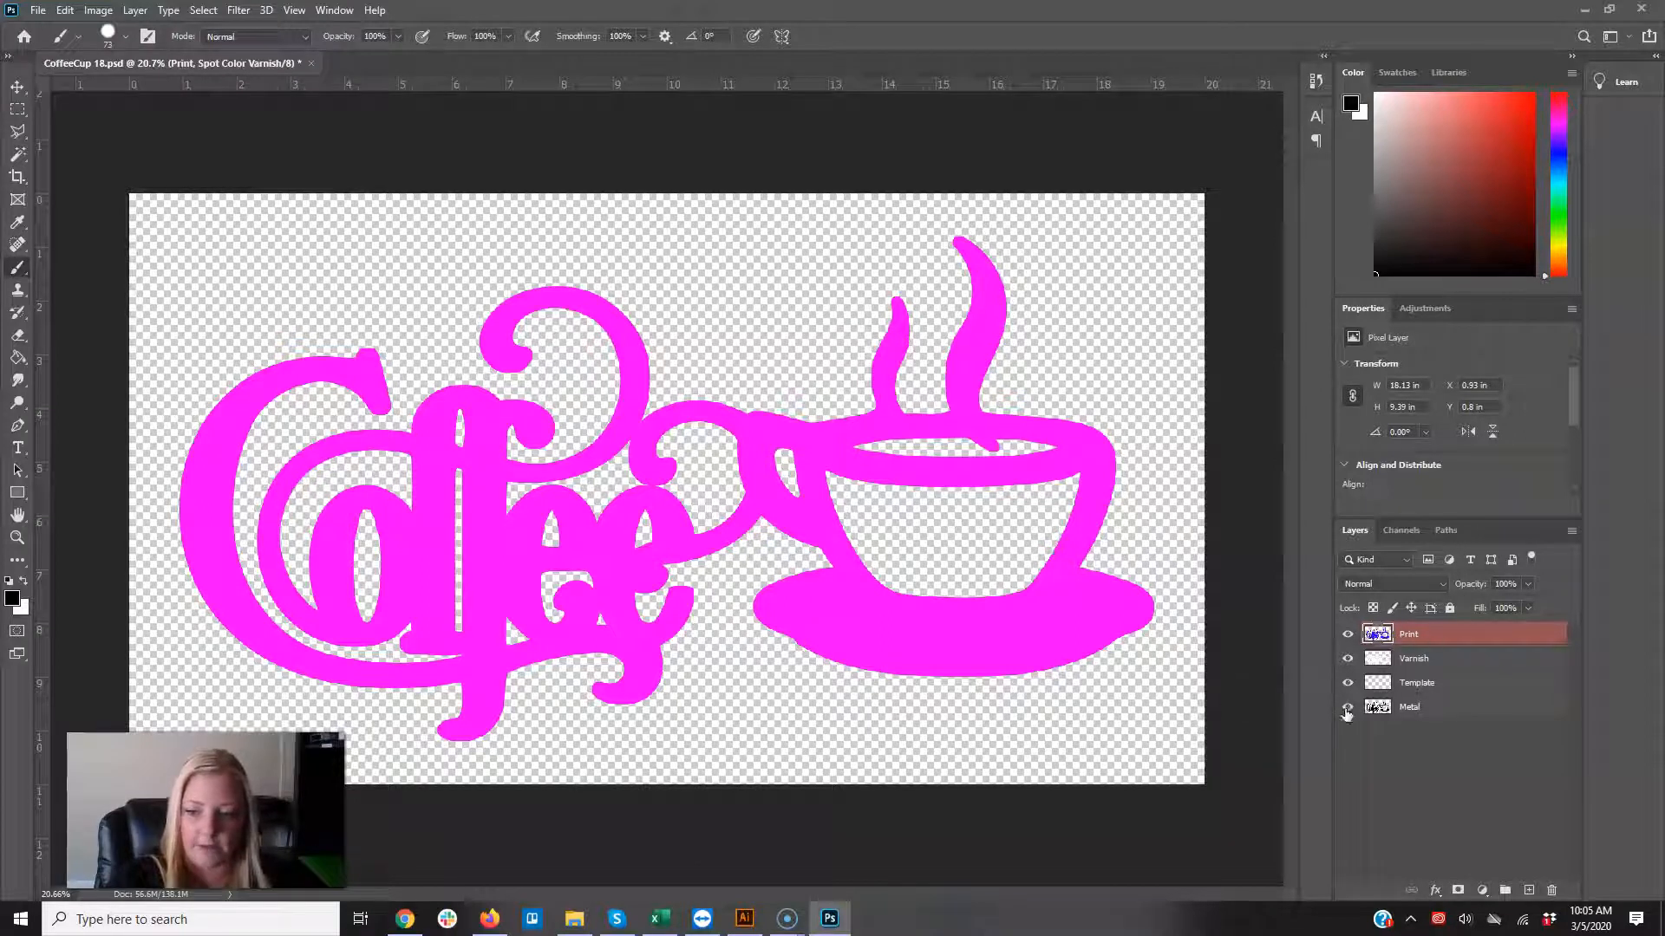
pyautogui.moveTo(1386, 709); pyautogui.dragTo(1552, 891)
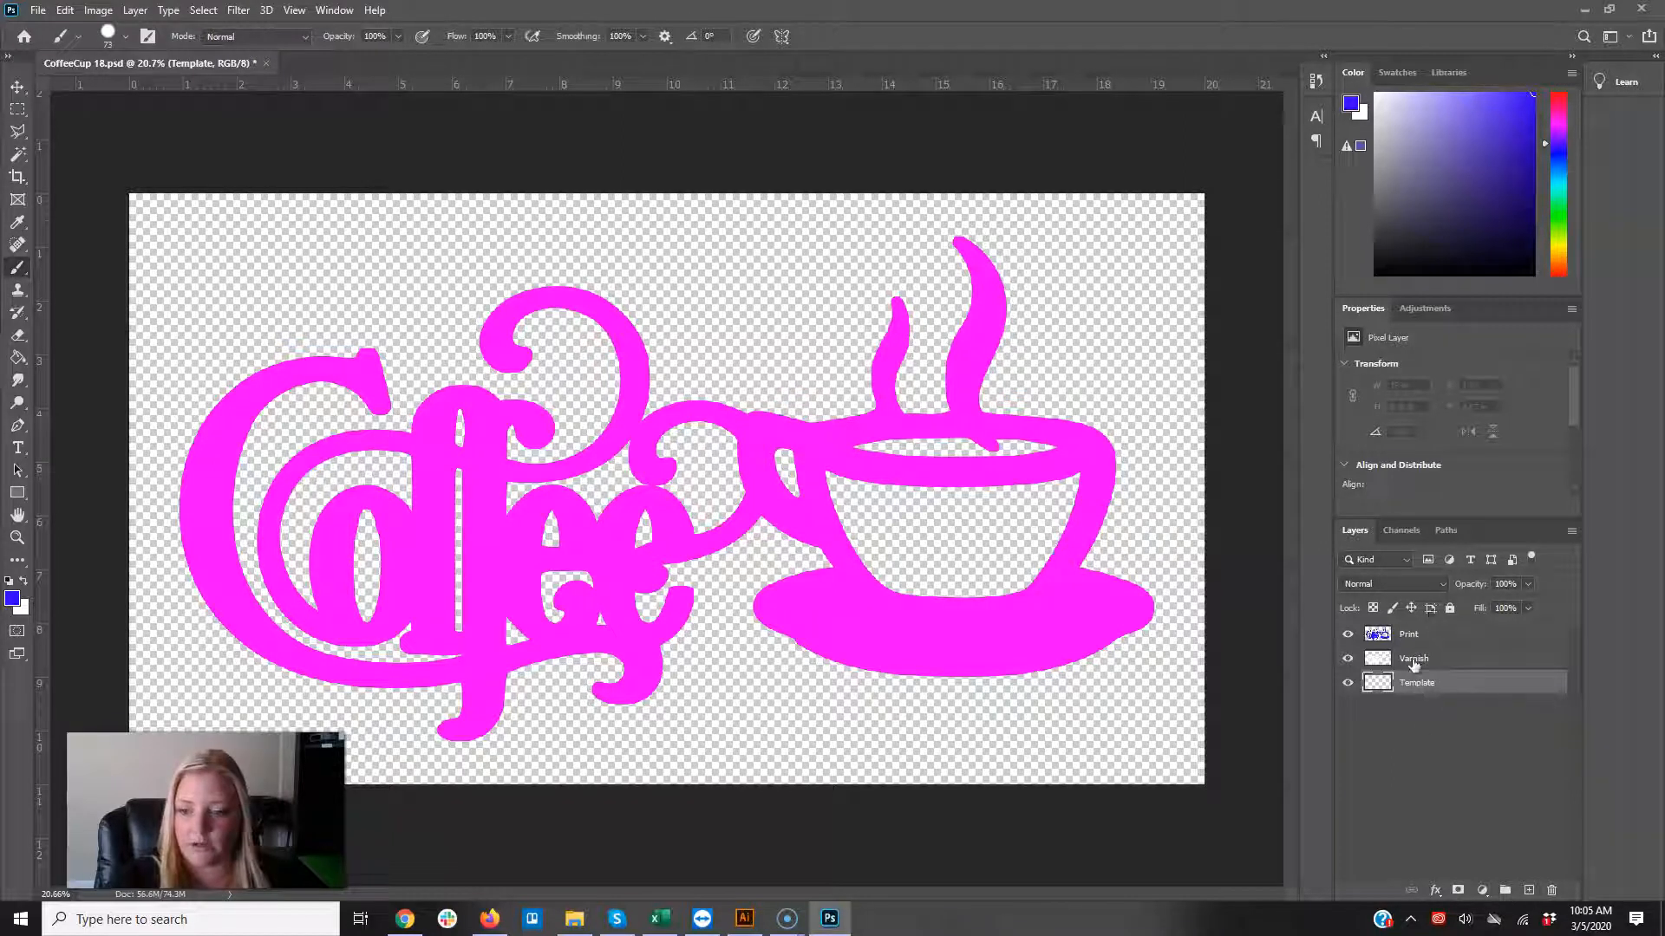
pyautogui.moveTo(1347, 634); pyautogui.dragTo(1347, 659)
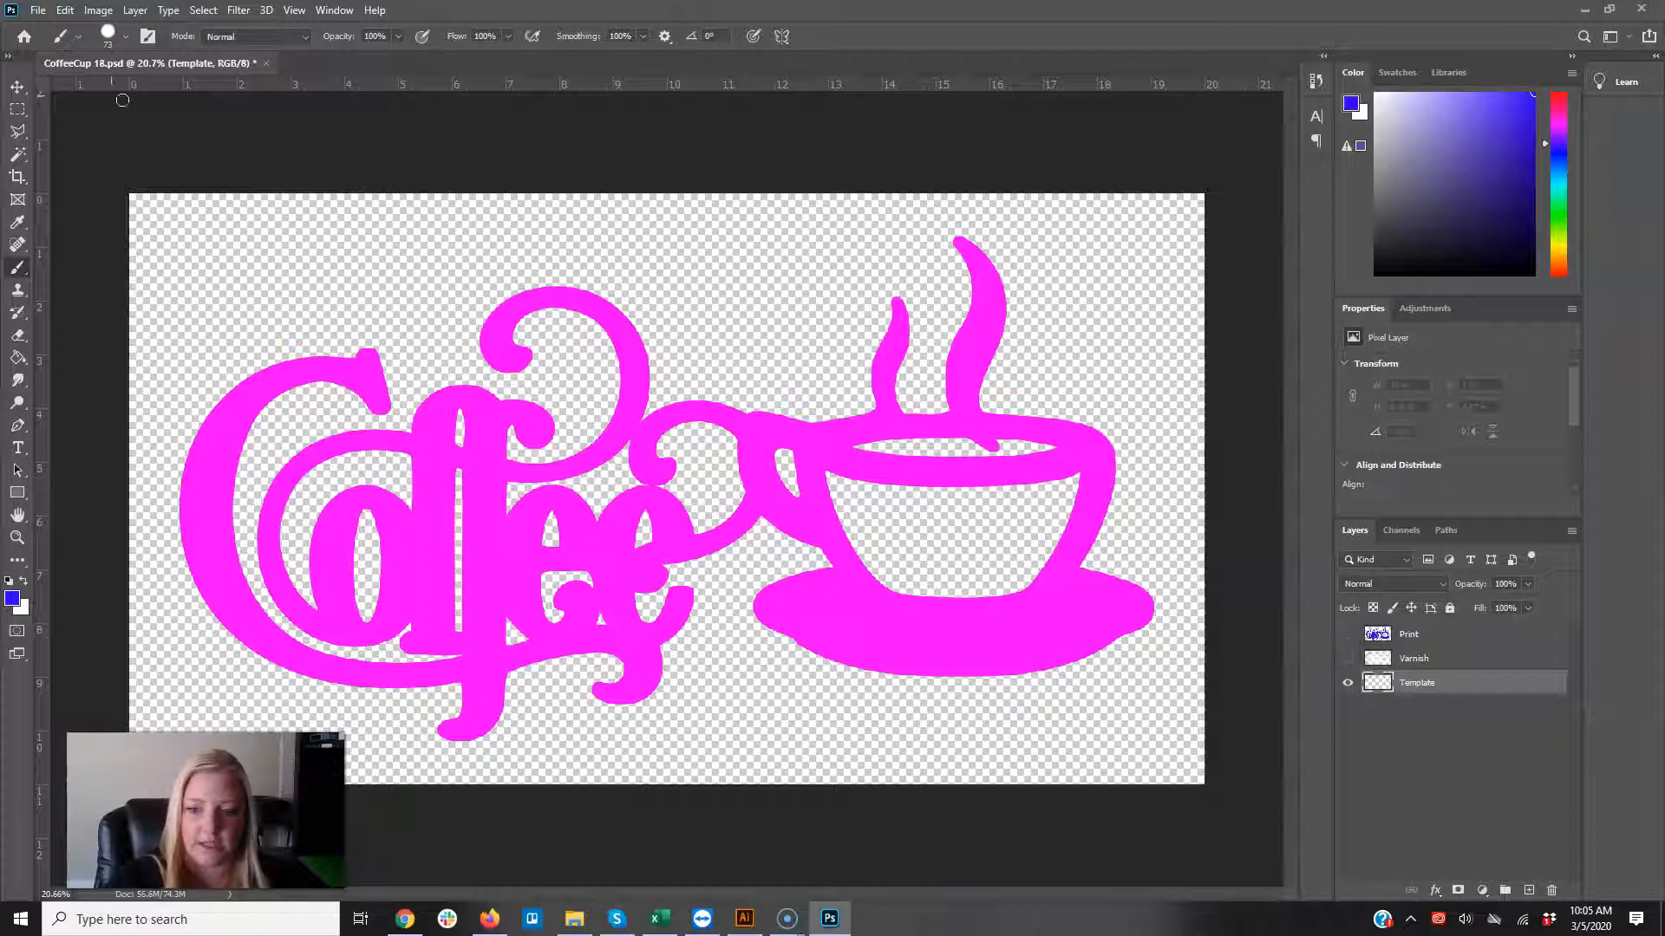
# Step: Examine the channels against the layer list with only the Template layer shown
pyautogui.click(1401, 530)
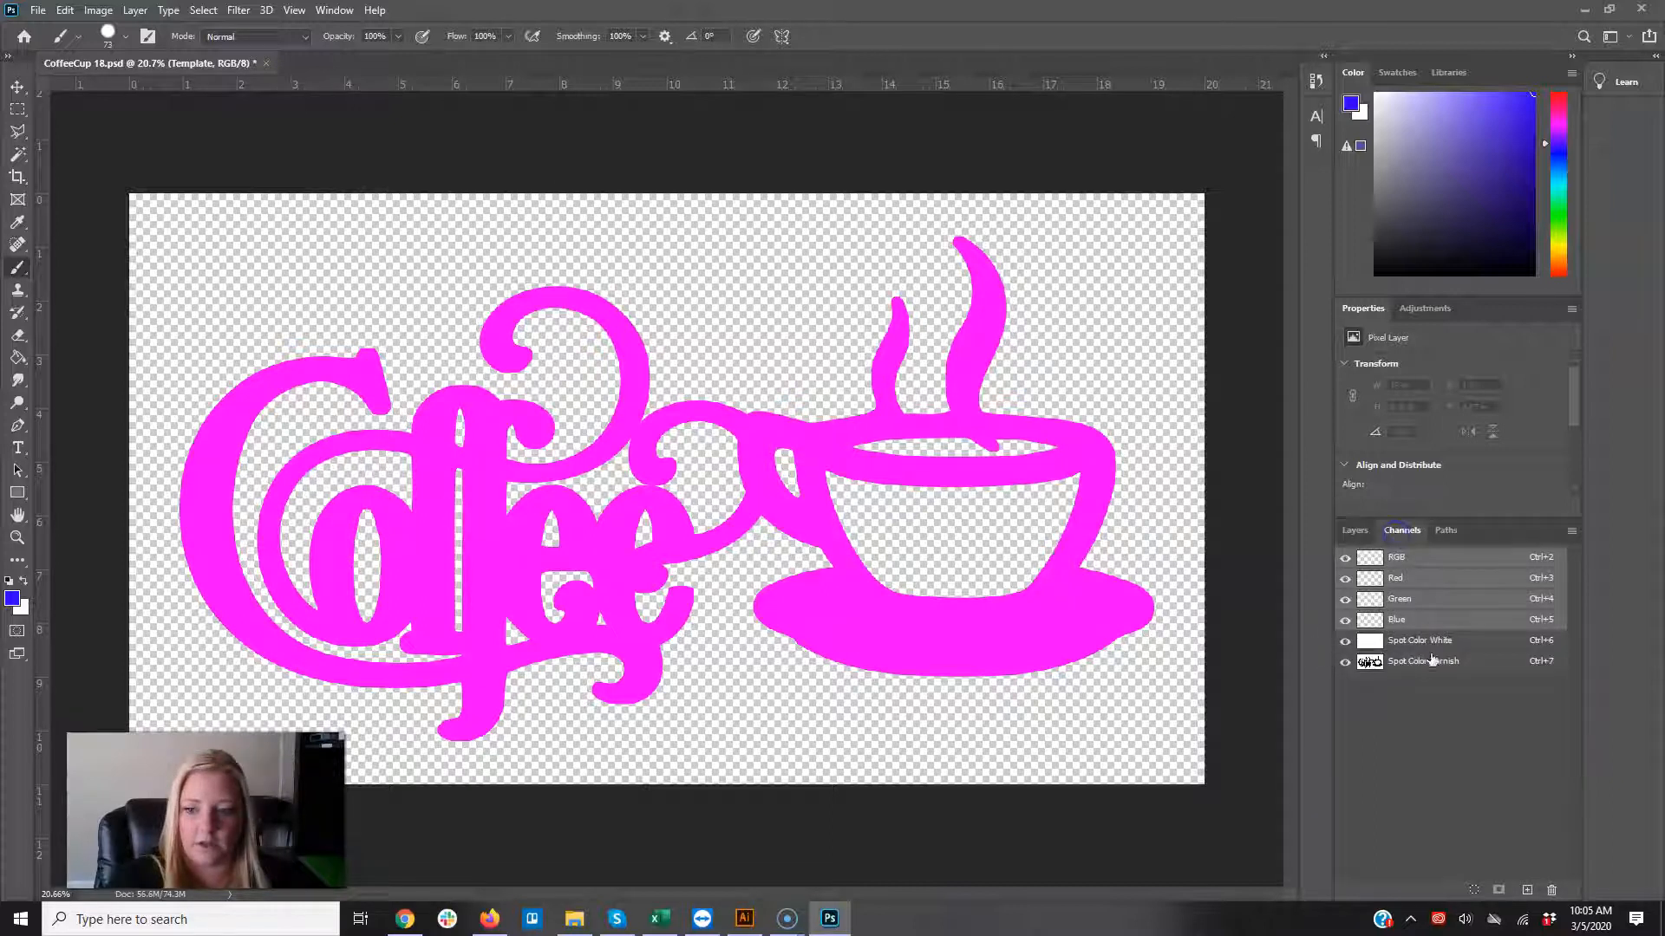
pyautogui.click(1355, 531)
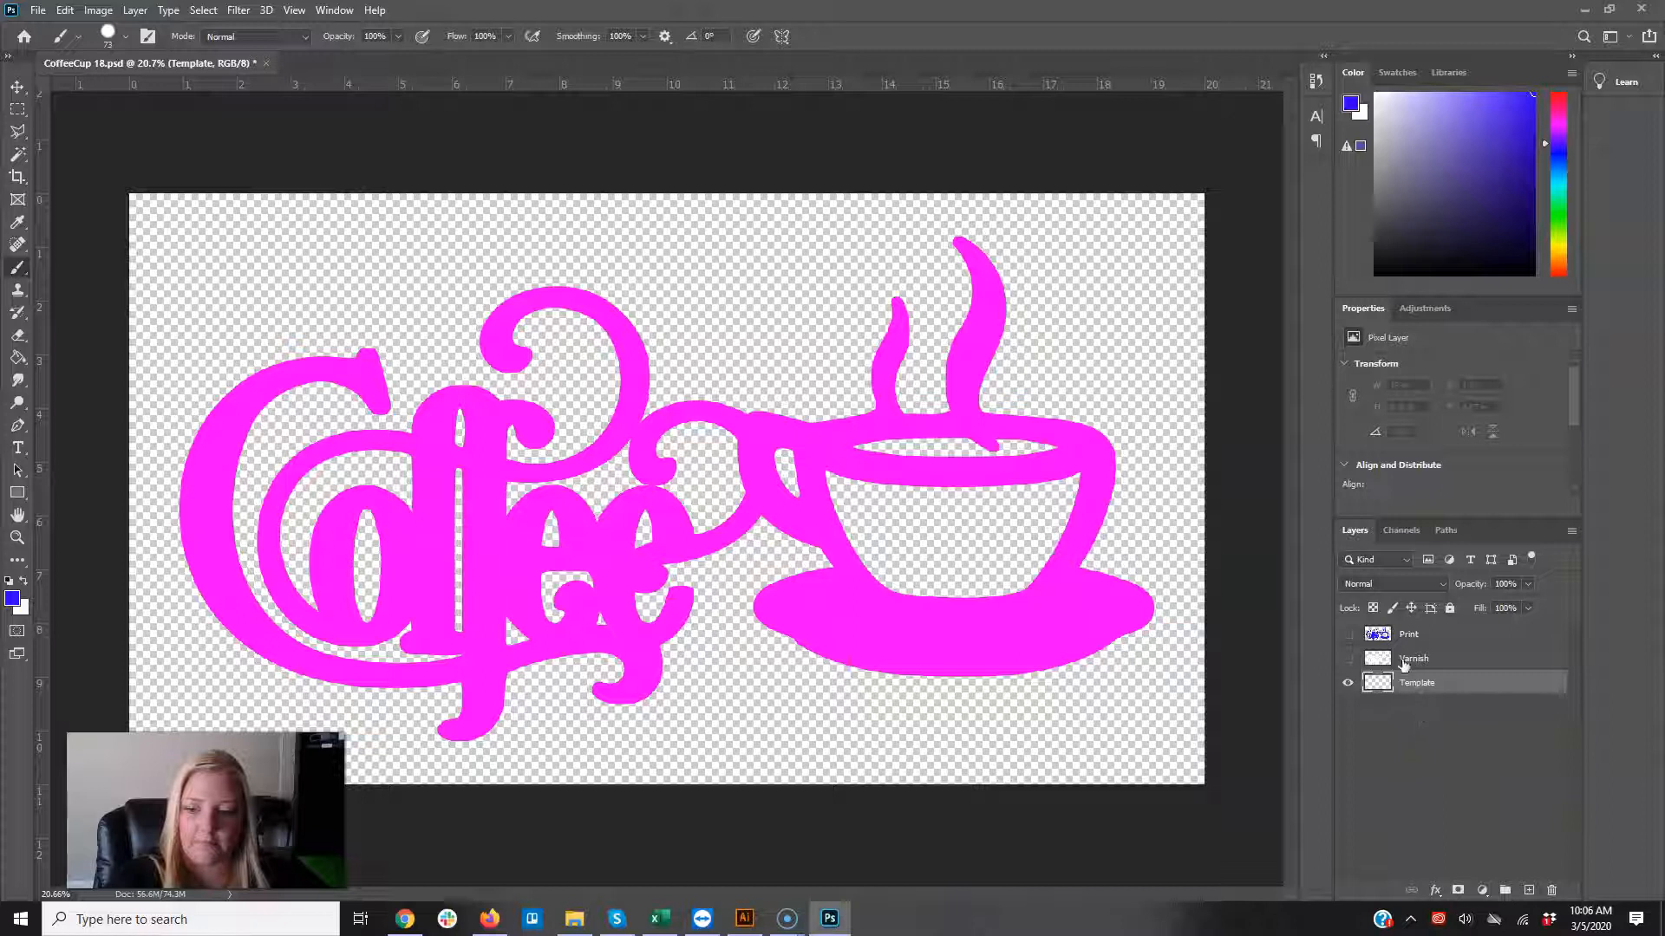
pyautogui.click(1401, 530)
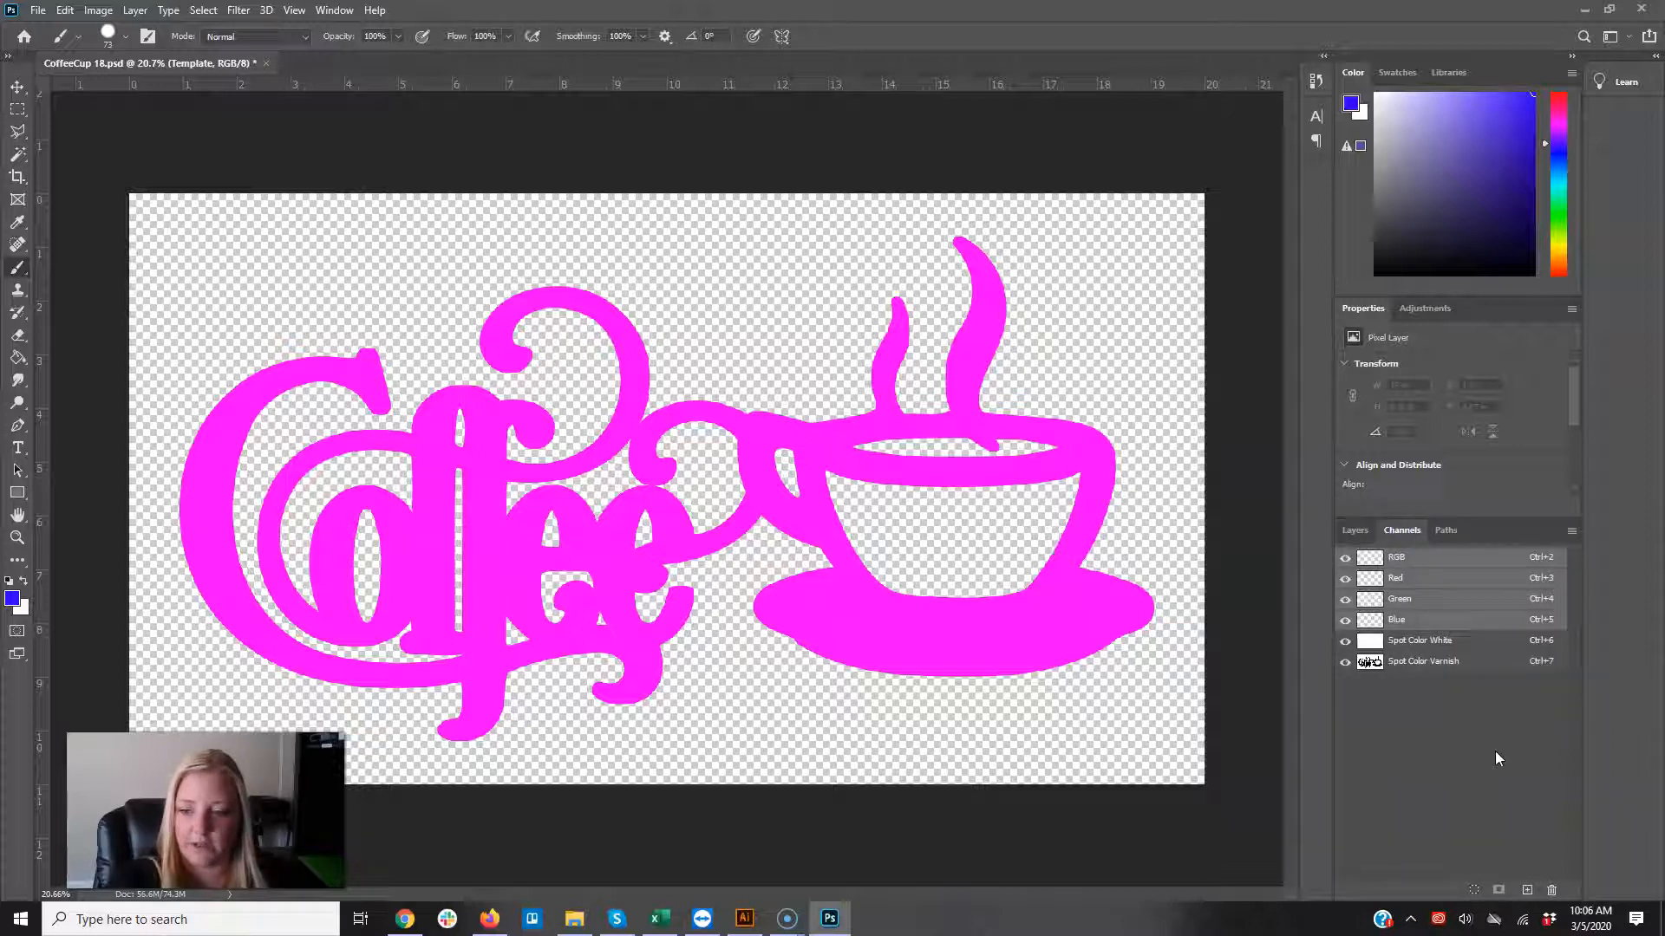
# Step: Hide the Template layer, show the Print layer, and check the channels
pyautogui.click(1355, 530)
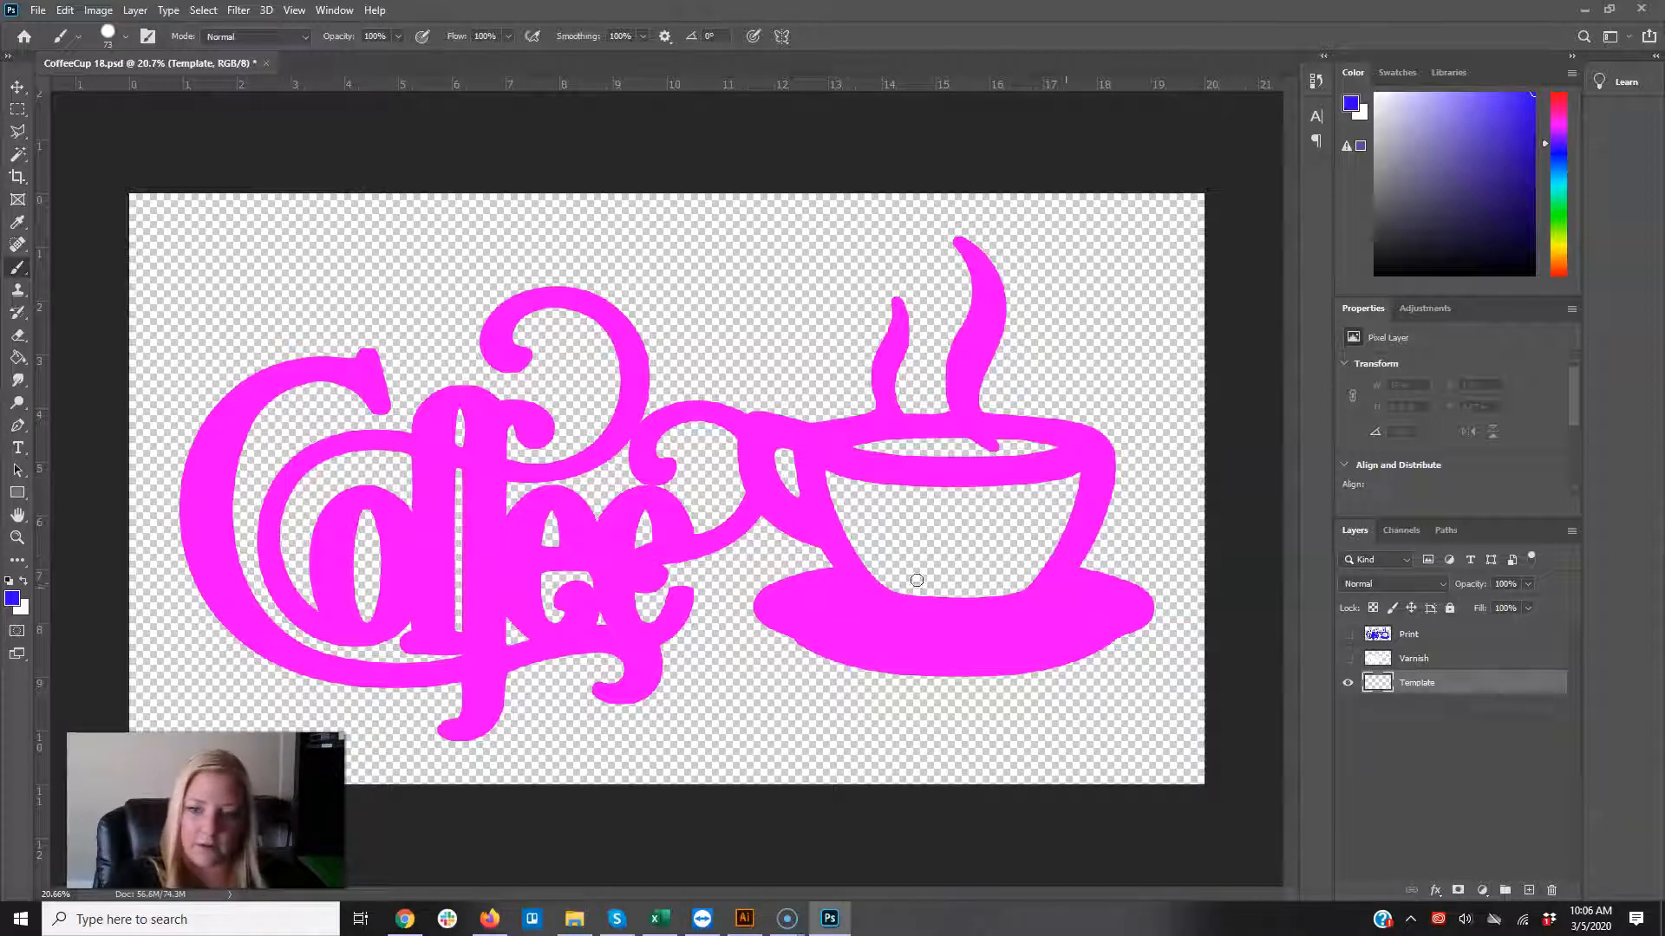
pyautogui.click(1348, 682)
pyautogui.click(1347, 633)
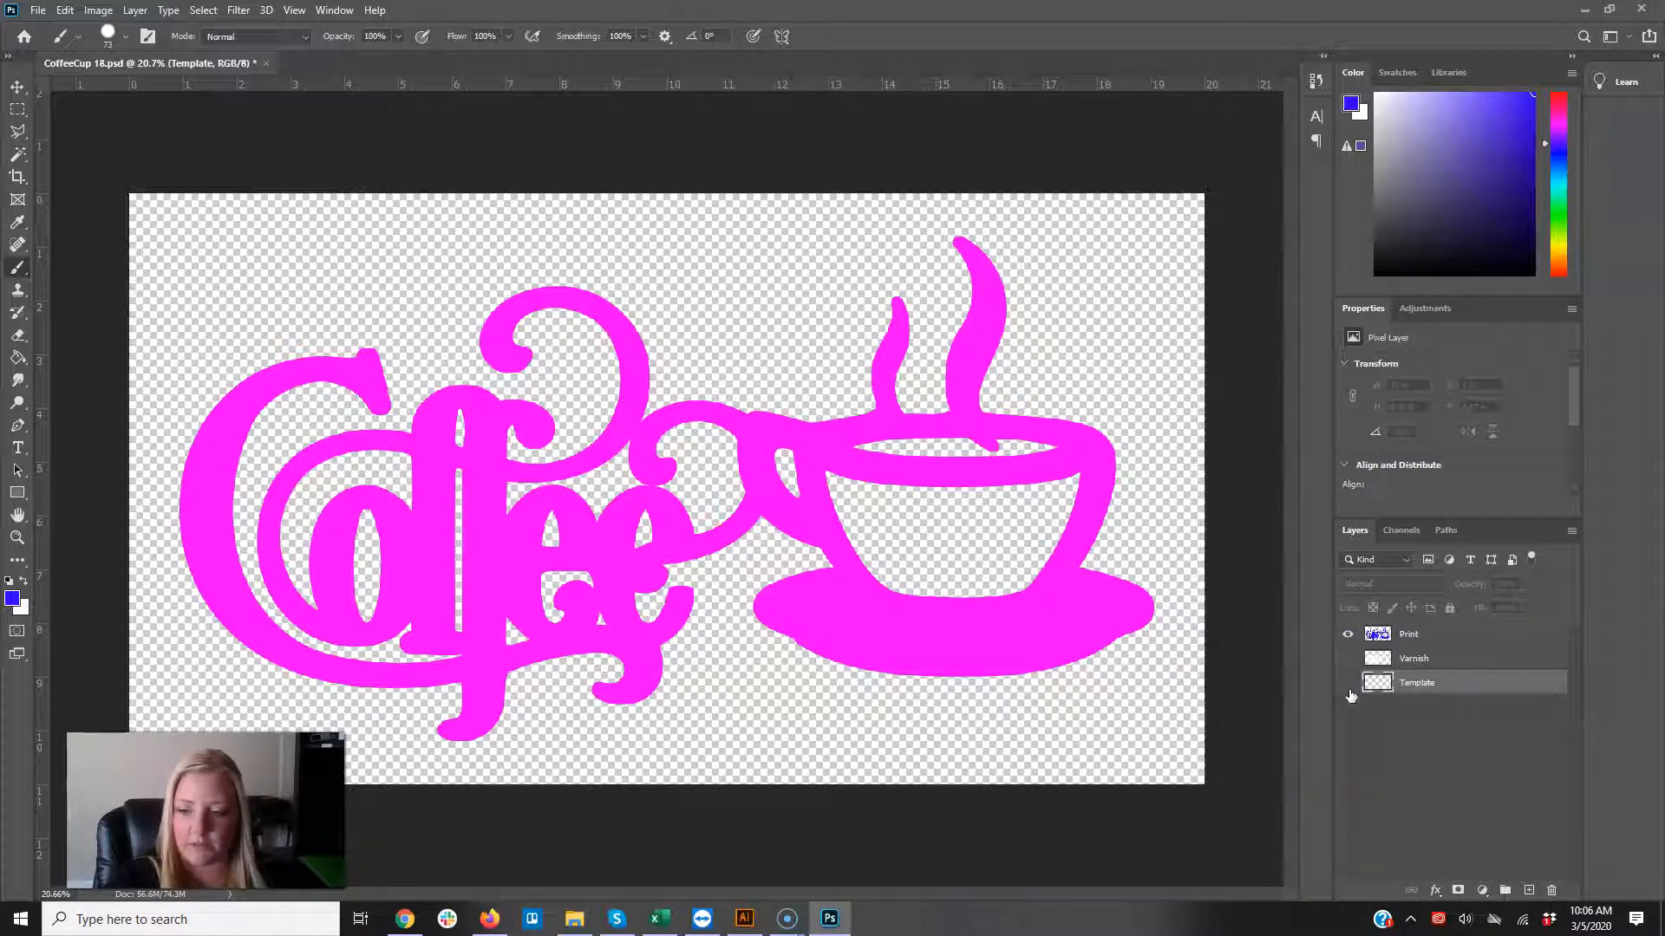
pyautogui.click(1402, 532)
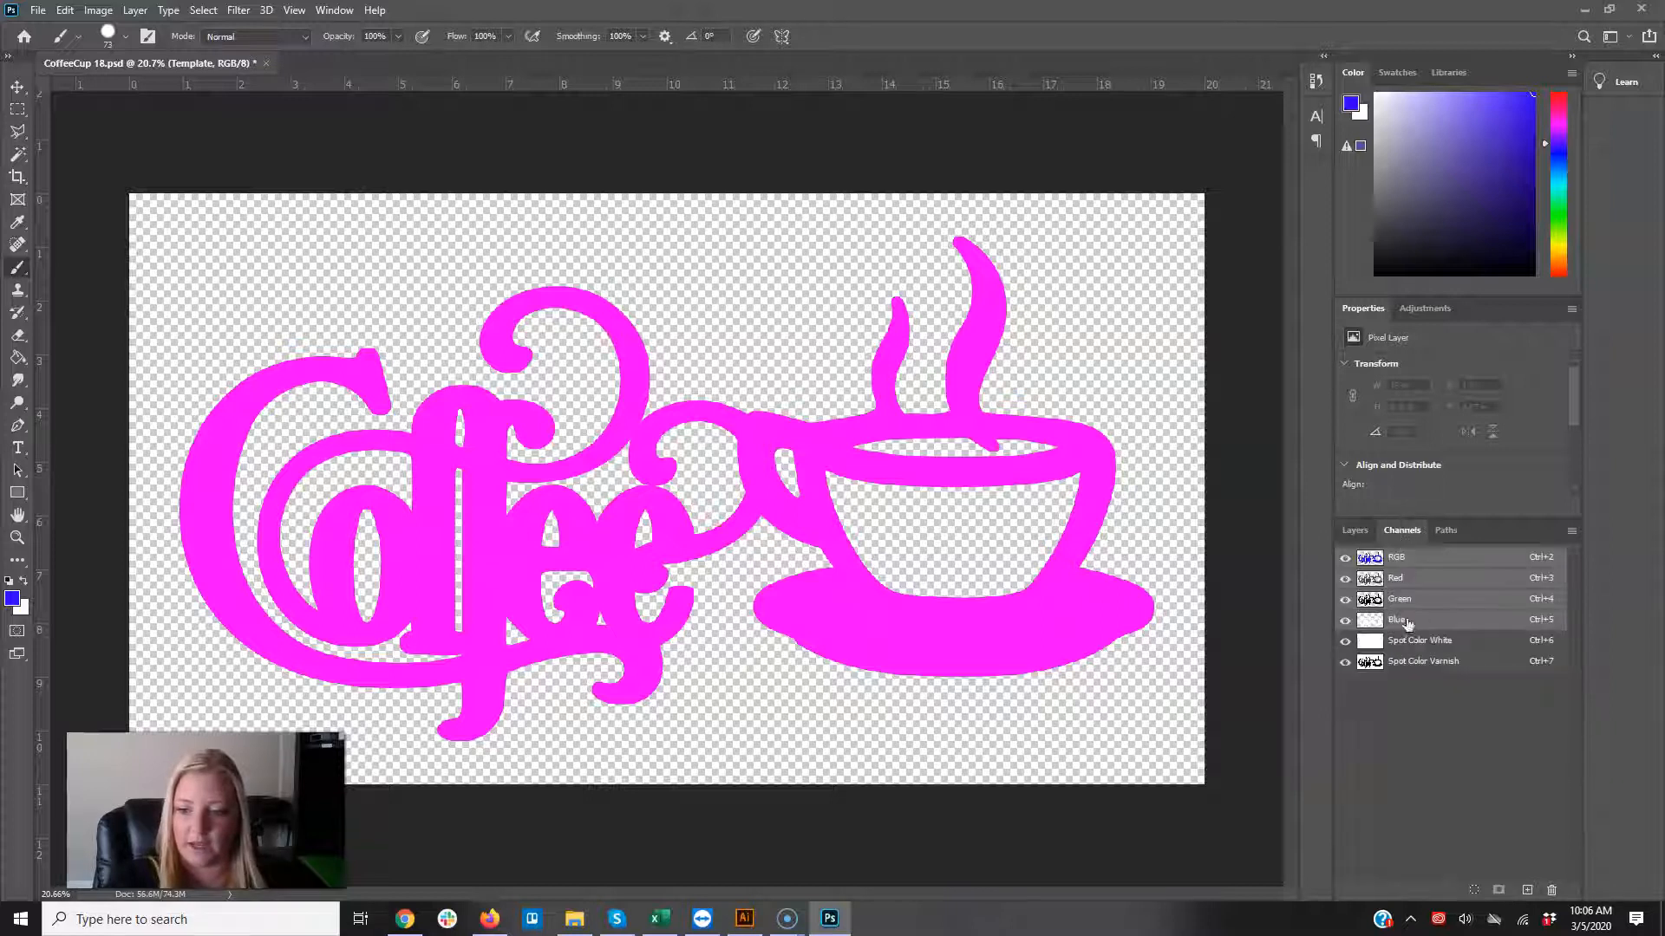
# Step: Start saving the document under a new name, CoffeeCup 18- varnish print, in the Working folder
pyautogui.click(1351, 532)
pyautogui.click(38, 10)
pyautogui.click(84, 220)
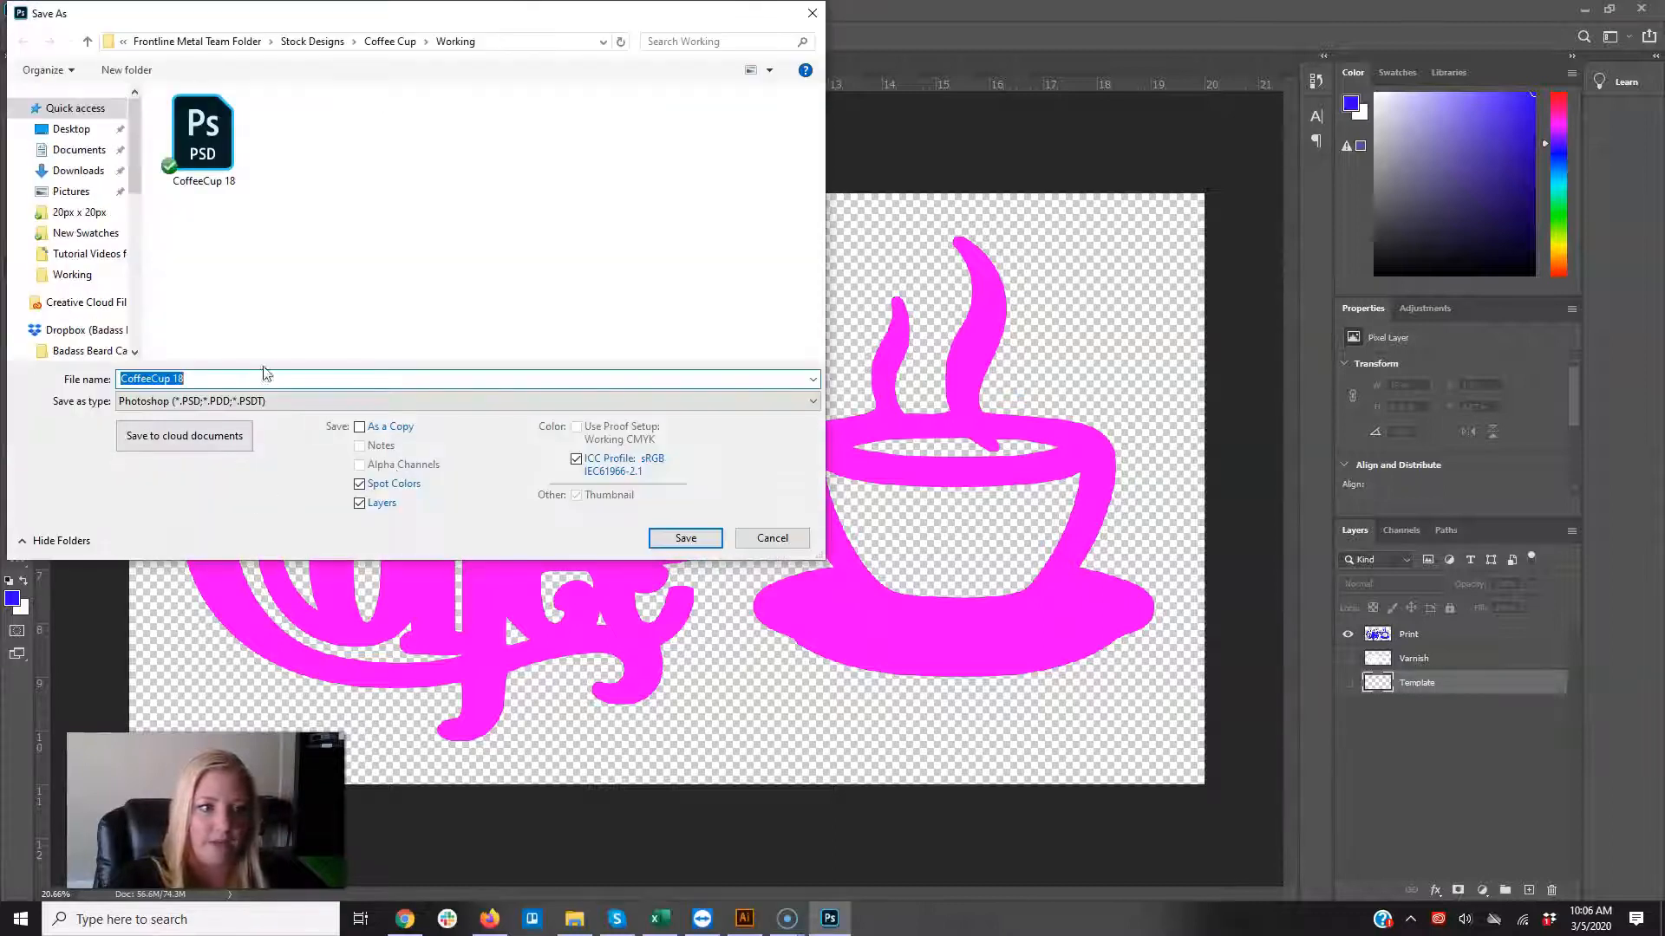
pyautogui.click(247, 379)
pyautogui.write('- varnish print')
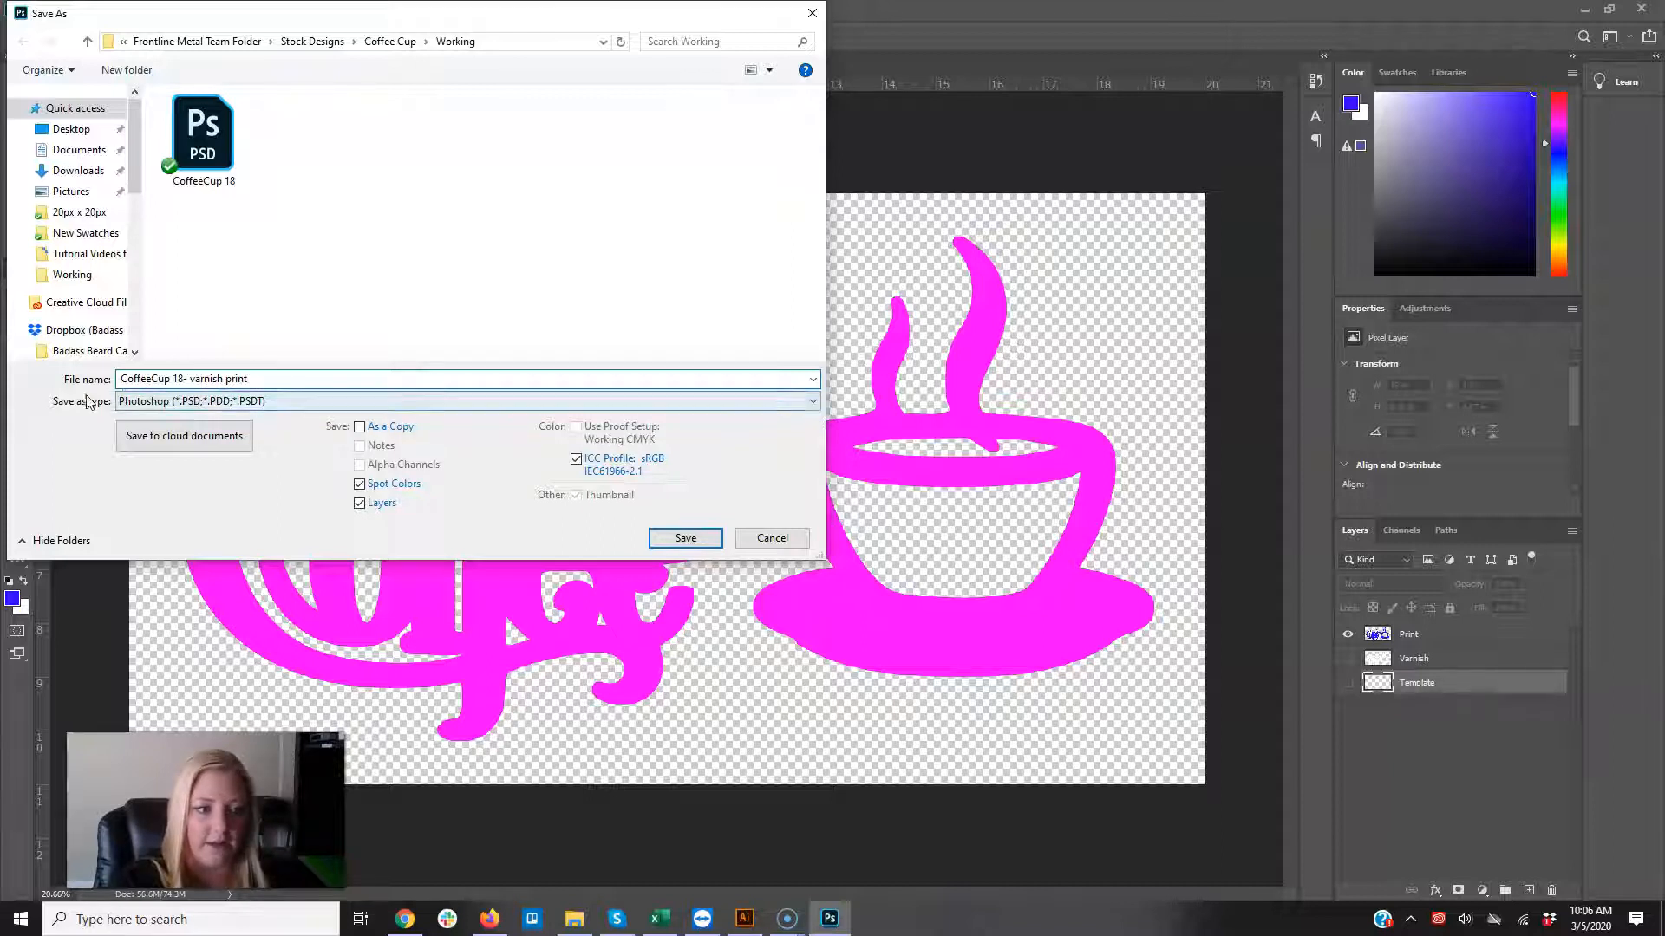
# Step: Set the file format for the save to TIFF
pyautogui.click(247, 400)
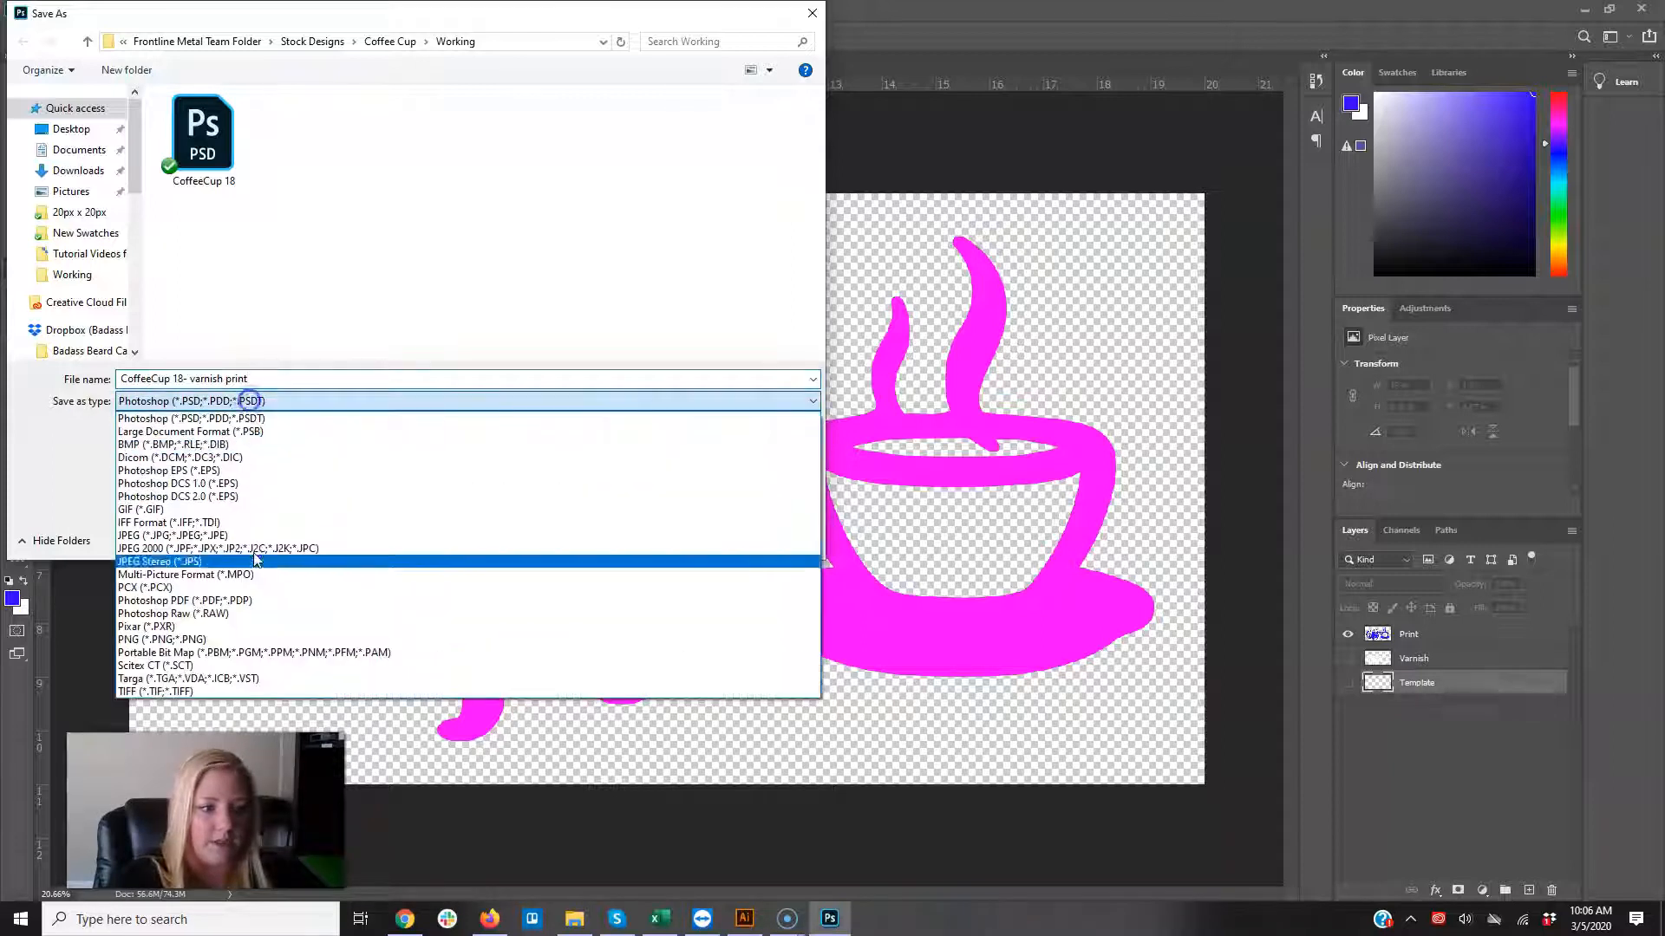
pyautogui.click(236, 692)
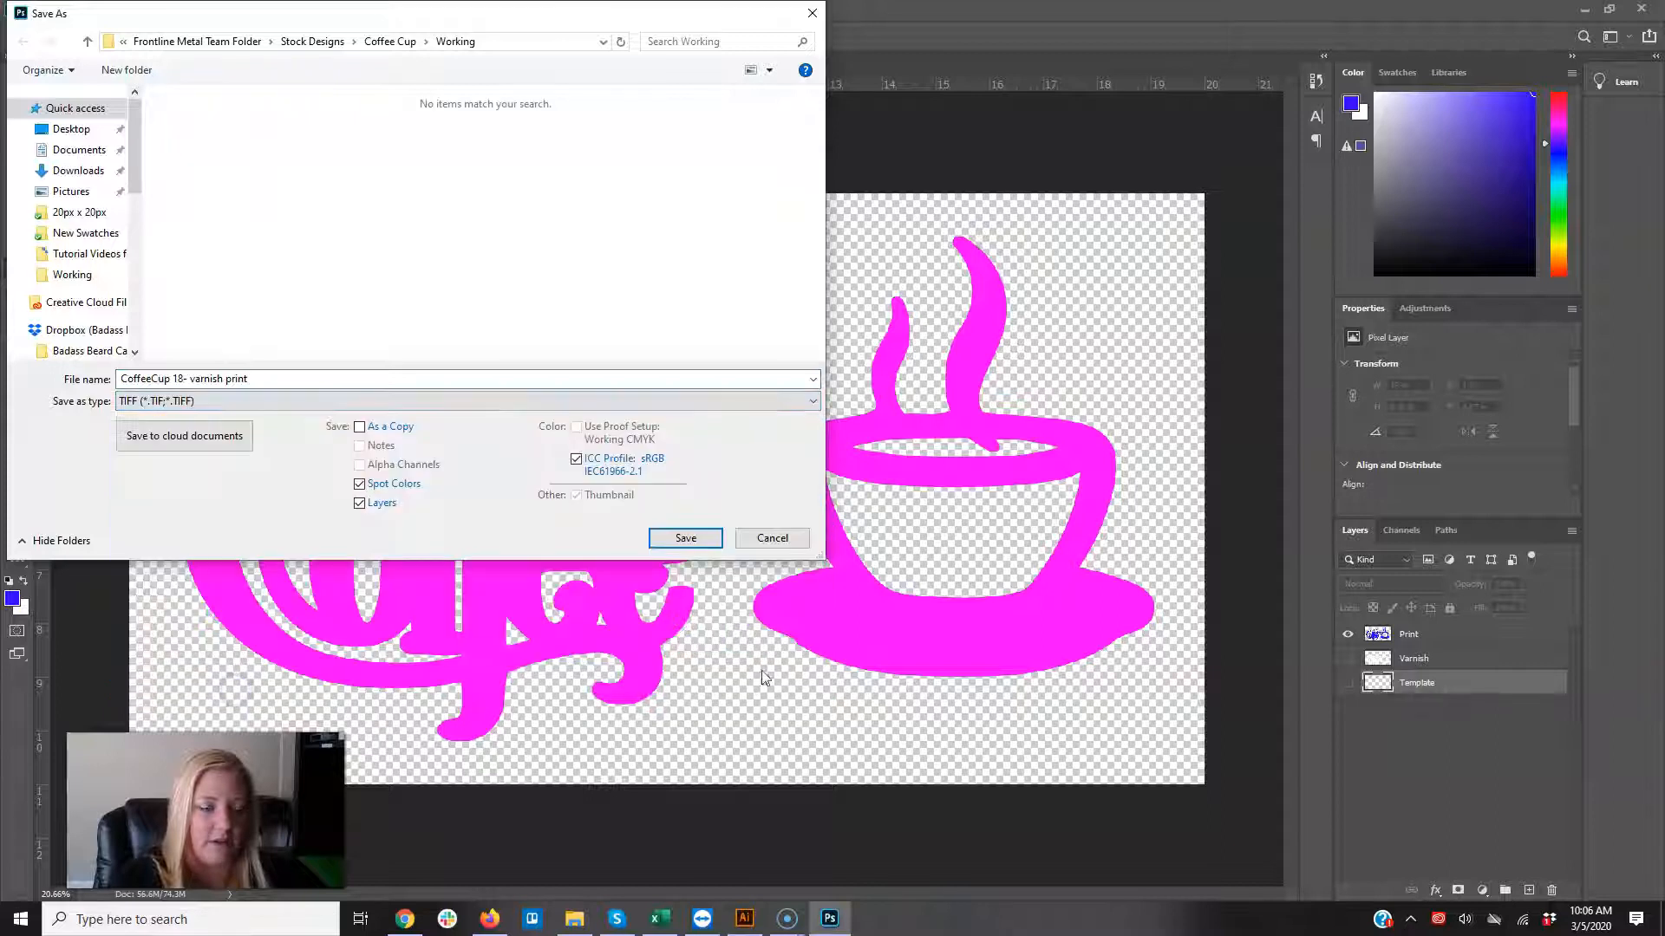
pyautogui.click(199, 404)
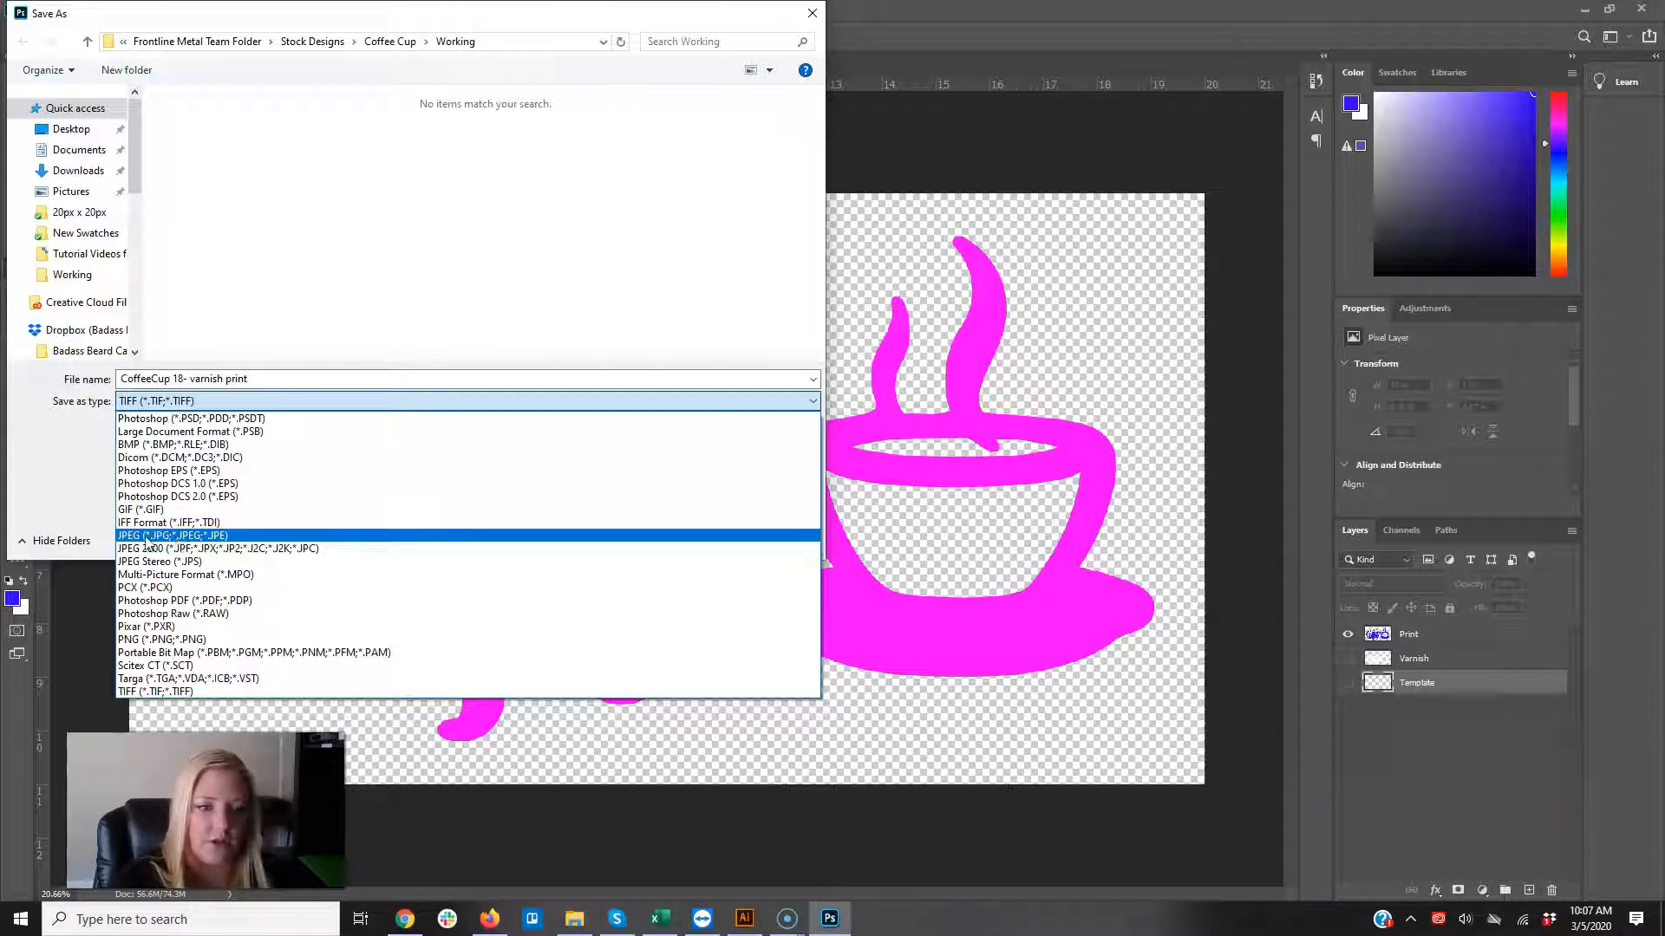
pyautogui.click(187, 691)
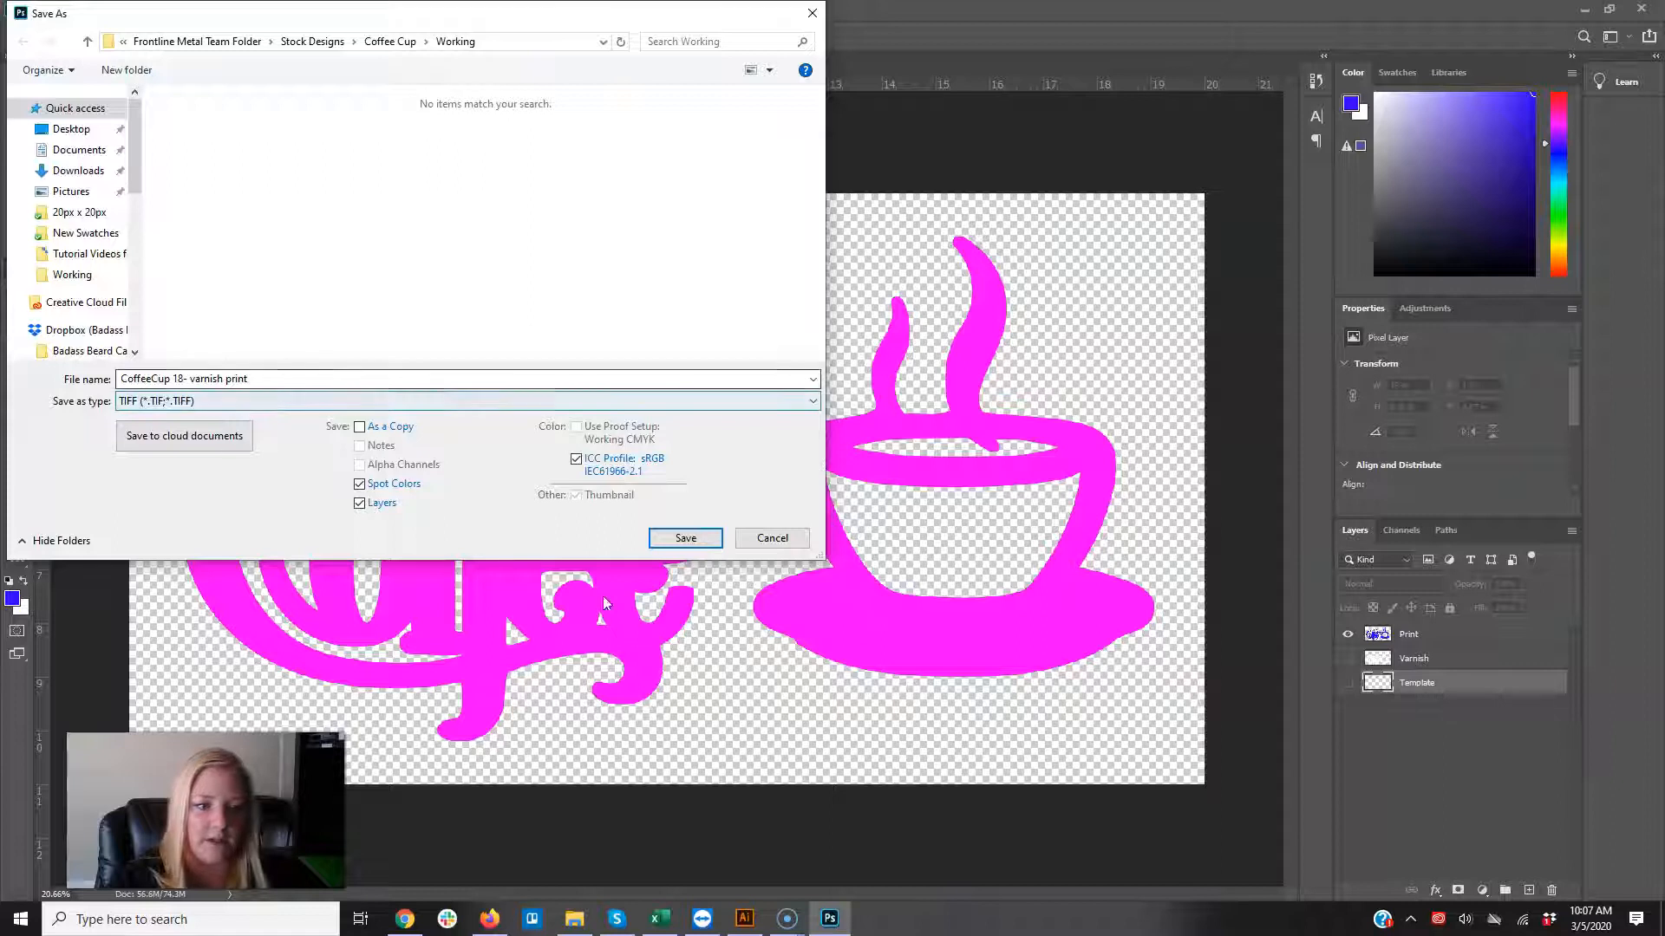
# Step: Save the TIFF with LZW image compression, interleaved pixel order, IBM PC byte order, and RLE layer compression with layers included
pyautogui.click(685, 546)
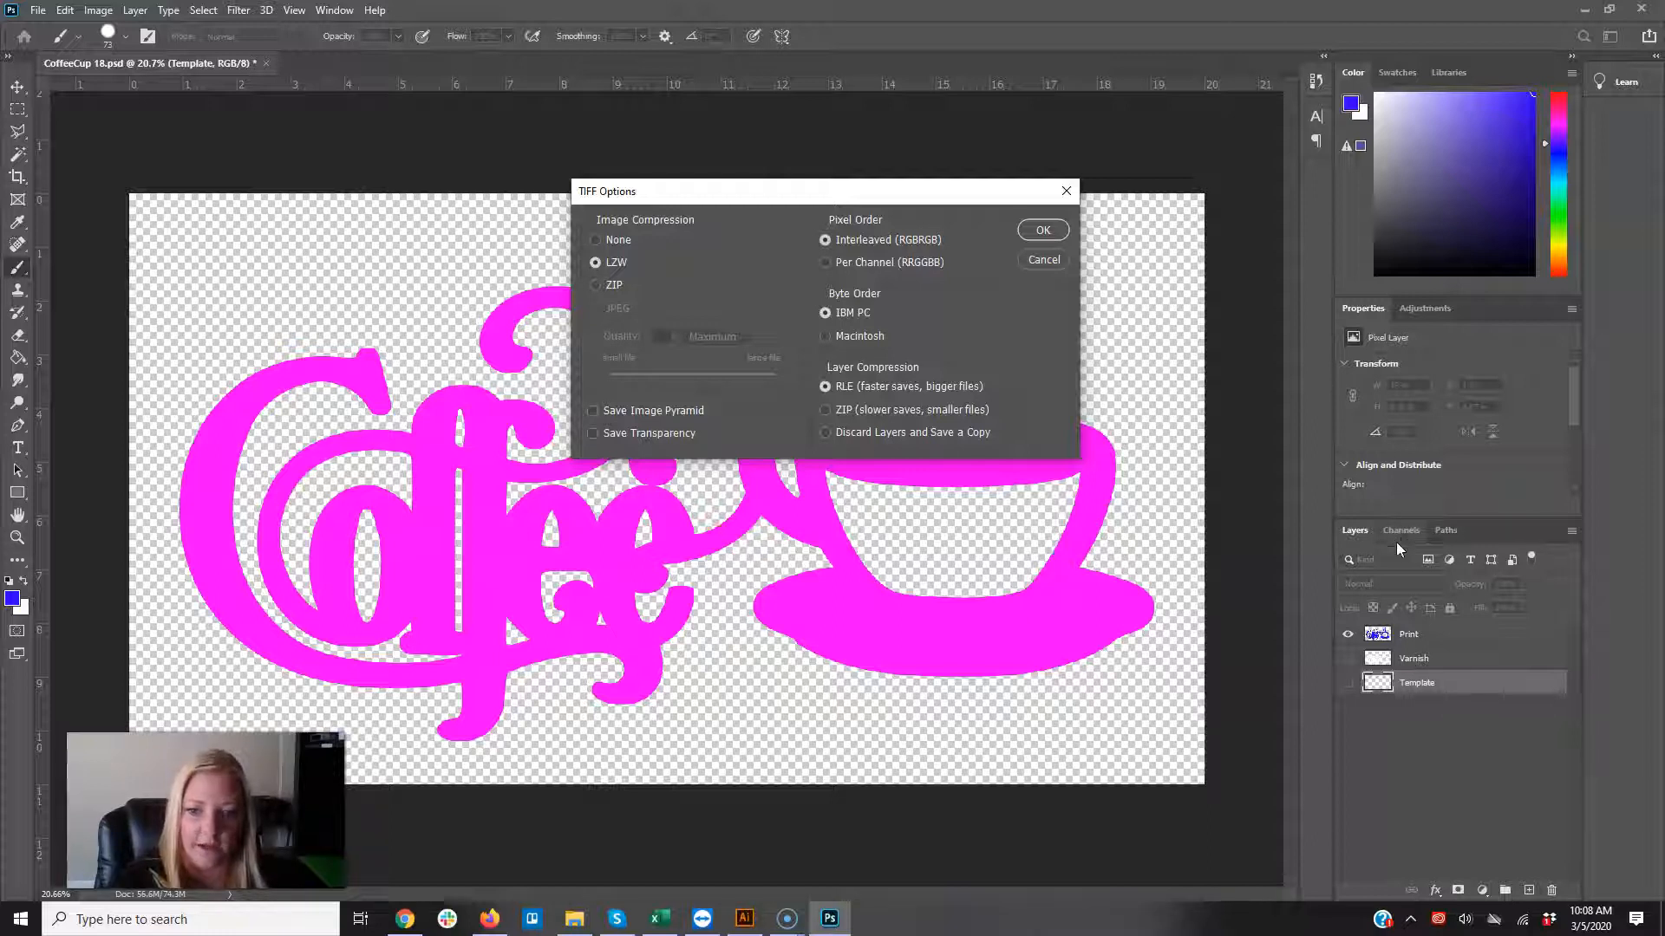
pyautogui.click(1027, 236)
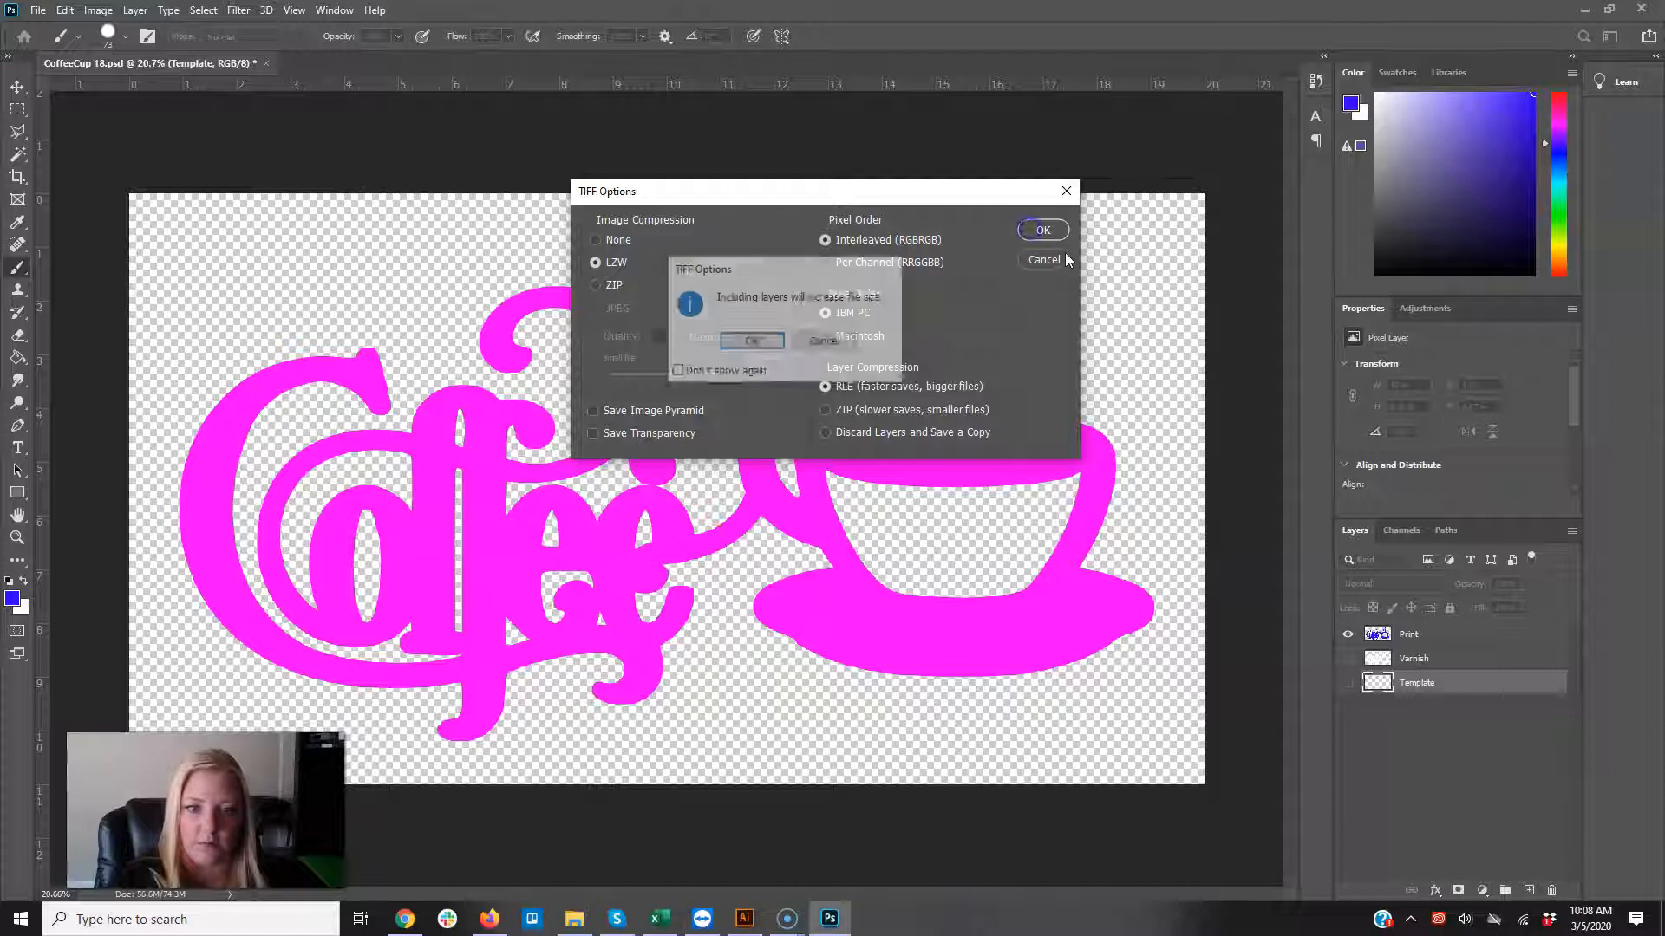
pyautogui.click(745, 339)
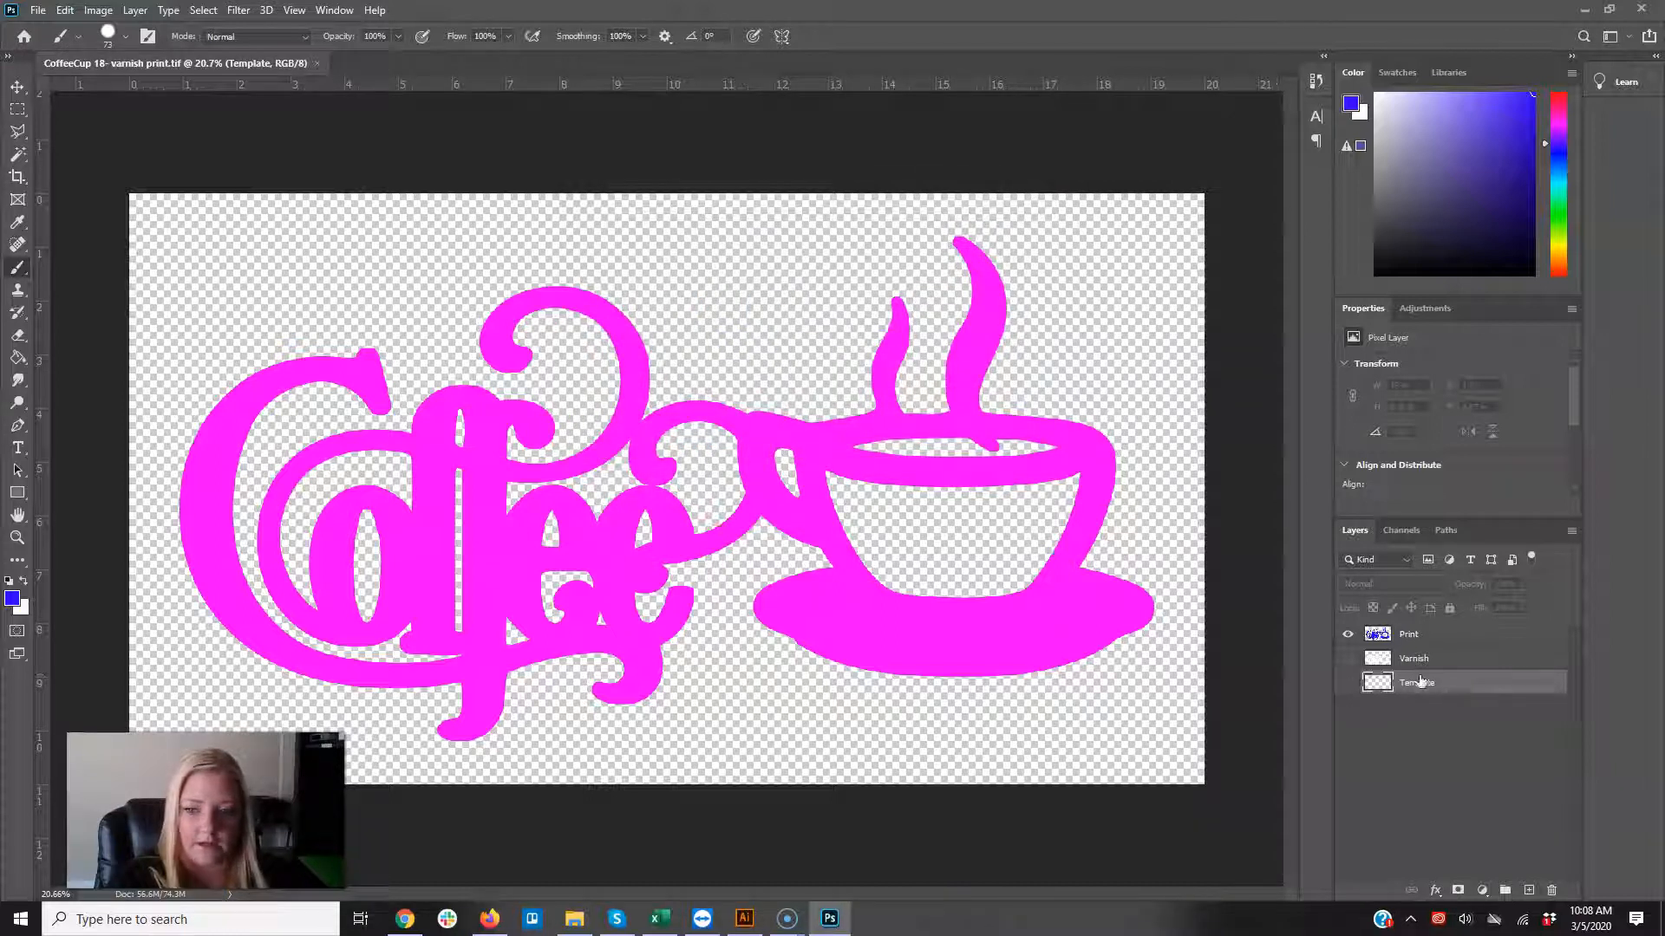
# Step: Hide the Print layer, show the Template layer, and delete the white and varnish spot channels
pyautogui.click(1347, 634)
pyautogui.click(1348, 682)
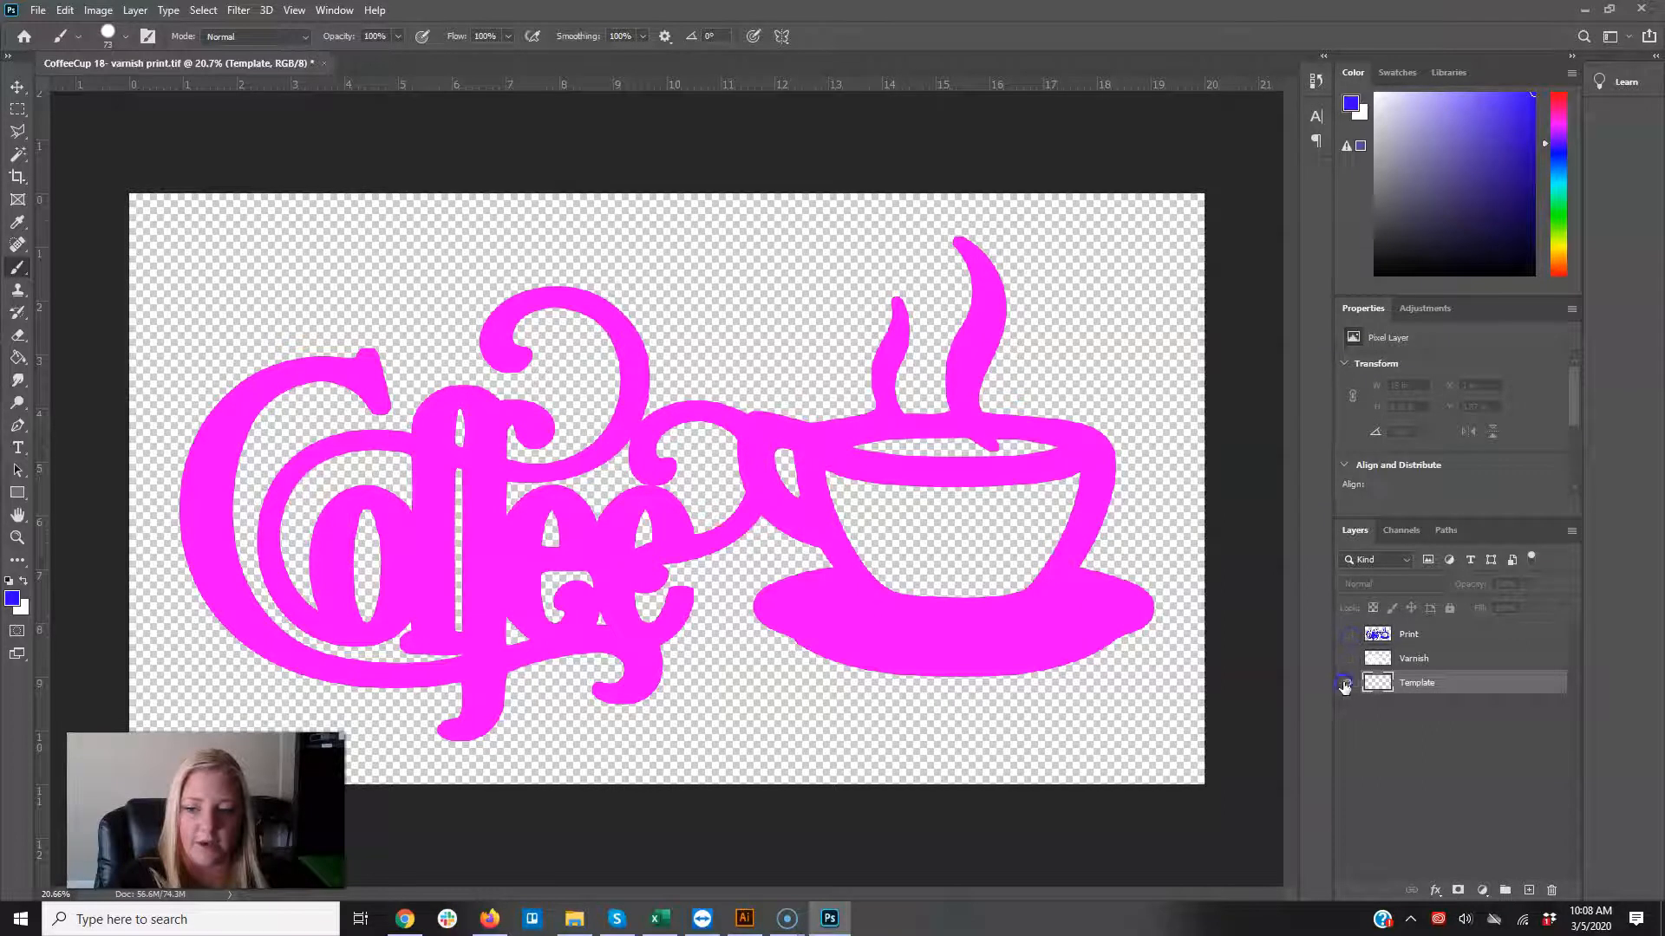
pyautogui.click(1402, 529)
pyautogui.moveTo(1430, 672); pyautogui.dragTo(1551, 889)
pyautogui.click(1417, 624)
pyautogui.moveTo(1424, 647); pyautogui.dragTo(1551, 889)
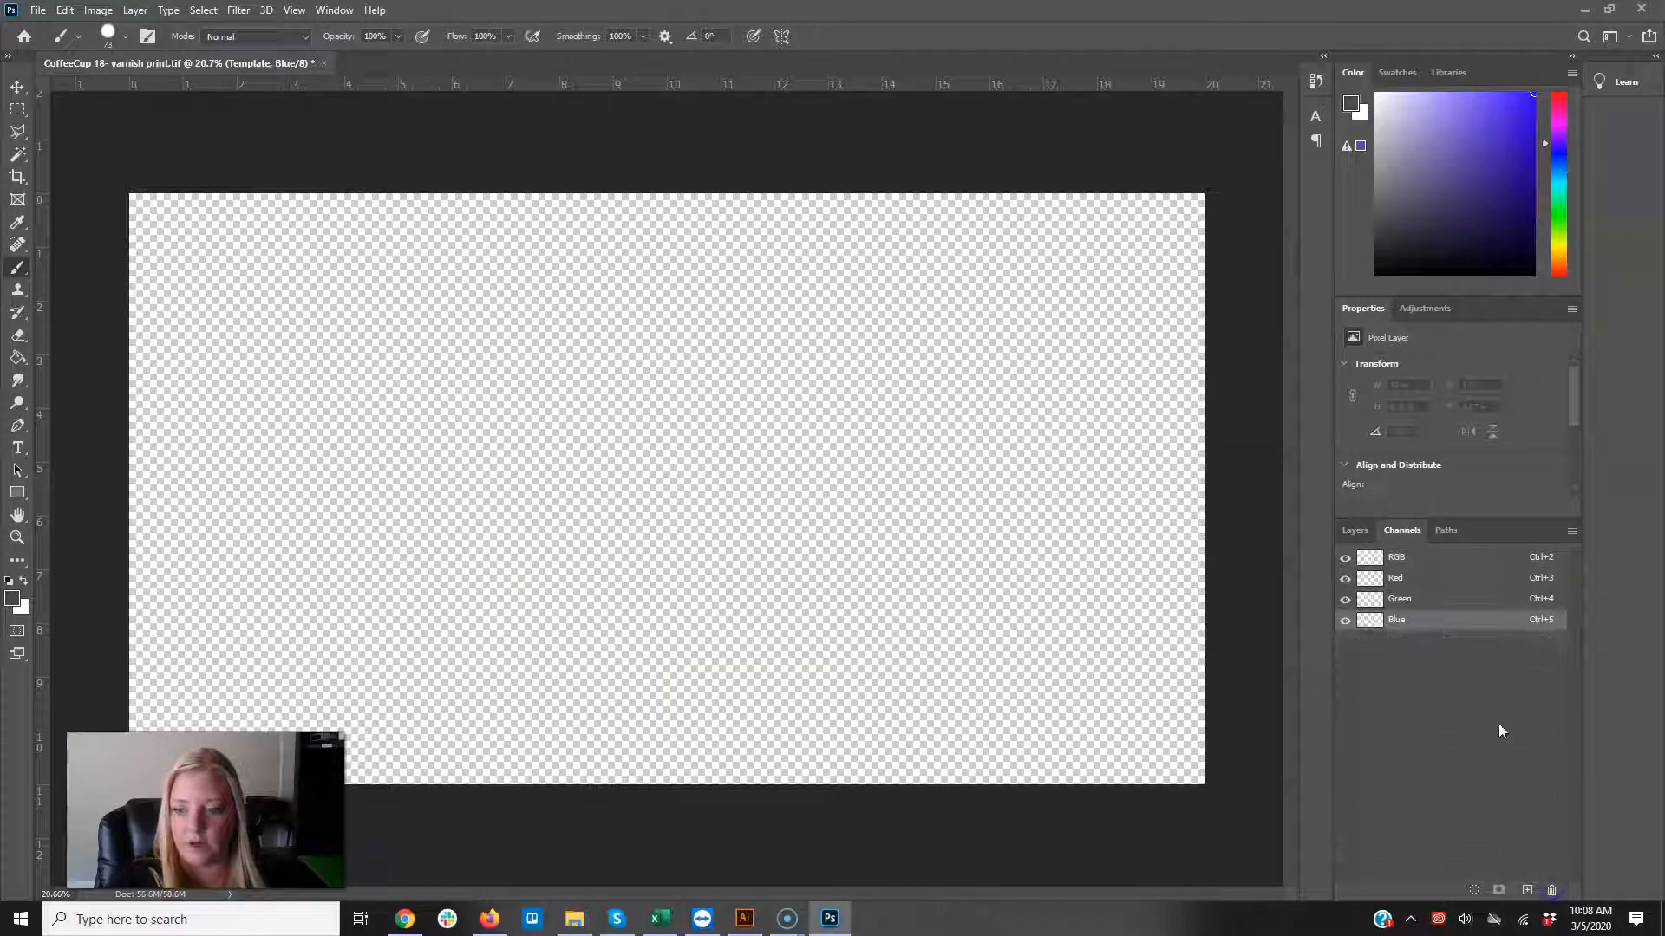
# Step: Check the Template layer by toggling its visibility, leave it shown, and load the Print layer's outline as a selection
pyautogui.click(1356, 531)
pyautogui.click(1348, 685)
pyautogui.click(1347, 685)
pyautogui.click(1348, 685)
pyautogui.click(1348, 685)
pyautogui.click(1351, 685)
pyautogui.click(1351, 685)
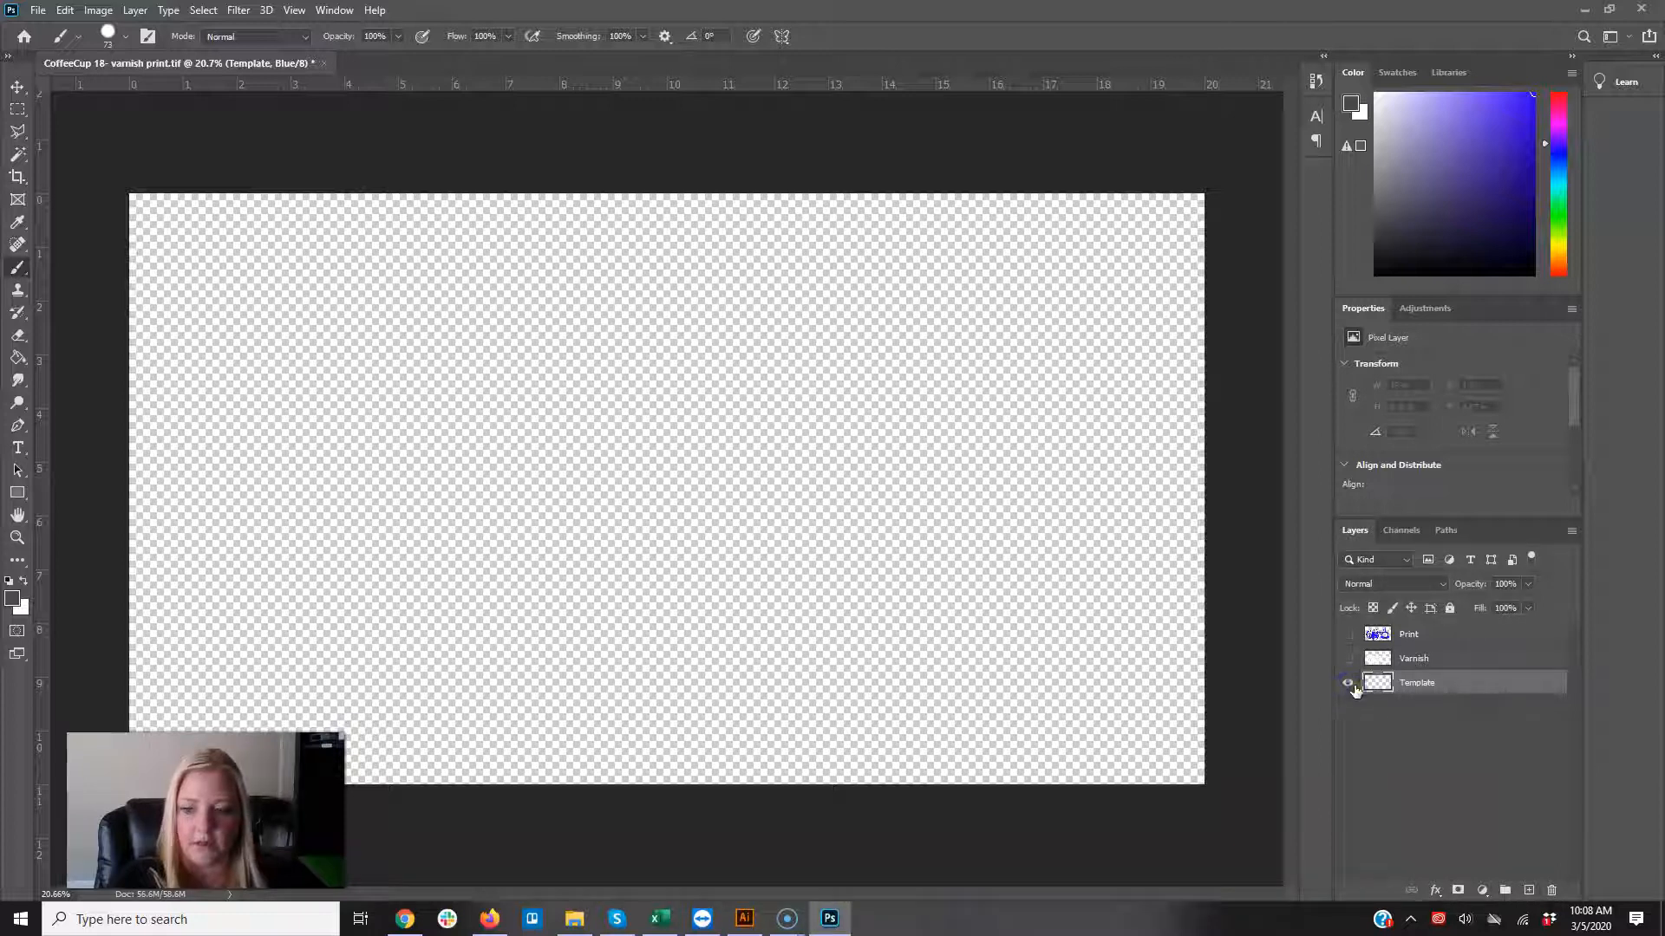
pyautogui.keyDown('ctrl'); pyautogui.click(1379, 642); pyautogui.keyUp('ctrl')
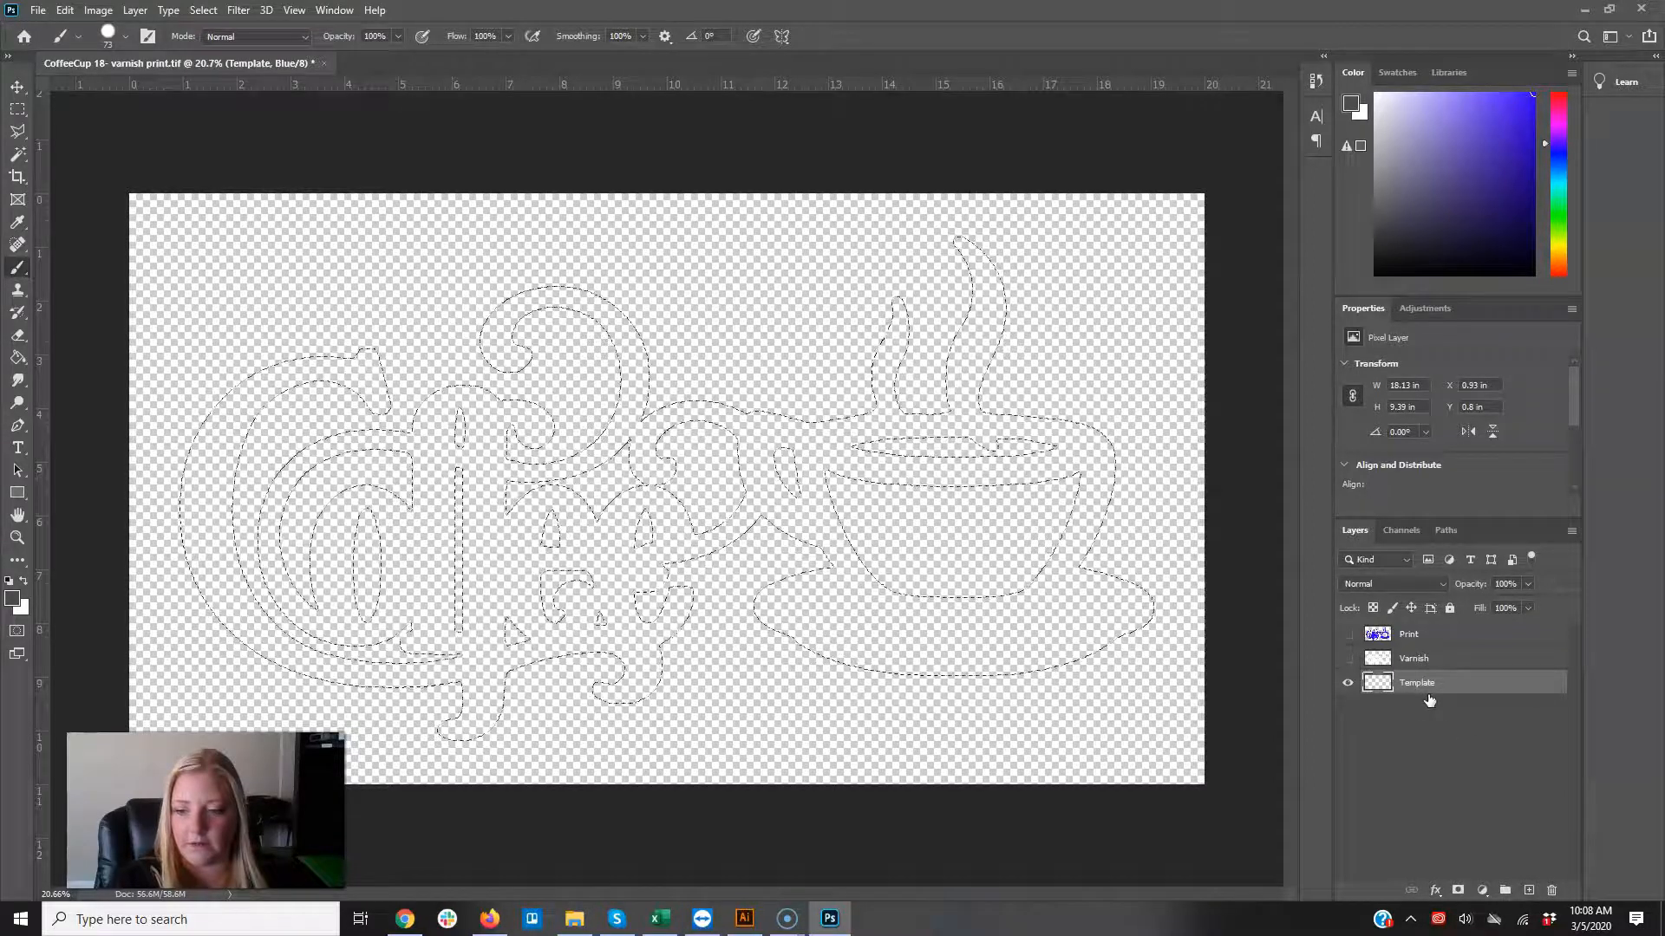
pyautogui.click(203, 10)
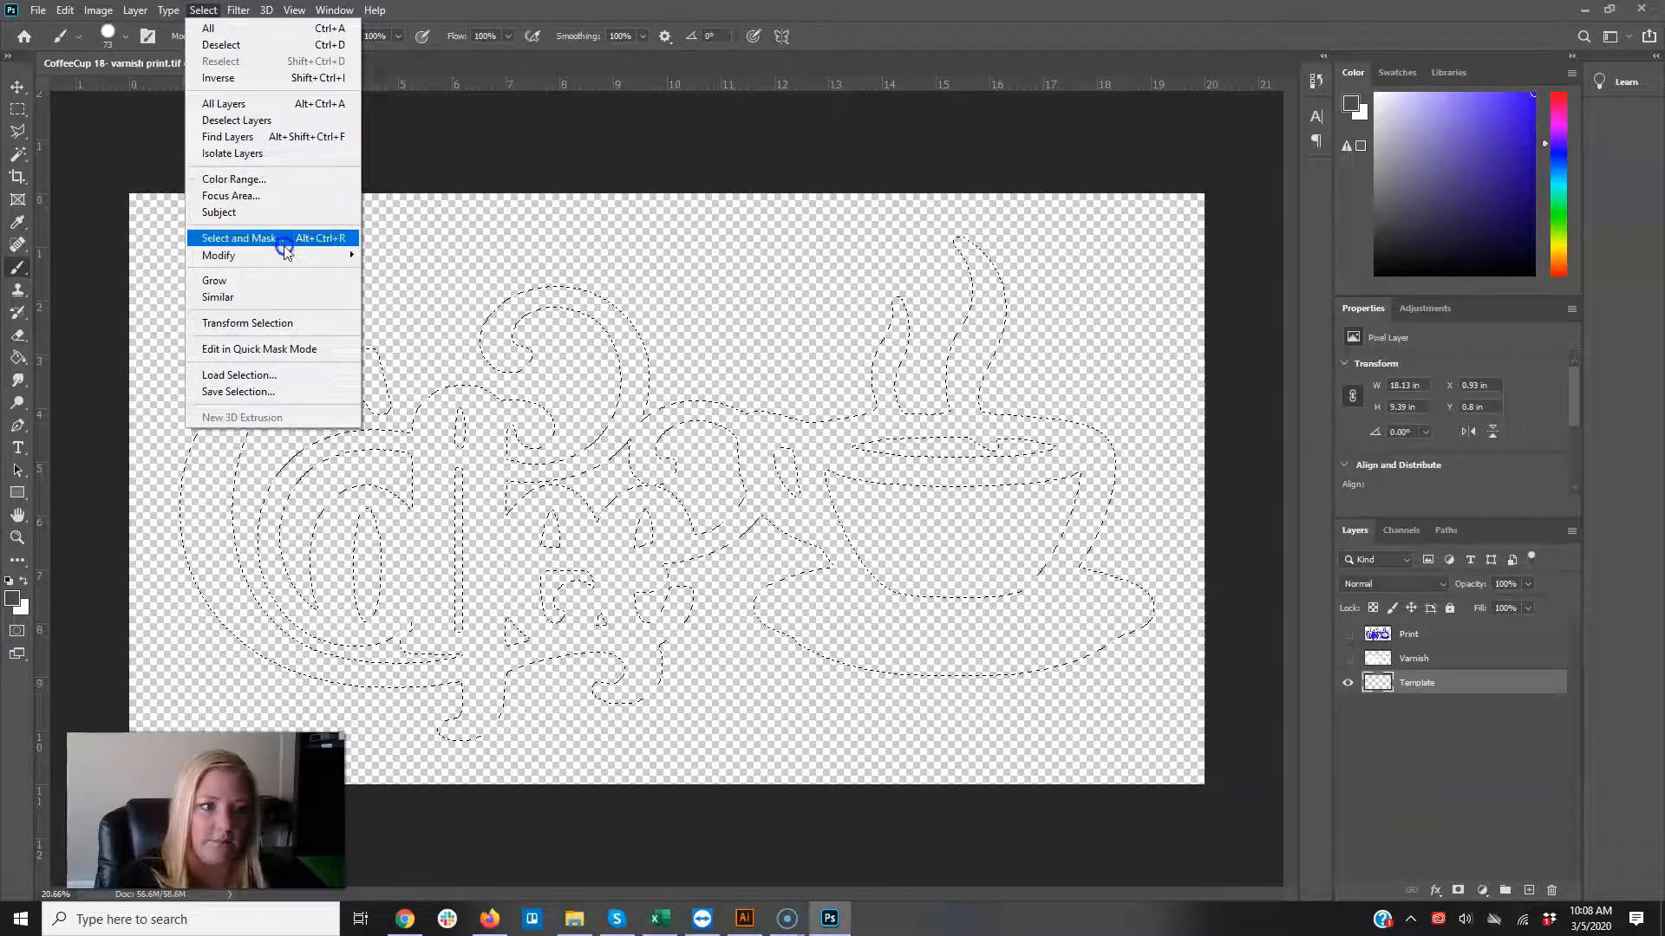
pyautogui.moveTo(294, 257)
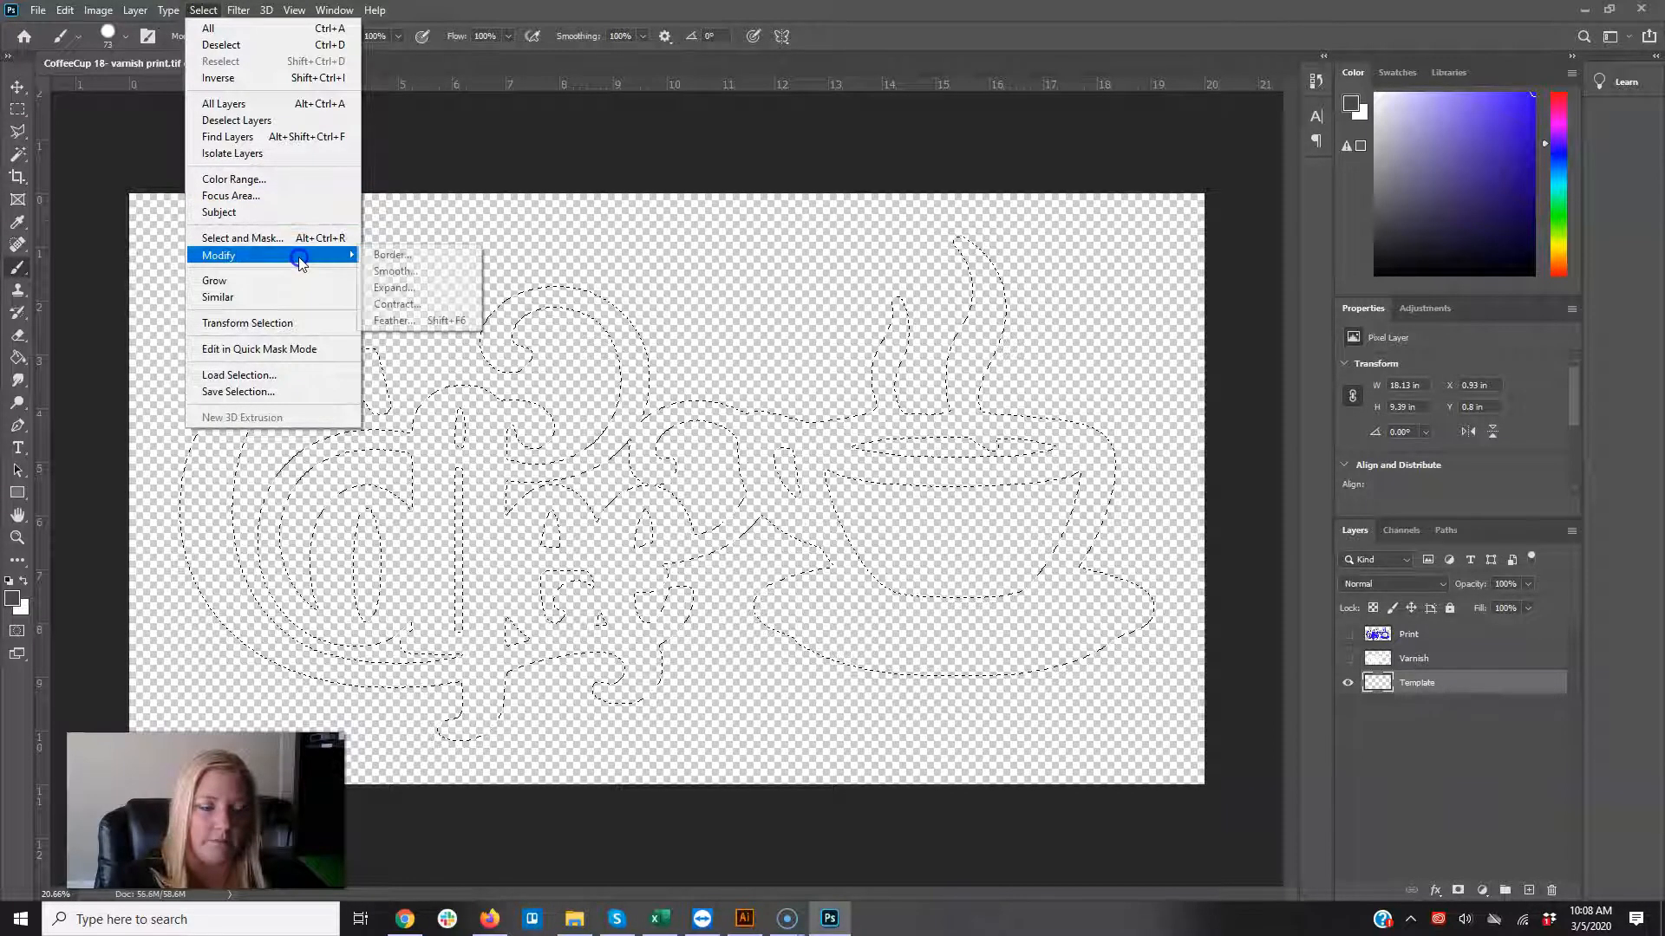
pyautogui.click(436, 295)
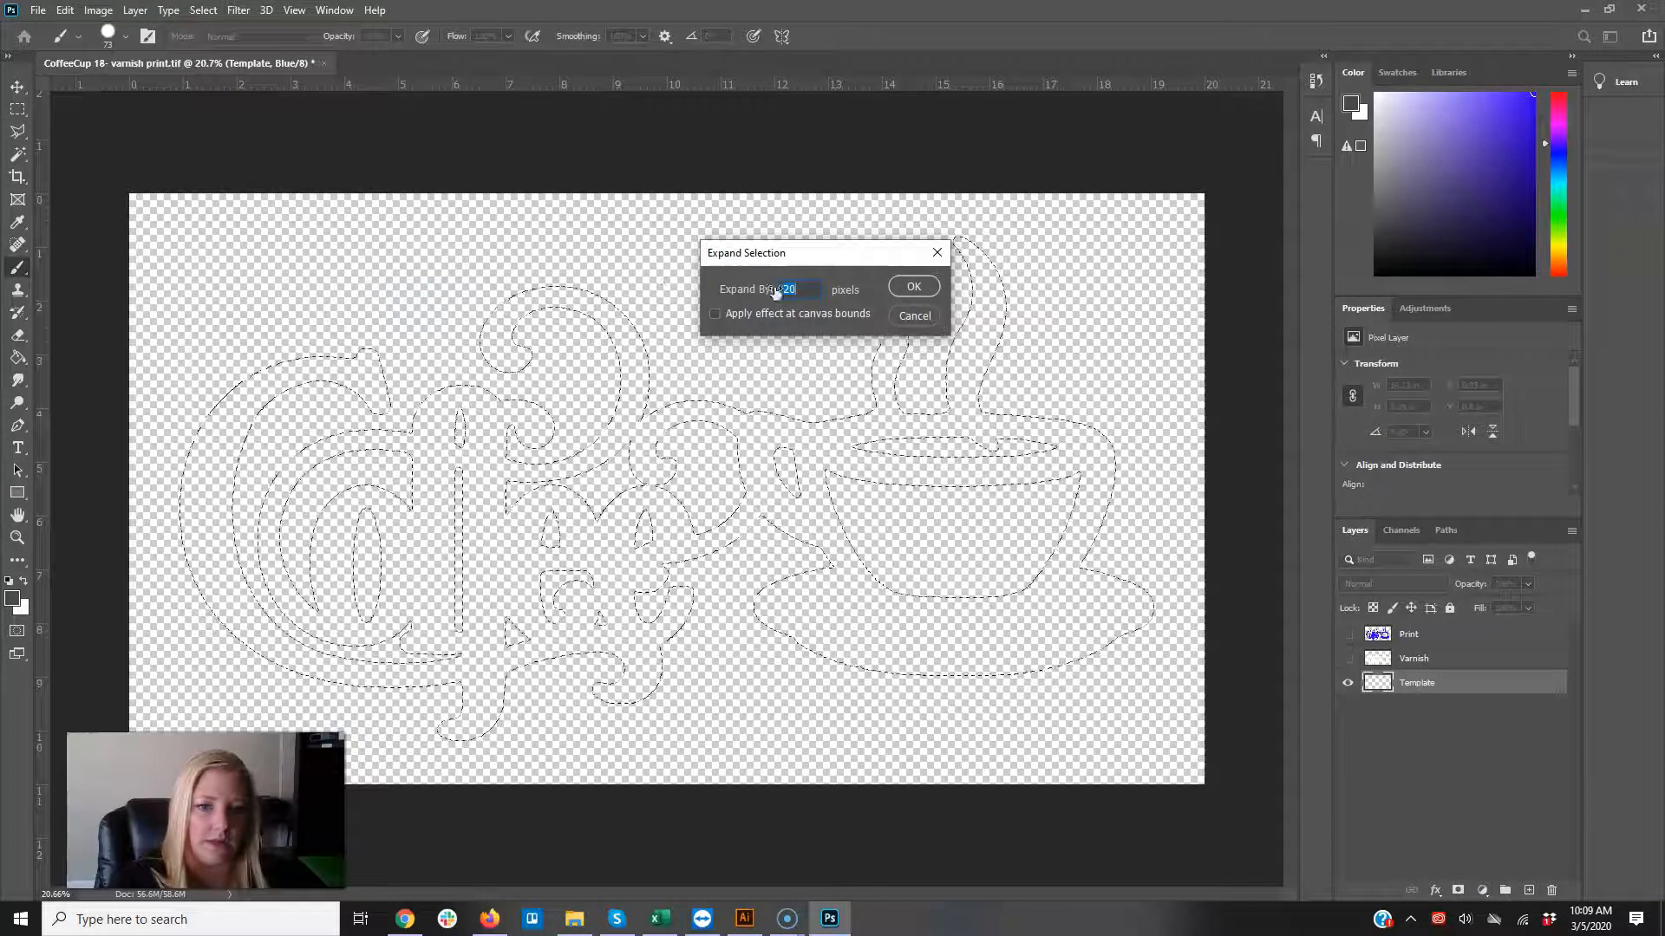
pyautogui.click(910, 316)
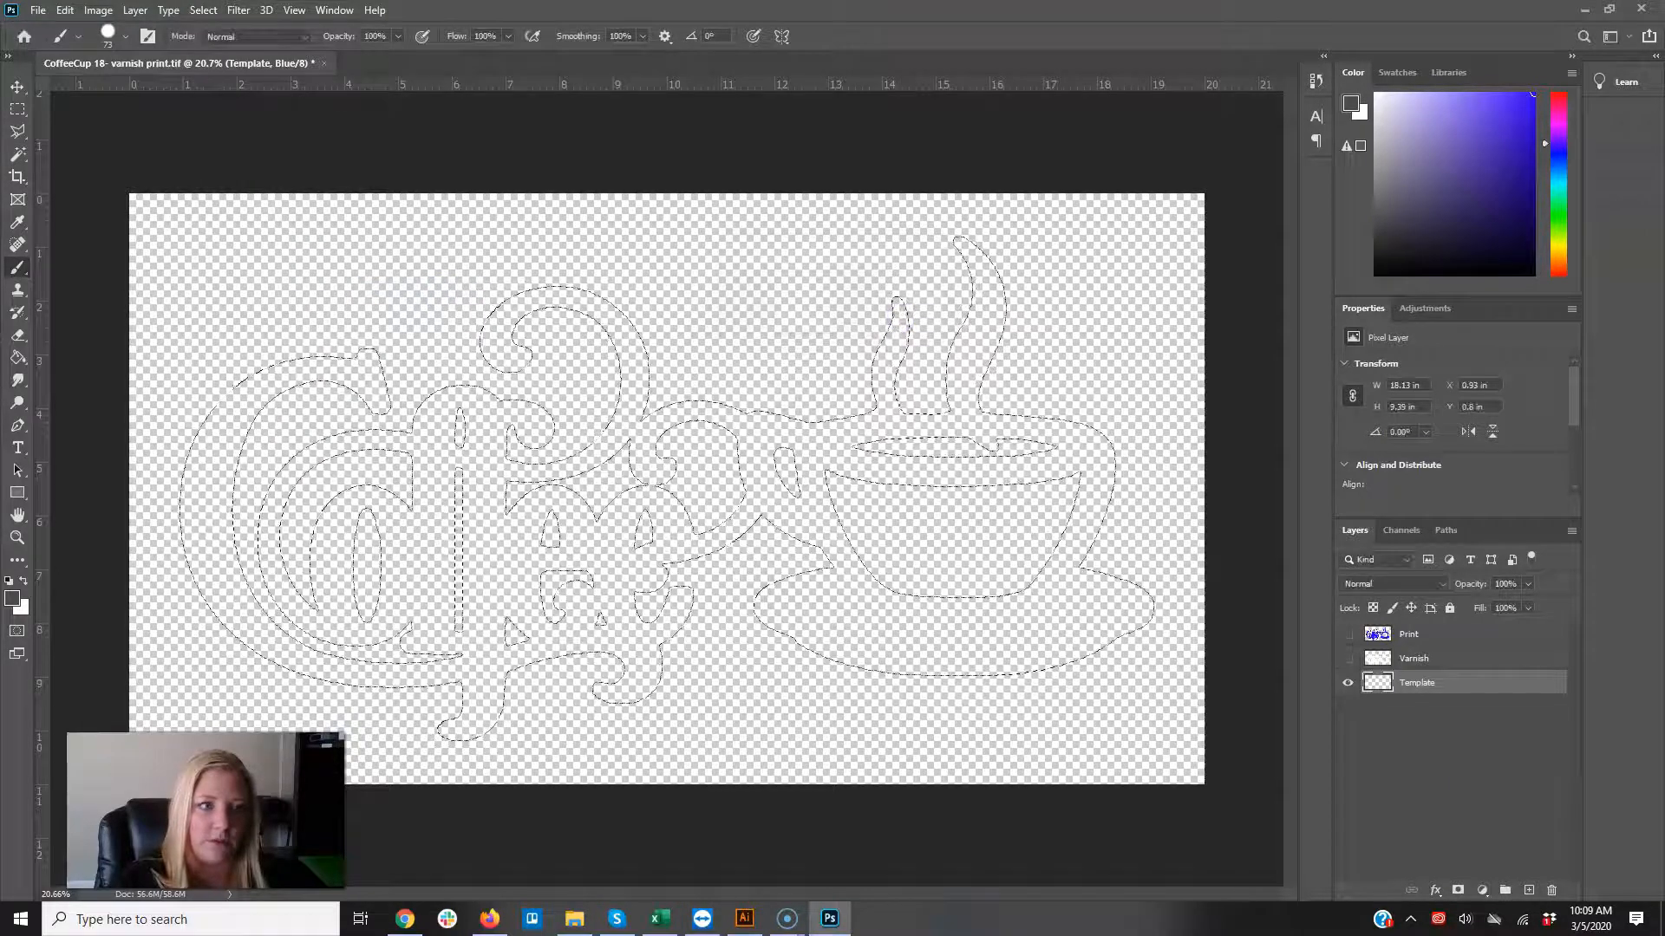
# Step: Contract the selection of the coffee design inward, without applying the effect at canvas bounds
pyautogui.click(204, 11)
pyautogui.moveTo(327, 255)
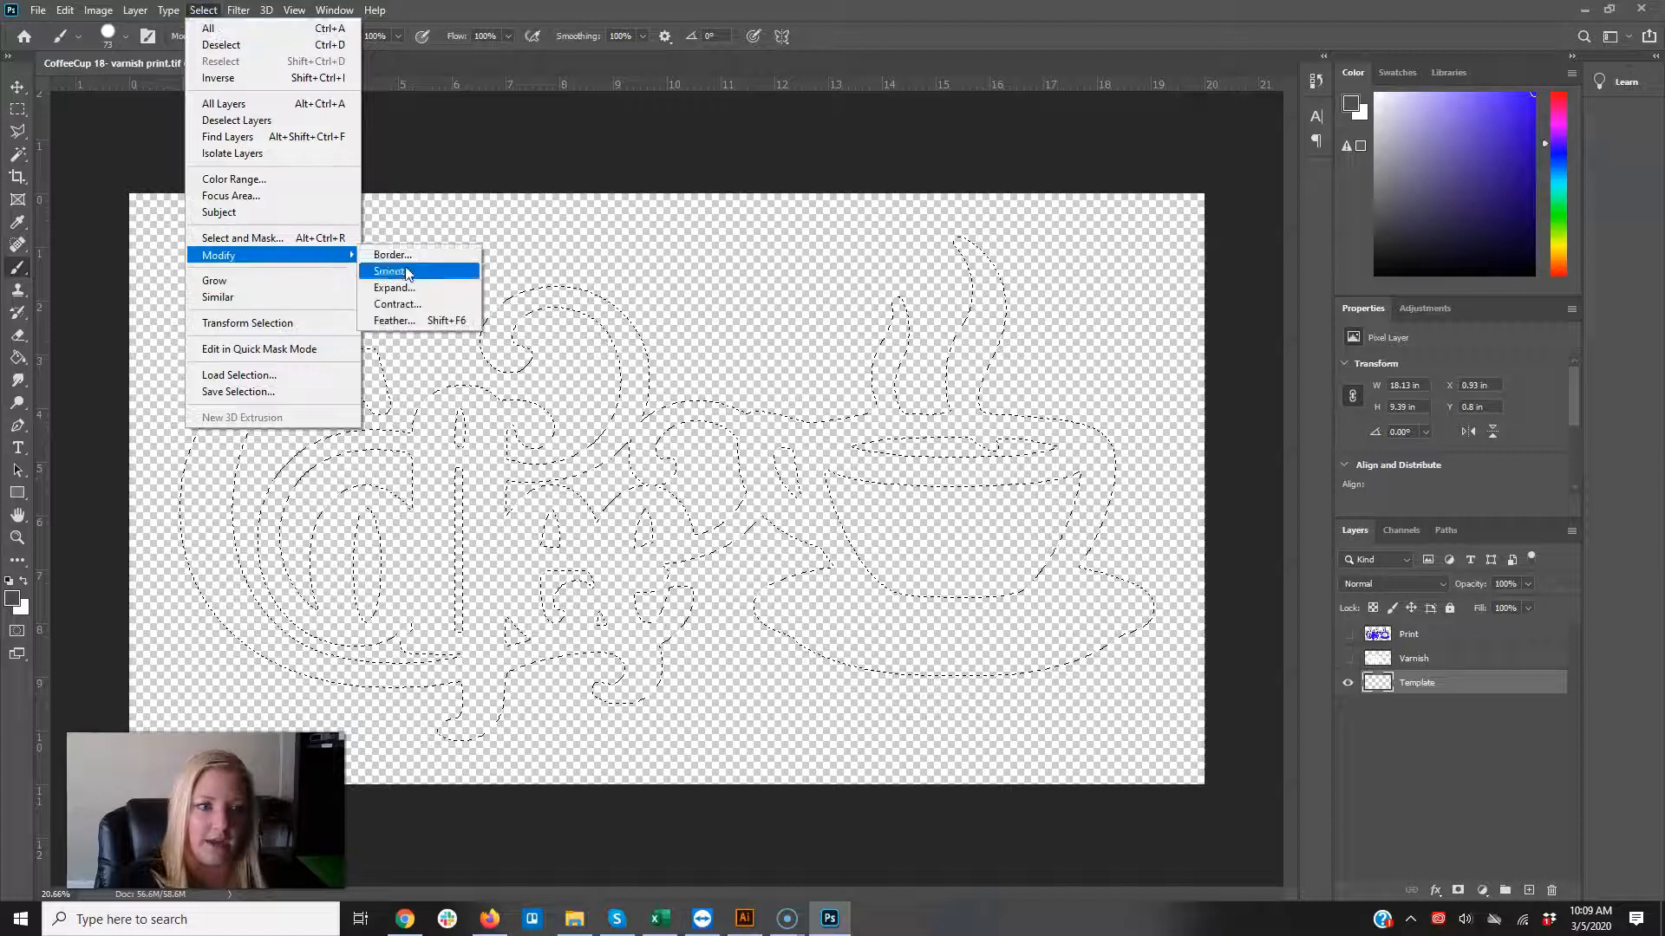
pyautogui.click(413, 307)
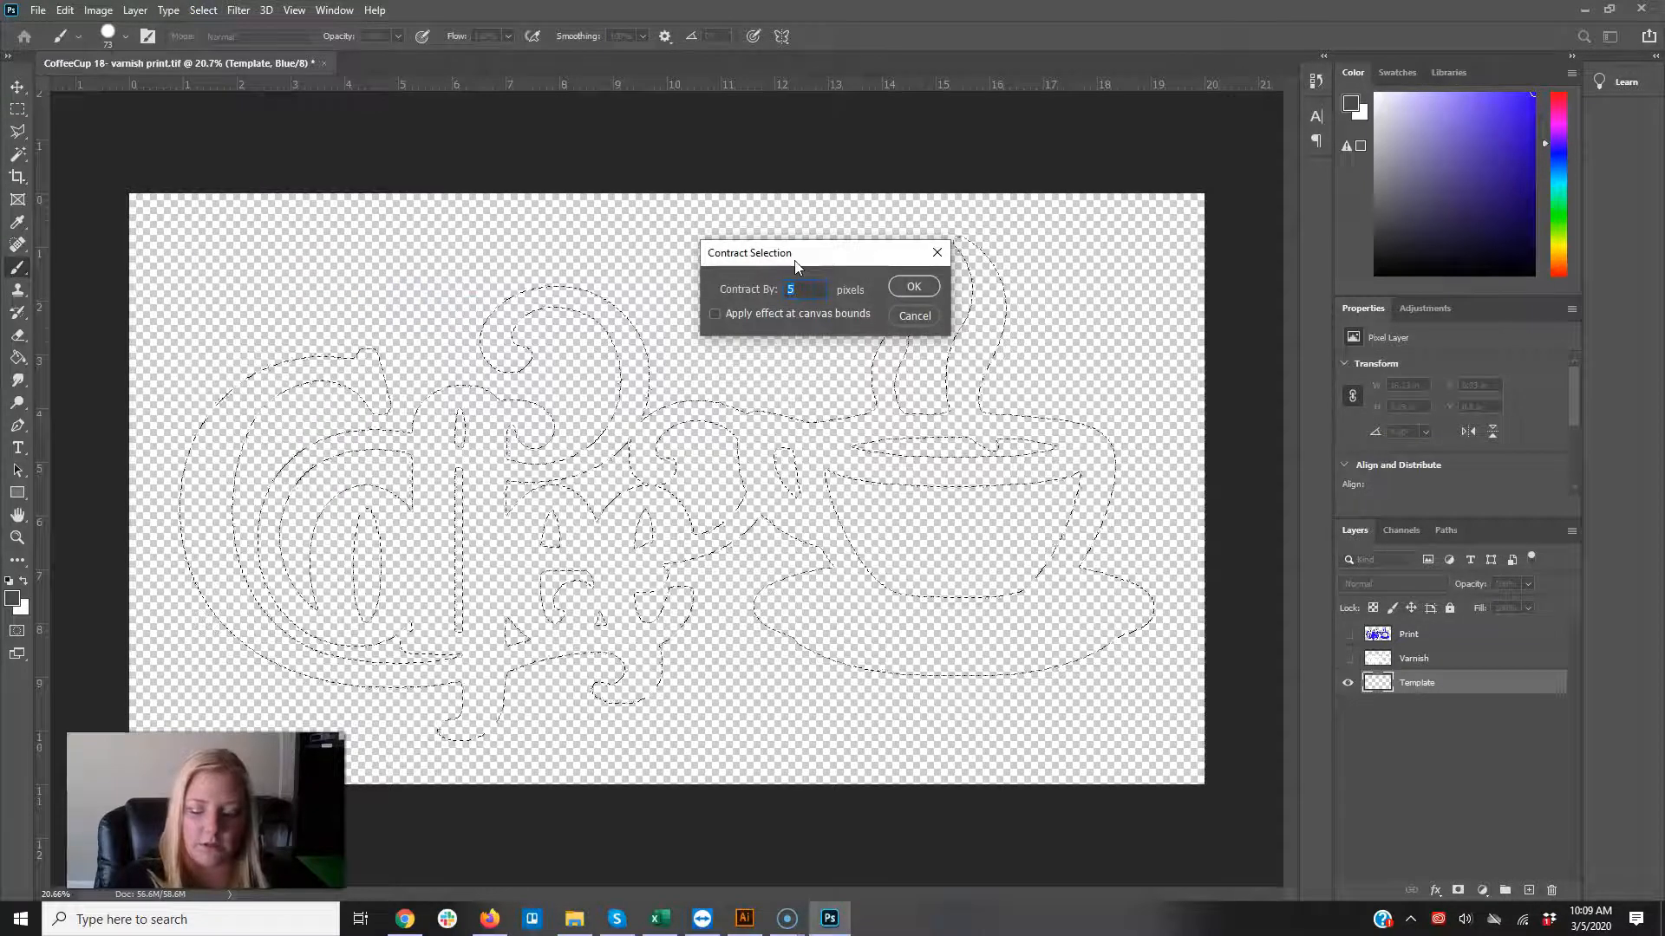
pyautogui.click(914, 286)
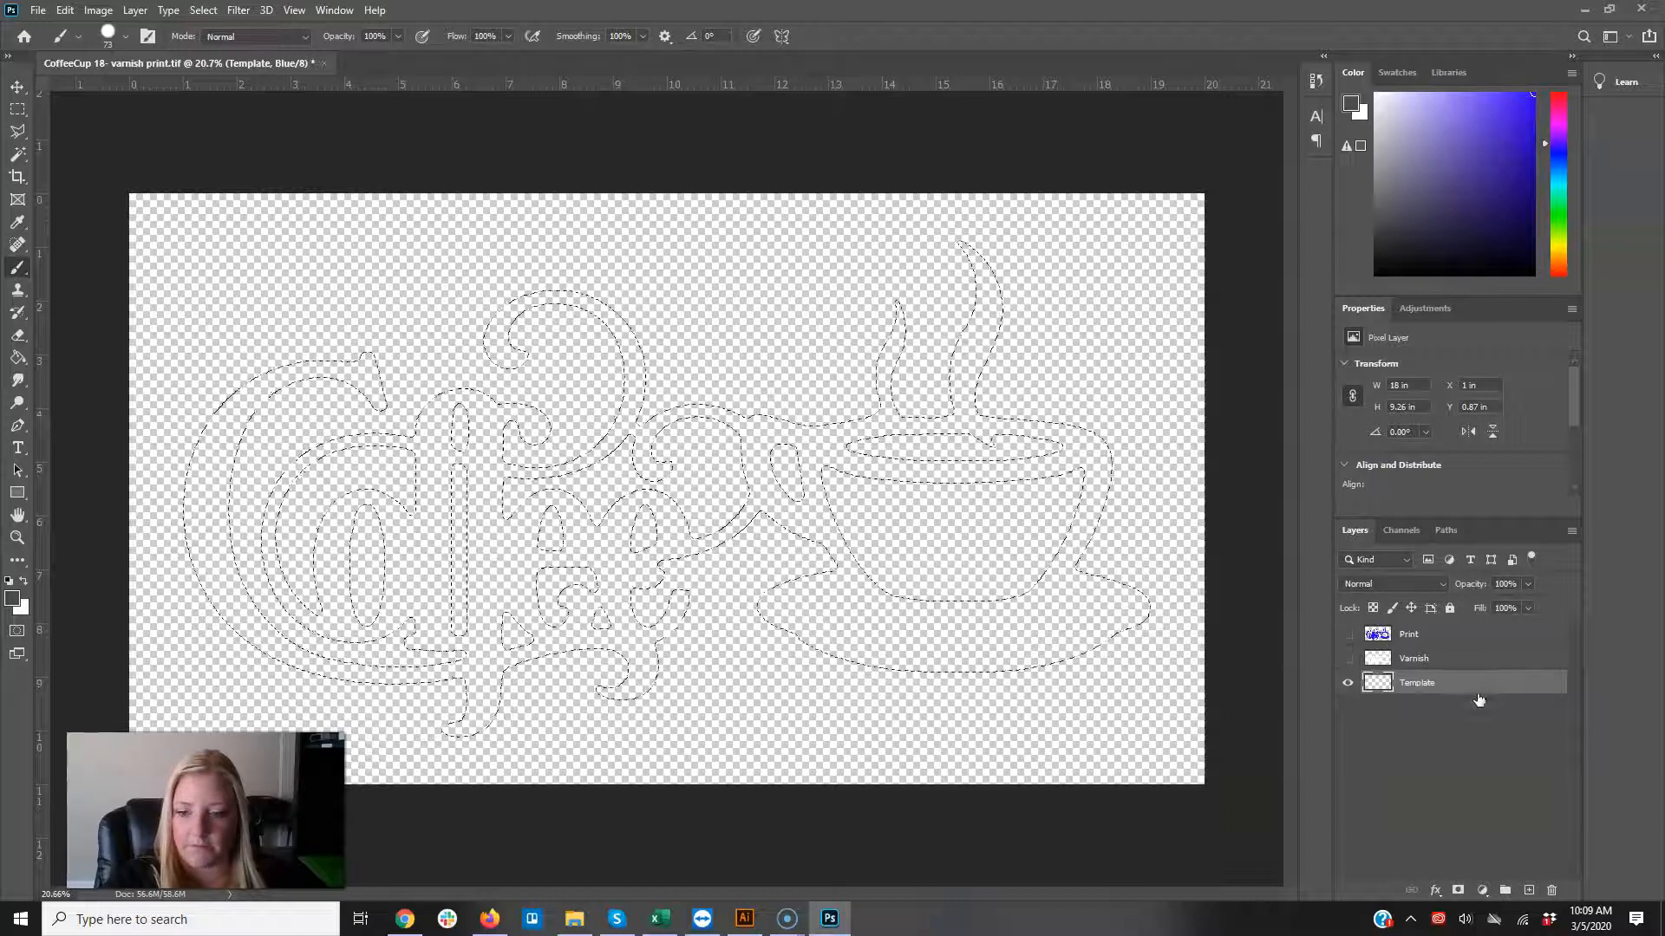
# Step: Create a new layer beneath the Template layer and name it metal
pyautogui.click(1529, 890)
pyautogui.moveTo(1411, 713)
pyautogui.mouseDown()
pyautogui.moveTo(1412, 692)
pyautogui.moveTo(1413, 721)
pyautogui.mouseUp()
pyautogui.doubleClick(1411, 710)
pyautogui.write('metal')
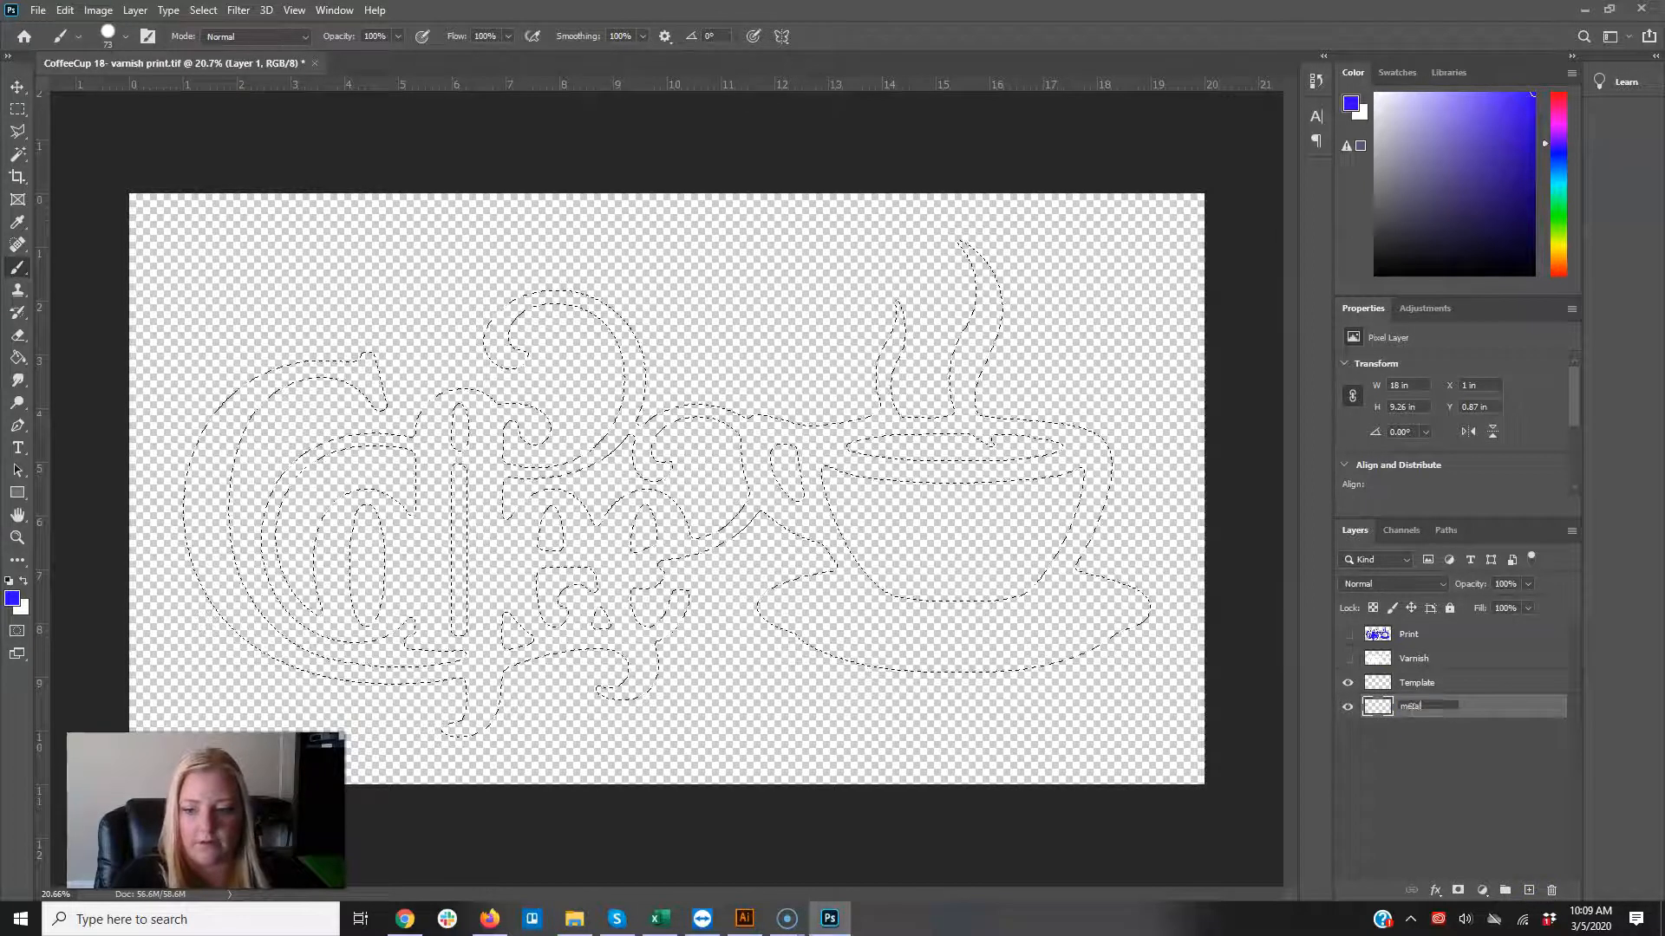
pyautogui.press('Return')
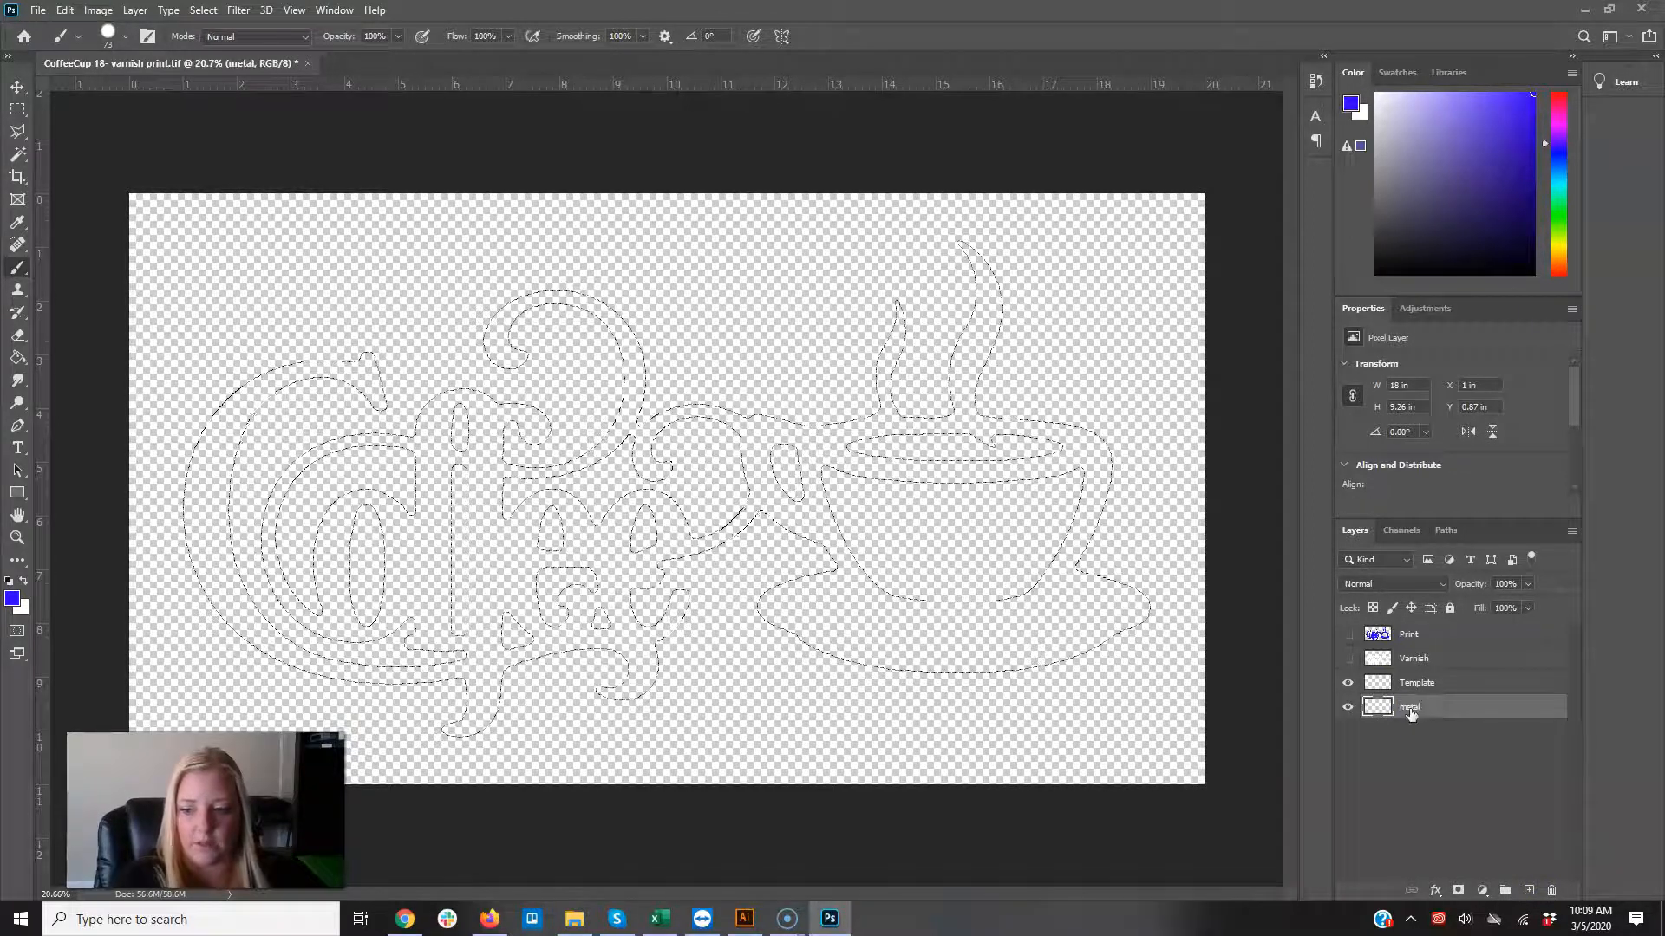
# Step: Fill the contracted selection with black on the metal layer and deselect everything
pyautogui.click(67, 10)
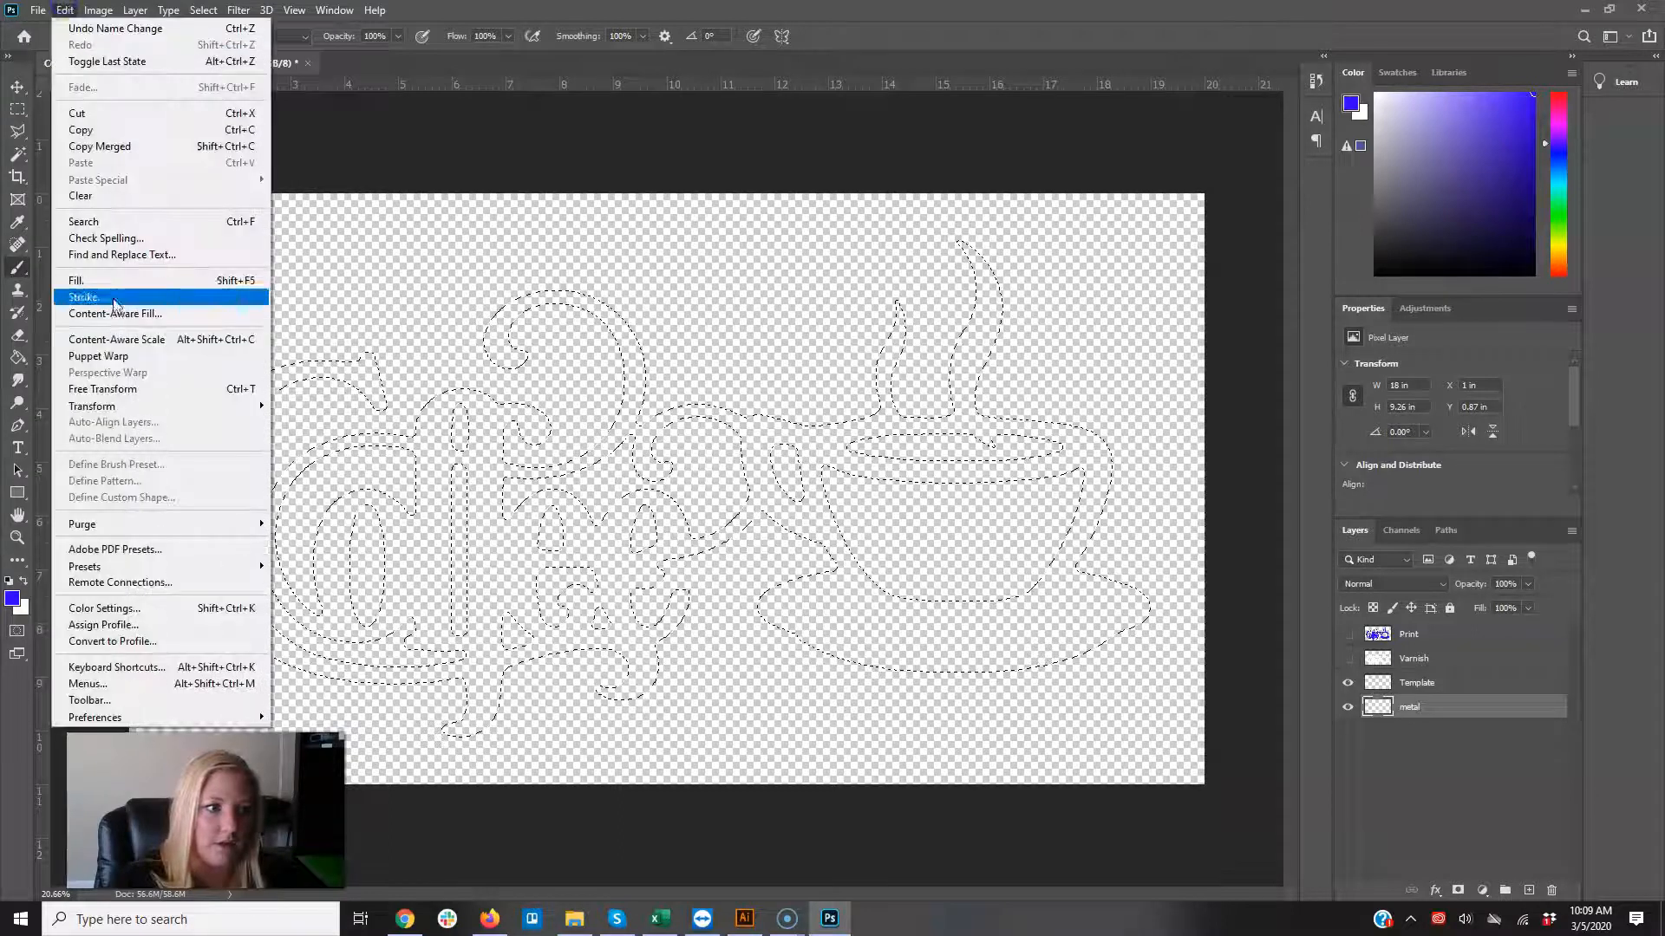
pyautogui.click(82, 280)
pyautogui.click(858, 243)
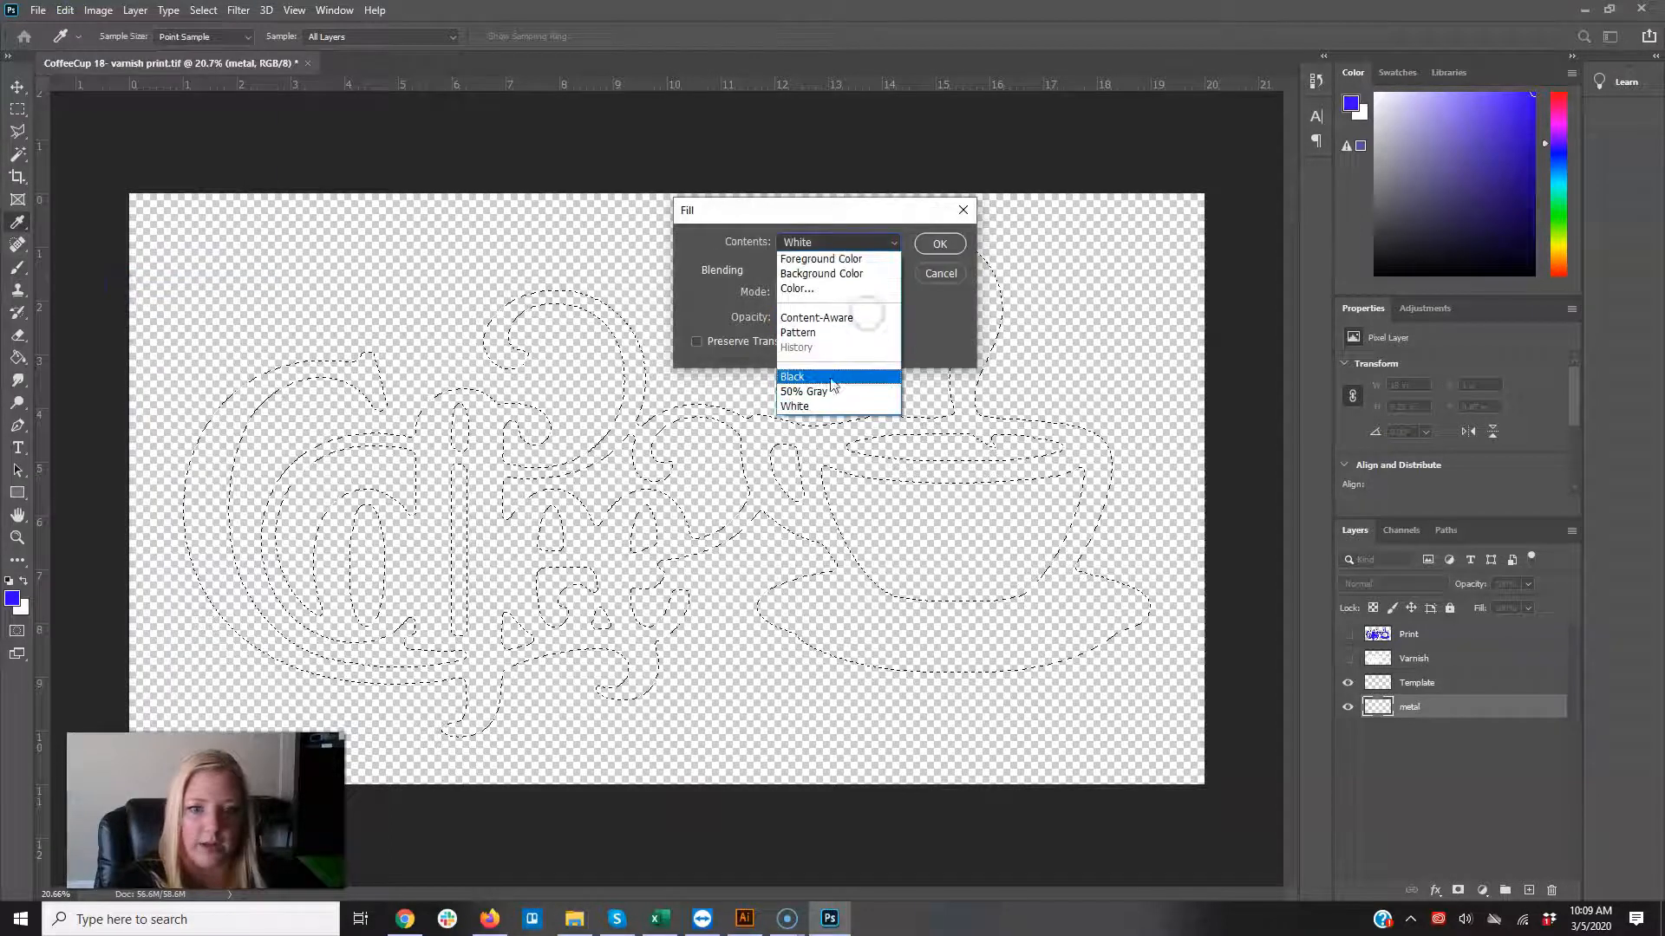
pyautogui.click(791, 377)
pyautogui.press('b')
pyautogui.click(939, 243)
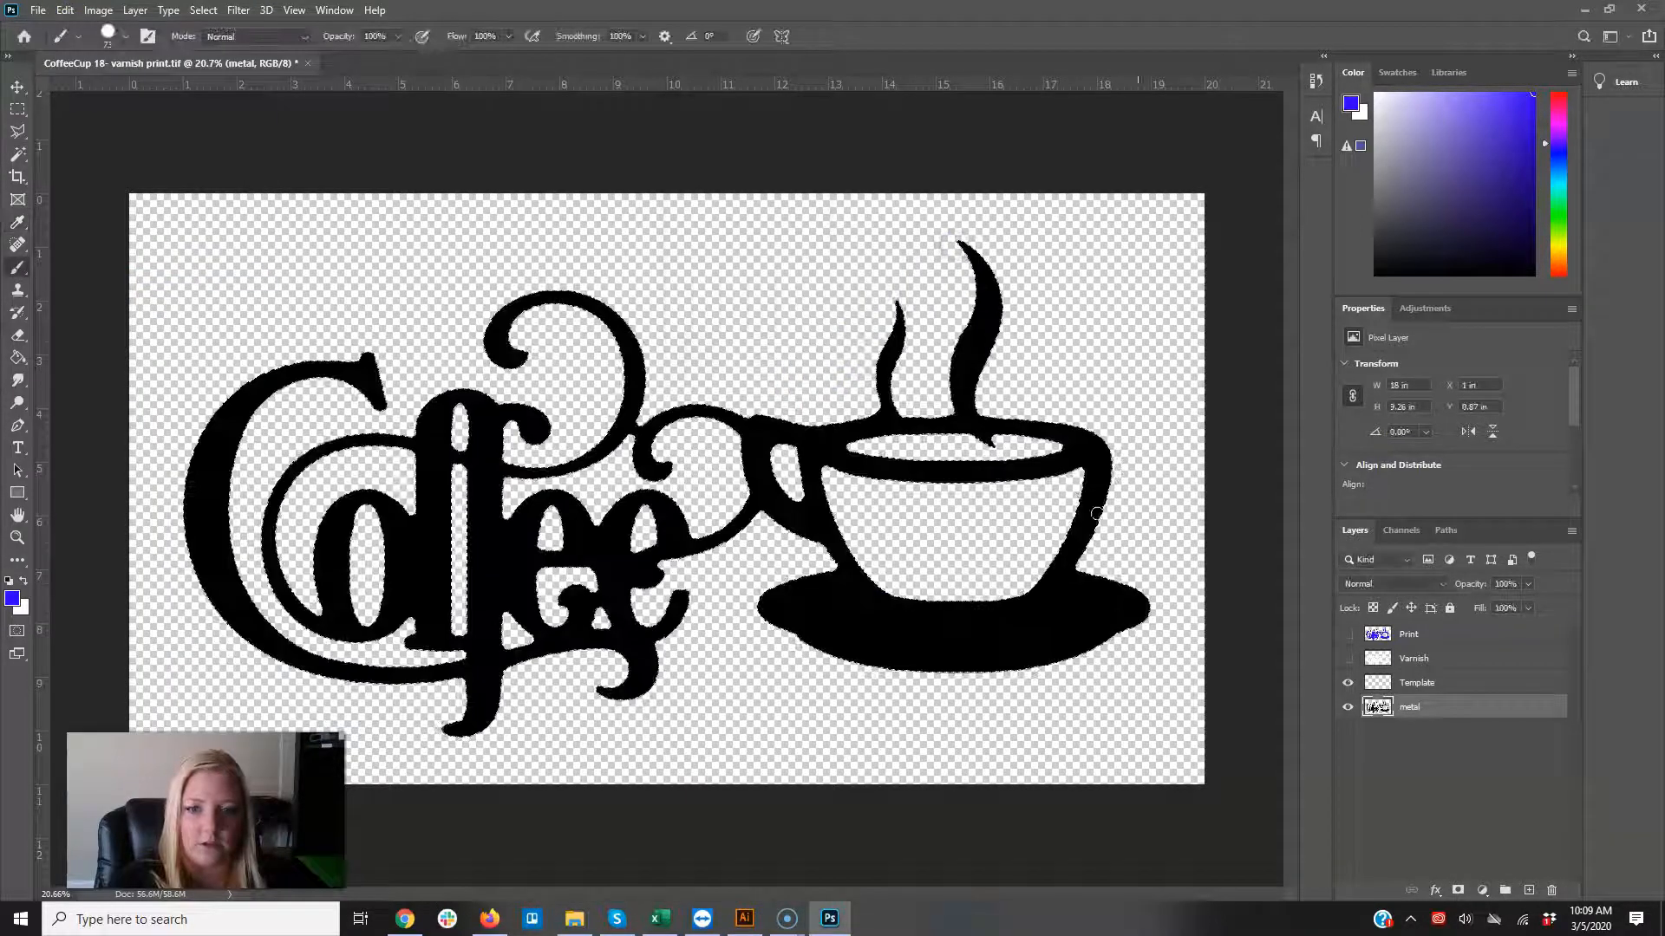
pyautogui.click(1427, 776)
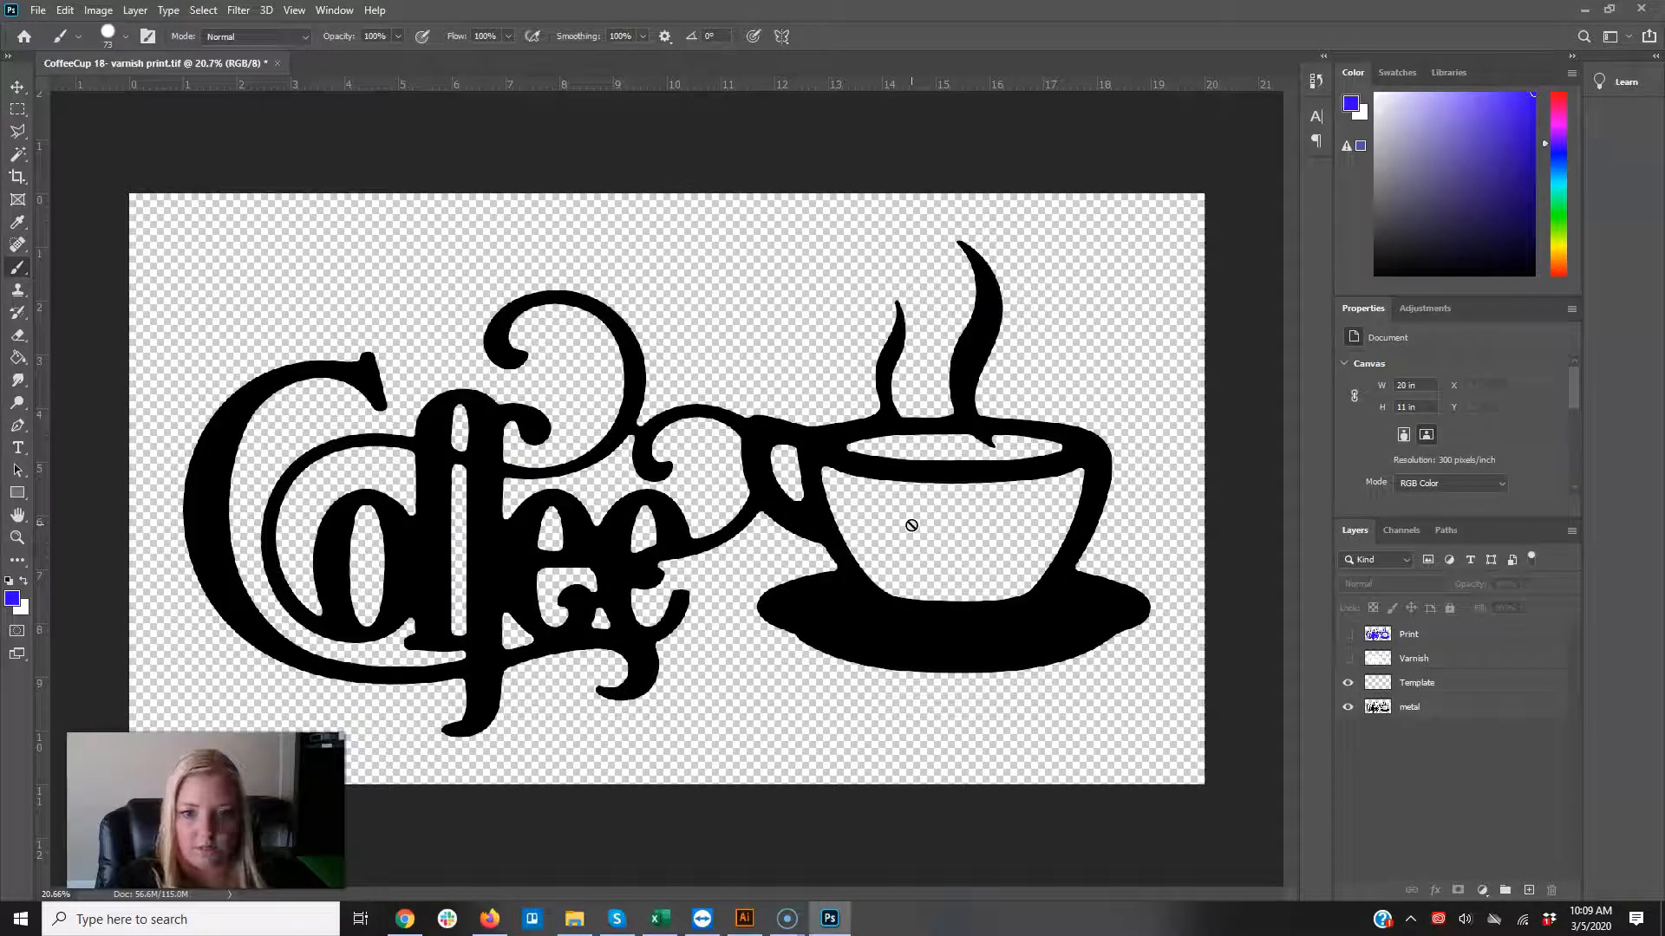
# Step: Stroke the outline of the metal artwork on the Template layer with a centered 10 px line in color 3600ff
pyautogui.keyDown('ctrl'); pyautogui.click(1379, 709); pyautogui.keyUp('ctrl')
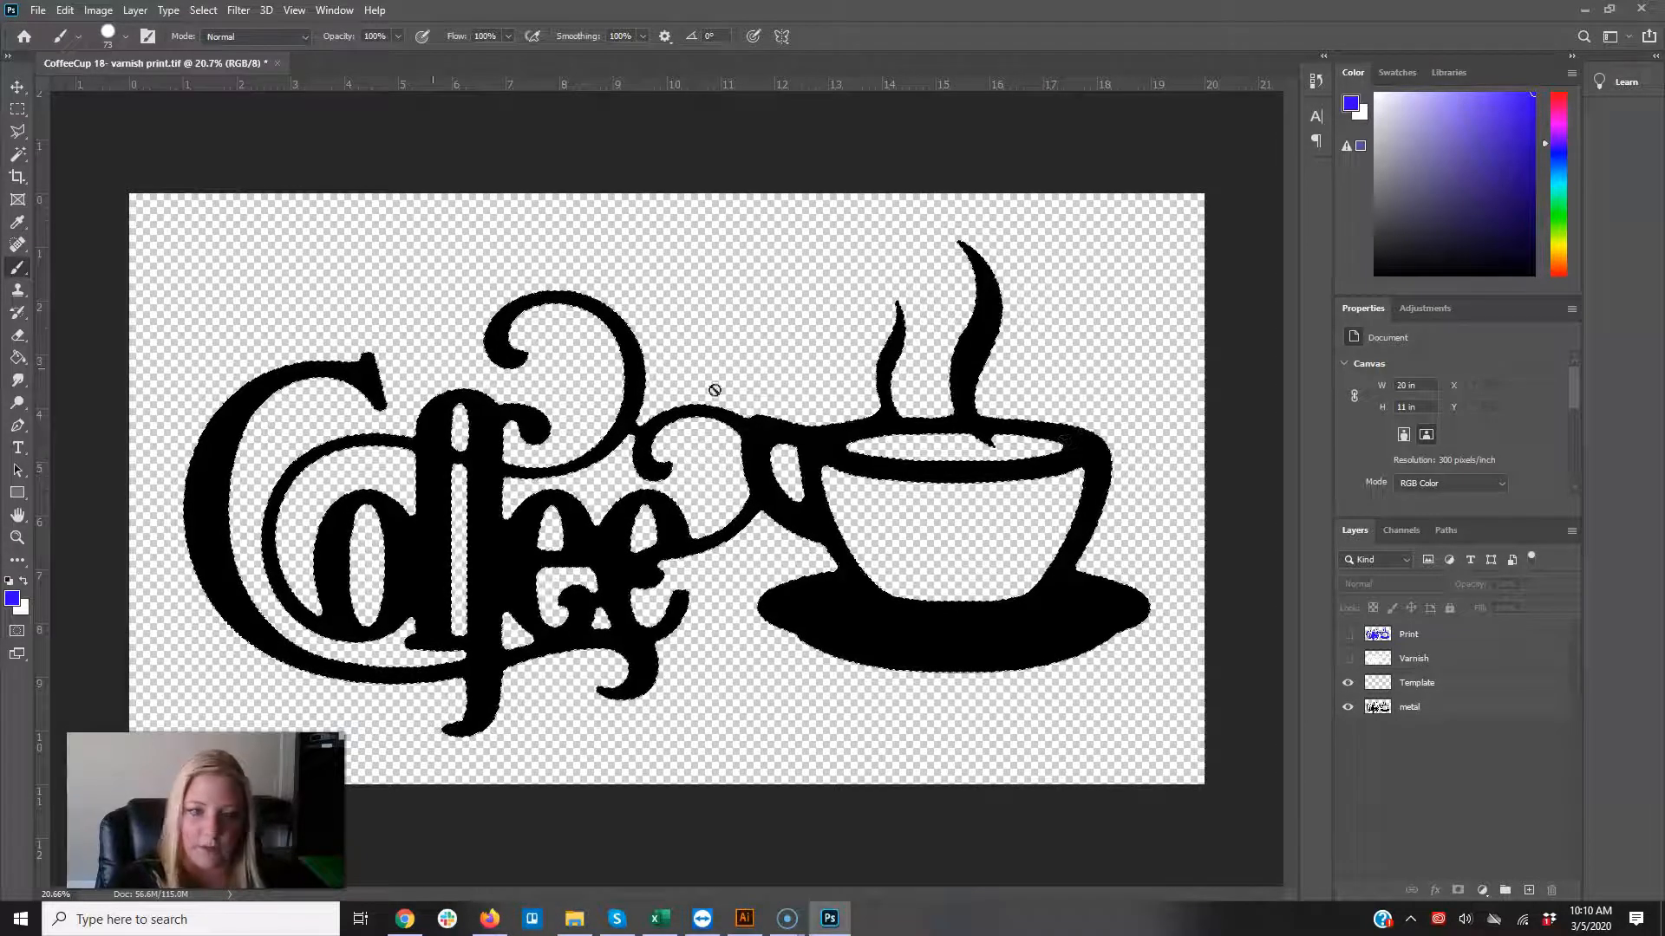
pyautogui.click(1414, 682)
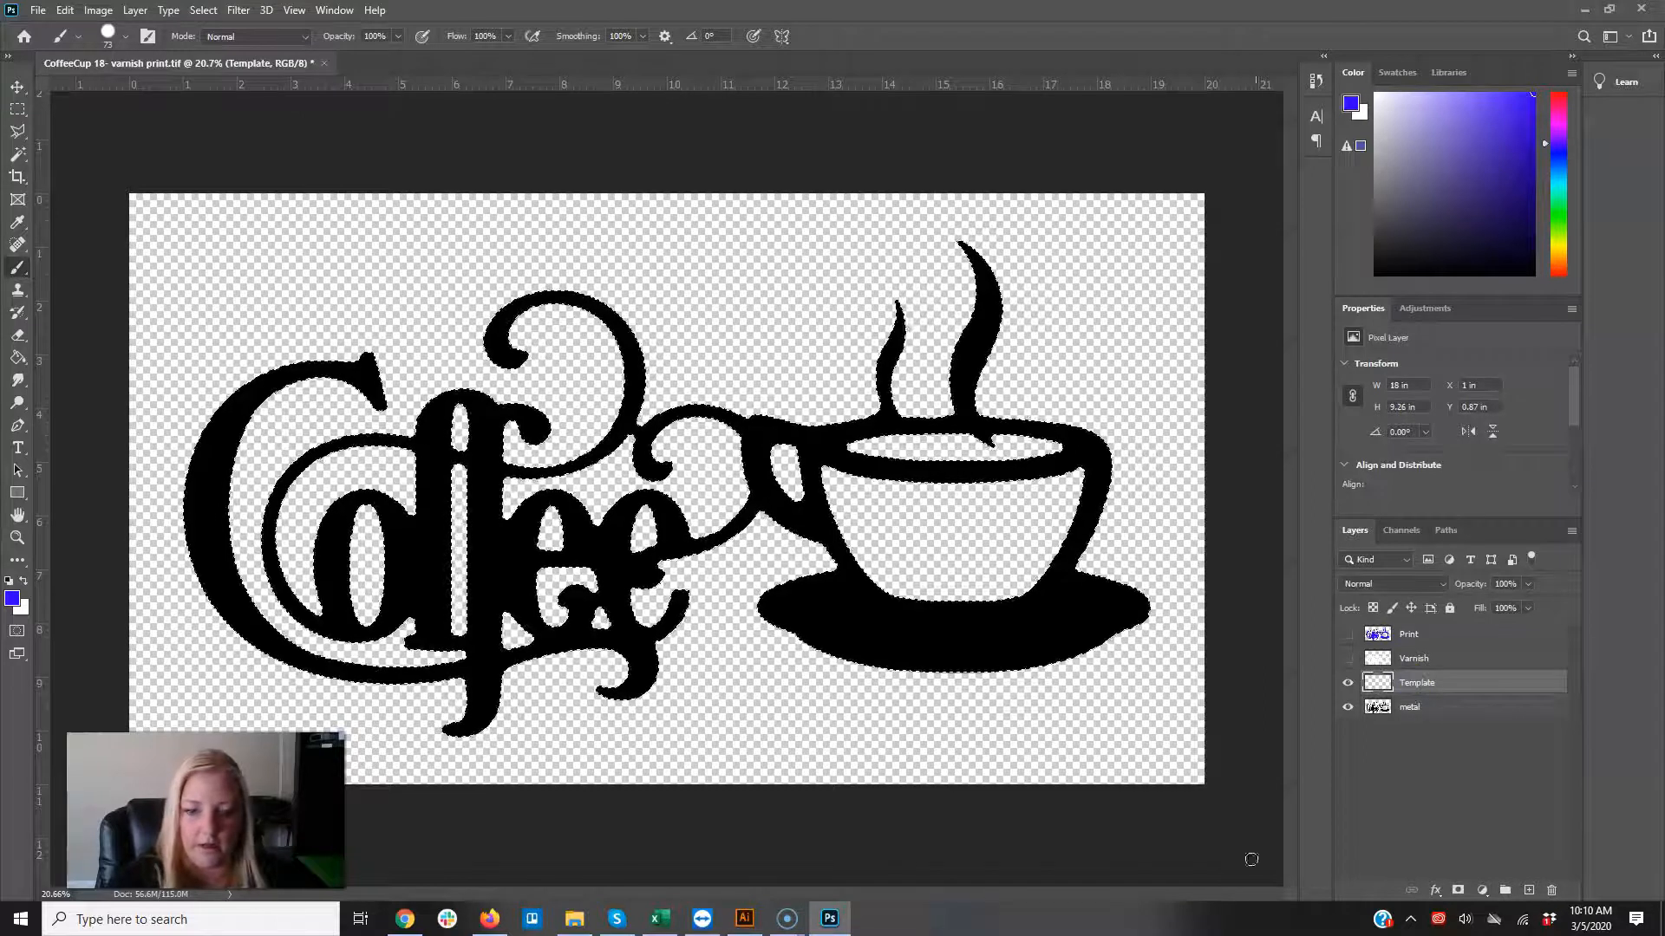
pyautogui.click(65, 9)
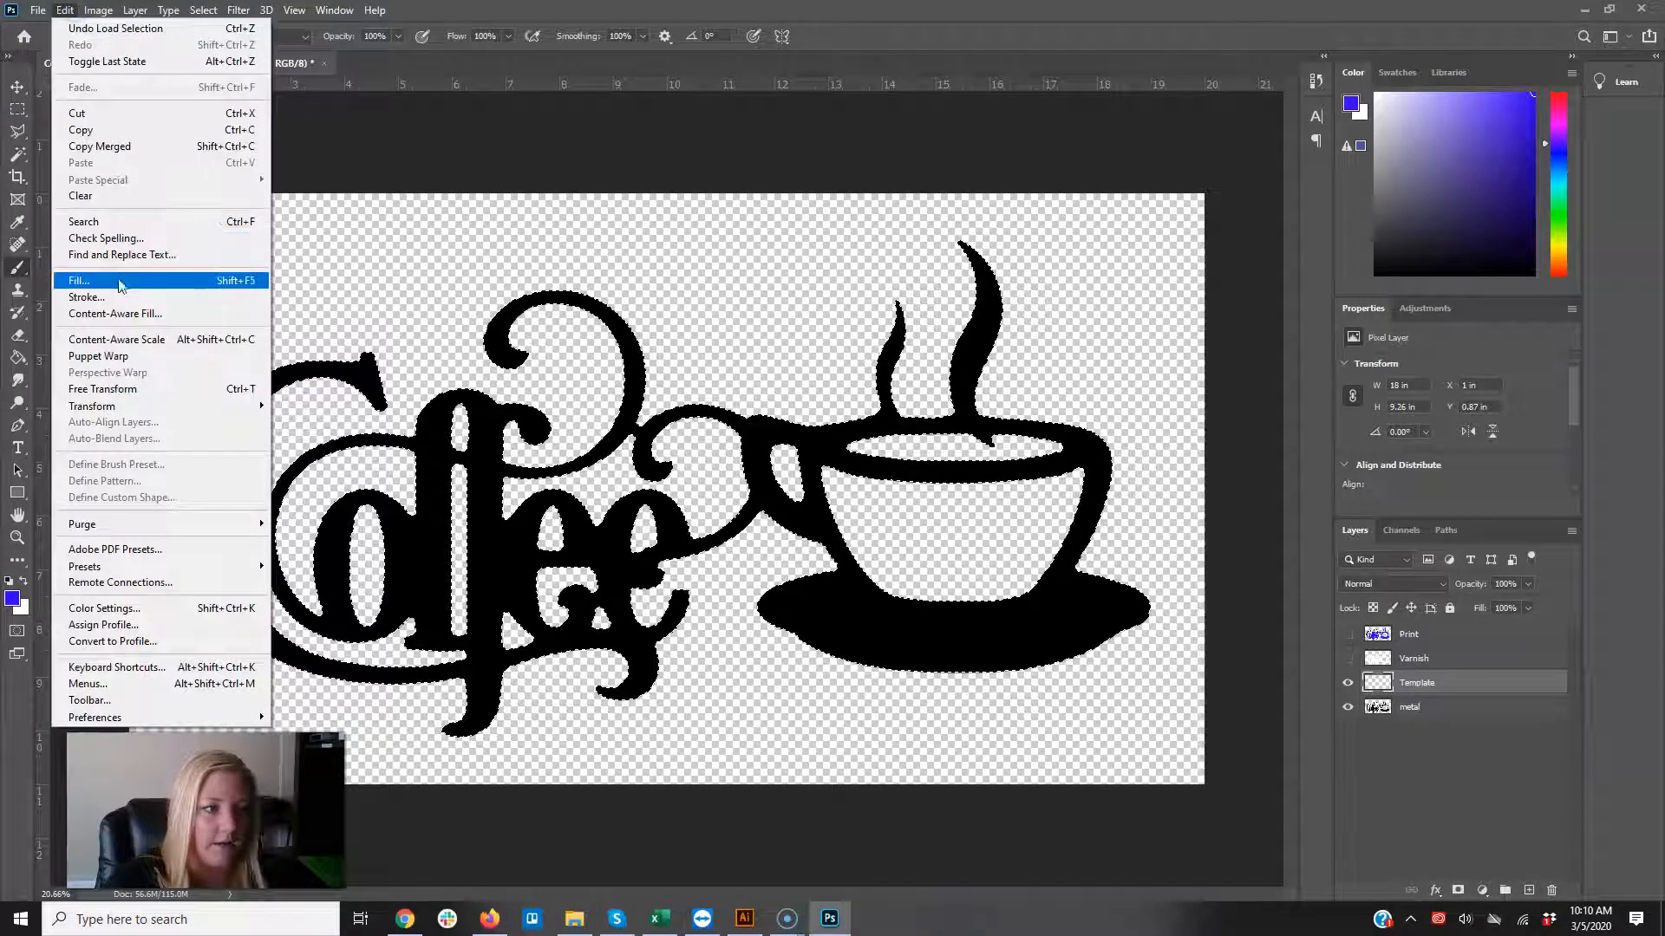
pyautogui.click(121, 297)
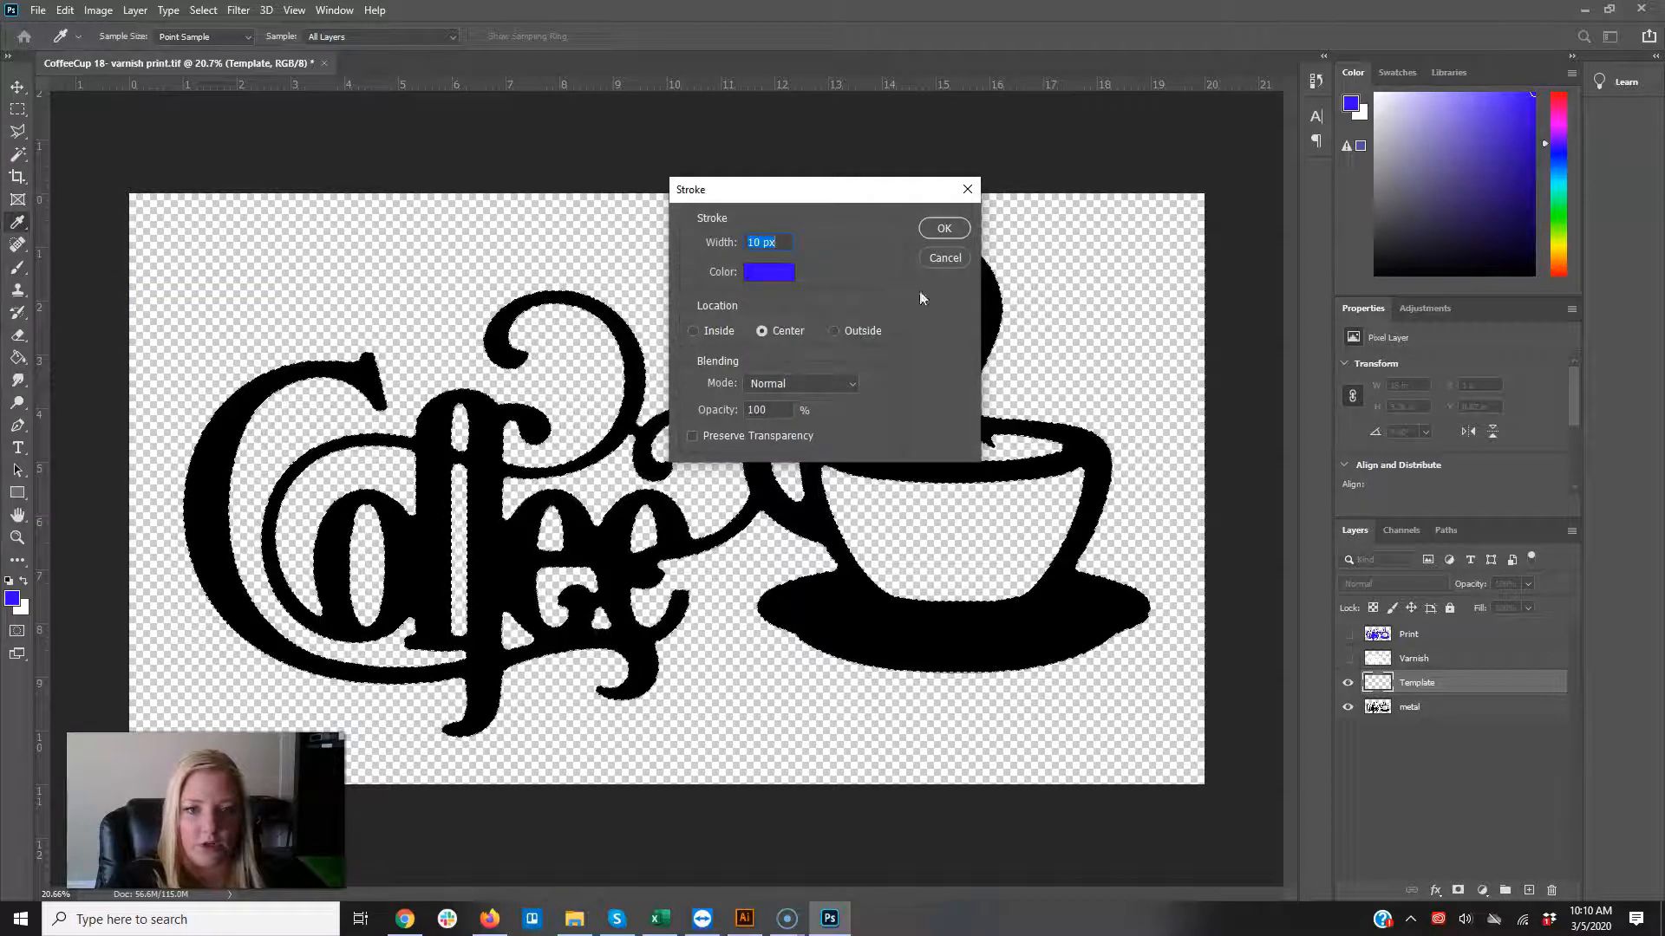
pyautogui.click(760, 242)
pyautogui.moveTo(761, 242); pyautogui.dragTo(746, 244)
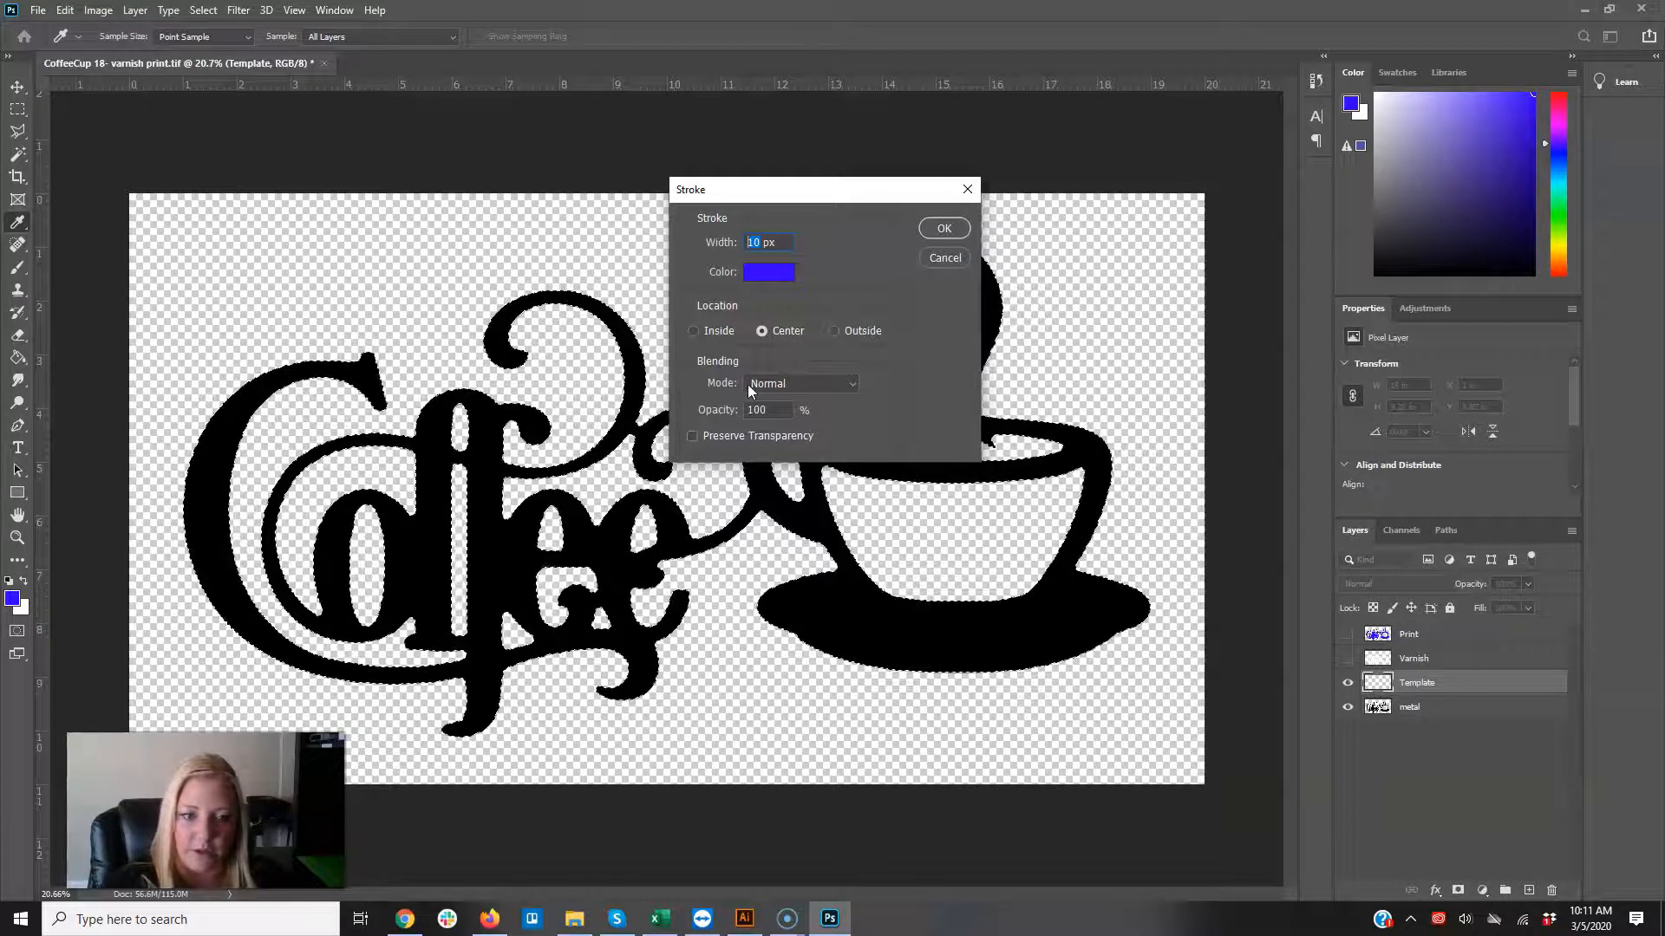
pyautogui.click(768, 274)
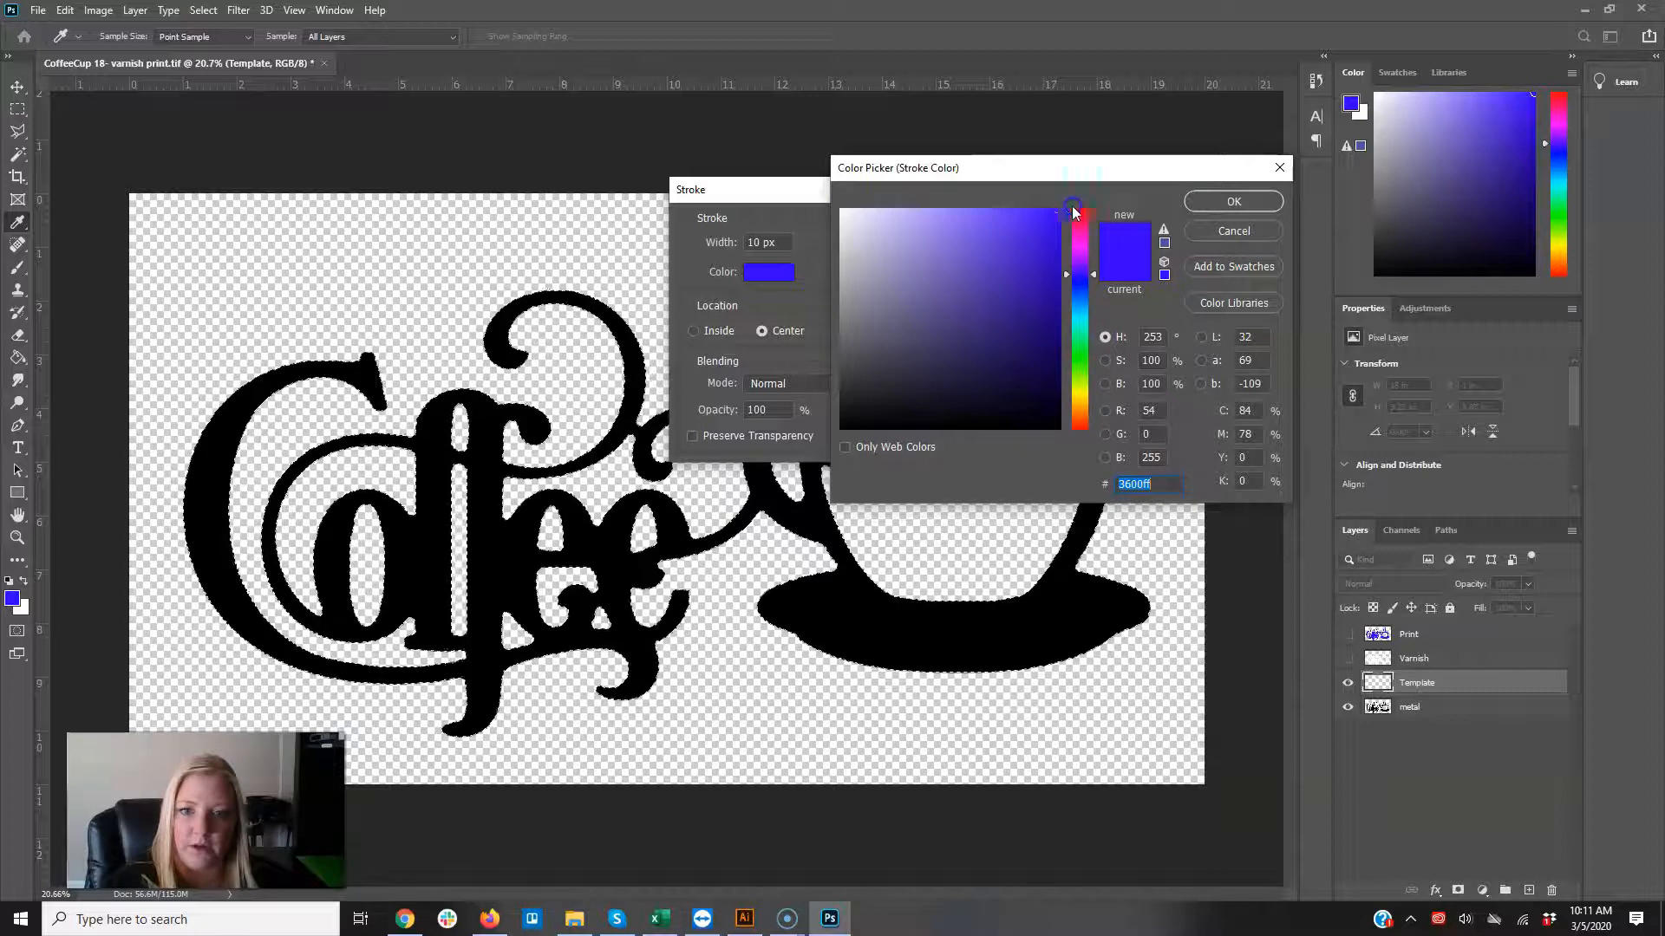
pyautogui.click(1231, 202)
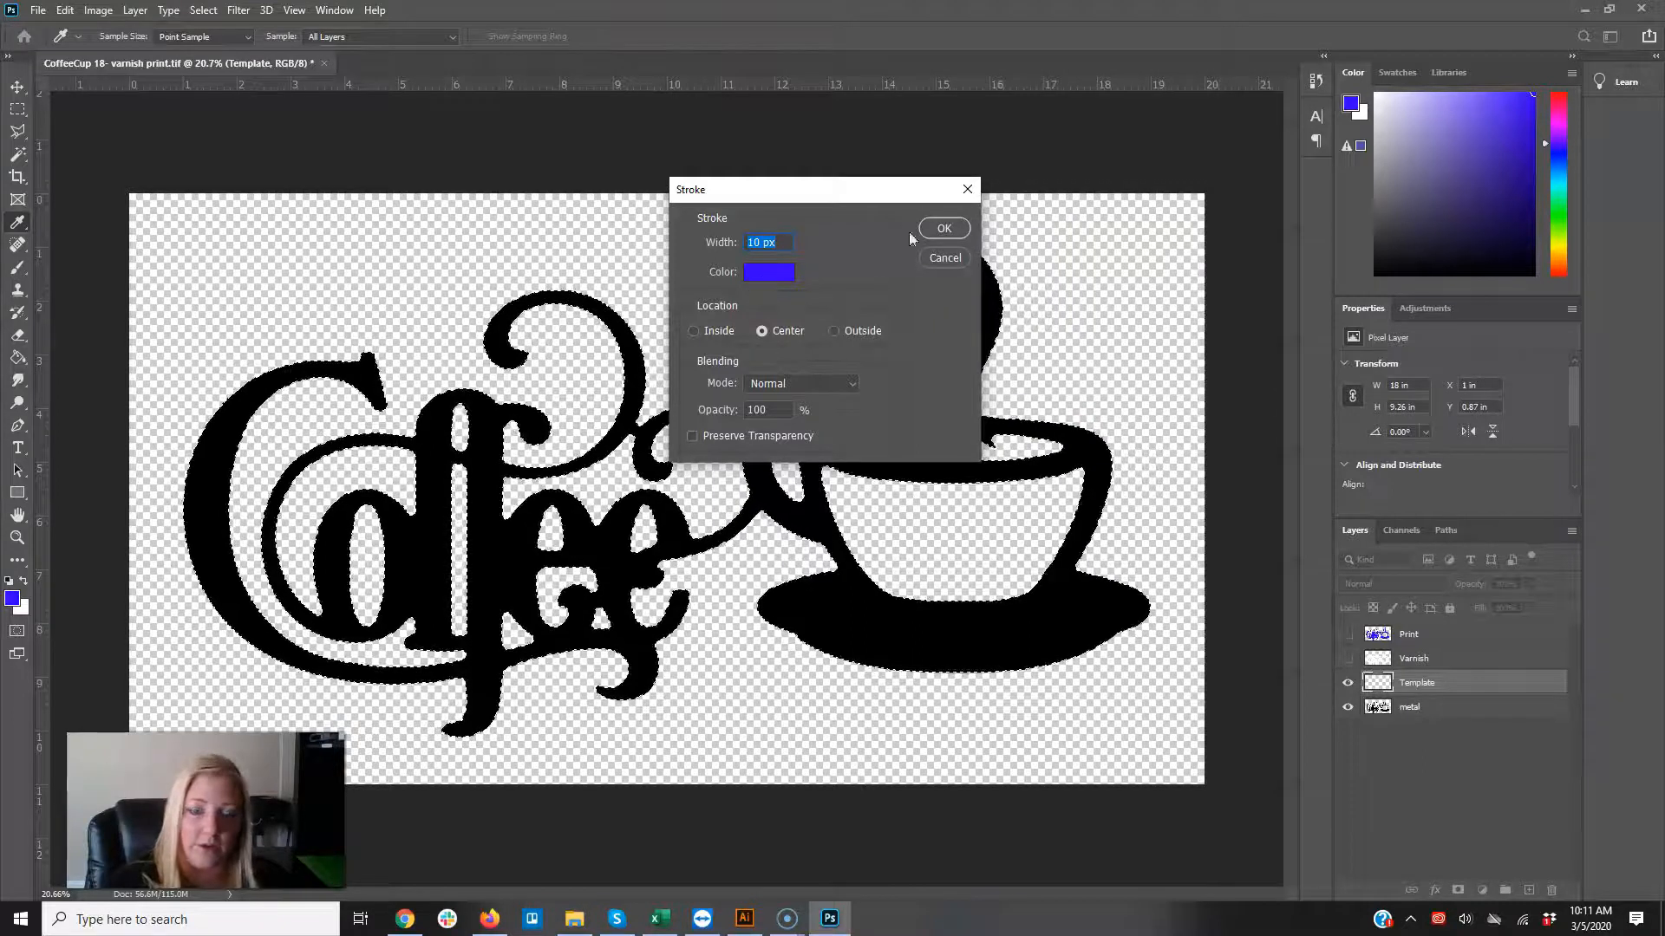
pyautogui.click(944, 228)
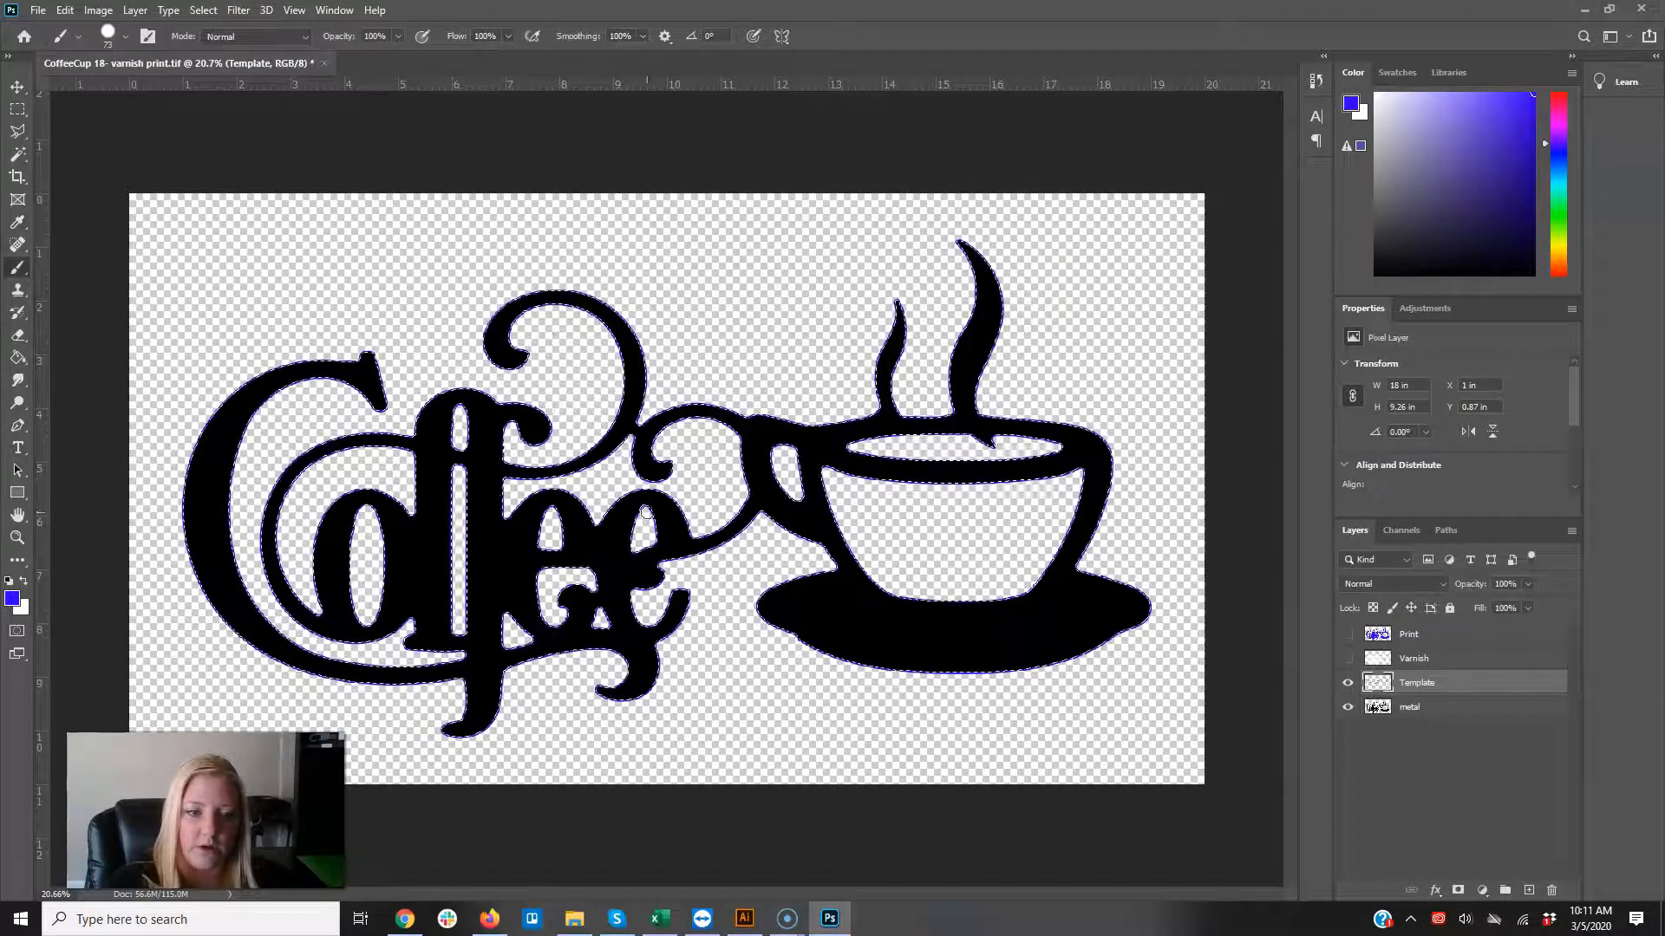
# Step: Hide the metal layer and clear the selection to compare the Template outline with the Print layer
pyautogui.click(1348, 709)
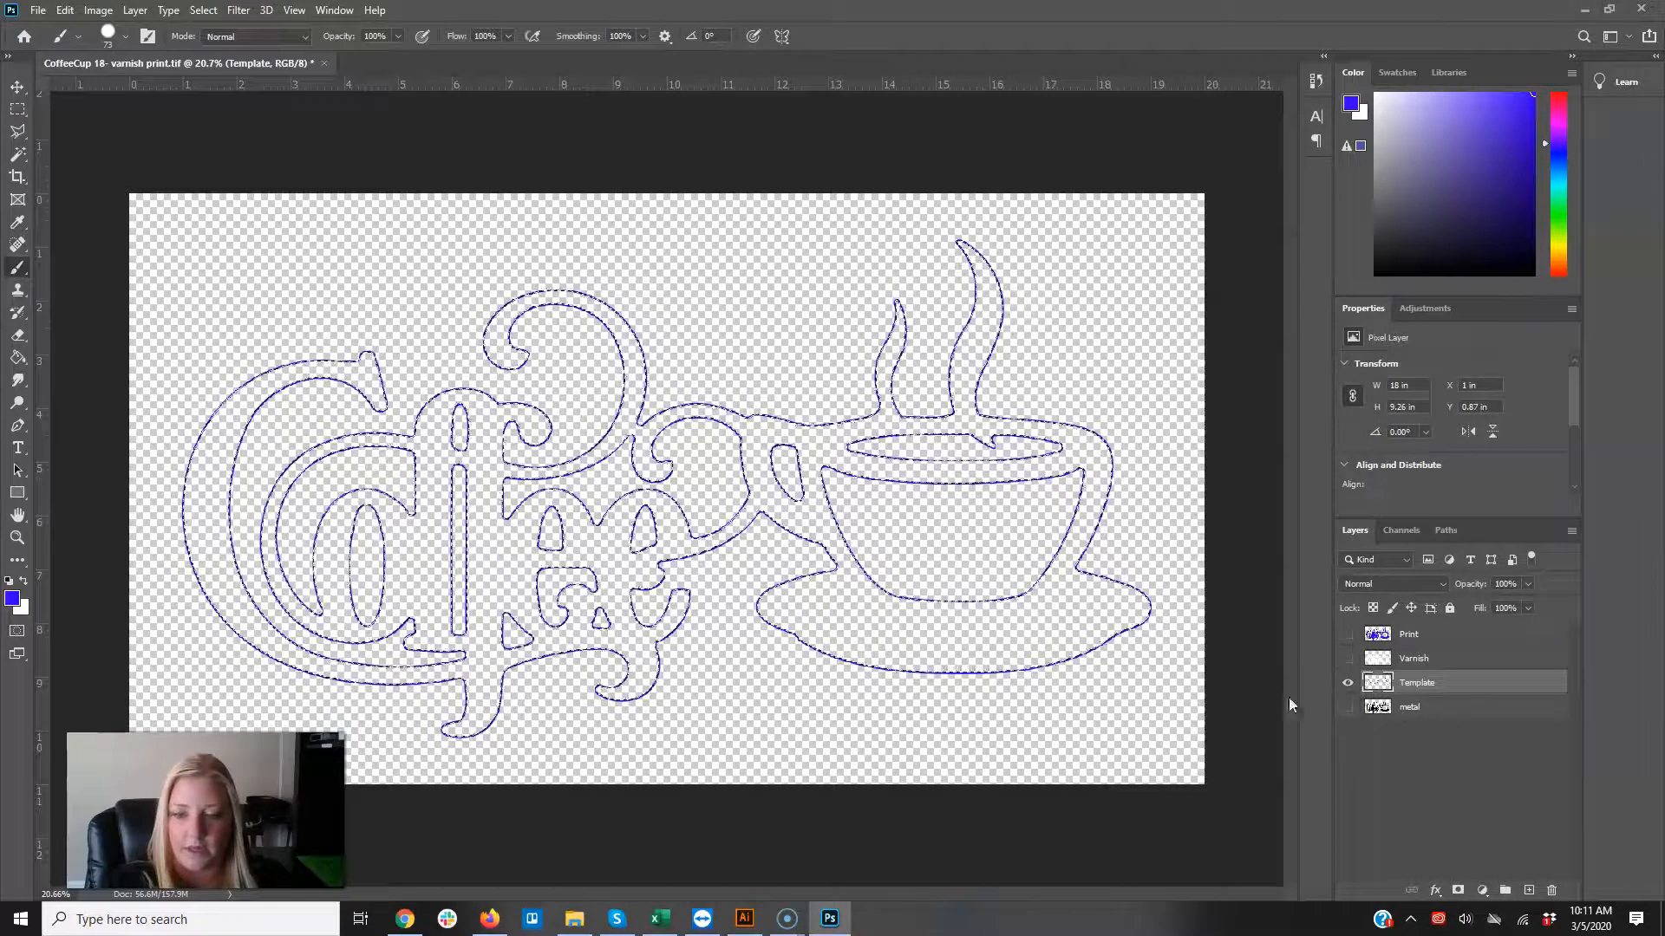
pyautogui.hotkey('ctrl', 'd')
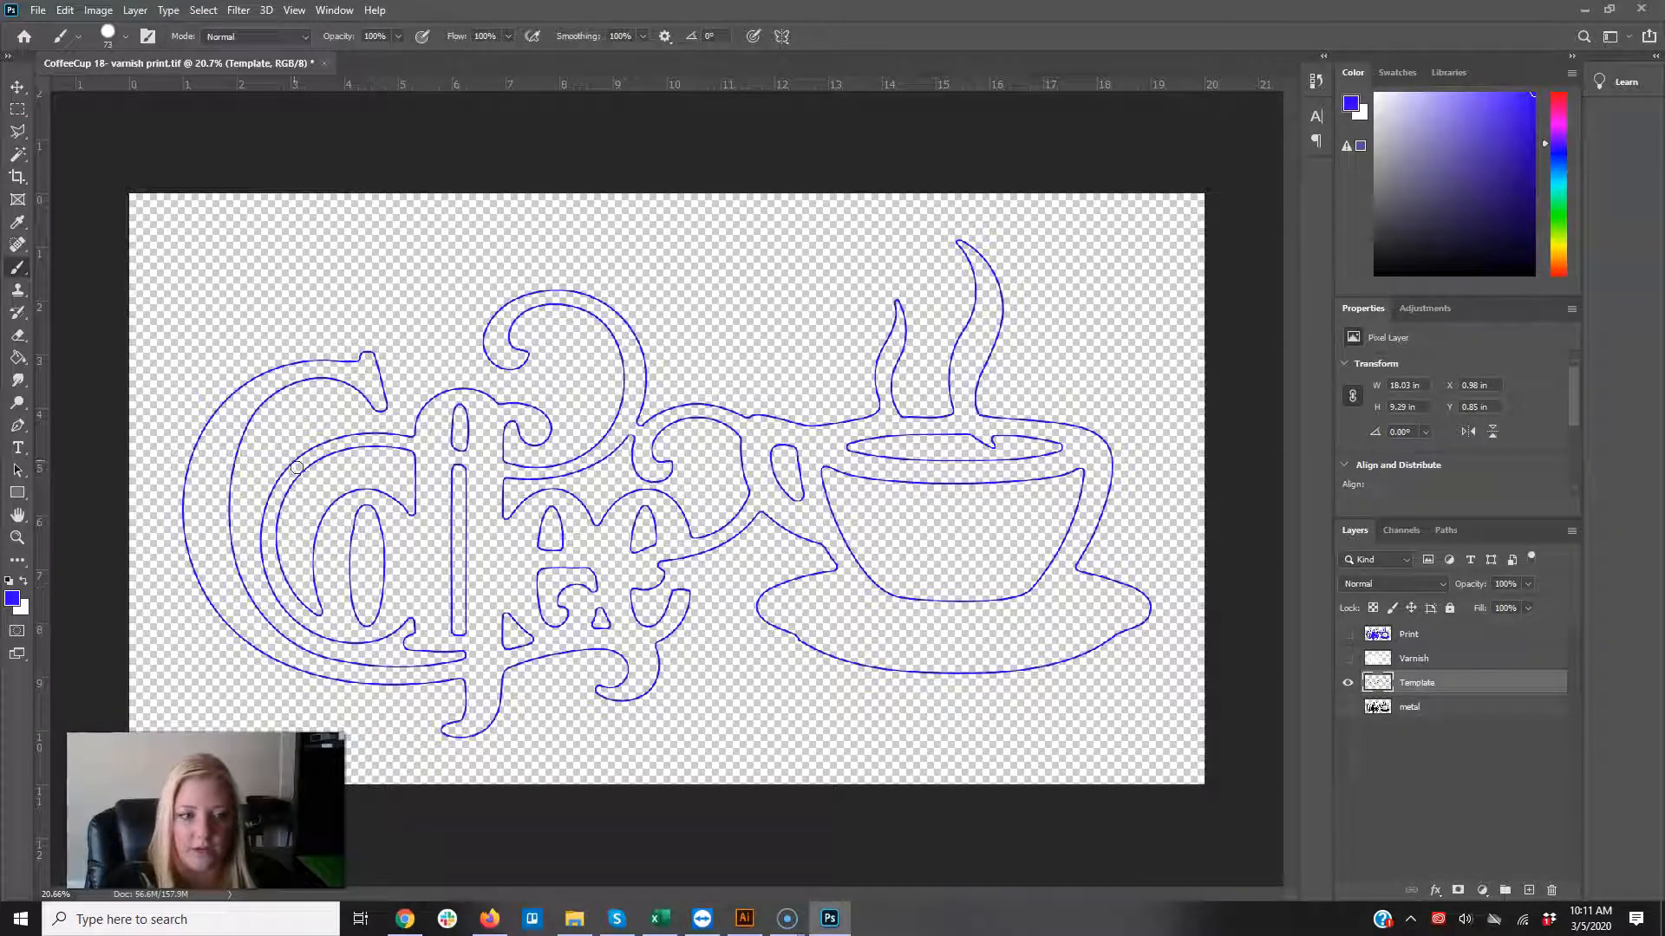
pyautogui.click(1348, 635)
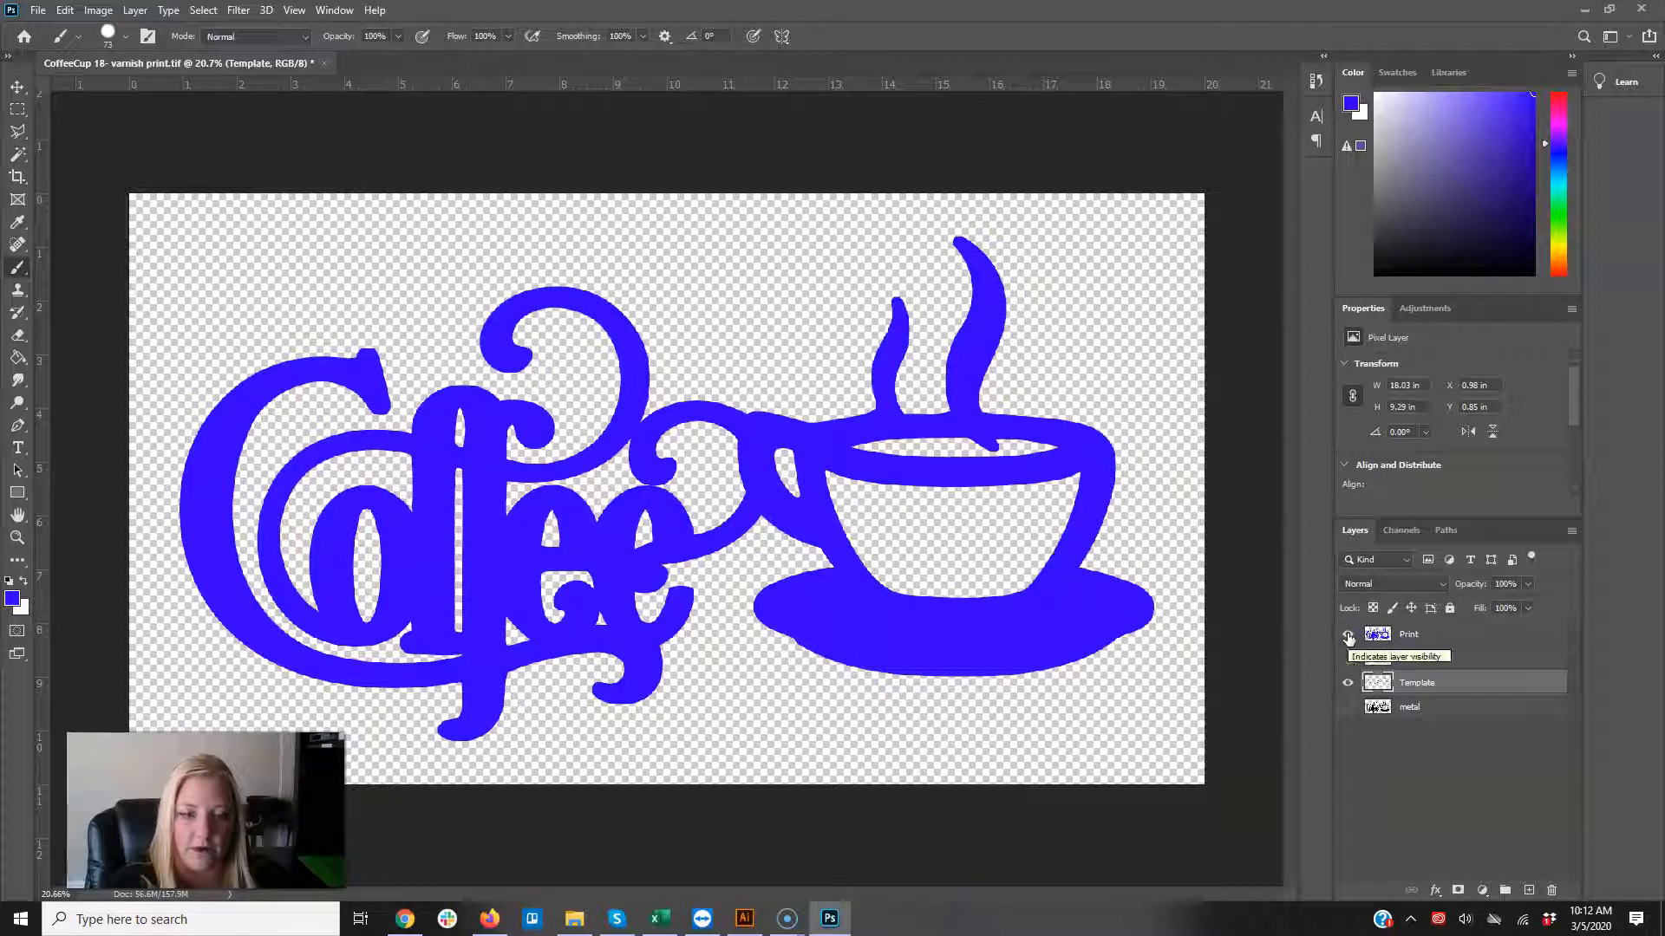
pyautogui.click(1348, 636)
pyautogui.click(1348, 636)
pyautogui.click(1348, 635)
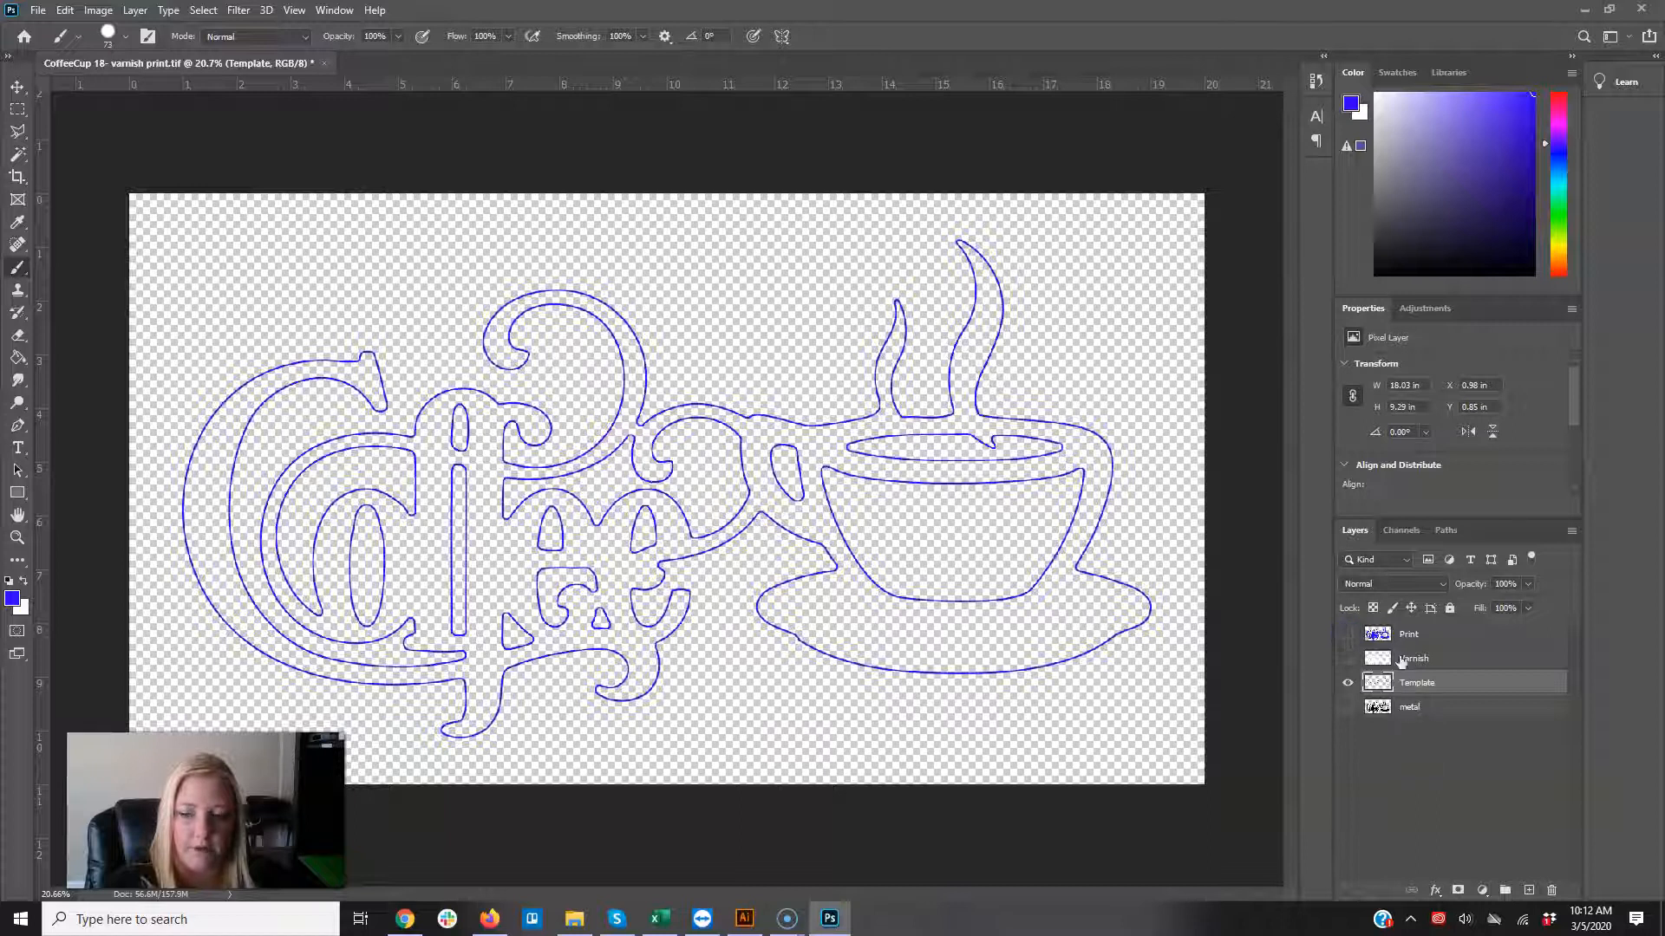
# Step: Select the Template outline, and undo both that selection and the last hiding of the Print layer
pyautogui.keyDown('ctrl'); pyautogui.click(1378, 682); pyautogui.keyUp('ctrl')
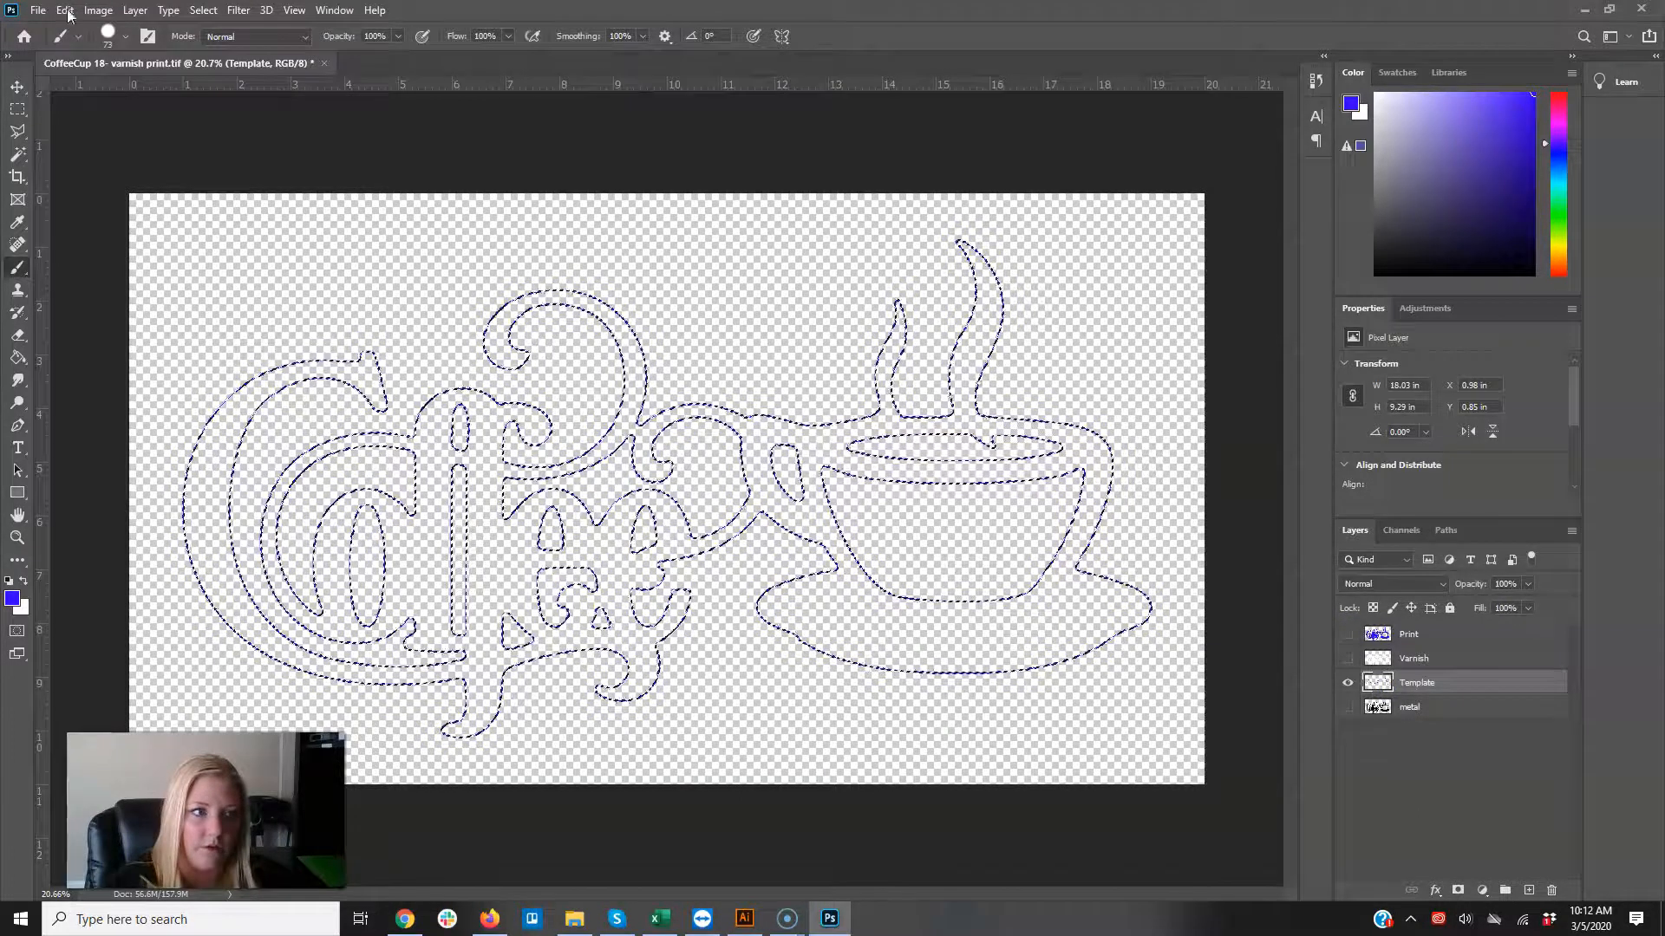
pyautogui.hotkey('ctrl', 'z')
pyautogui.hotkey('ctrl', 'z')
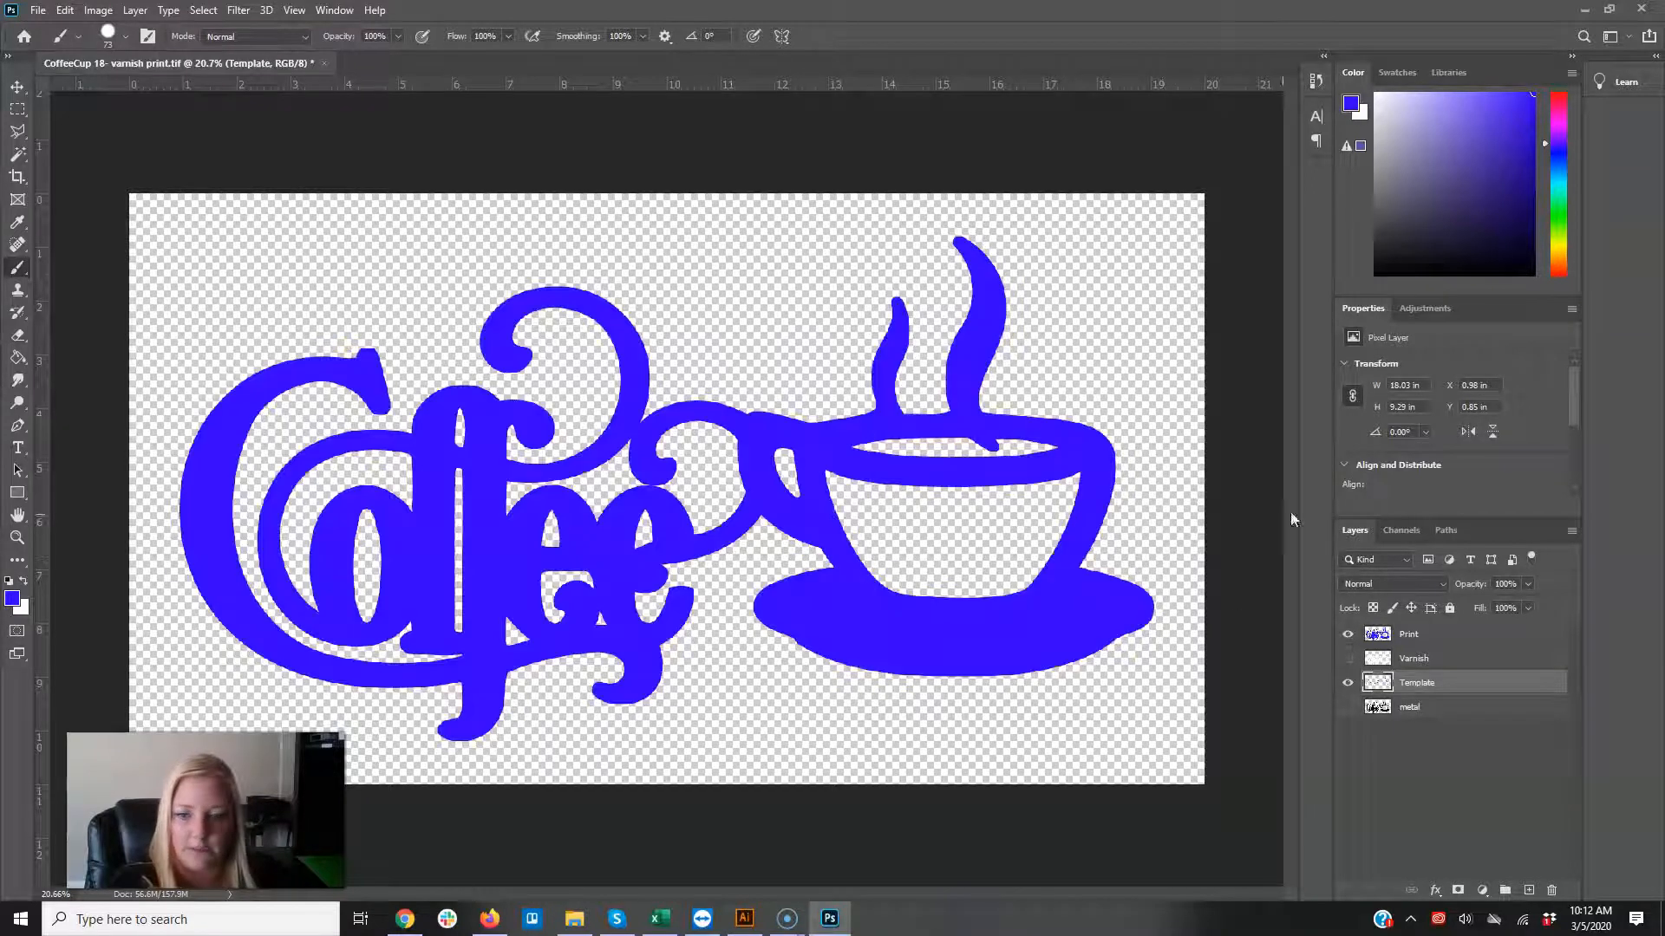
pyautogui.hotkey('ctrl', 'shift', 'z')
pyautogui.hotkey('ctrl', 'z')
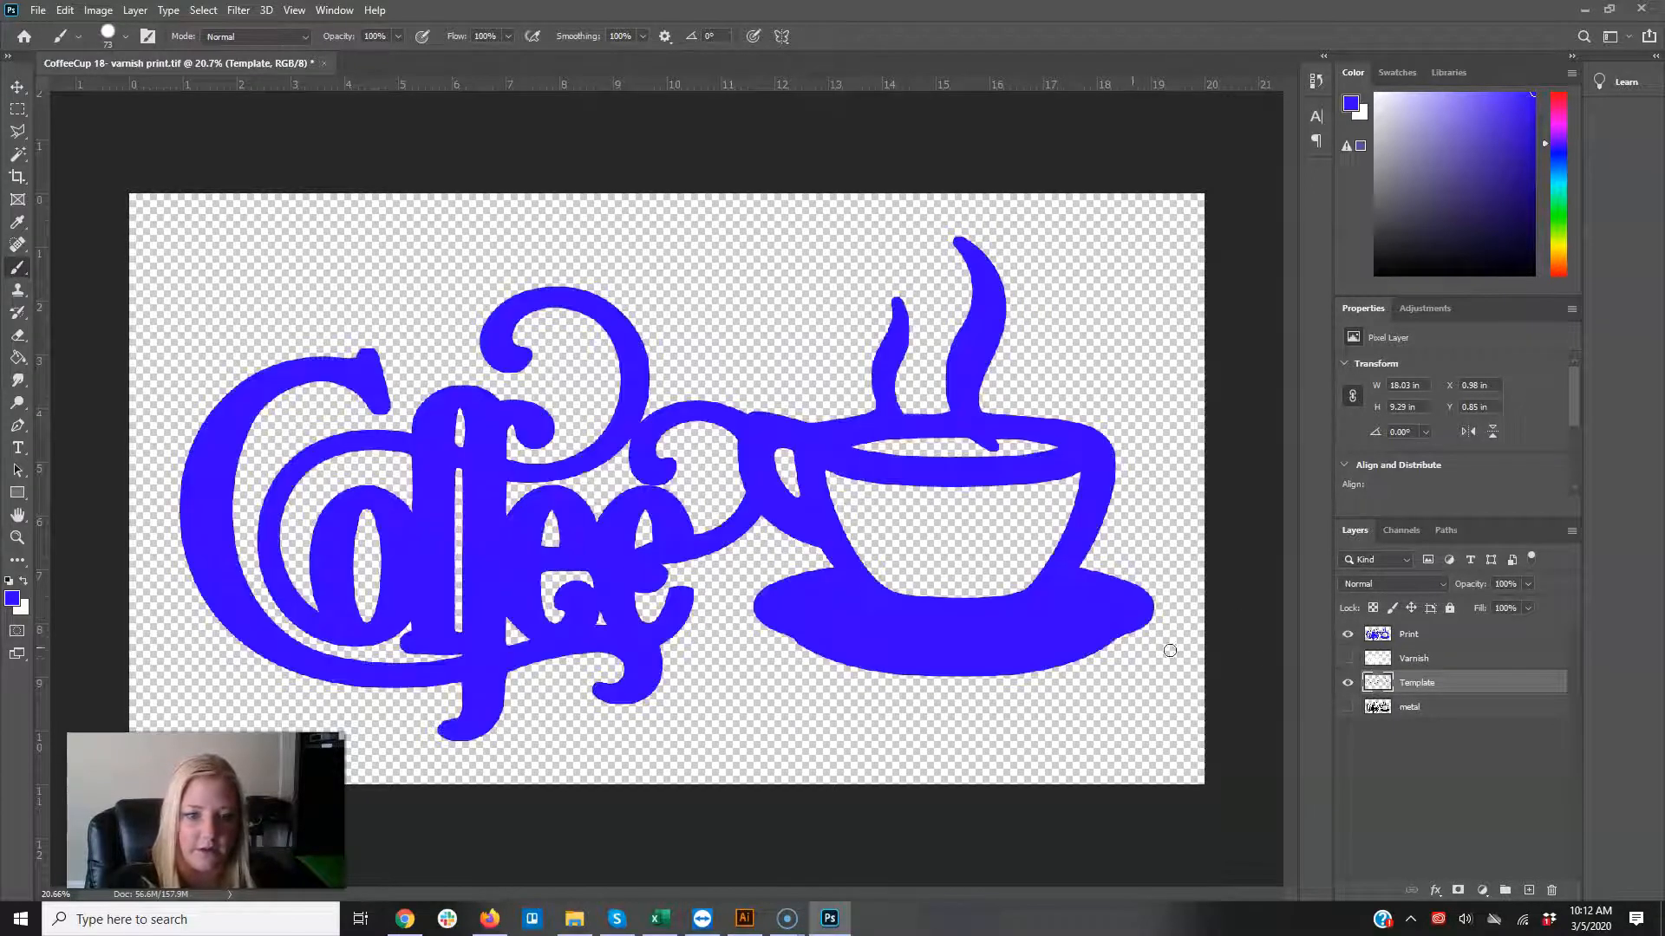
# Step: Undo the recent changes back through the blue outline stroke, restoring the metal artwork selection with the metal layer visible
pyautogui.hotkey('ctrl', 'shift', 'z')
pyautogui.hotkey('ctrl', 'z')
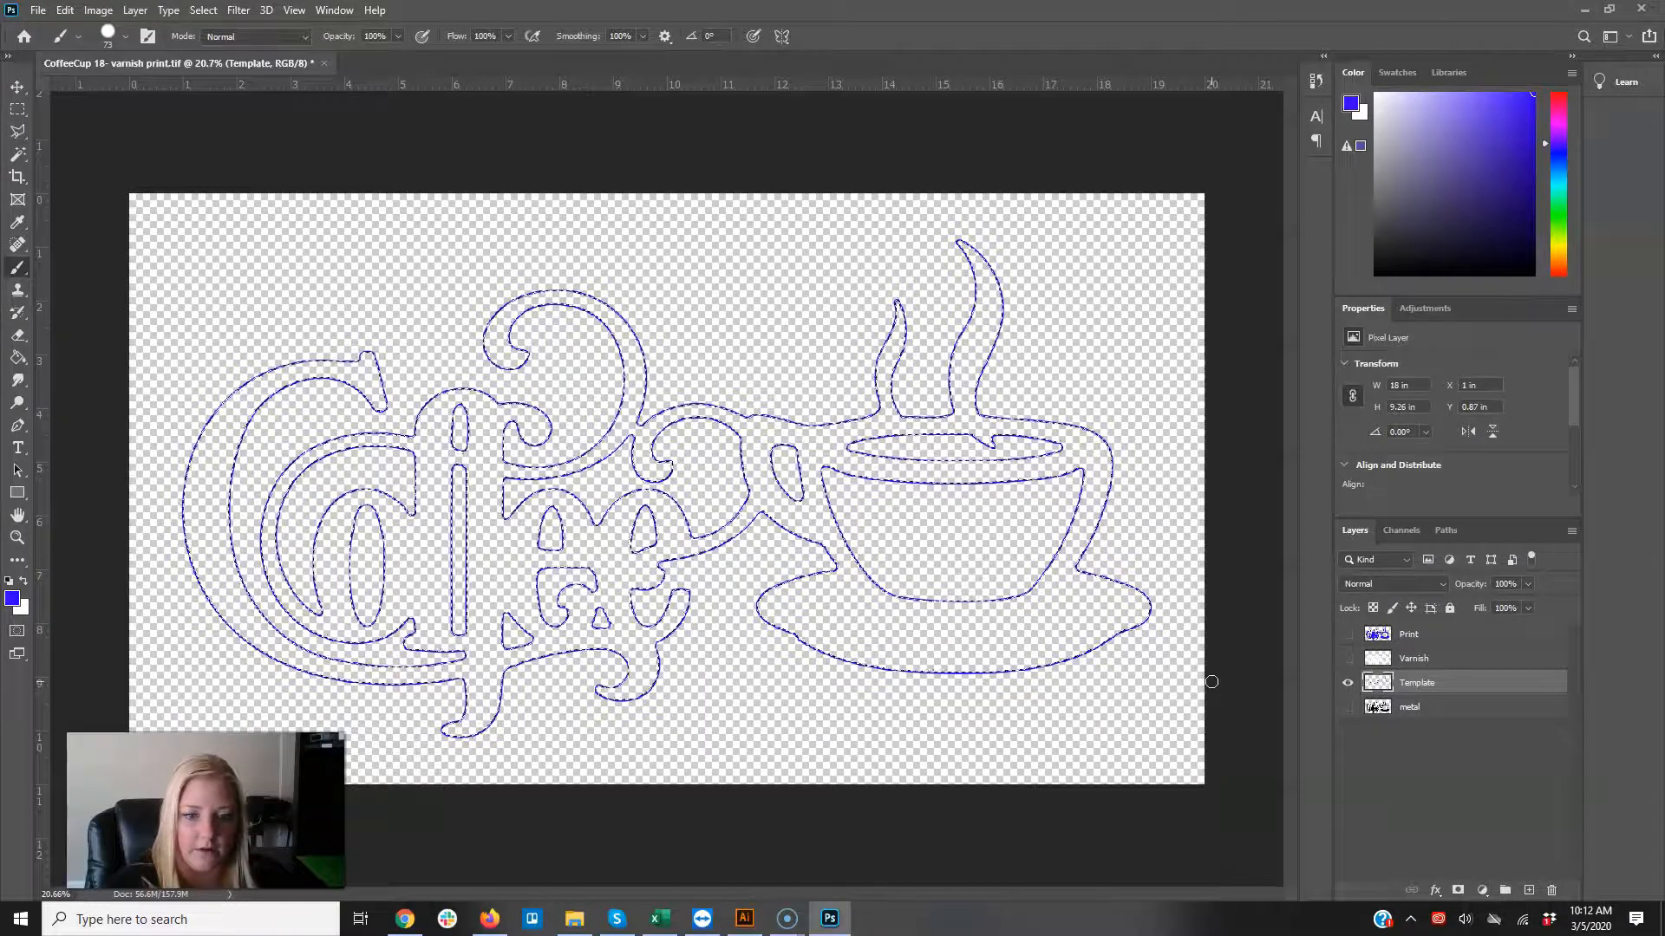
pyautogui.hotkey('ctrl', 'z')
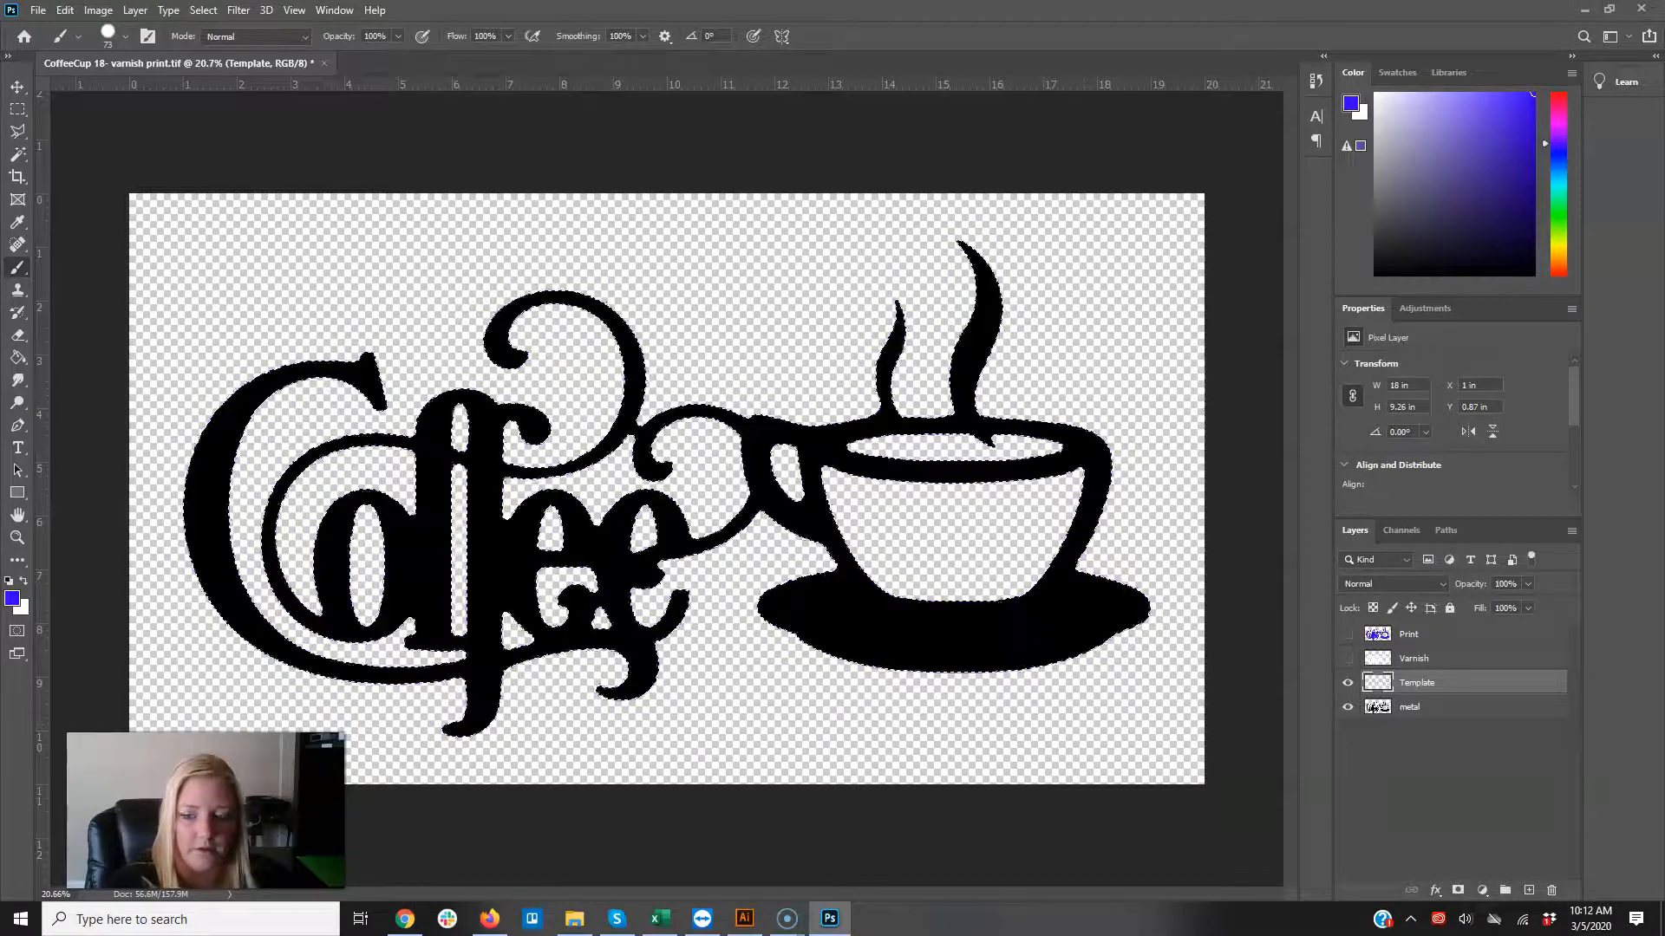
# Step: Stroke the selected metal outline on the Template layer with a centered 10 px line in magenta ff00e4 and clear the selection
pyautogui.click(65, 10)
pyautogui.click(87, 296)
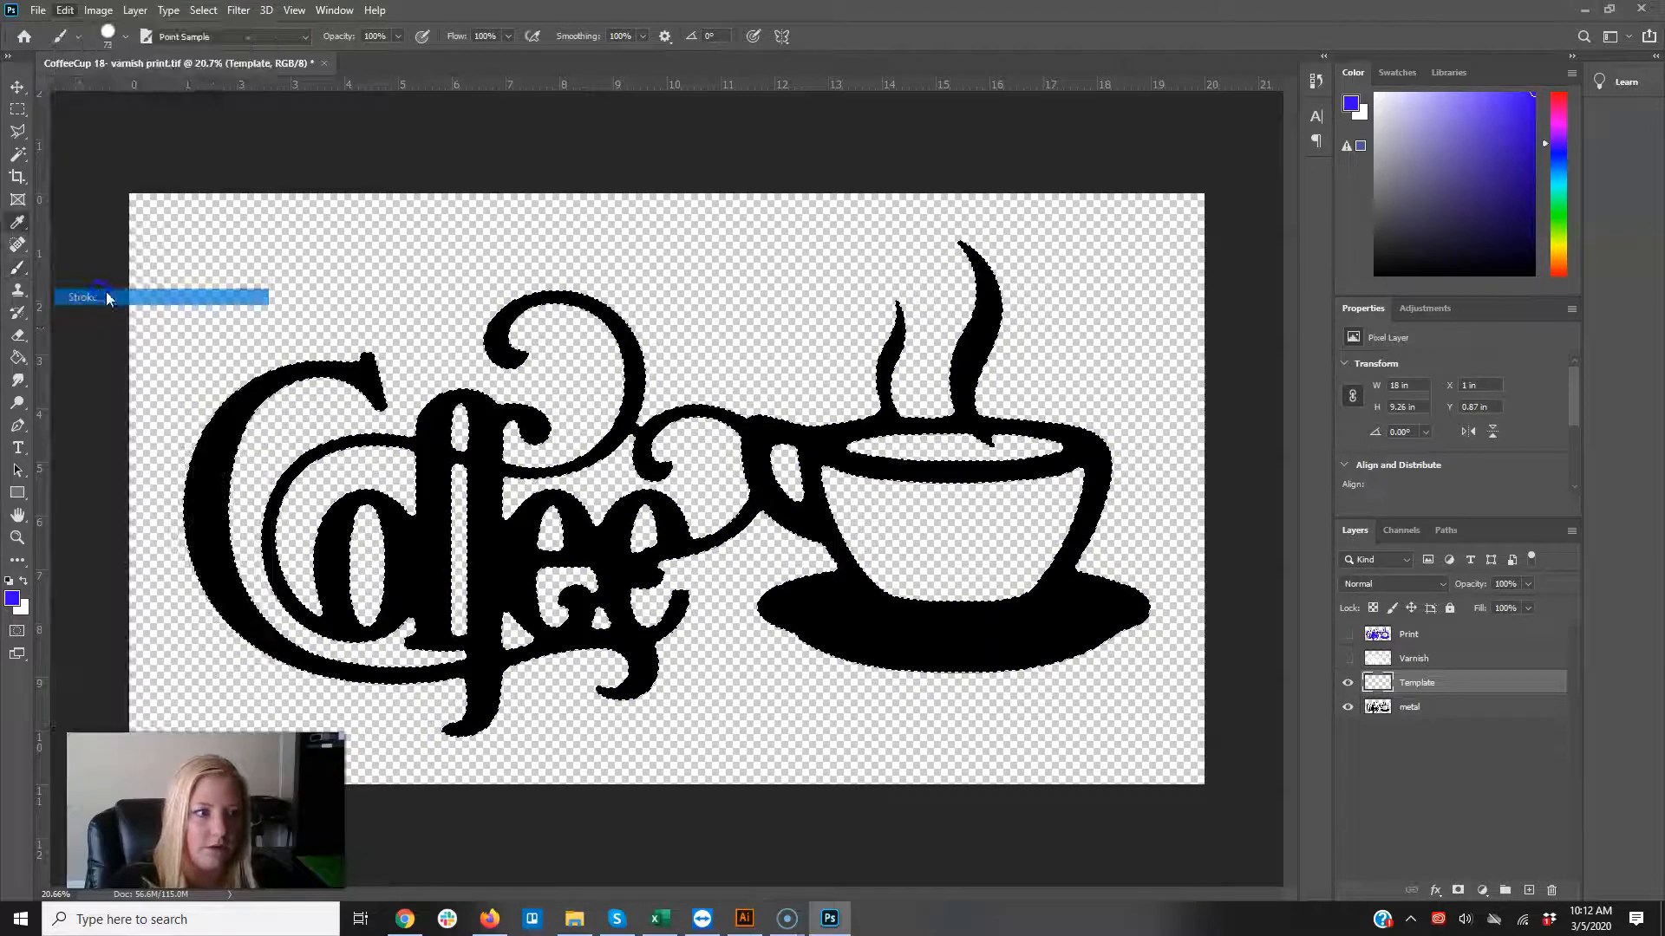
pyautogui.click(768, 272)
pyautogui.moveTo(1091, 295); pyautogui.dragTo(1083, 243)
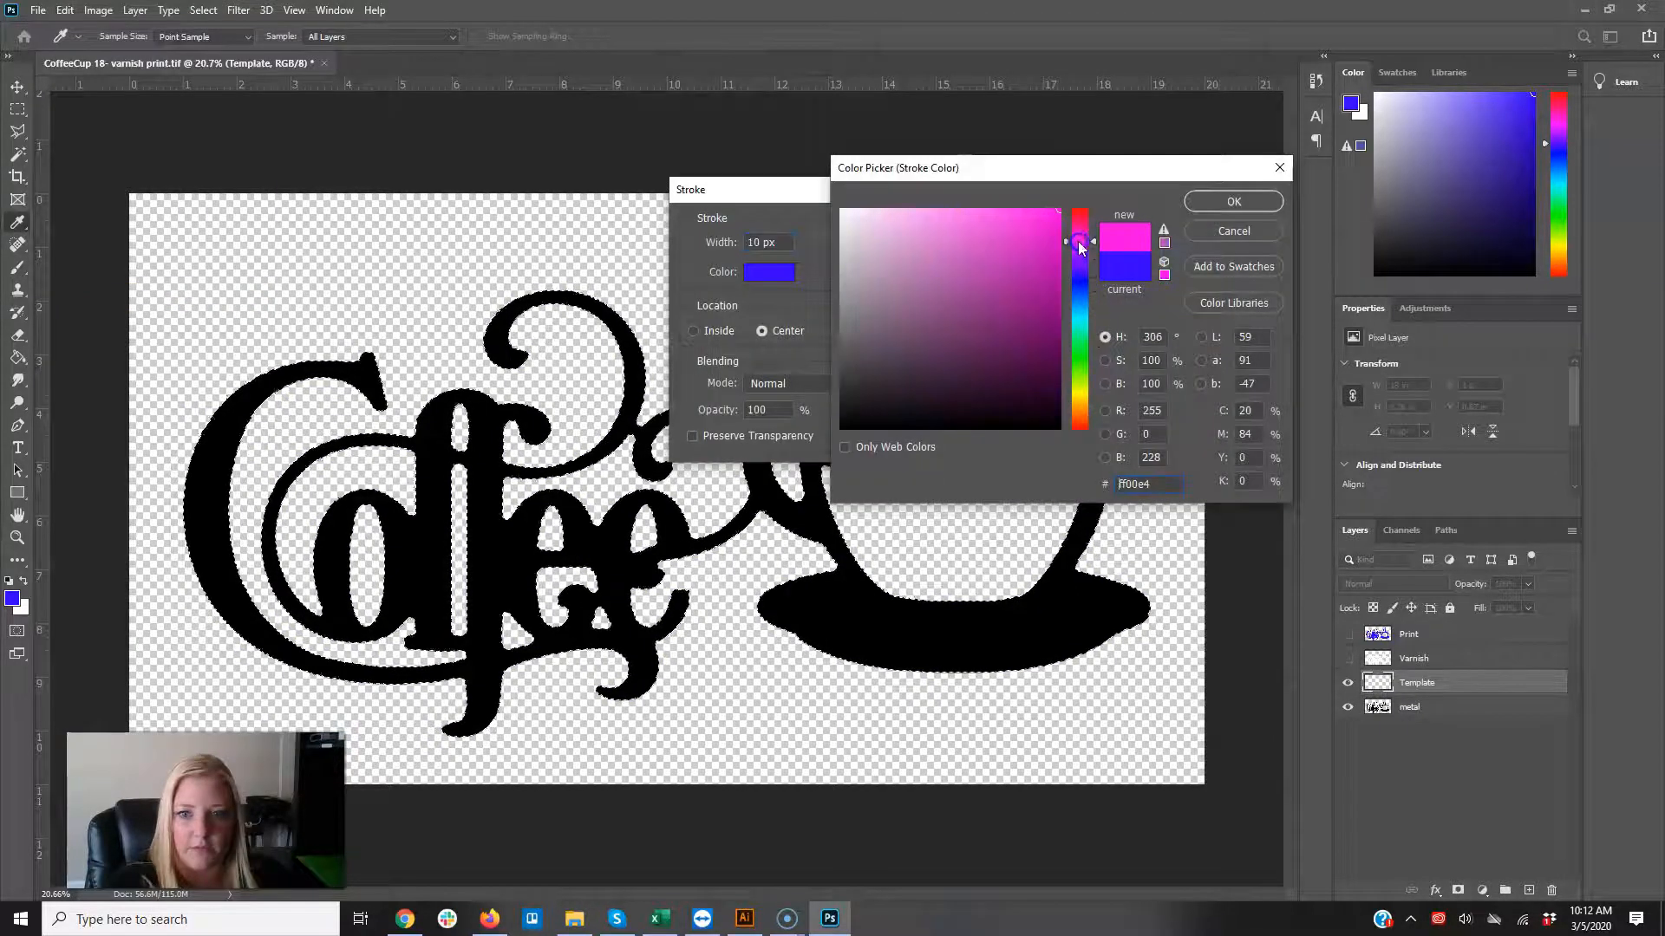
pyautogui.click(1233, 202)
pyautogui.click(943, 231)
pyautogui.press('b')
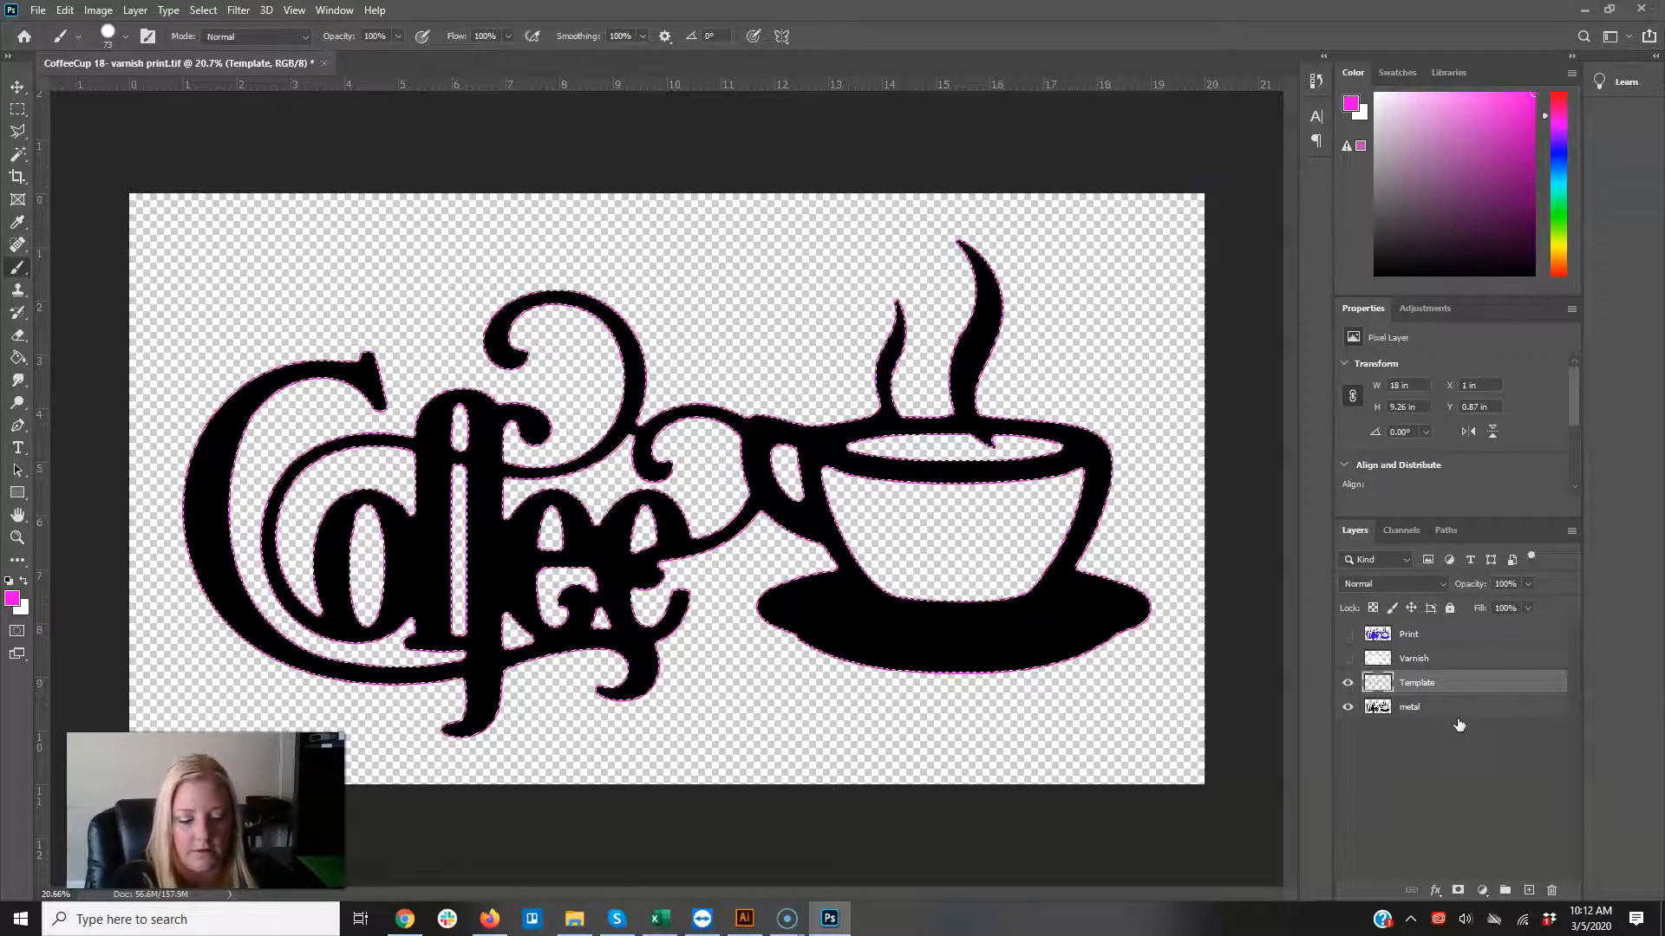
# Step: Hide the metal layer and place the Template layer above the visible Print layer to compare the outline with the print
pyautogui.click(1348, 706)
pyautogui.moveTo(1415, 681); pyautogui.dragTo(1420, 628)
pyautogui.click(1347, 659)
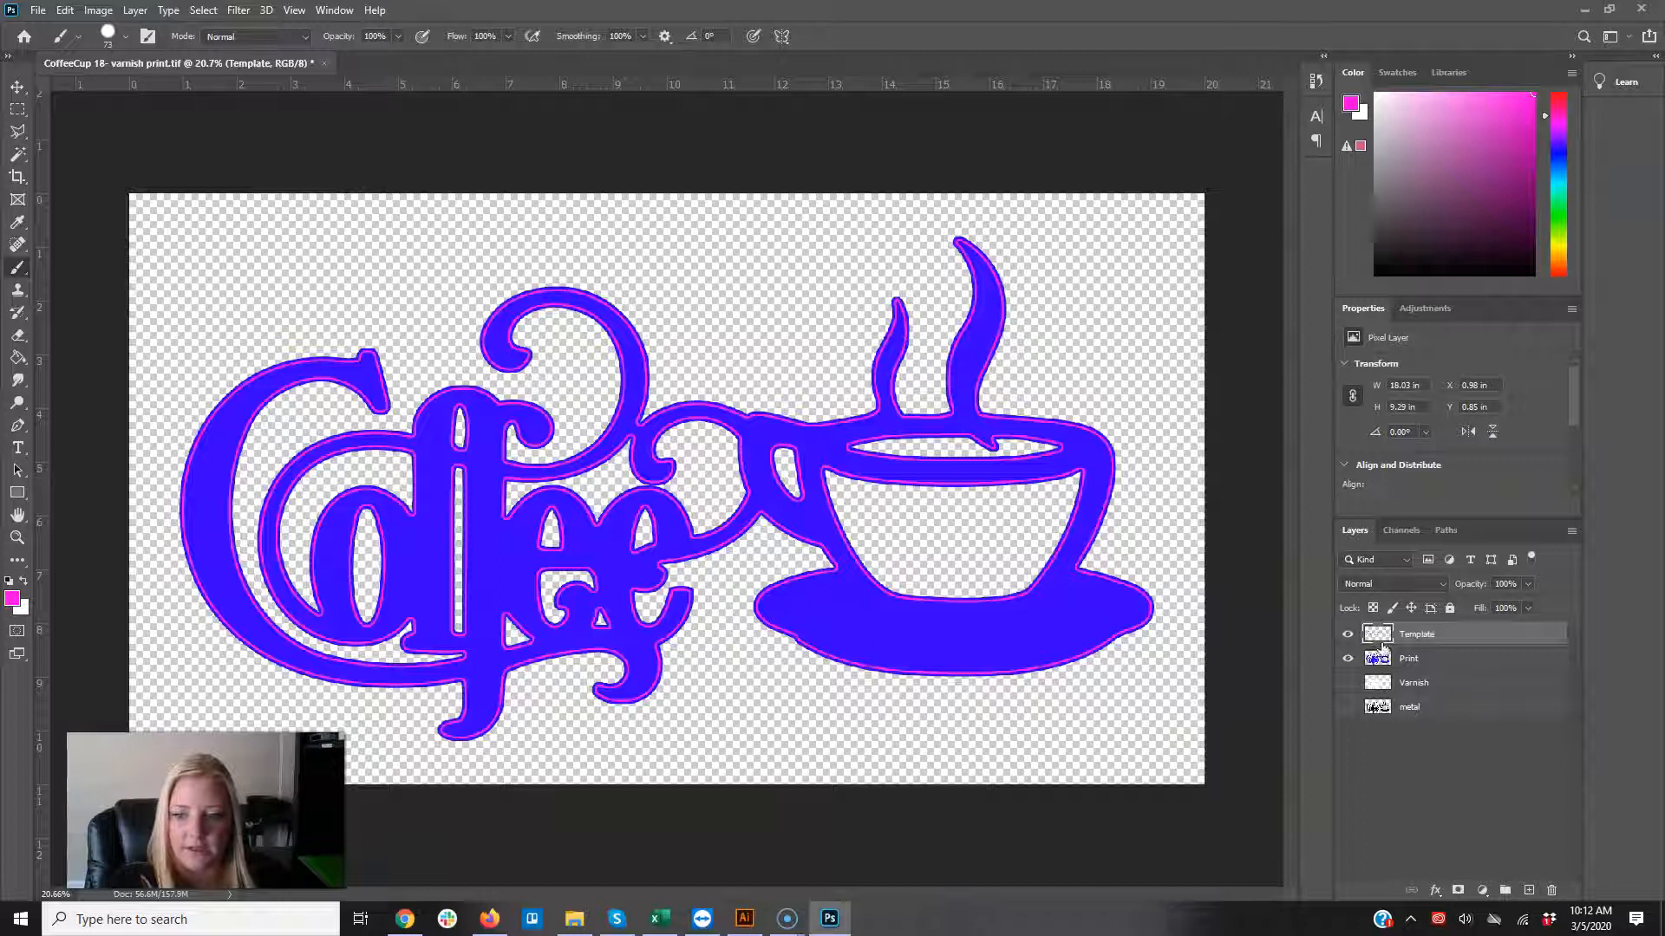
pyautogui.click(1347, 635)
pyautogui.click(1348, 636)
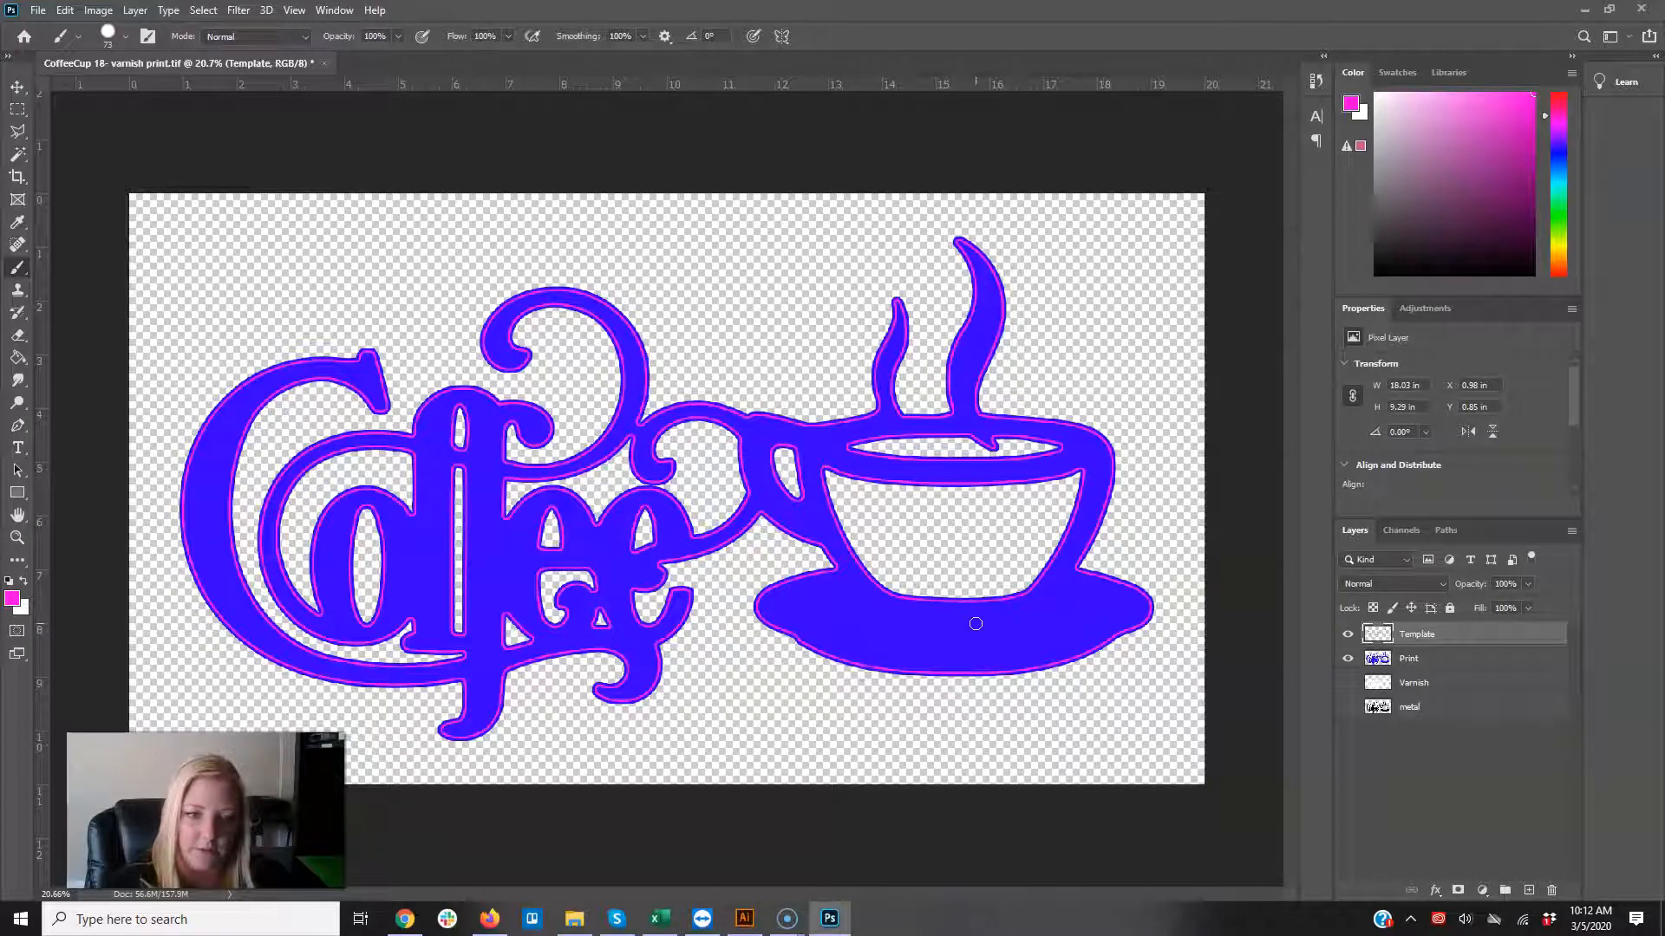
# Step: Move the Template layer back between Varnish and metal, and hide Print so only Template is visible
pyautogui.moveTo(1440, 640); pyautogui.dragTo(1454, 671)
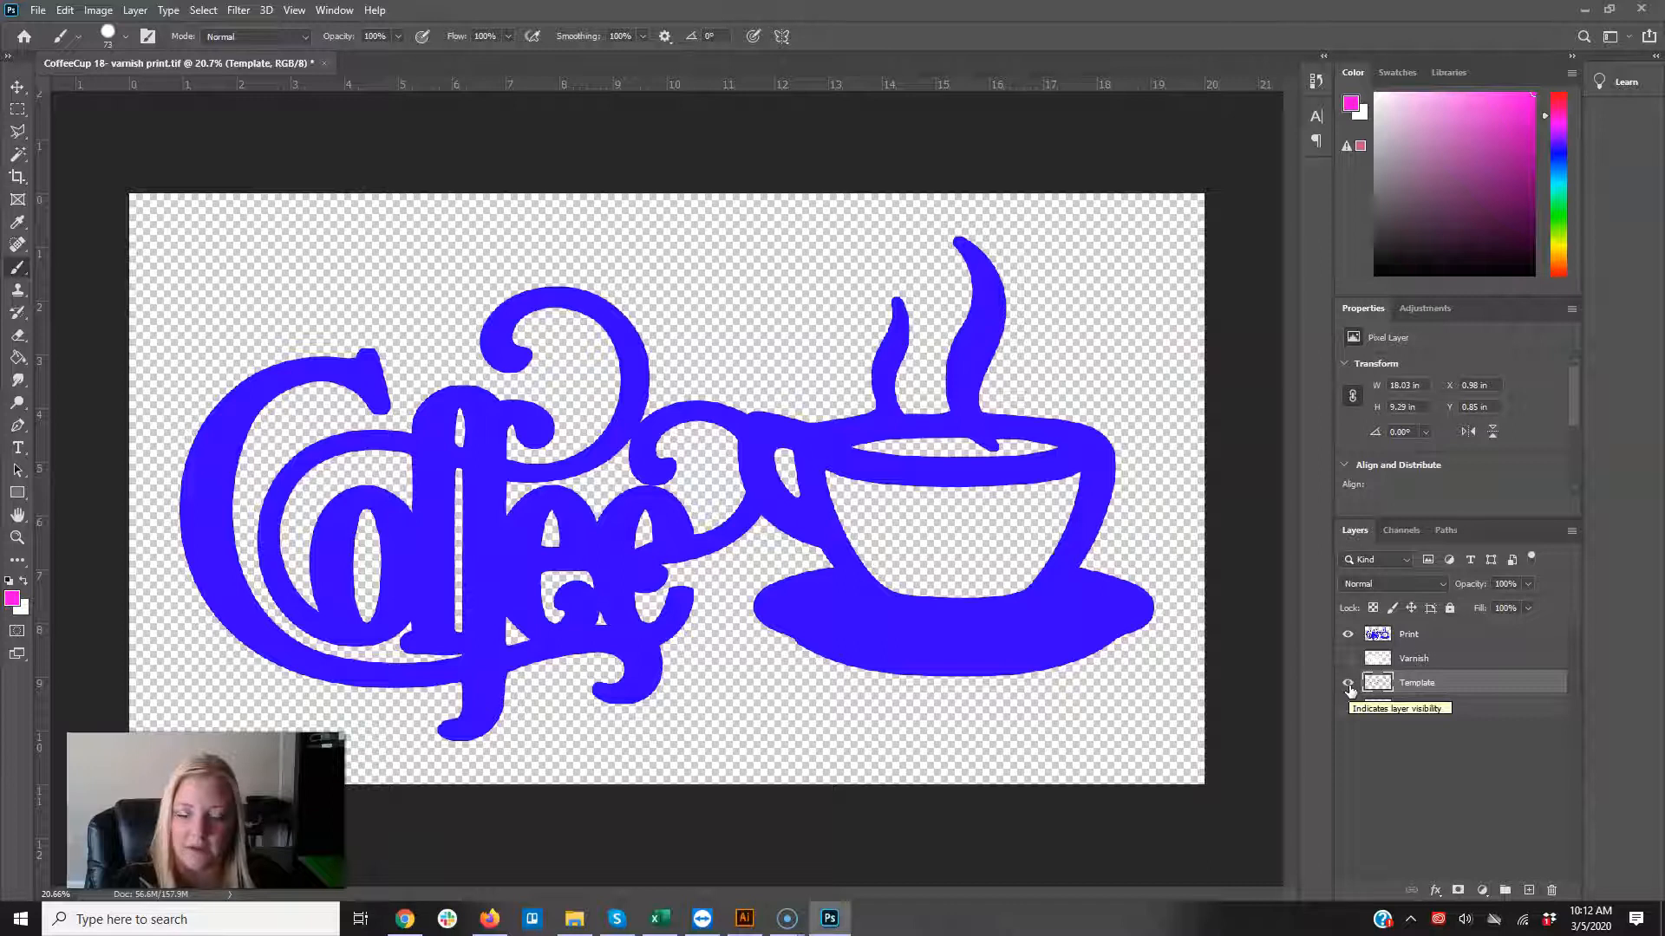
pyautogui.click(1348, 684)
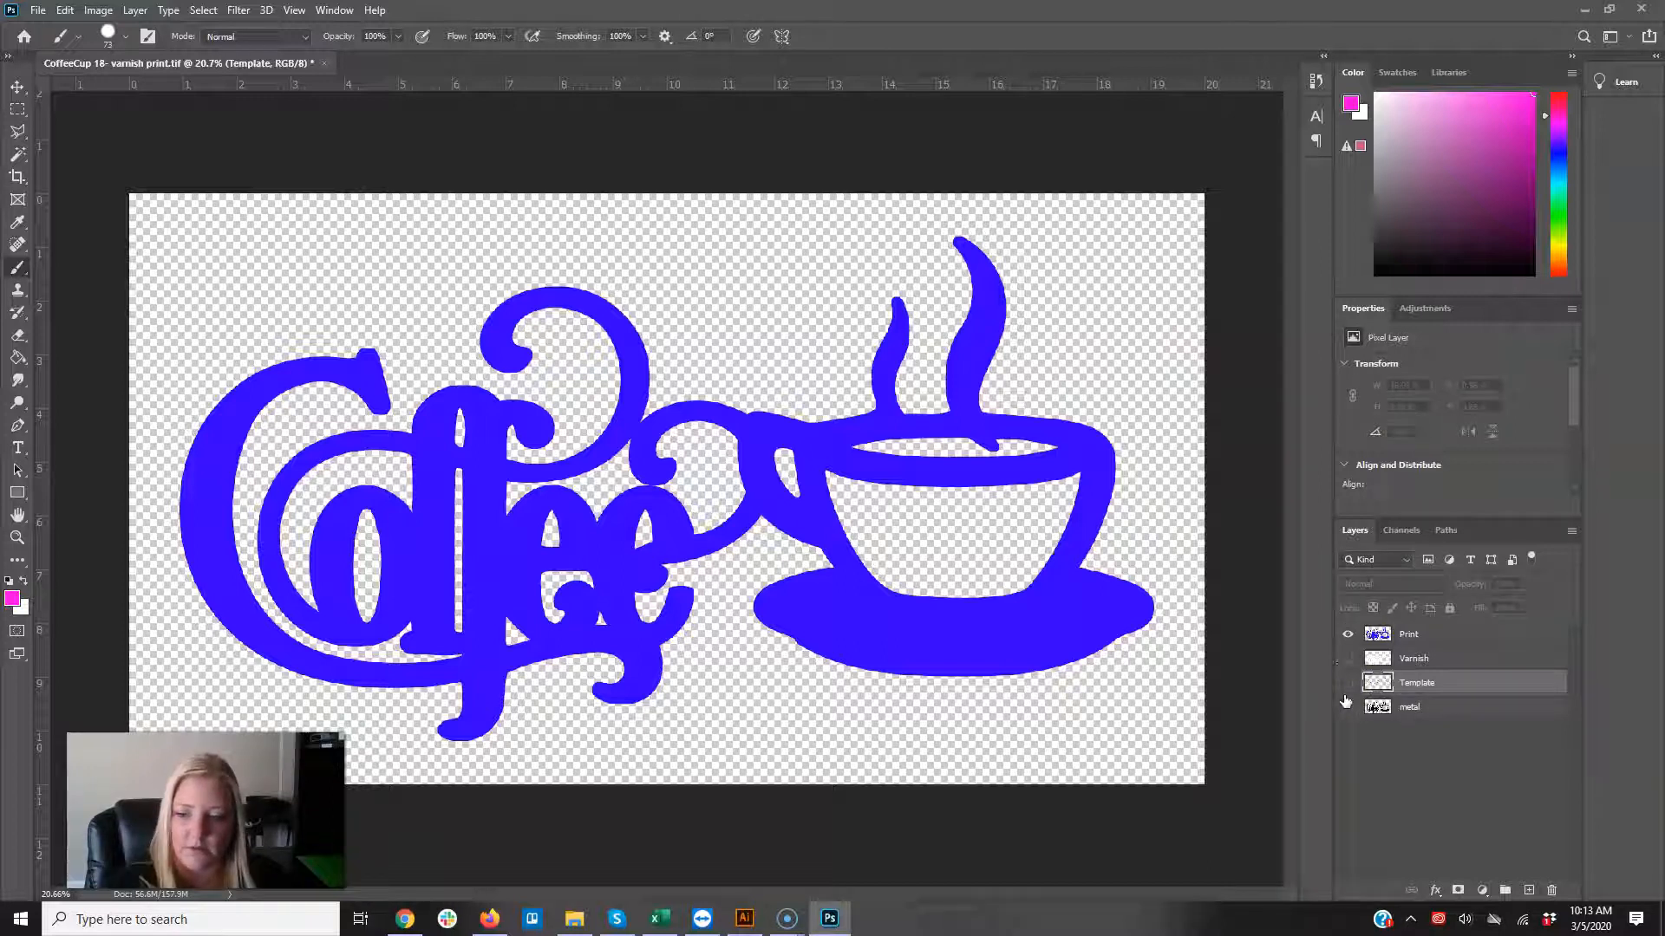
pyautogui.click(1348, 634)
pyautogui.click(1348, 684)
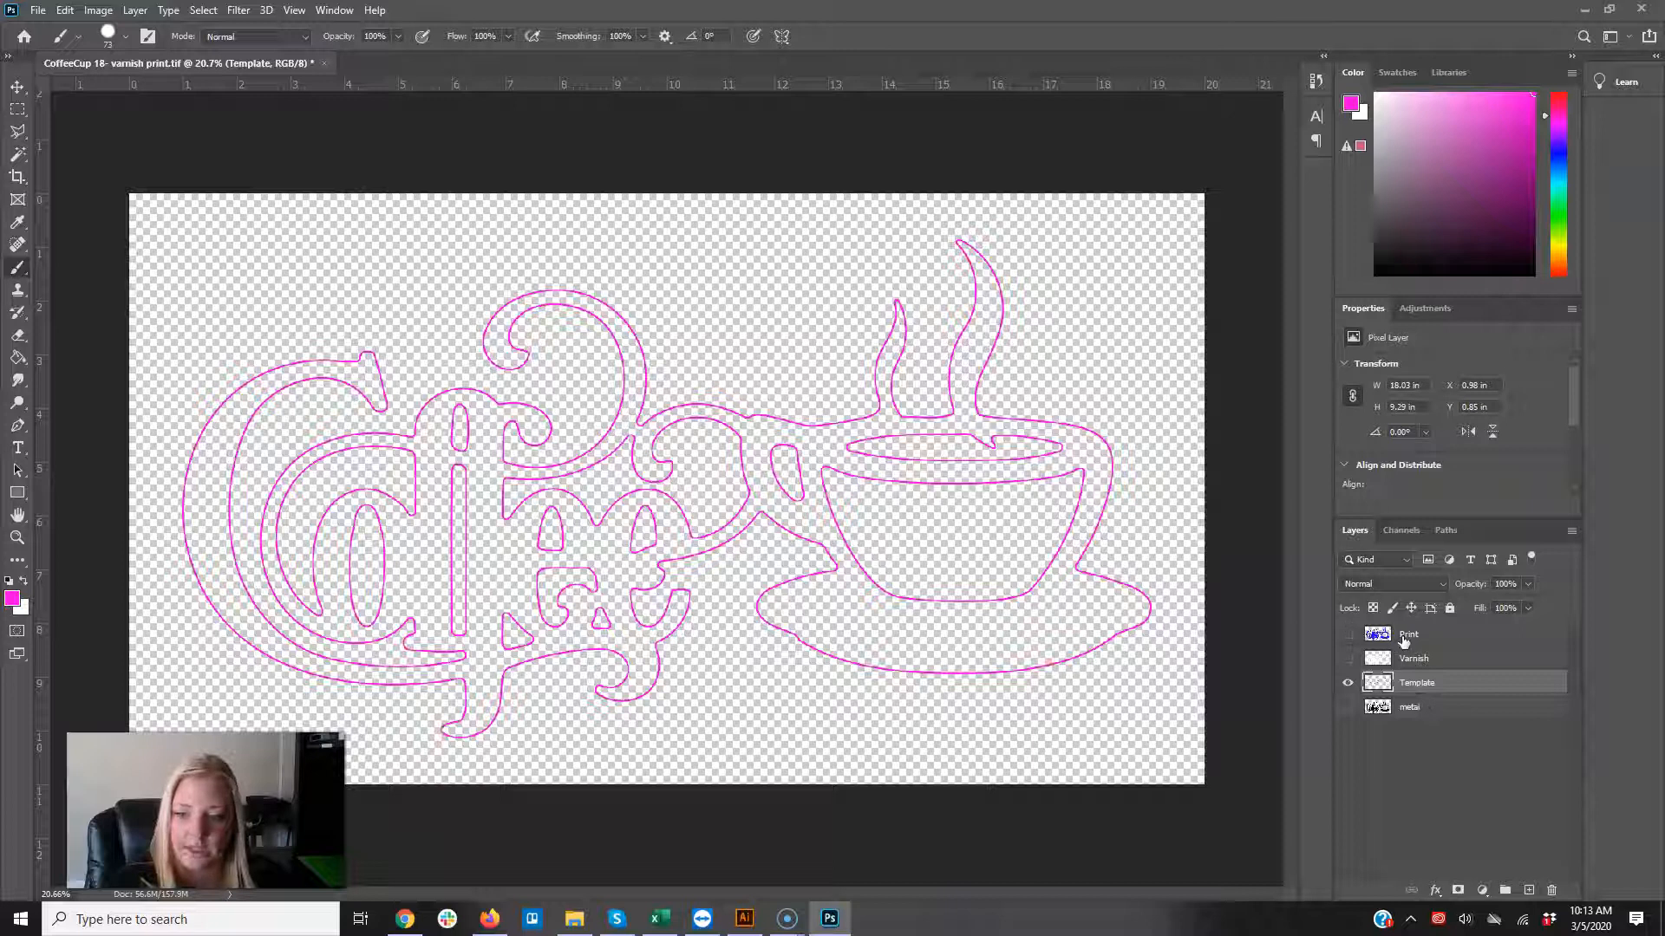
# Step: Check the document's channels and save the file as a layered TIFF named CoffeeCup 18- template with LZW compression
pyautogui.click(1402, 531)
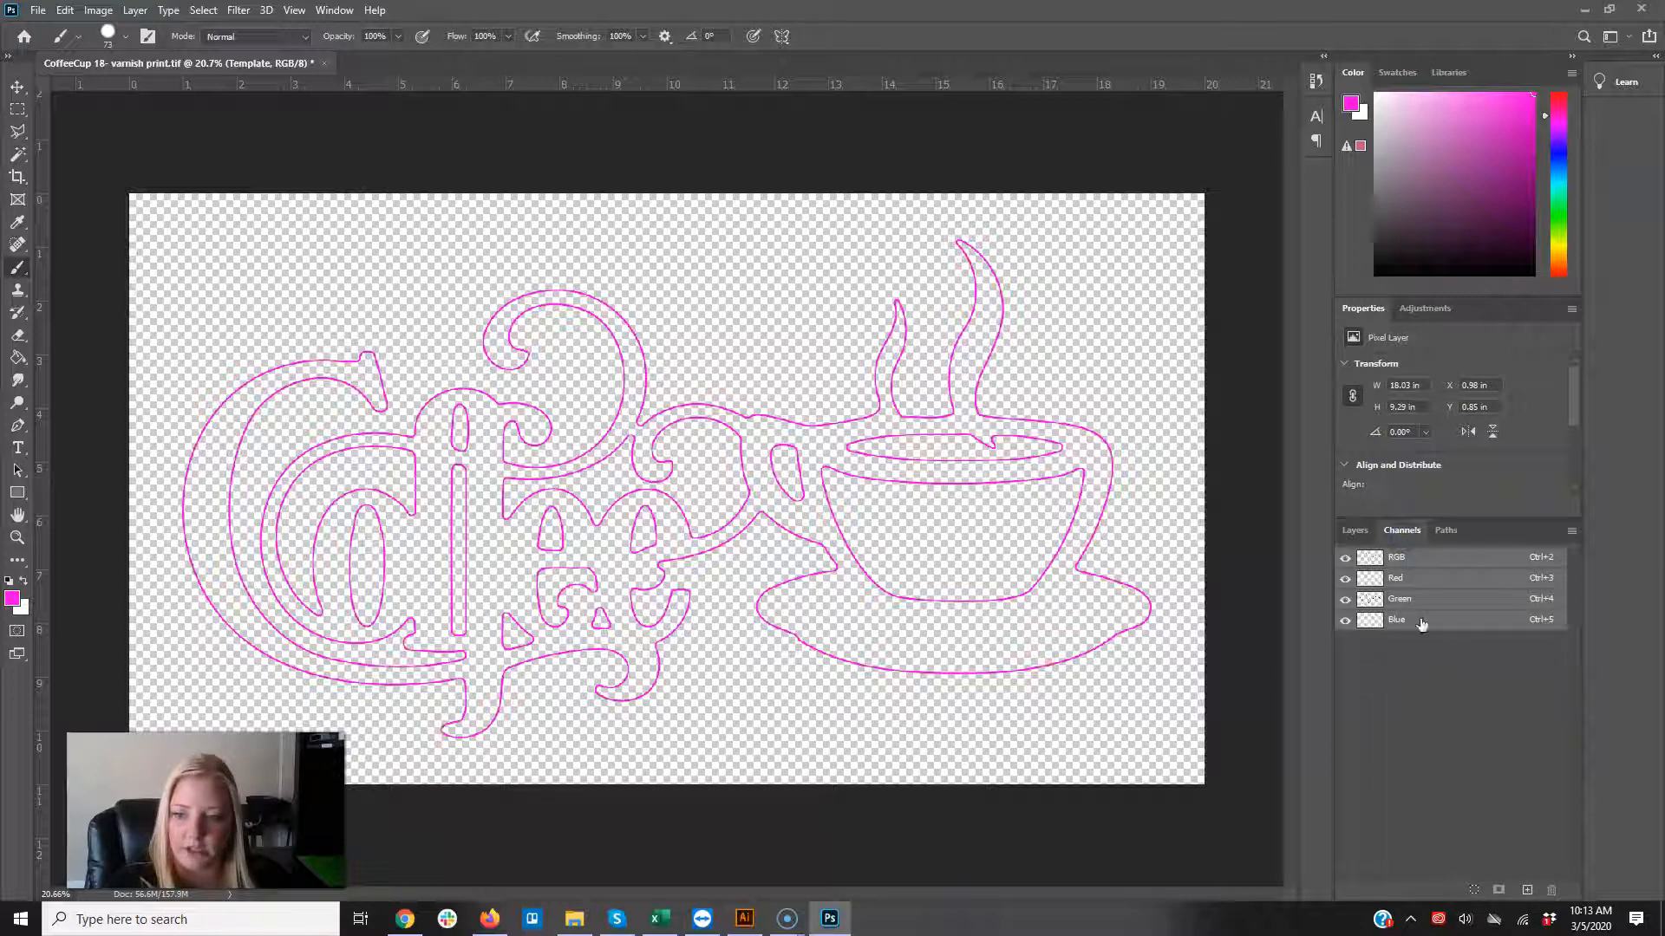
pyautogui.click(1354, 530)
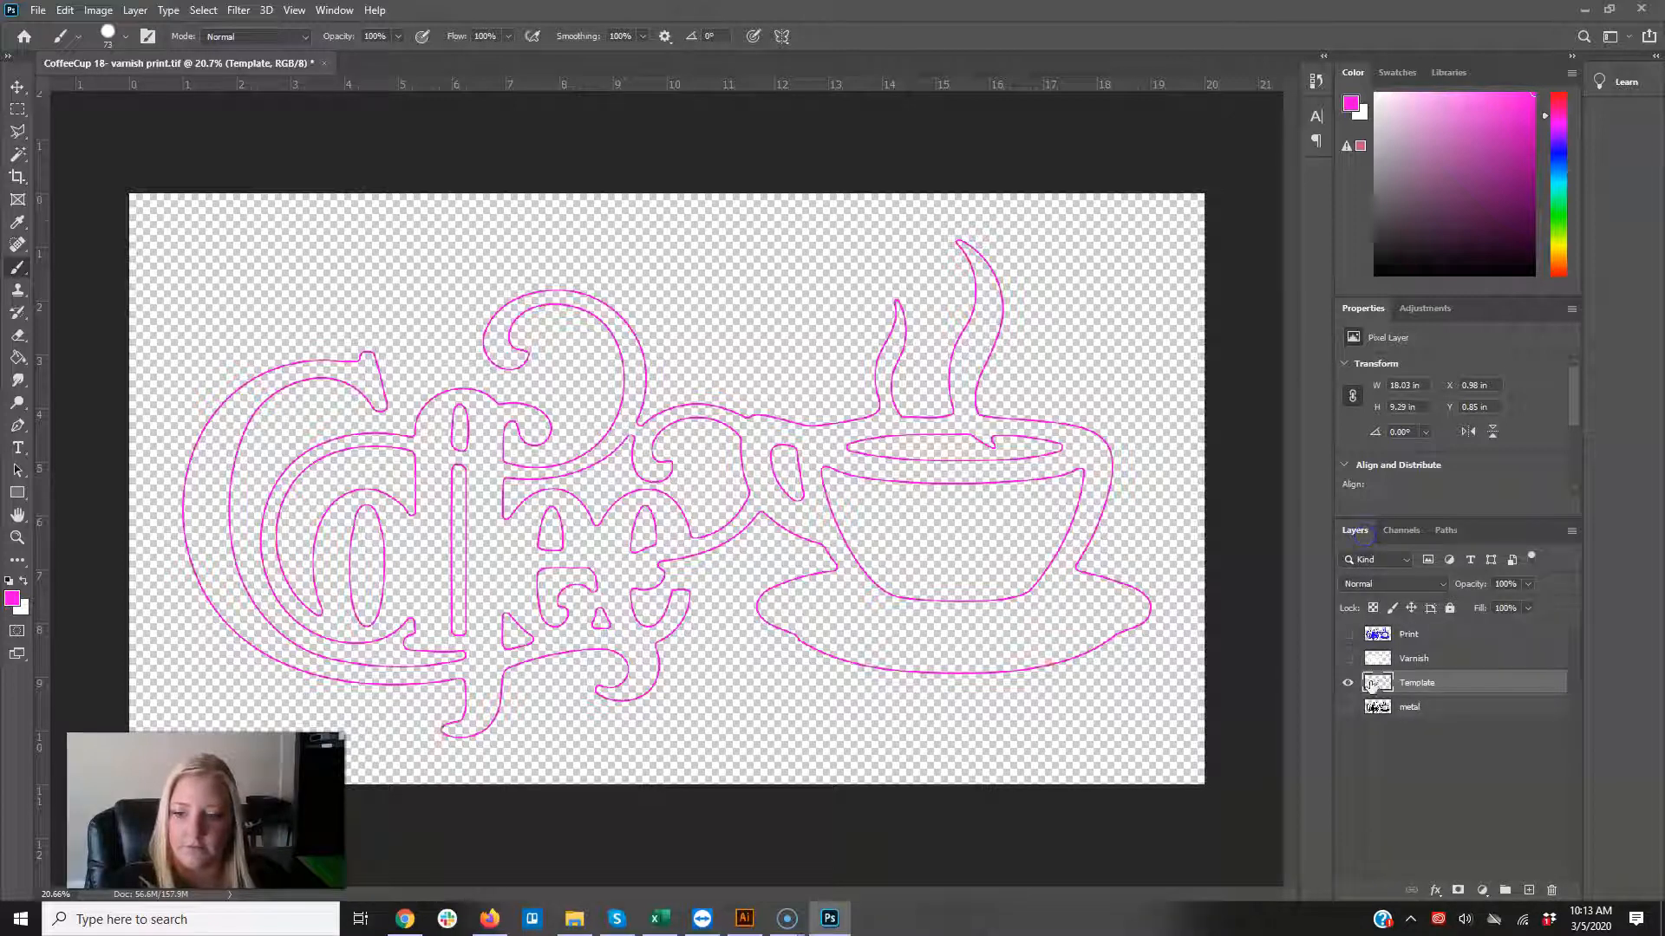
pyautogui.click(40, 13)
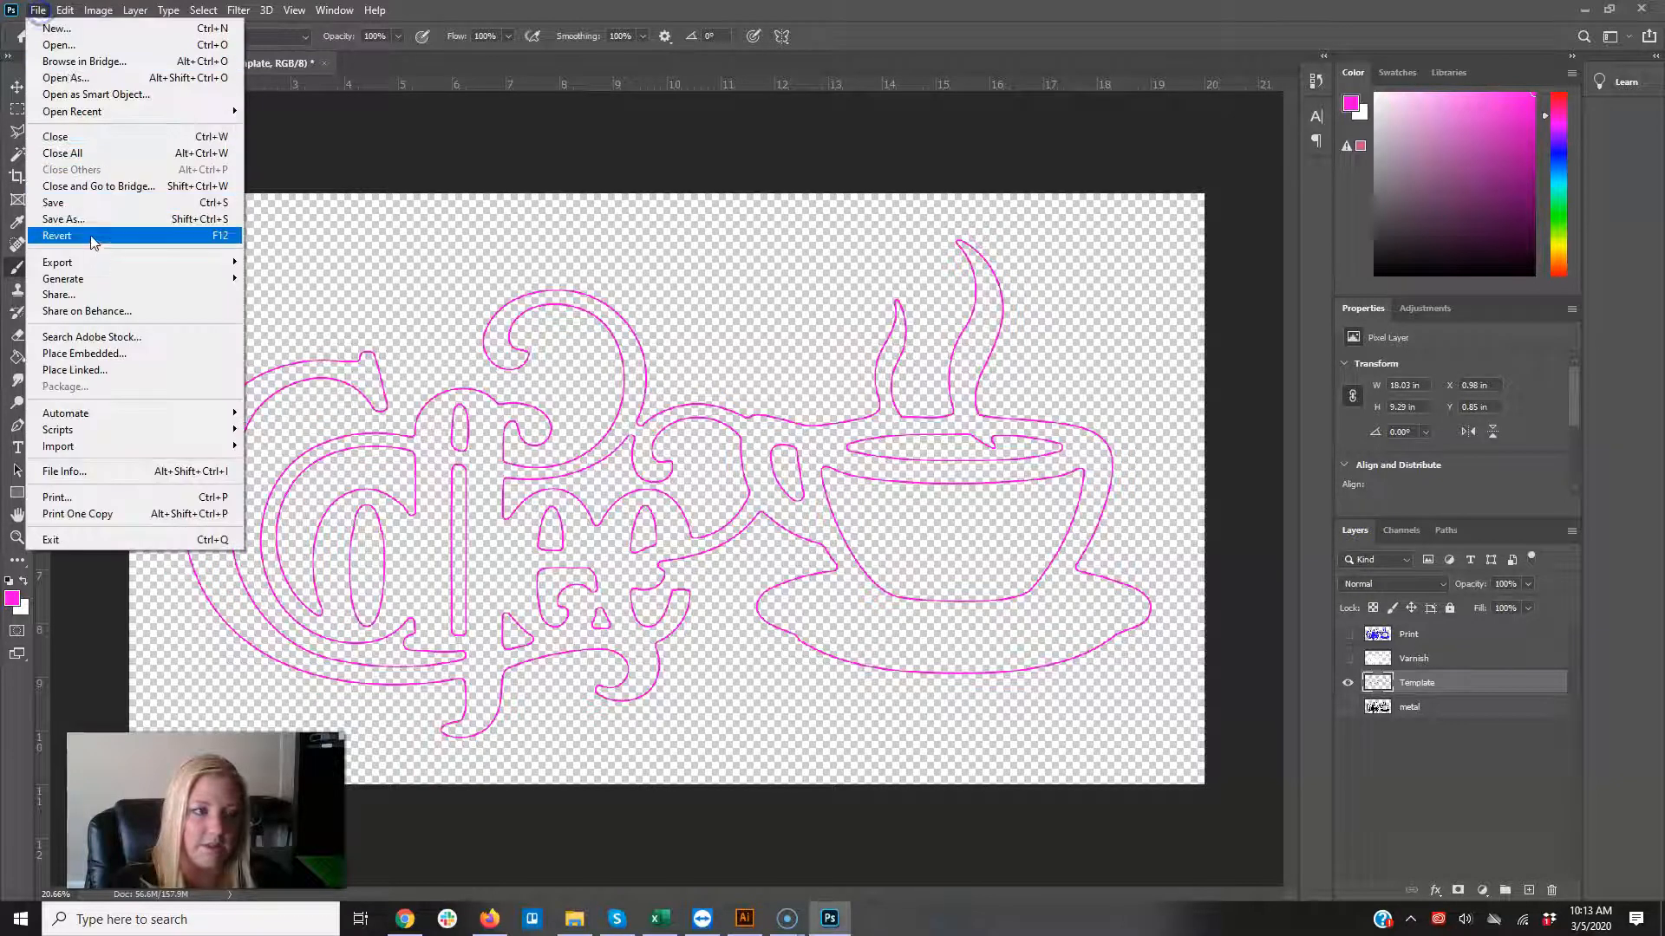
pyautogui.click(101, 220)
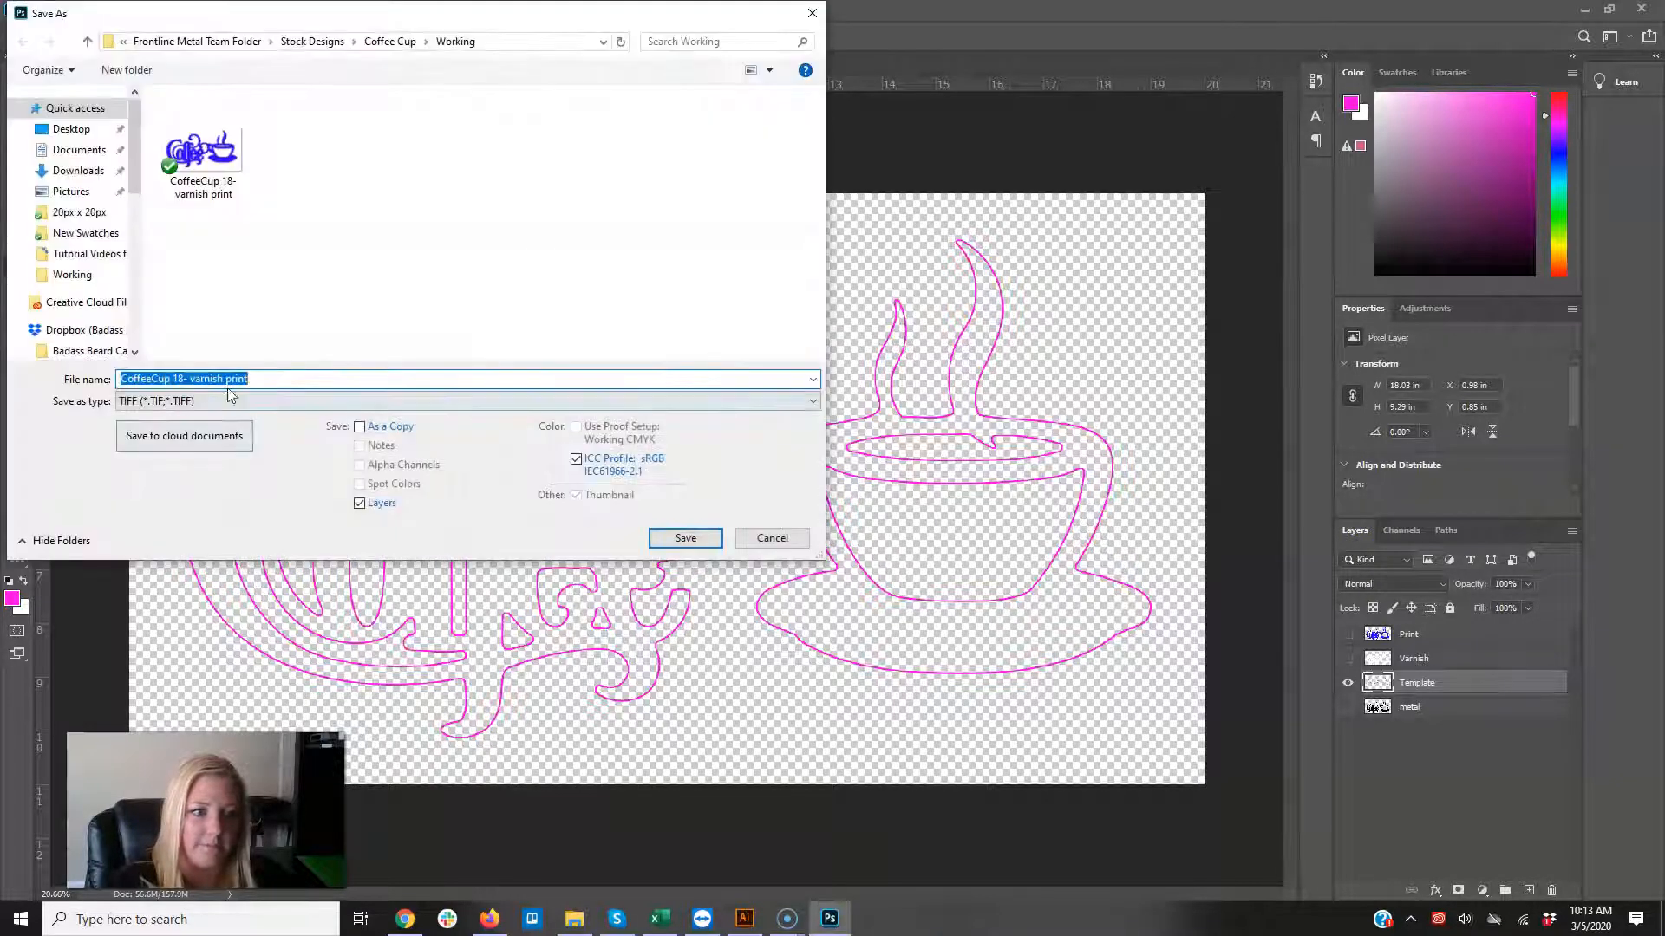
pyautogui.moveTo(192, 381); pyautogui.dragTo(249, 382)
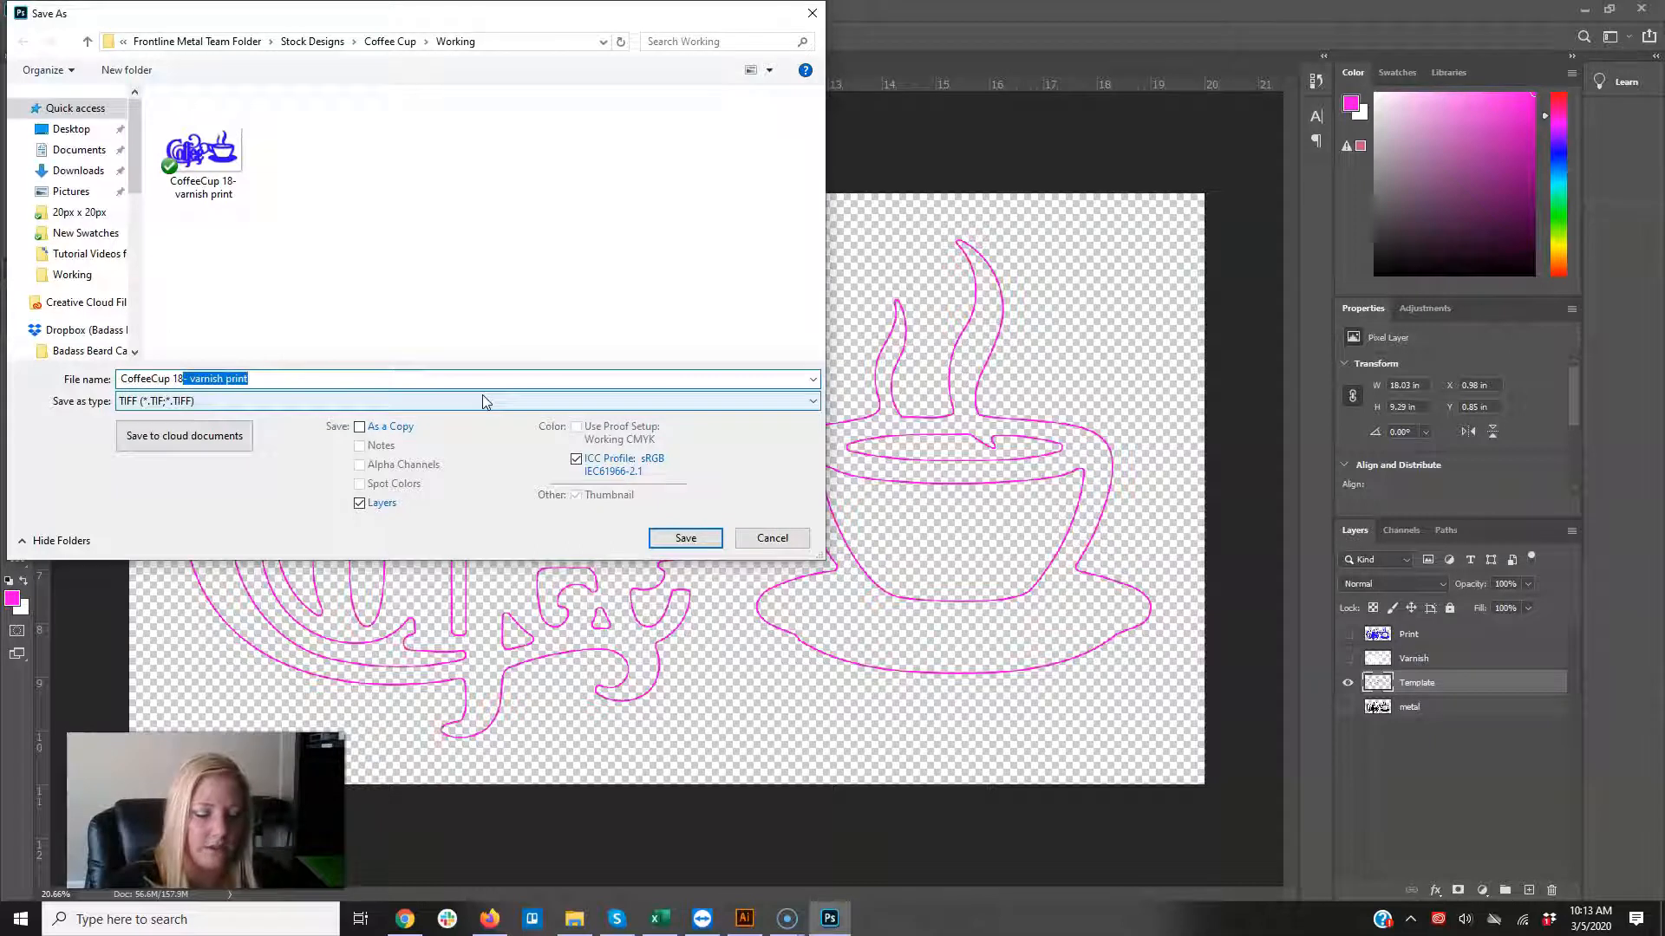
pyautogui.press('BackSpace')
pyautogui.write('template')
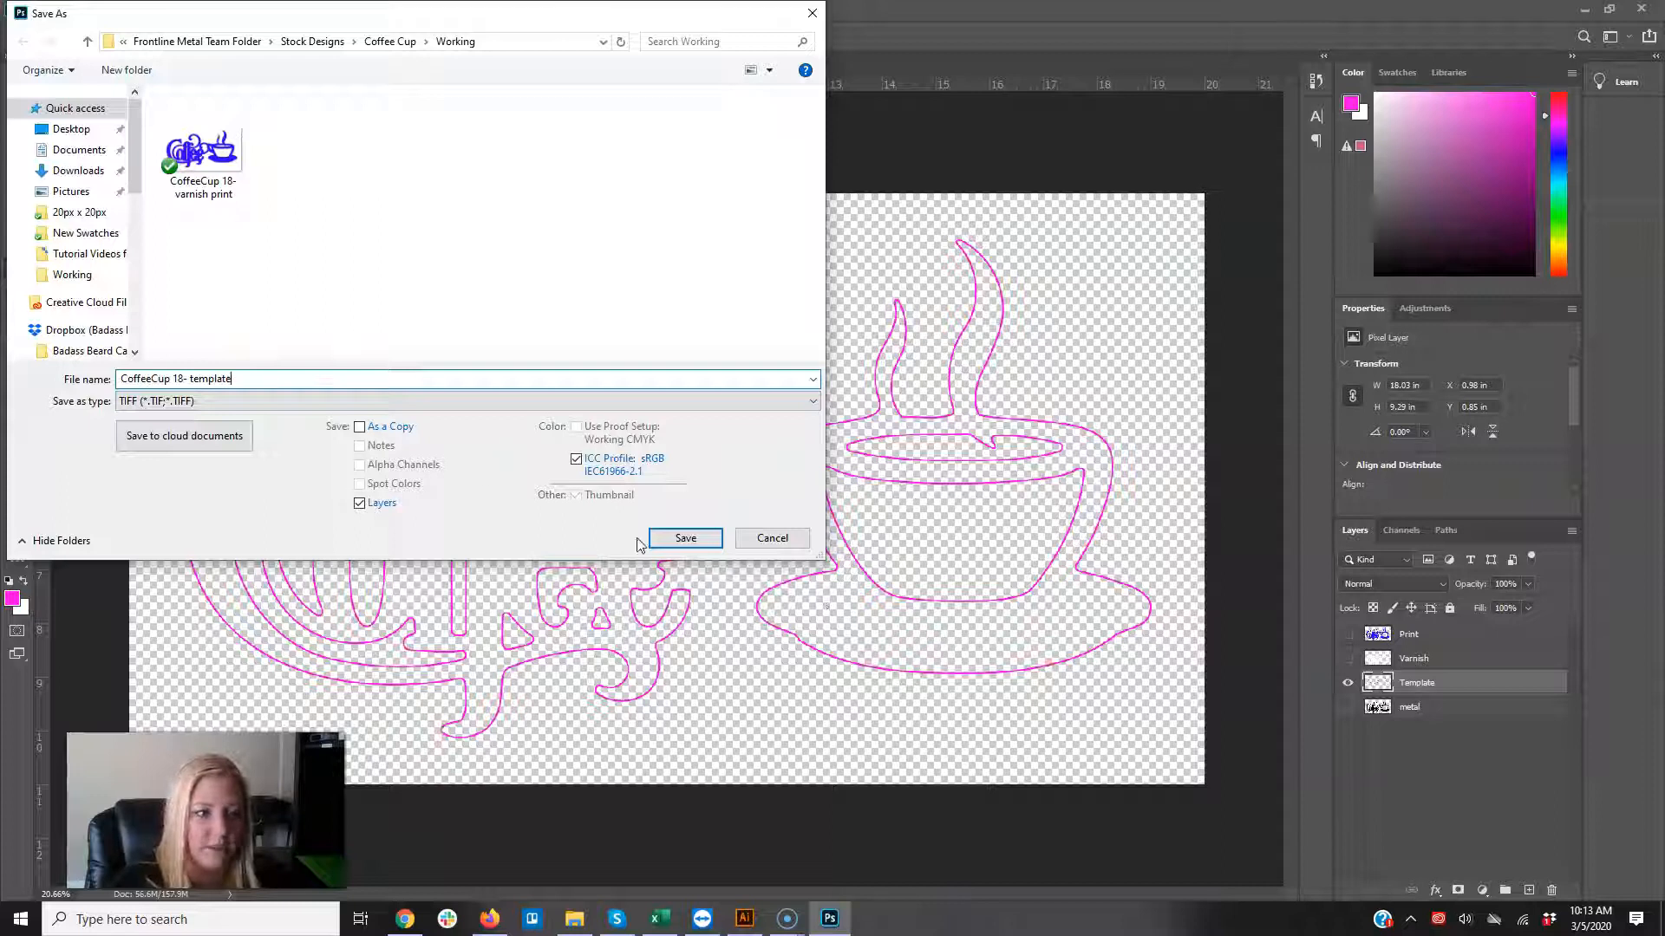
pyautogui.click(684, 539)
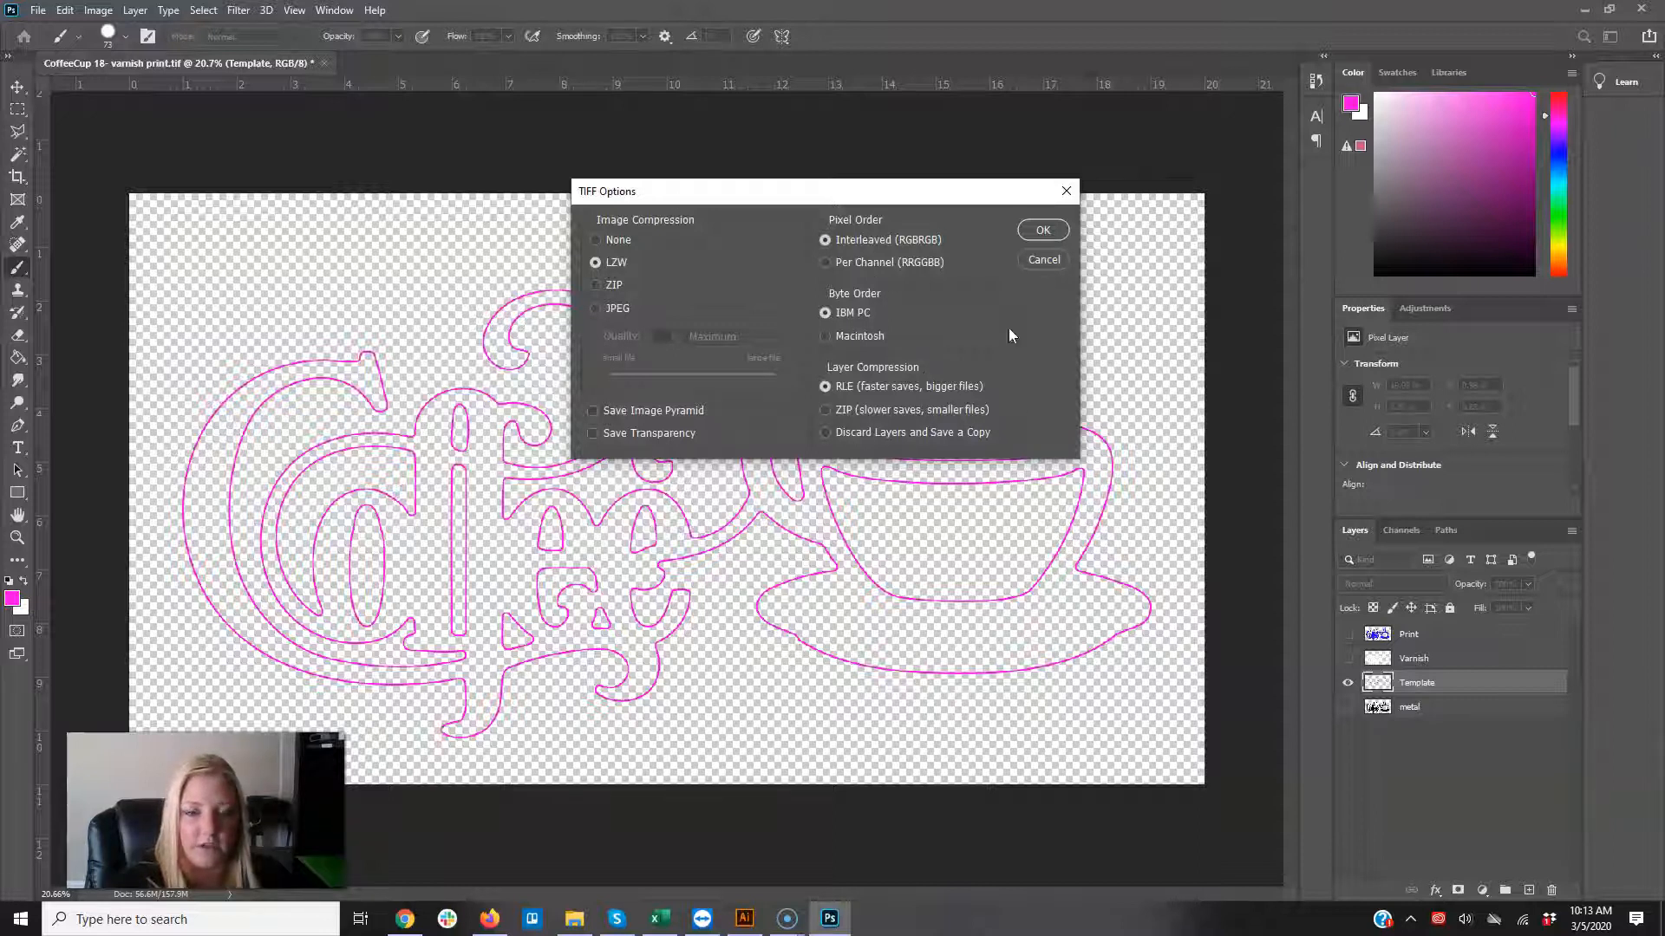
pyautogui.click(1042, 230)
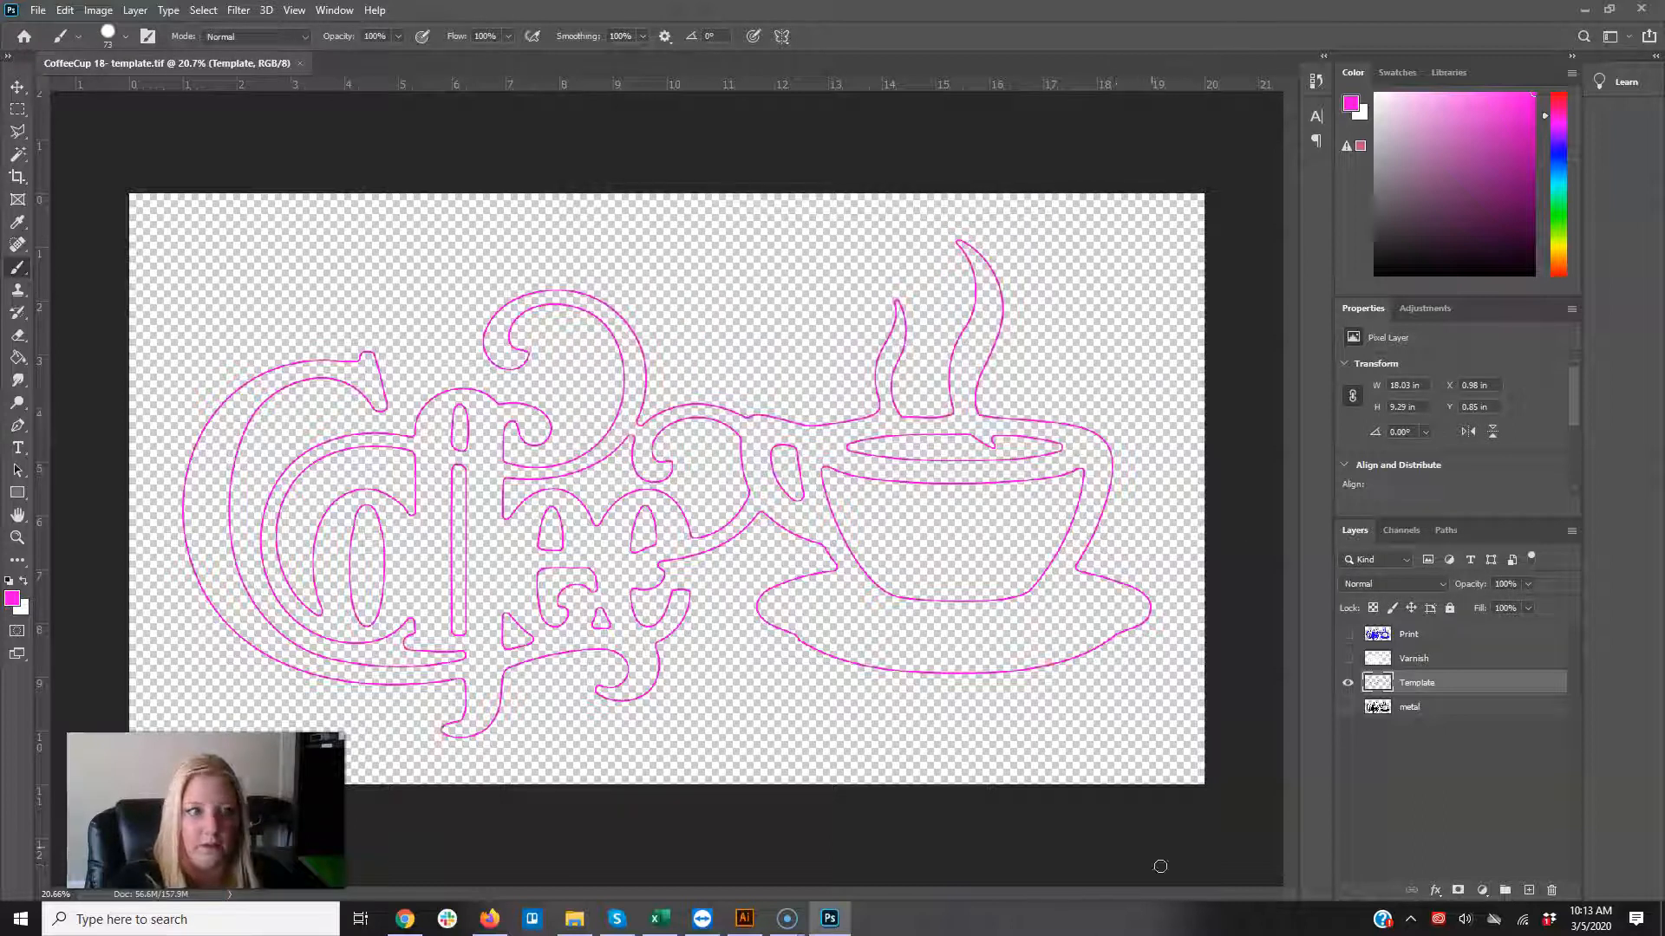